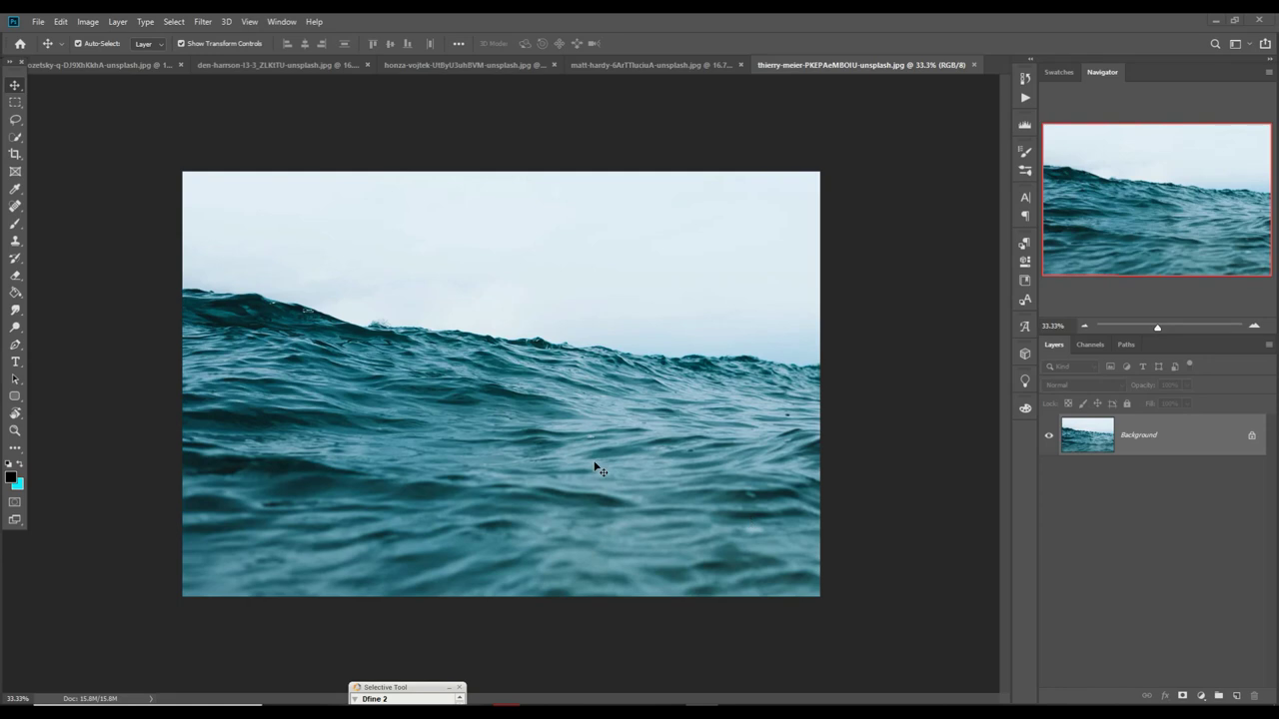
# - Create a new blank document from the 3840x2160 preset
pyautogui.click(38, 21)
pyautogui.click(45, 36)
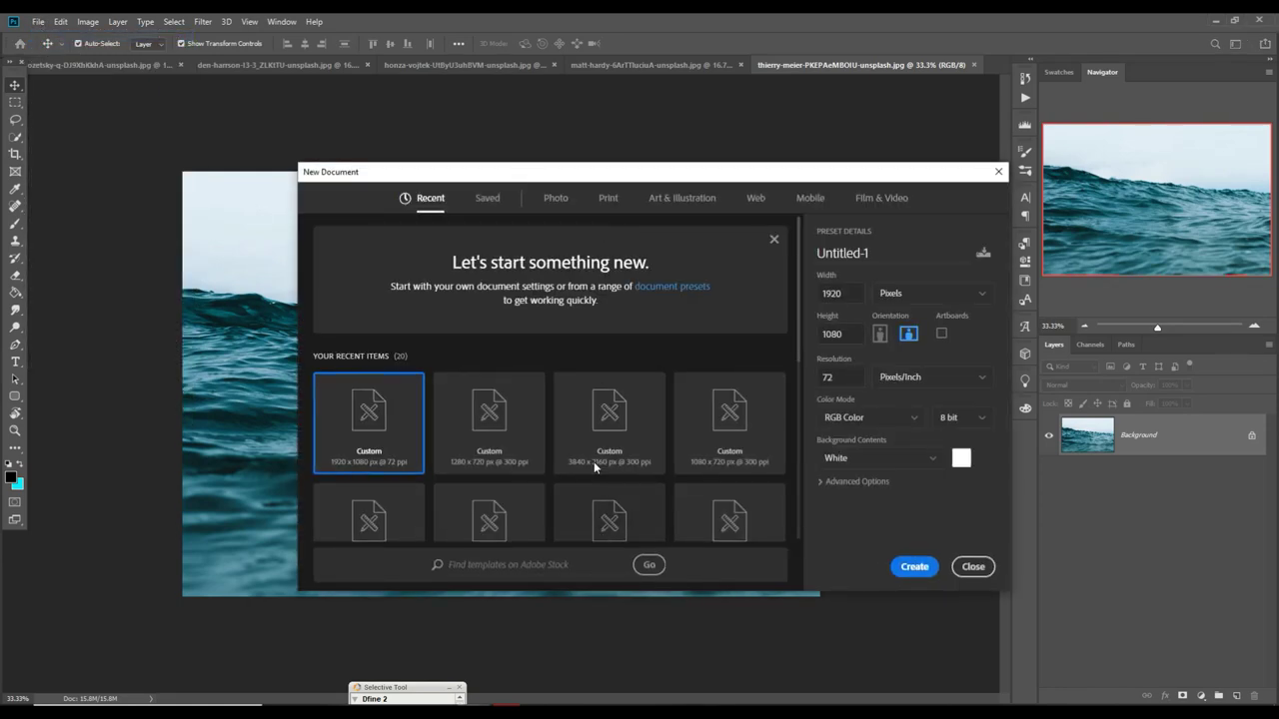
pyautogui.click(607, 441)
pyautogui.click(911, 567)
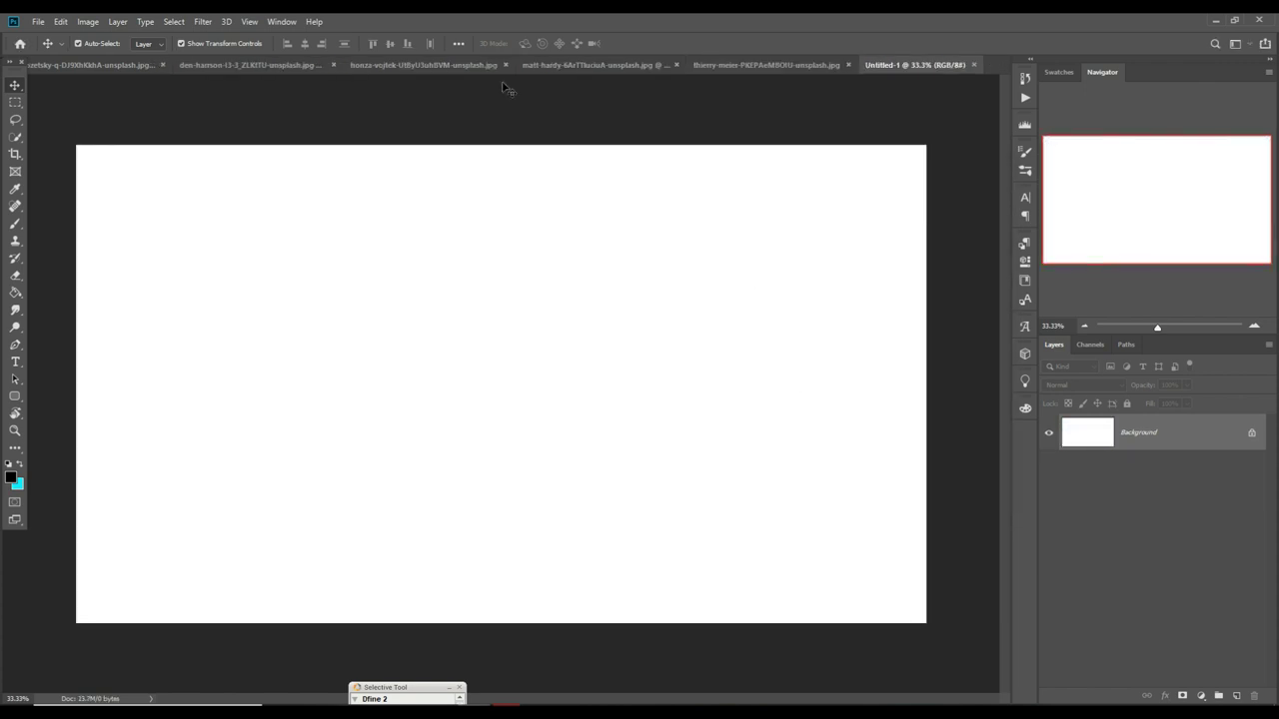
# - Bring the wine-glass photo to the front via the open-documents list
pyautogui.click(105, 65)
pyautogui.click(1002, 64)
pyautogui.click(1034, 80)
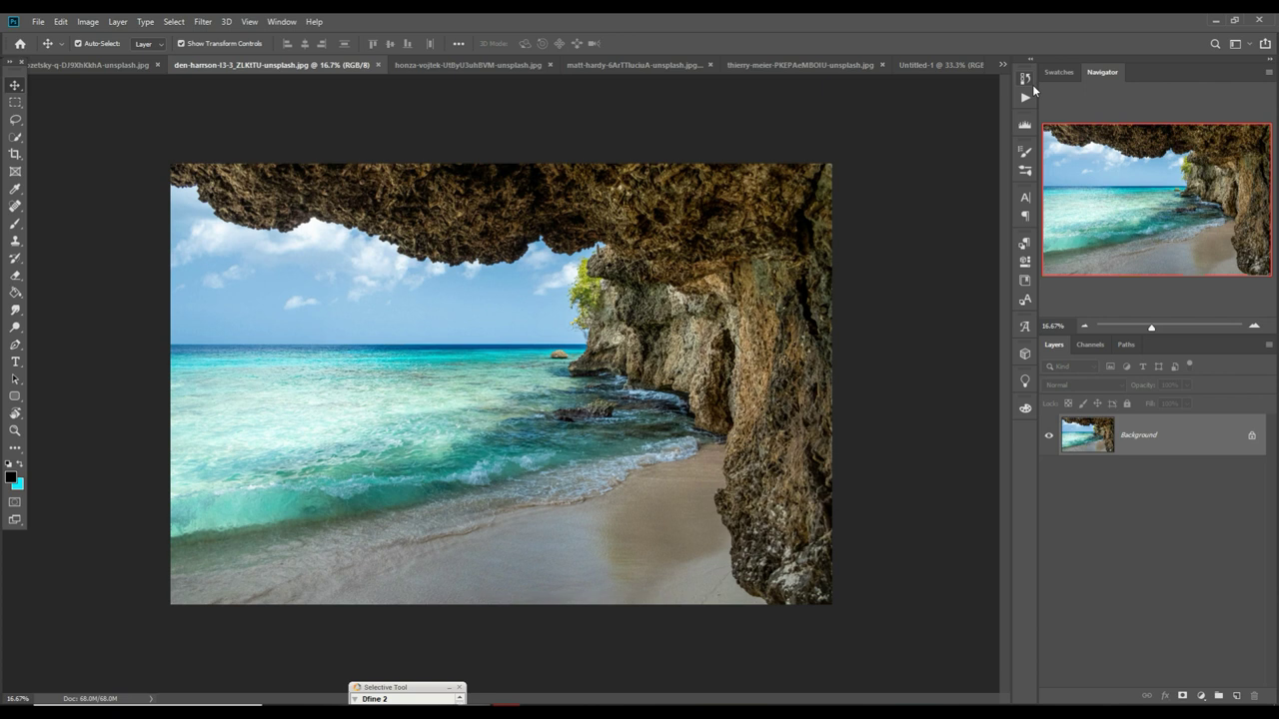
pyautogui.click(1002, 64)
pyautogui.click(1039, 98)
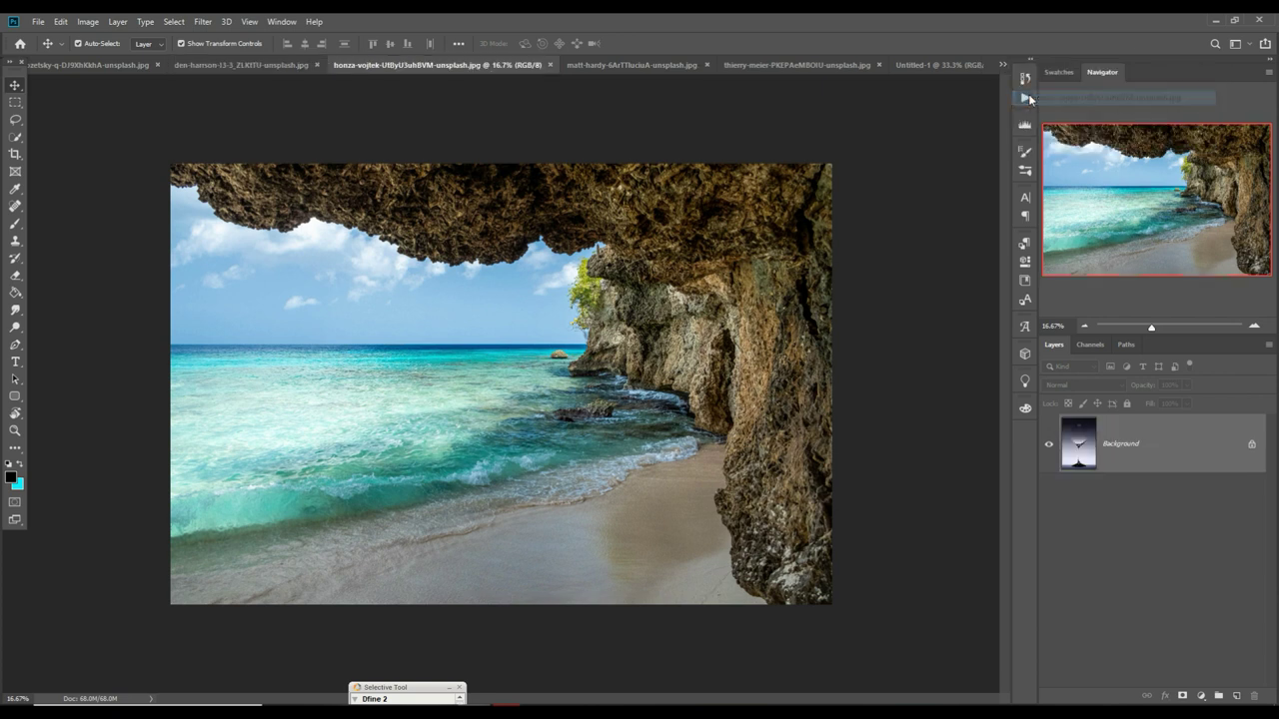
# - With the Pen tool, start a curved path along the glass foot's bottom edge and left end
pyautogui.click(16, 346)
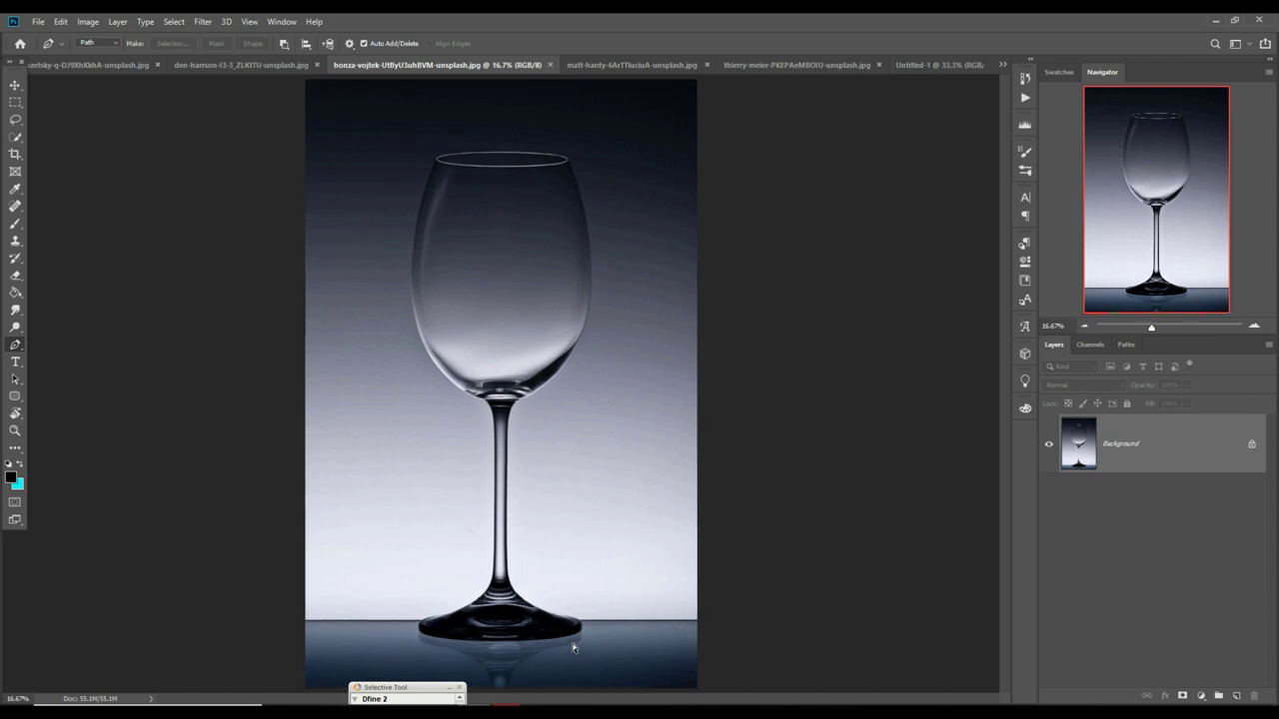
pyautogui.hotkey('ctrl', '+')
pyautogui.hotkey('ctrl', '+')
pyautogui.hotkey('ctrl', '+')
pyautogui.hotkey('ctrl', '+')
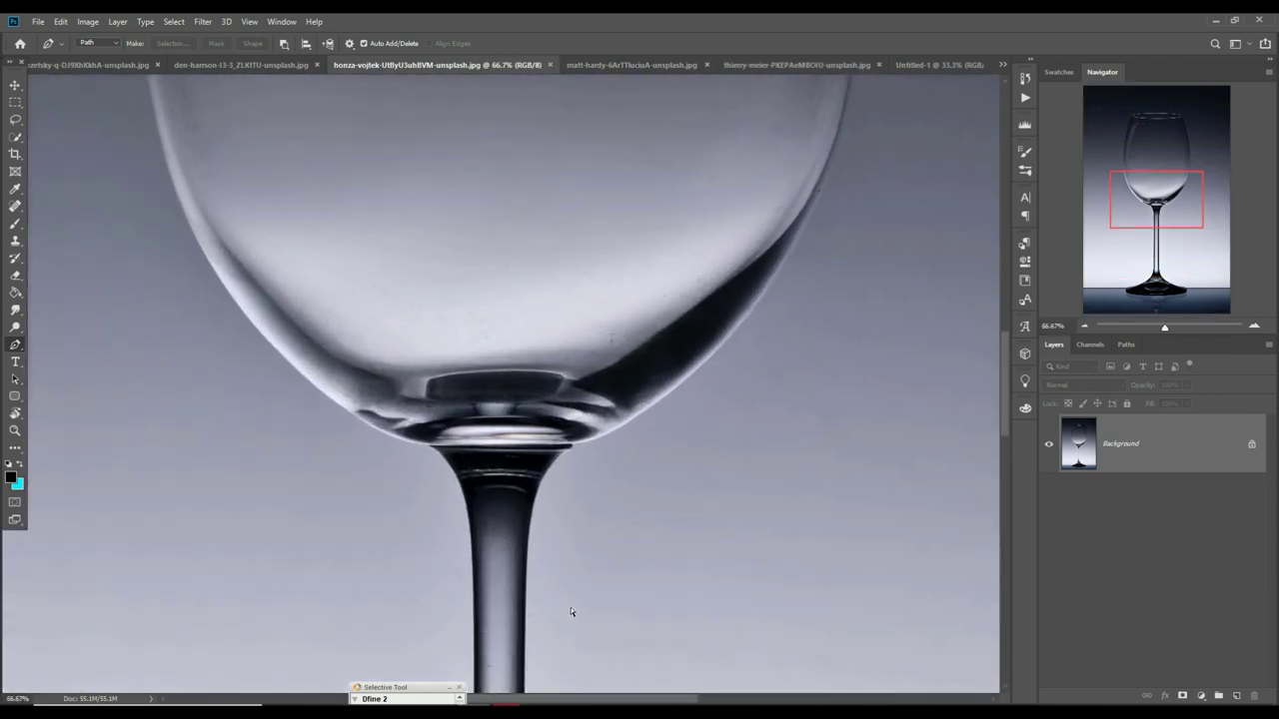
pyautogui.hotkey('ctrl', '+')
pyautogui.hotkey('ctrl', '+')
pyautogui.moveTo(597, 623); pyautogui.dragTo(557, 114)
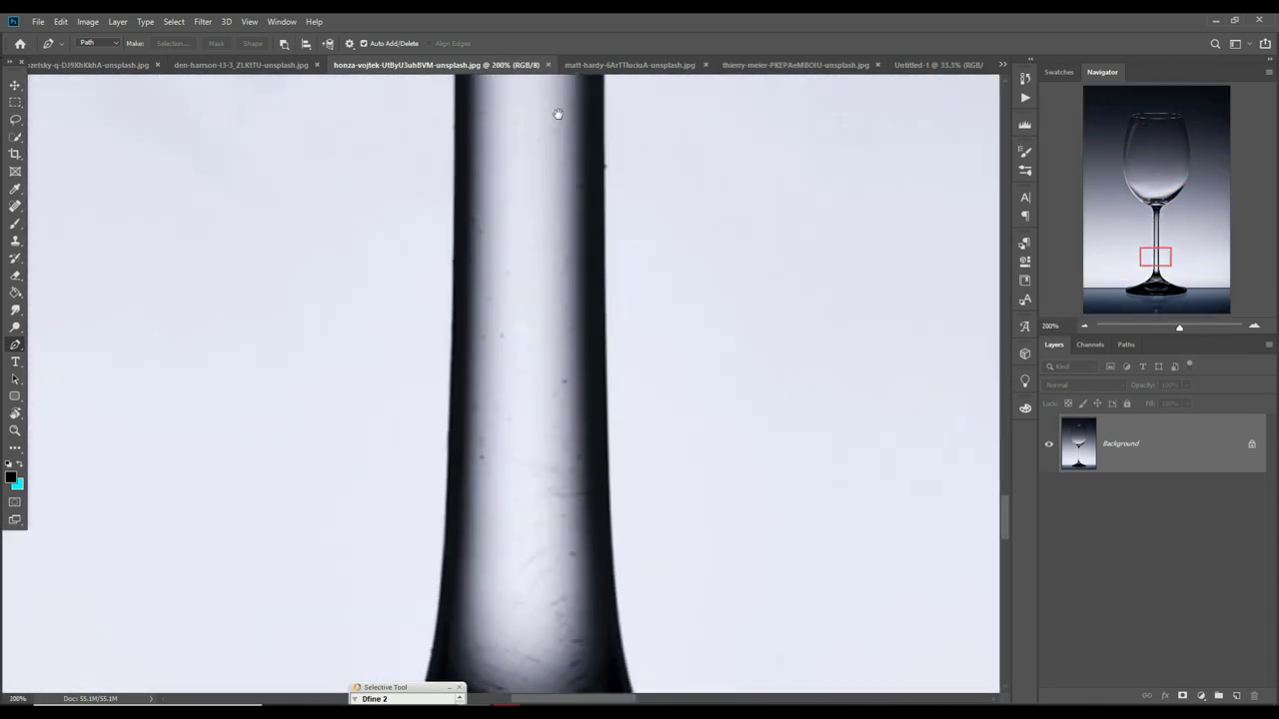
pyautogui.moveTo(599, 650); pyautogui.dragTo(819, 333)
pyautogui.click(896, 312)
pyautogui.click(129, 572)
pyautogui.moveTo(690, 485); pyautogui.dragTo(716, 524)
pyautogui.moveTo(865, 489); pyautogui.dragTo(989, 469)
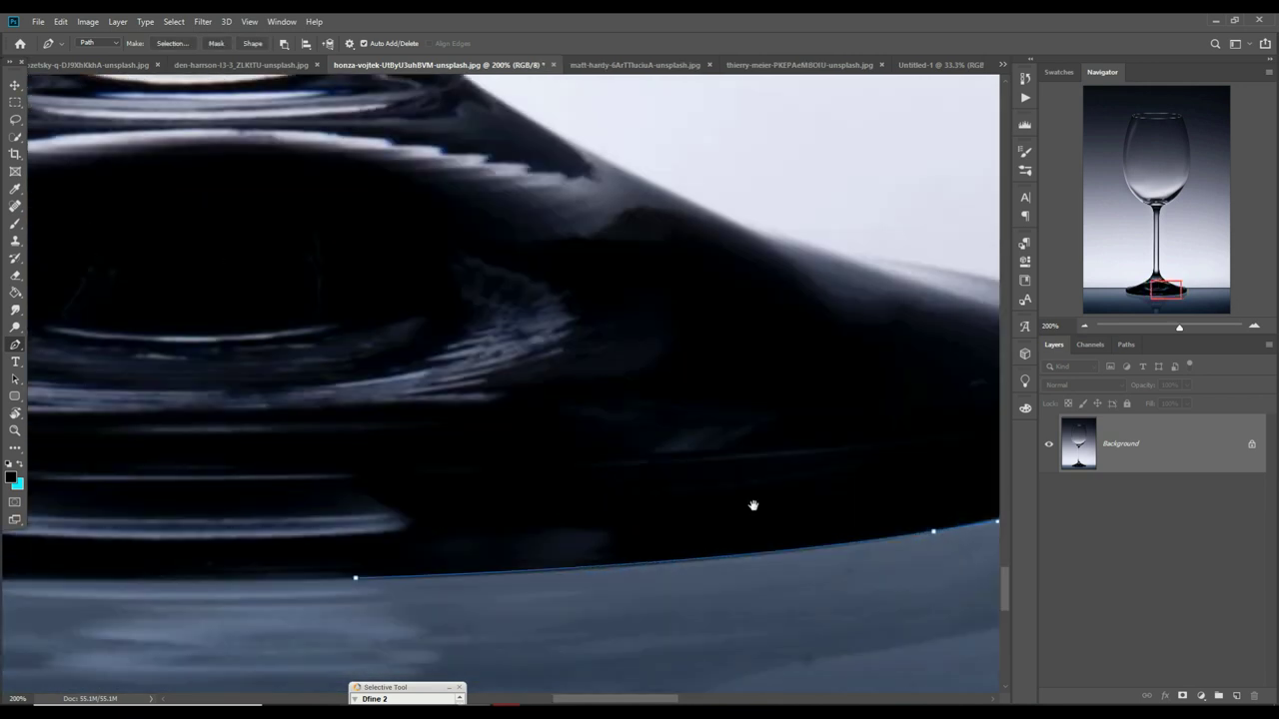
pyautogui.moveTo(150, 480); pyautogui.dragTo(989, 470)
pyautogui.click(536, 525)
pyautogui.moveTo(300, 544); pyautogui.dragTo(771, 544)
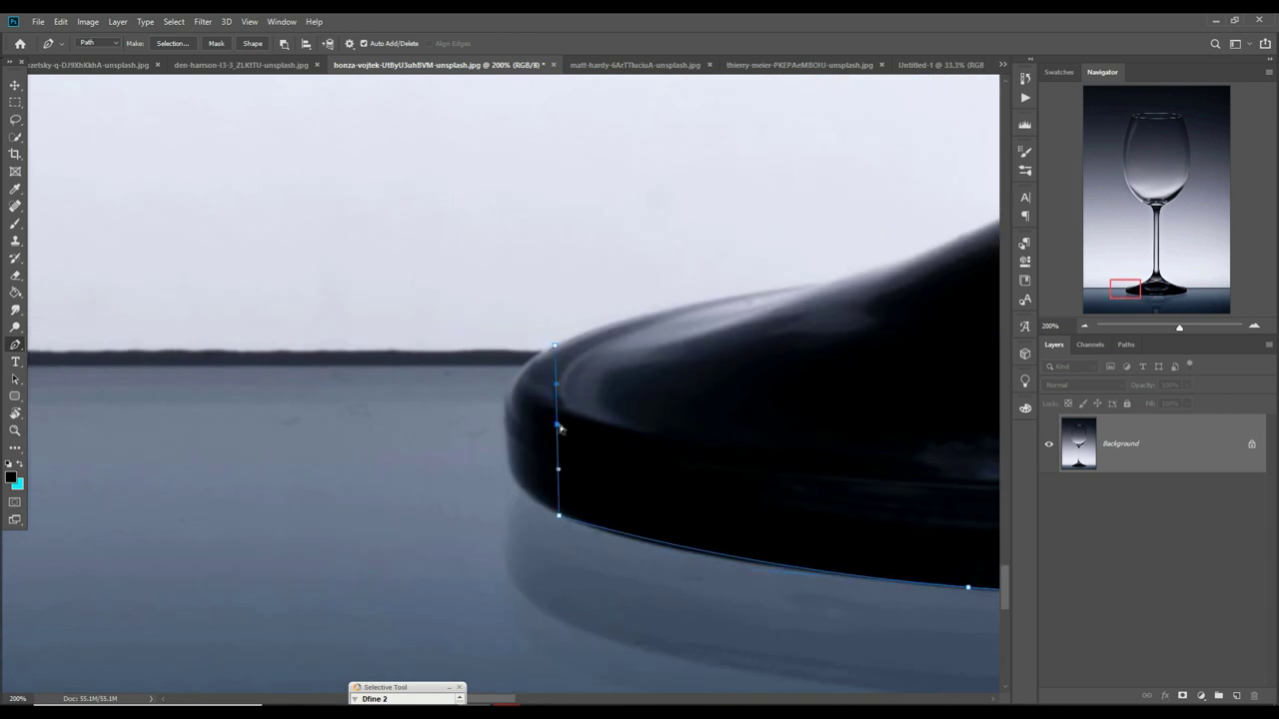
pyautogui.moveTo(519, 484); pyautogui.dragTo(250, 606)
pyautogui.click(554, 410)
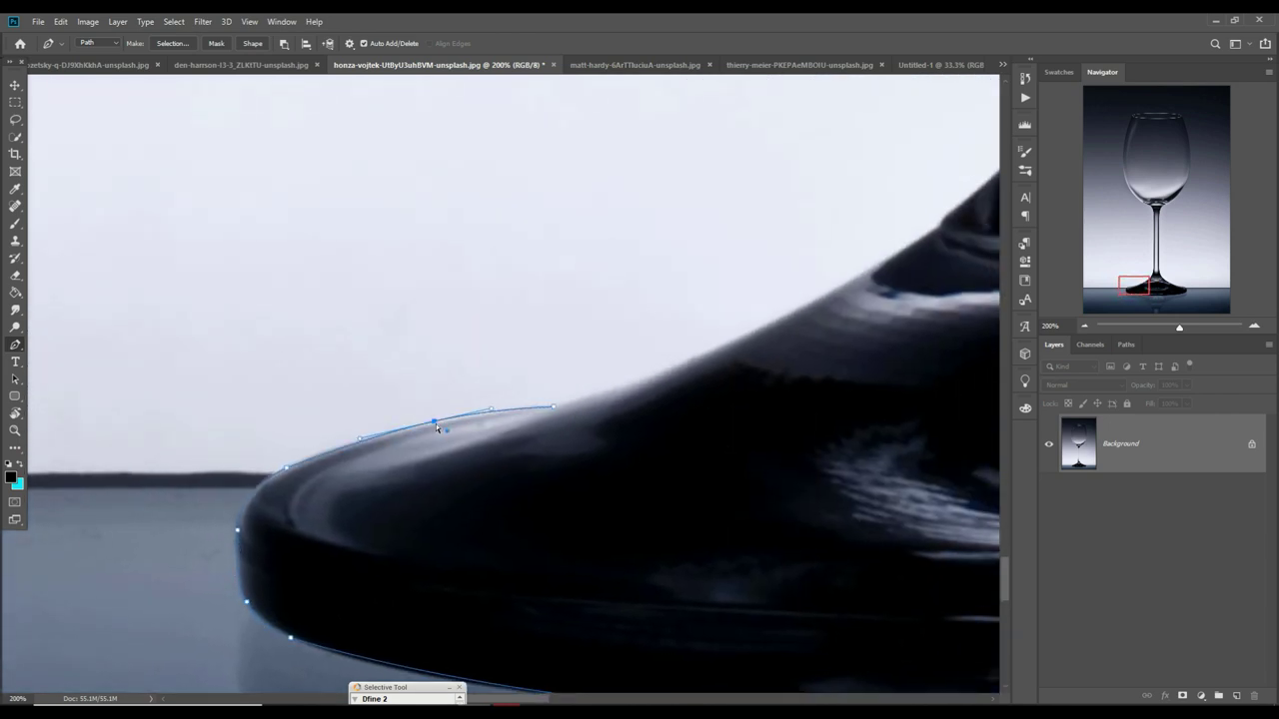
# - Continue the path up the foot's slope and the stem's left edge to the bowl
pyautogui.moveTo(437, 428); pyautogui.dragTo(99, 518)
pyautogui.click(604, 322)
pyautogui.moveTo(349, 448); pyautogui.dragTo(352, 459)
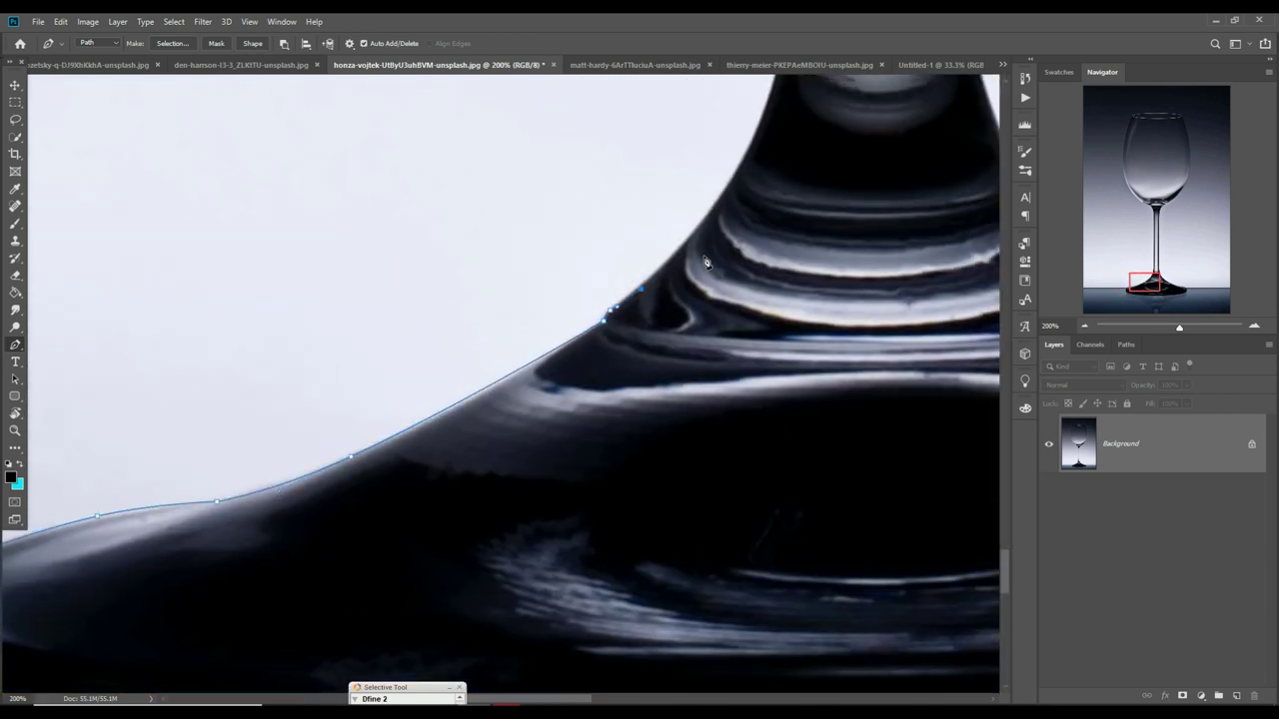
pyautogui.moveTo(706, 262); pyautogui.dragTo(616, 526)
pyautogui.click(673, 293)
pyautogui.moveTo(673, 294); pyautogui.dragTo(669, 662)
pyautogui.click(662, 123)
pyautogui.moveTo(668, 359); pyautogui.dragTo(686, 378)
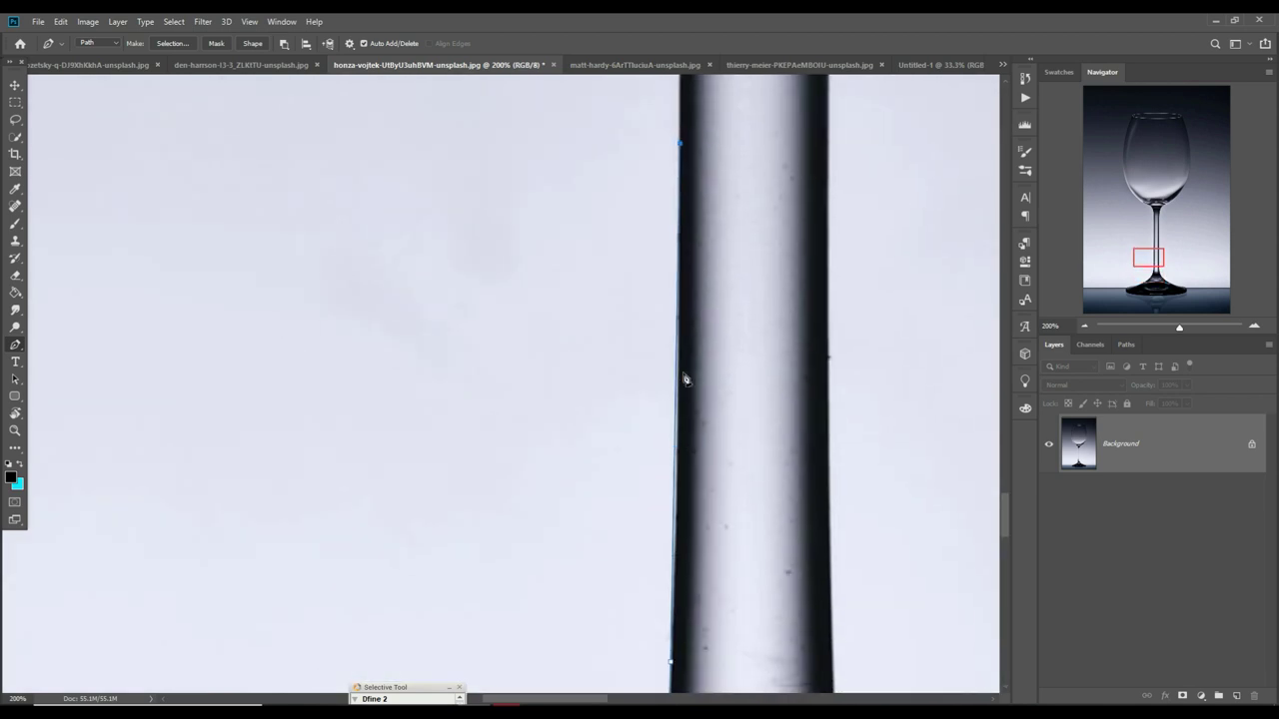
pyautogui.moveTo(756, 216); pyautogui.dragTo(761, 359)
pyautogui.moveTo(690, 114)
pyautogui.mouseDown()
pyautogui.moveTo(695, 257)
pyautogui.moveTo(724, 263)
pyautogui.mouseUp()
pyautogui.click(632, 104)
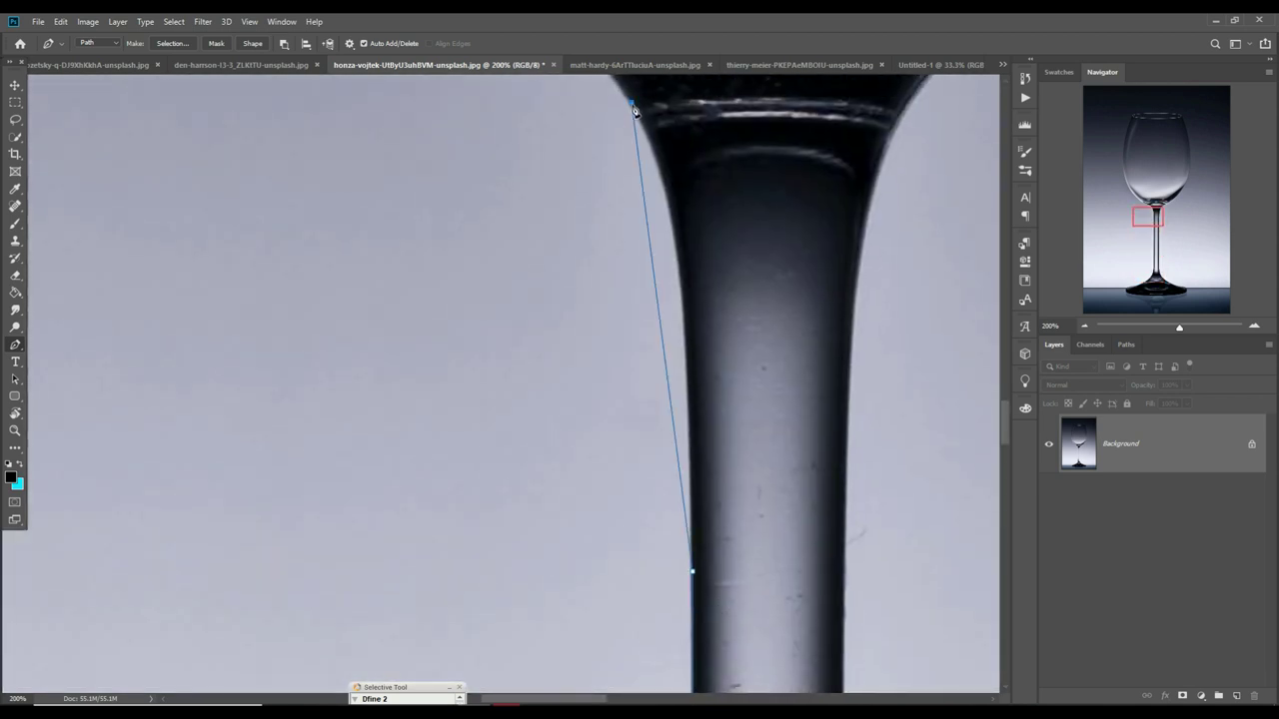
# - Trace the bowl's left side and across the rim to its right end
pyautogui.moveTo(733, 211); pyautogui.dragTo(783, 567)
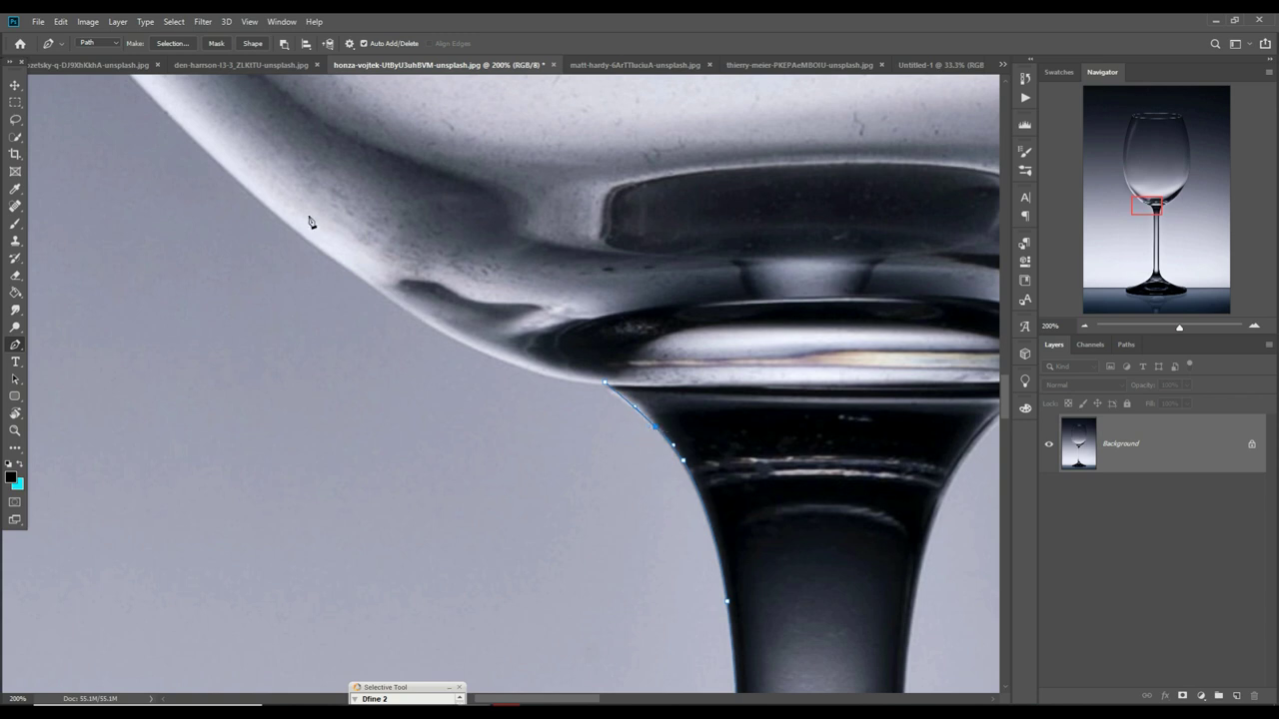
pyautogui.moveTo(460, 305); pyautogui.dragTo(428, 325)
pyautogui.moveTo(529, 373); pyautogui.dragTo(759, 599)
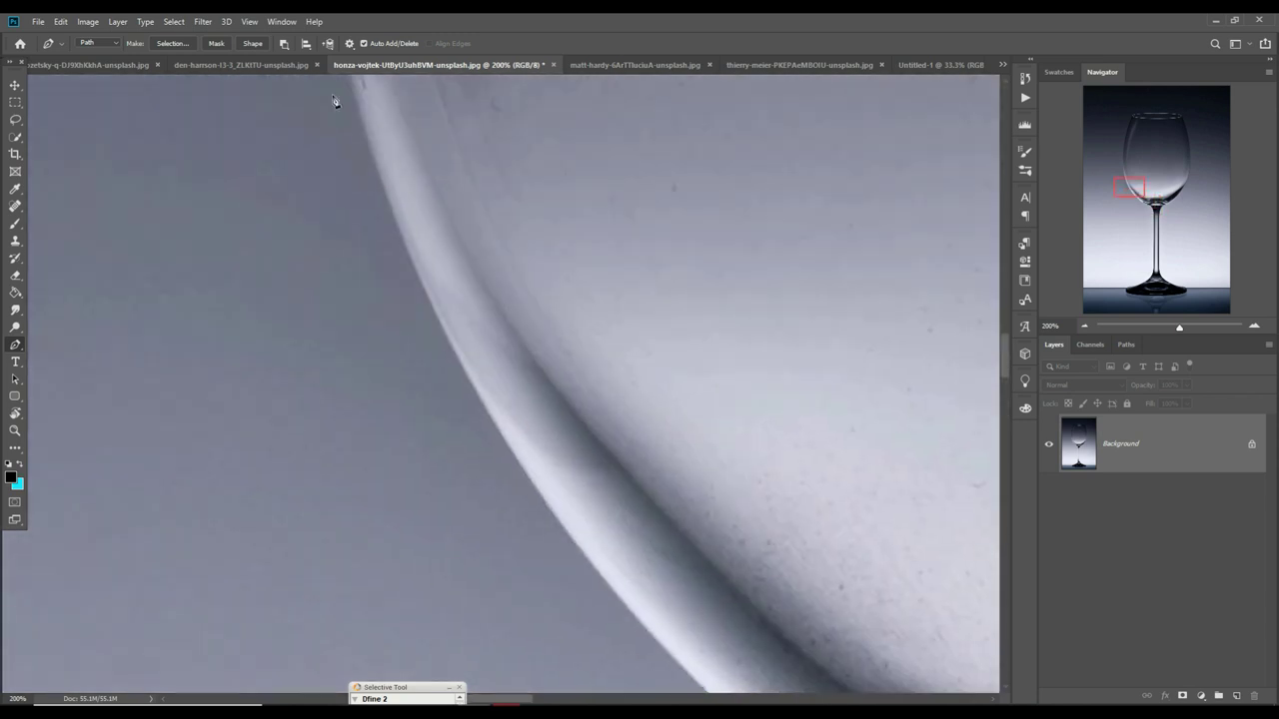
pyautogui.moveTo(537, 466); pyautogui.dragTo(562, 400)
pyautogui.moveTo(513, 304); pyautogui.dragTo(477, 142)
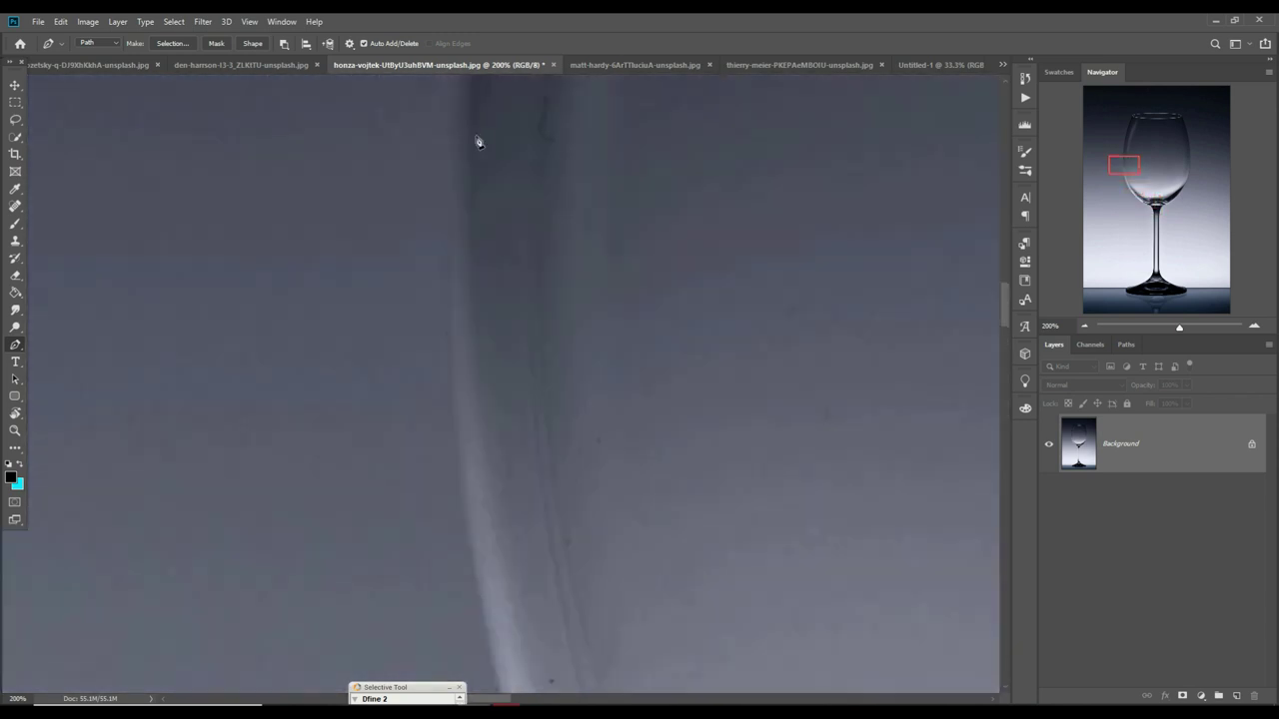
pyautogui.moveTo(471, 426); pyautogui.dragTo(628, 411)
pyautogui.moveTo(503, 422); pyautogui.dragTo(617, 485)
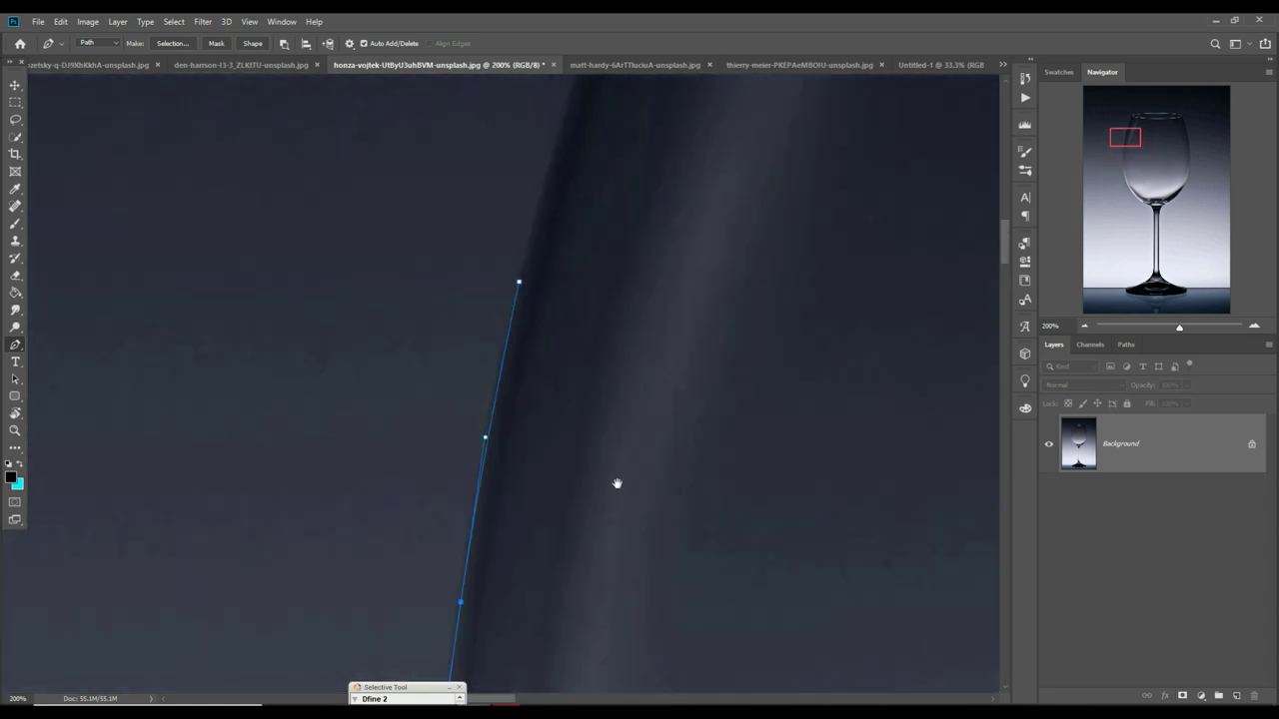
pyautogui.click(639, 156)
pyautogui.moveTo(557, 391); pyautogui.dragTo(543, 389)
pyautogui.hscroll(5, 617, 211)
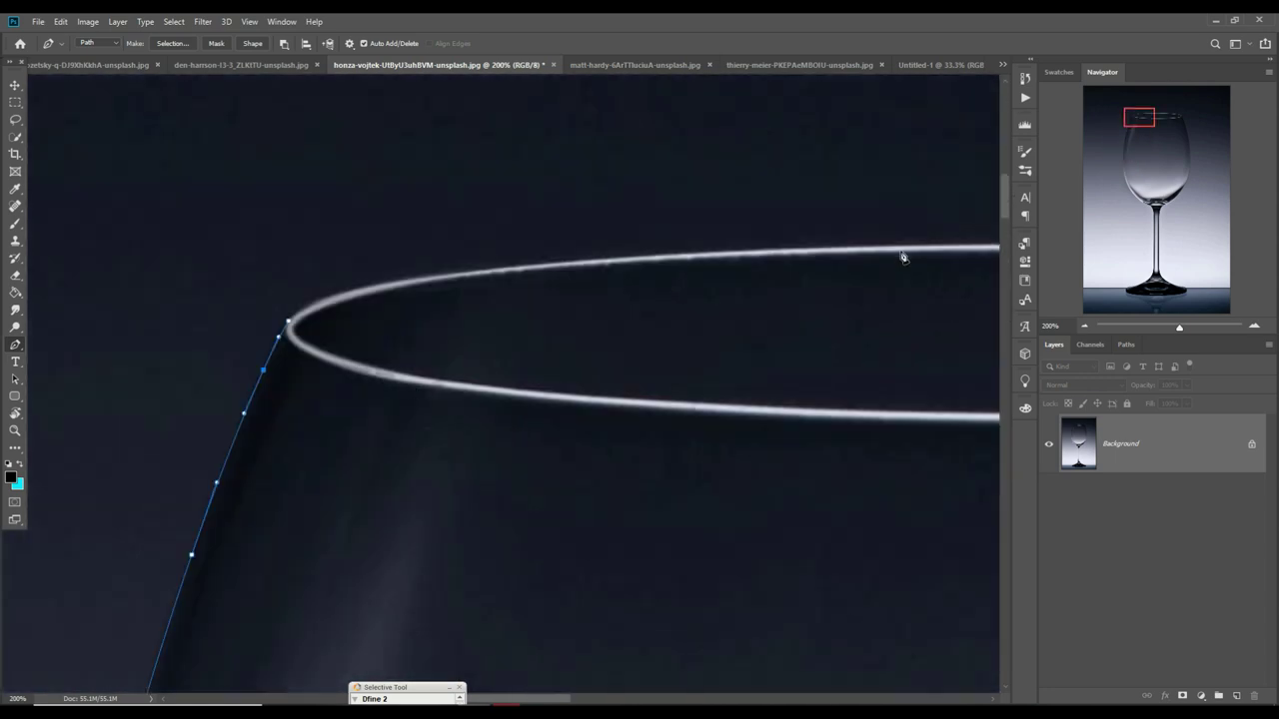
pyautogui.click(423, 277)
pyautogui.hscroll(4, 486, 294)
pyautogui.click(647, 259)
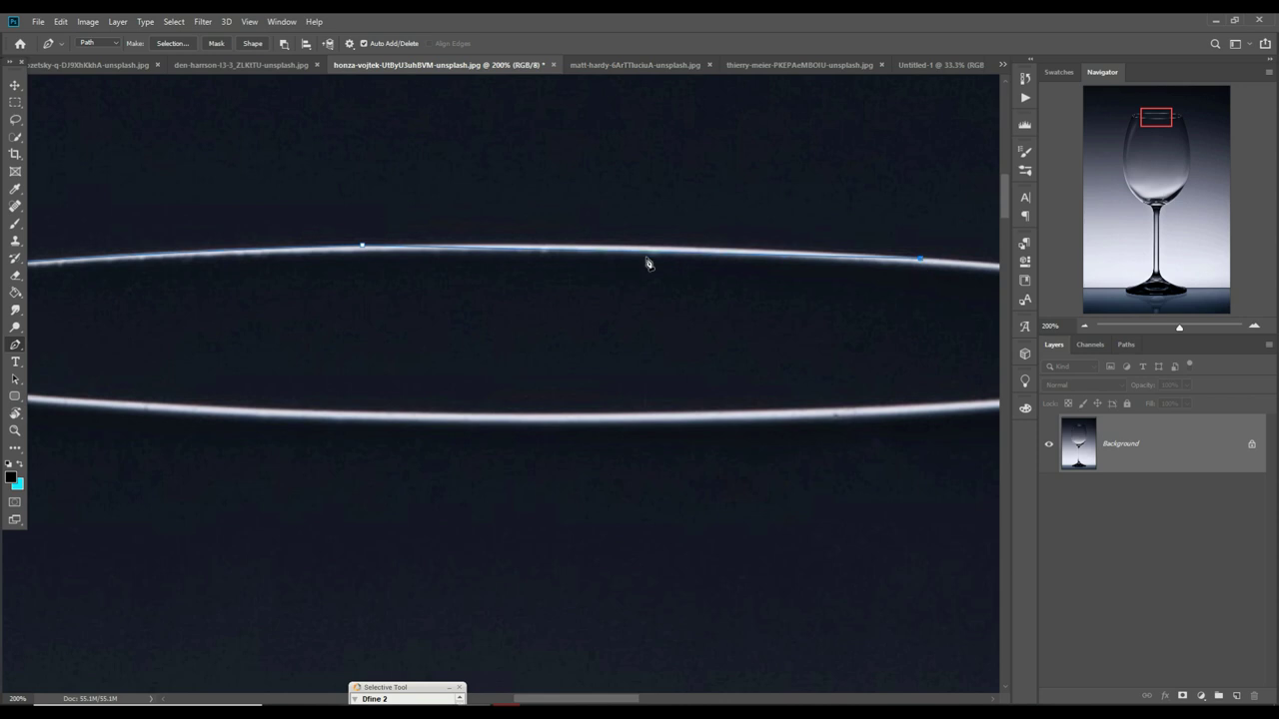
pyautogui.hscroll(4, 645, 260)
pyautogui.moveTo(825, 339)
pyautogui.mouseDown()
pyautogui.moveTo(737, 334)
pyautogui.moveTo(744, 297)
pyautogui.mouseUp()
# - Trace down the bowl's right side, stem and foot, closing the path at the first anchor
pyautogui.scroll(-5, 744, 297)
pyautogui.click(814, 666)
pyautogui.click(720, 351)
pyautogui.scroll(-5, 614, 429)
pyautogui.click(563, 377)
pyautogui.scroll(-10, 605, 388)
pyautogui.scroll(-5, 631, 397)
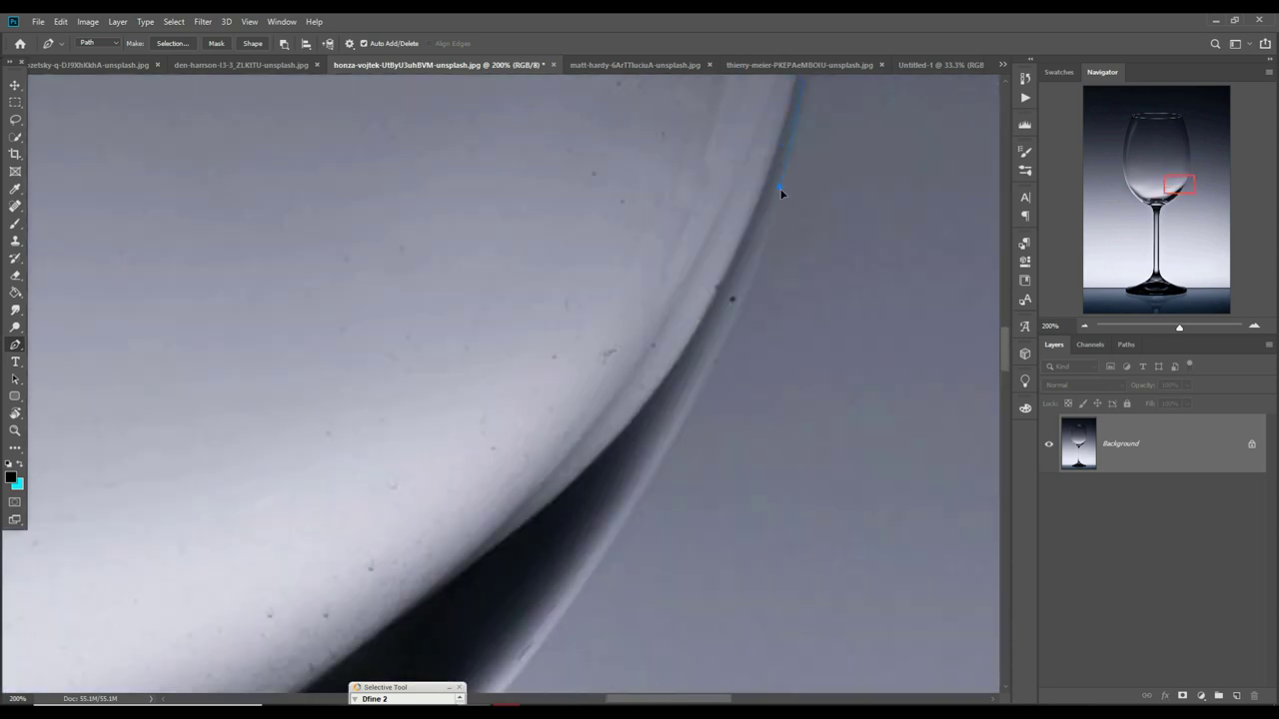
pyautogui.scroll(-5, 501, 598)
pyautogui.scroll(-5, 539, 470)
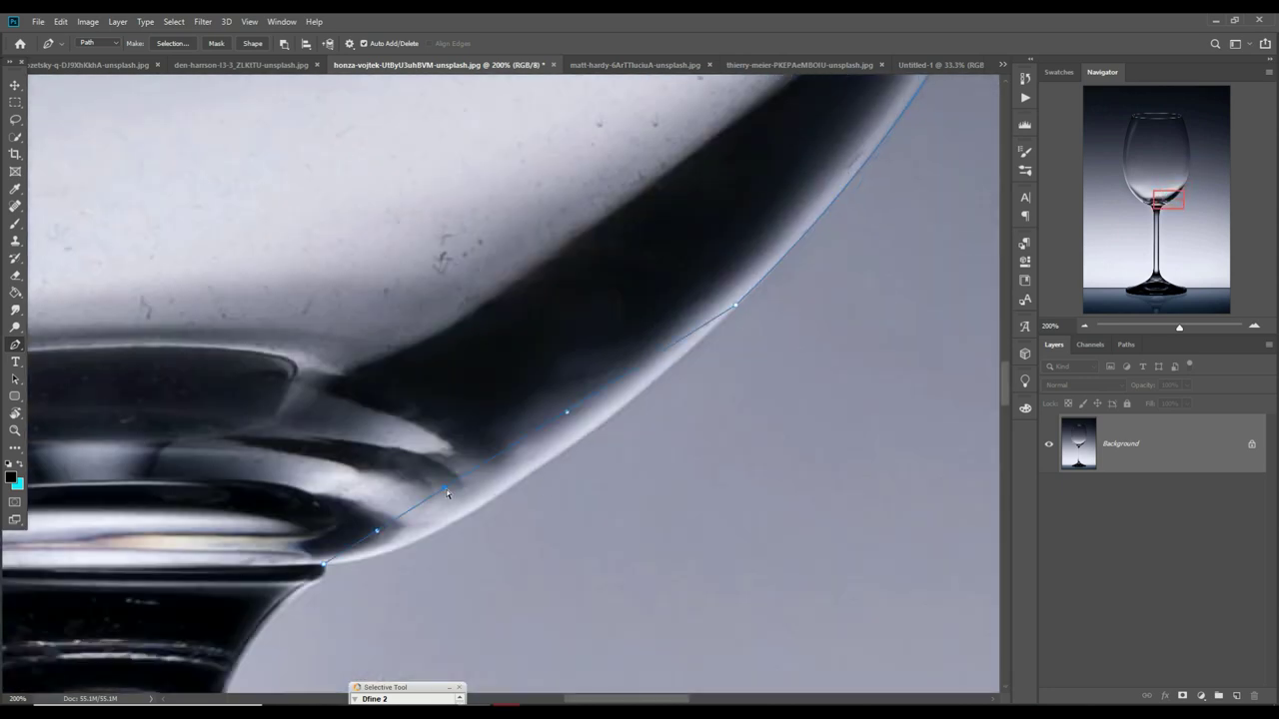
pyautogui.scroll(-5, 580, 436)
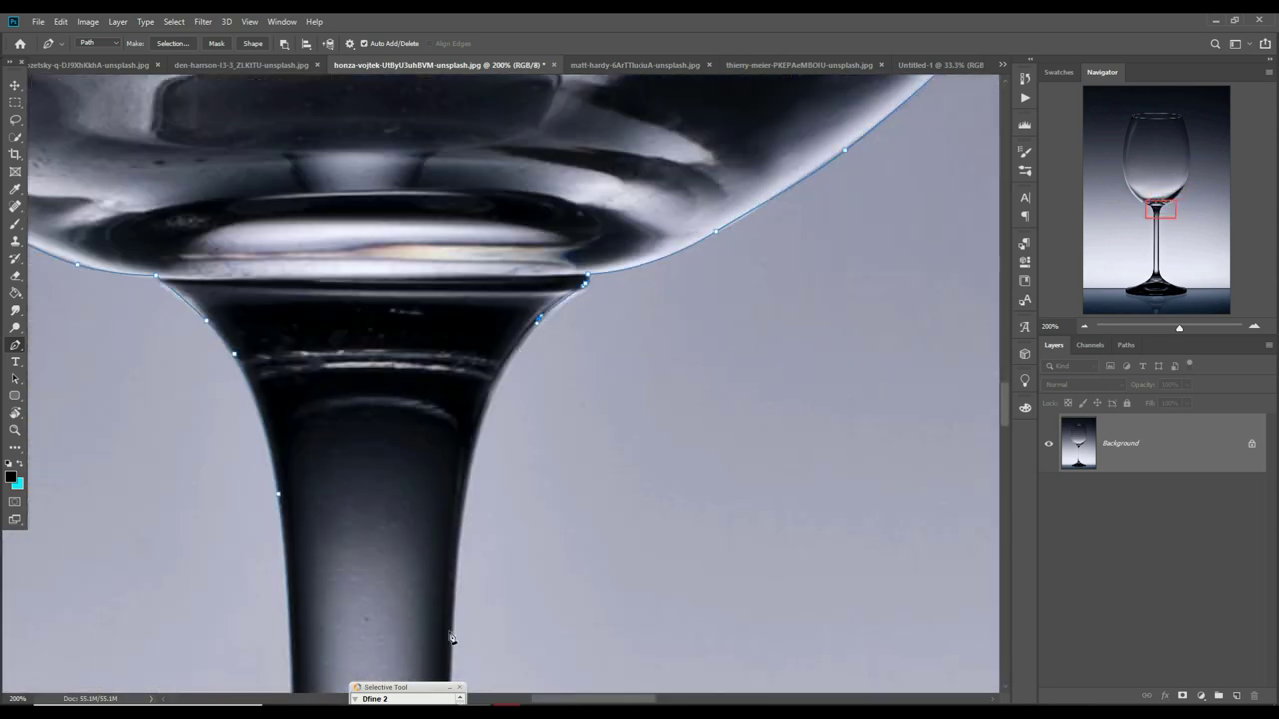
pyautogui.scroll(-5, 480, 436)
pyautogui.scroll(-2, 494, 591)
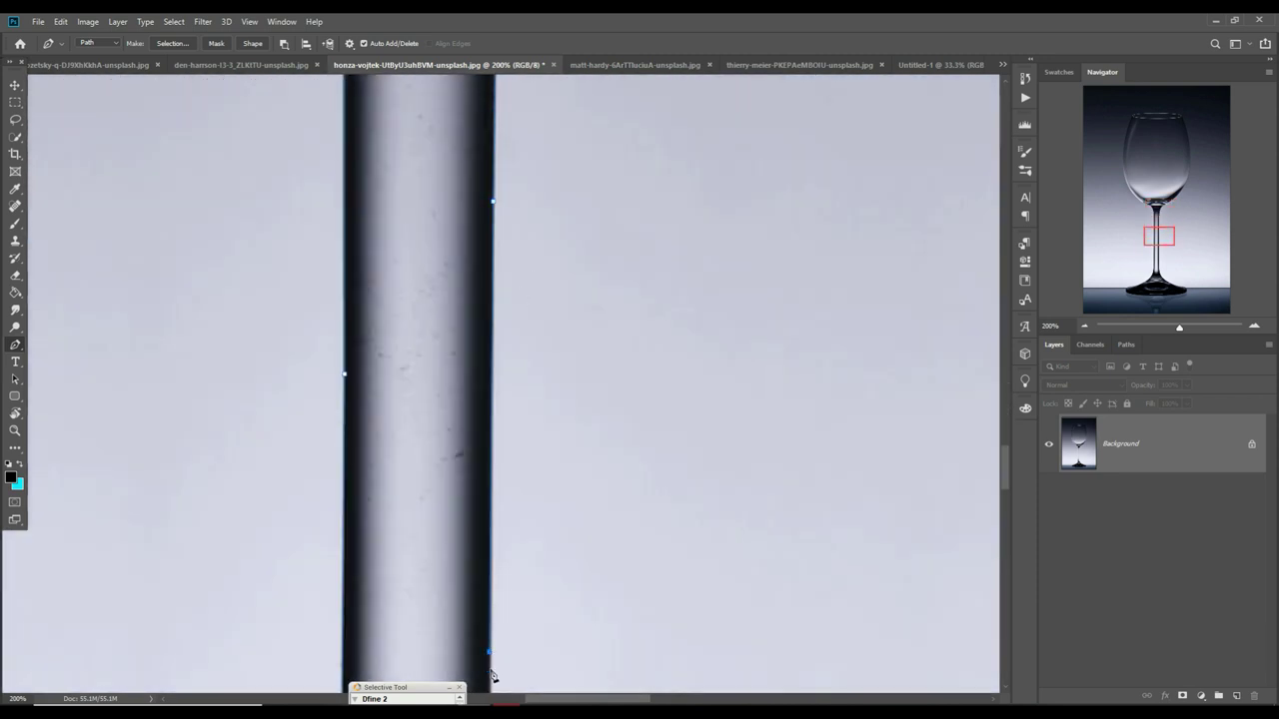
pyautogui.hscroll(-2, 491, 676)
pyautogui.scroll(-5, 562, 685)
pyautogui.moveTo(674, 649); pyautogui.dragTo(596, 497)
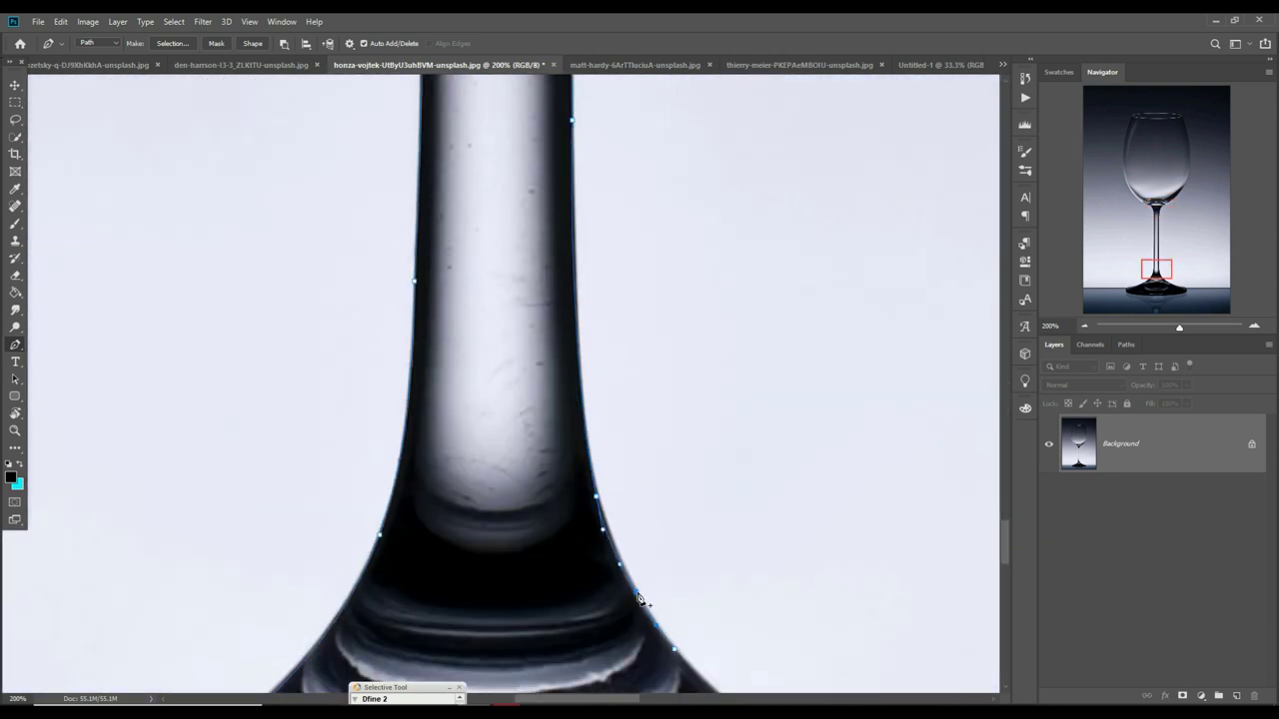
pyautogui.scroll(-5, 640, 599)
pyautogui.hscroll(3, 560, 420)
pyautogui.scroll(-2, 624, 427)
pyautogui.click(587, 374)
pyautogui.click(704, 428)
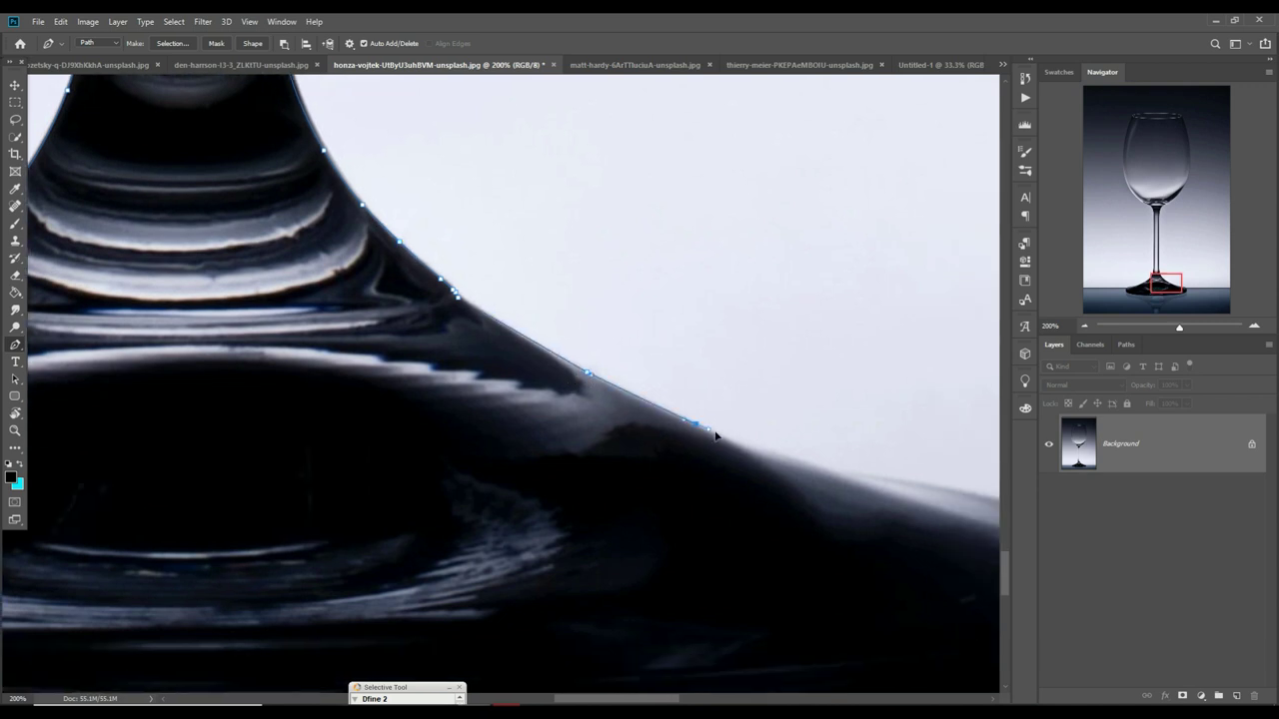
pyautogui.scroll(-2, 759, 420)
pyautogui.hscroll(5, 650, 380)
pyautogui.click(532, 339)
# - Convert the glass path to a selection and drag the glass into the new document
pyautogui.hotkey('ctrl', '0')
pyautogui.rightClick(508, 294)
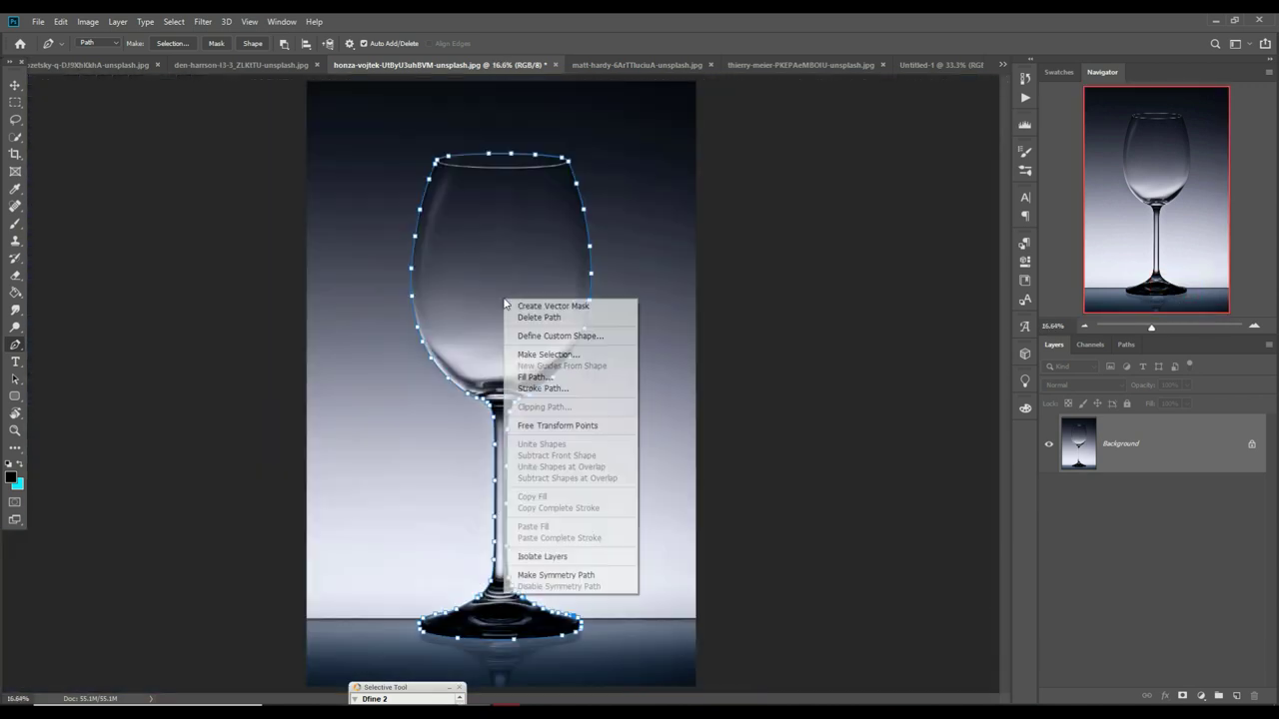
pyautogui.click(539, 333)
pyautogui.click(656, 220)
pyautogui.click(174, 21)
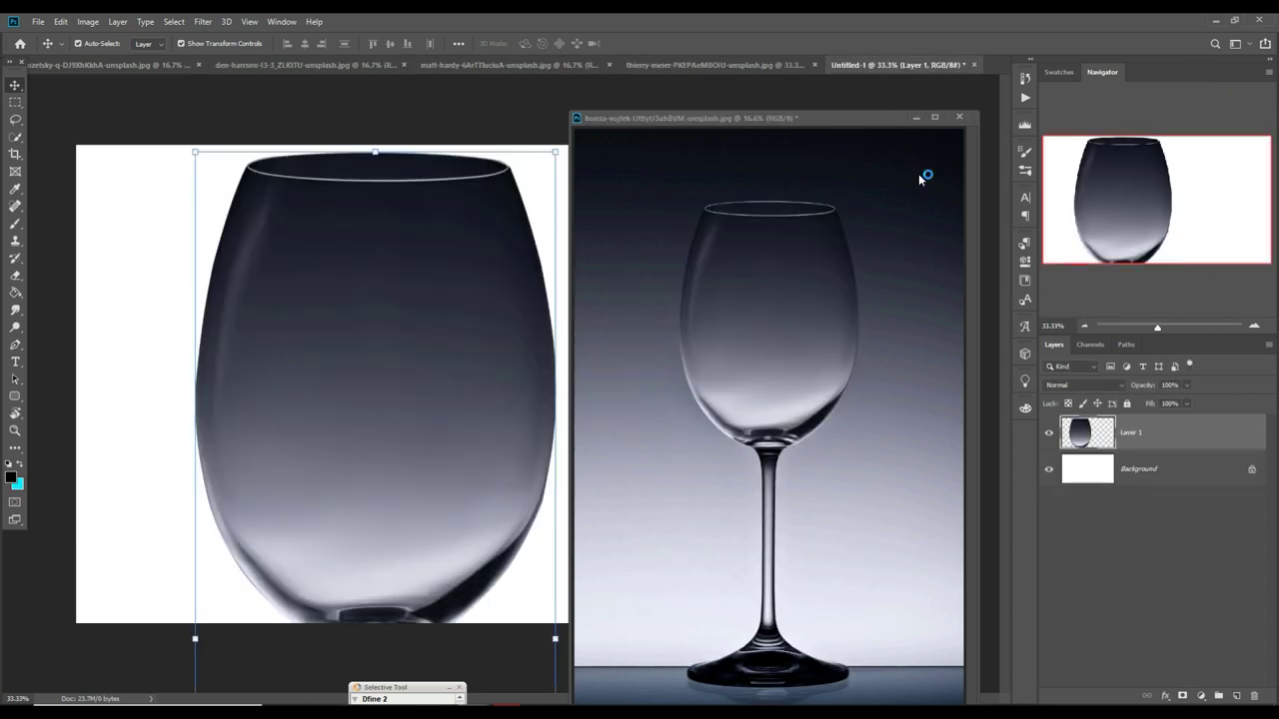
pyautogui.moveTo(571, 160)
pyautogui.mouseDown()
pyautogui.moveTo(422, 409)
pyautogui.moveTo(574, 224)
pyautogui.moveTo(586, 270)
pyautogui.moveTo(516, 436)
pyautogui.moveTo(514, 323)
pyautogui.mouseUp()
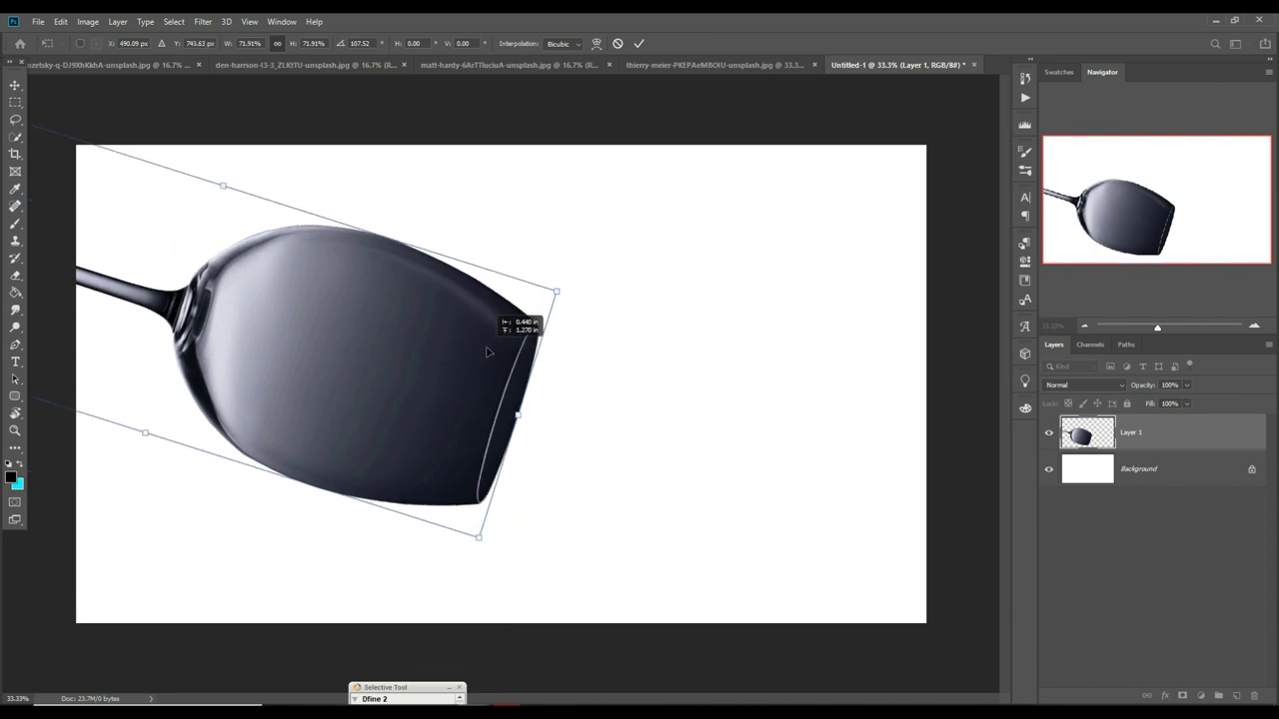
# - Rotate the glass onto its side, opening facing right, and move it to the left
pyautogui.moveTo(605, 256); pyautogui.dragTo(590, 162)
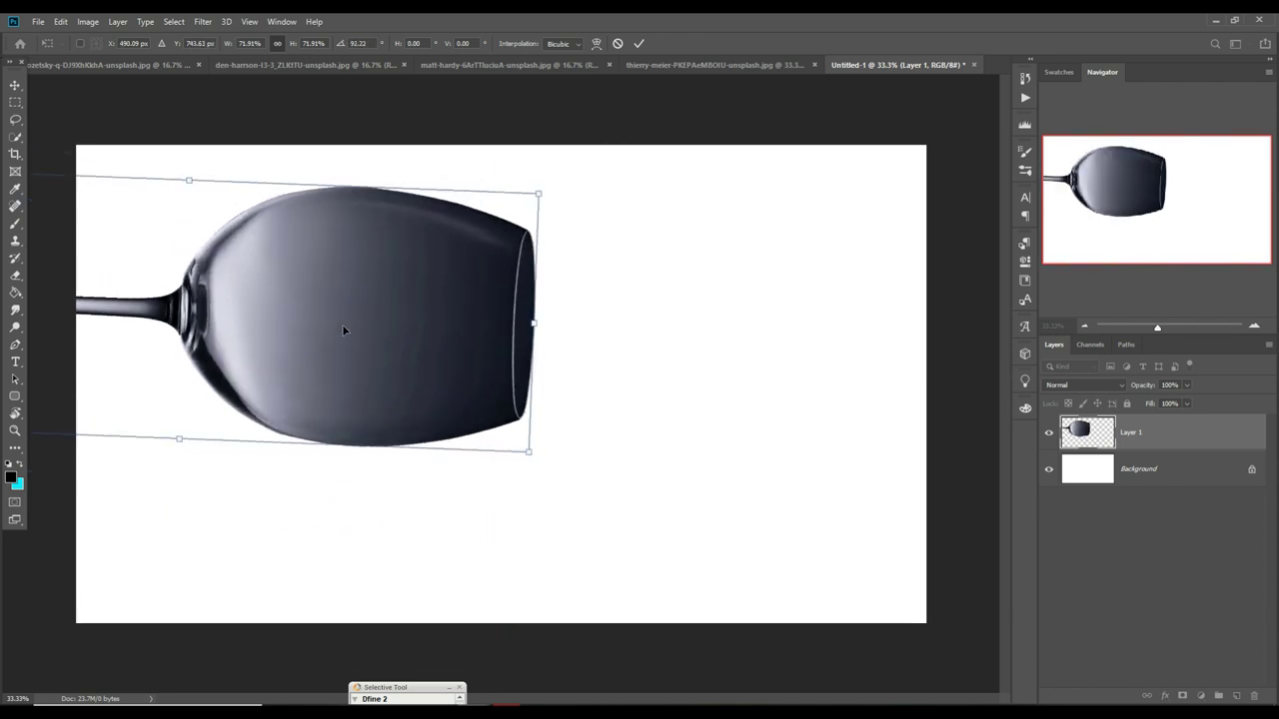
pyautogui.moveTo(342, 323); pyautogui.dragTo(383, 387)
pyautogui.moveTo(592, 221); pyautogui.dragTo(581, 202)
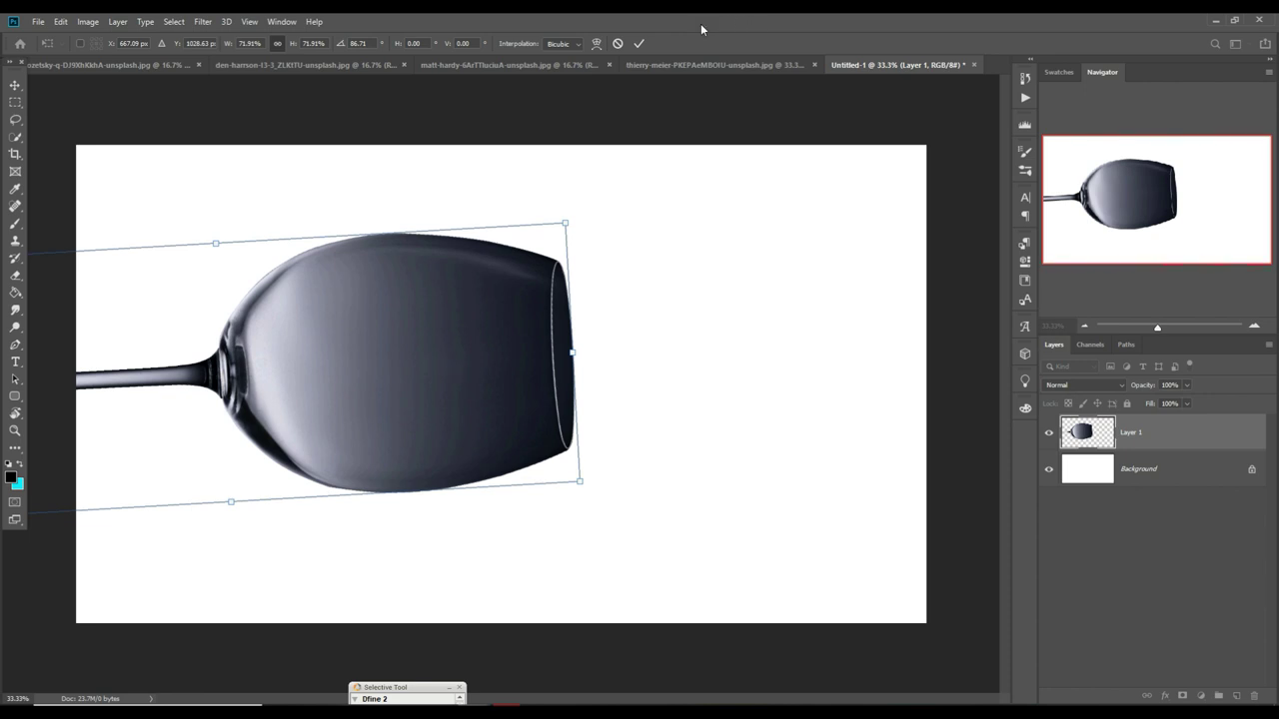
pyautogui.click(639, 44)
pyautogui.moveTo(404, 423)
pyautogui.mouseDown()
pyautogui.moveTo(381, 433)
pyautogui.moveTo(411, 430)
pyautogui.mouseUp()
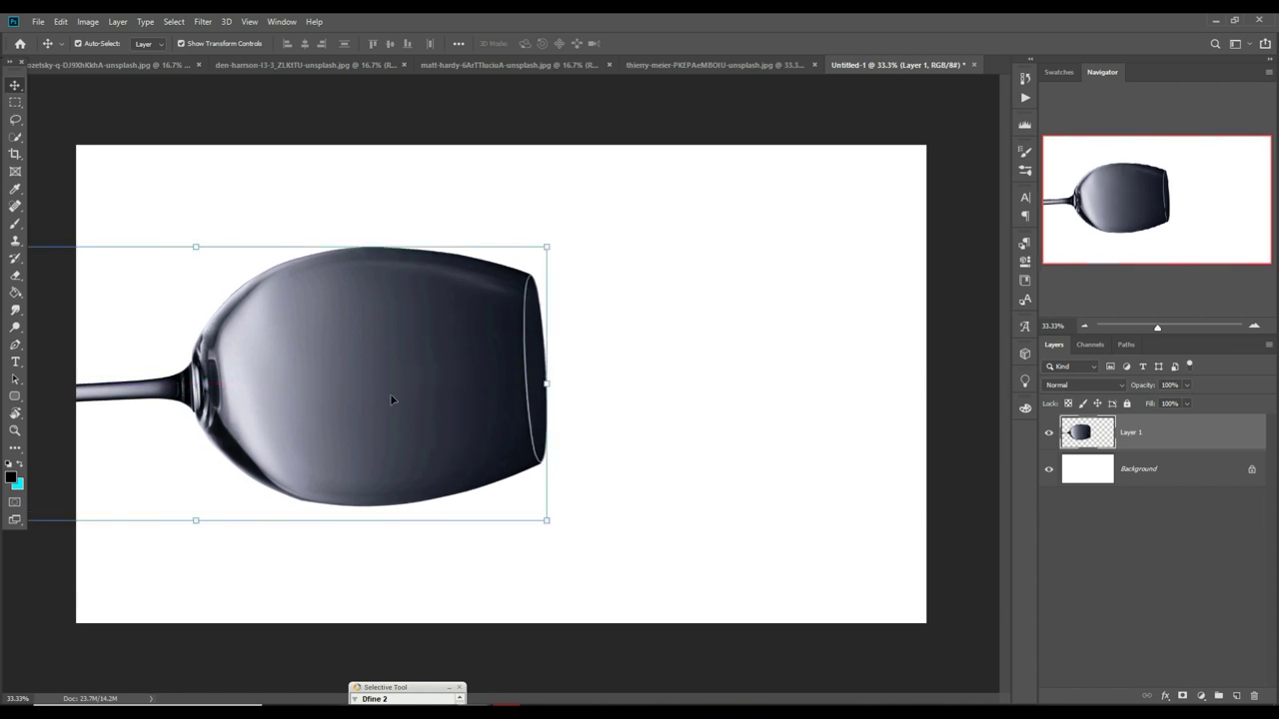
# - Draw a Pen path around the stem beside the bowl, undoing an accidental black fill
pyautogui.click(15, 120)
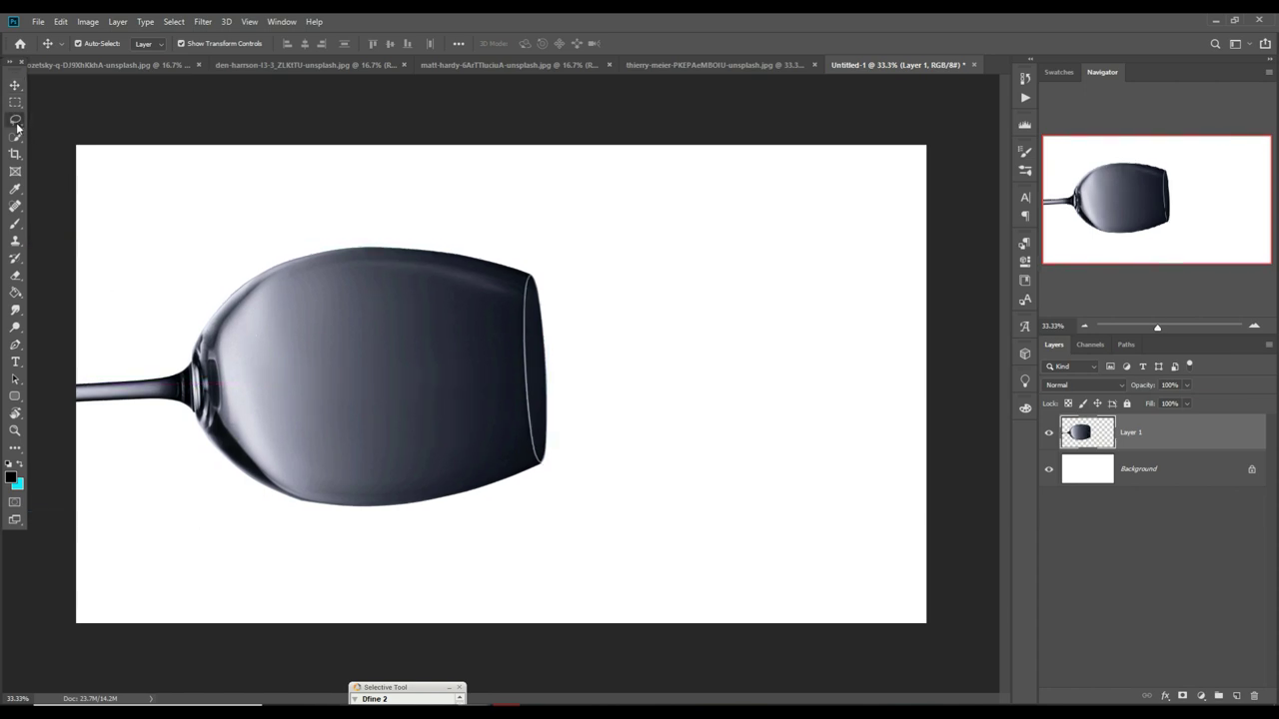
pyautogui.click(15, 346)
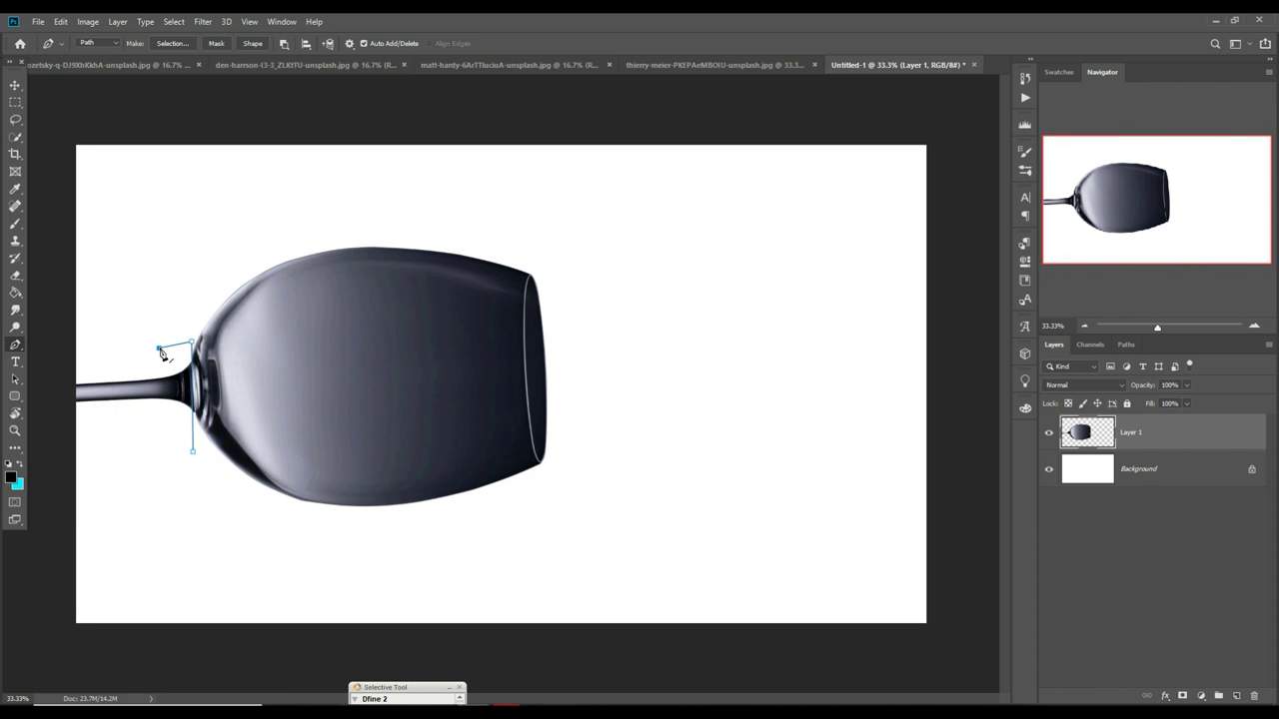
pyautogui.rightClick(196, 459)
pyautogui.click(240, 197)
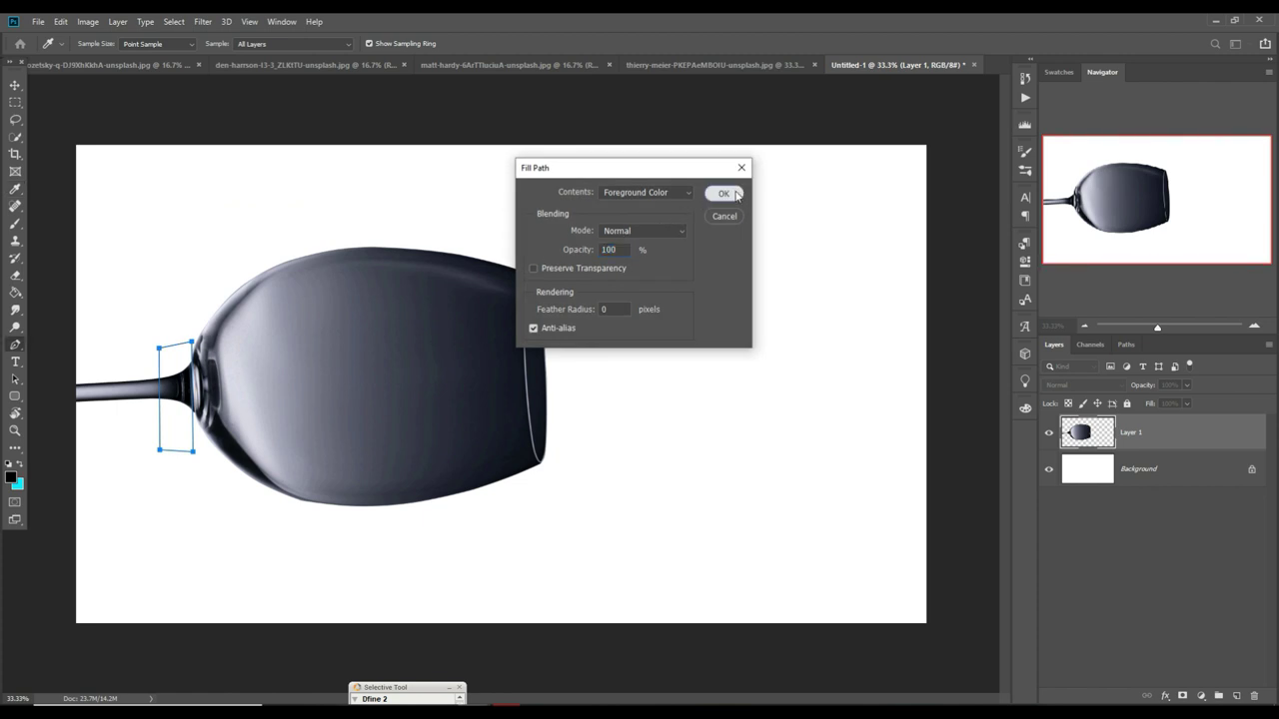
pyautogui.click(738, 194)
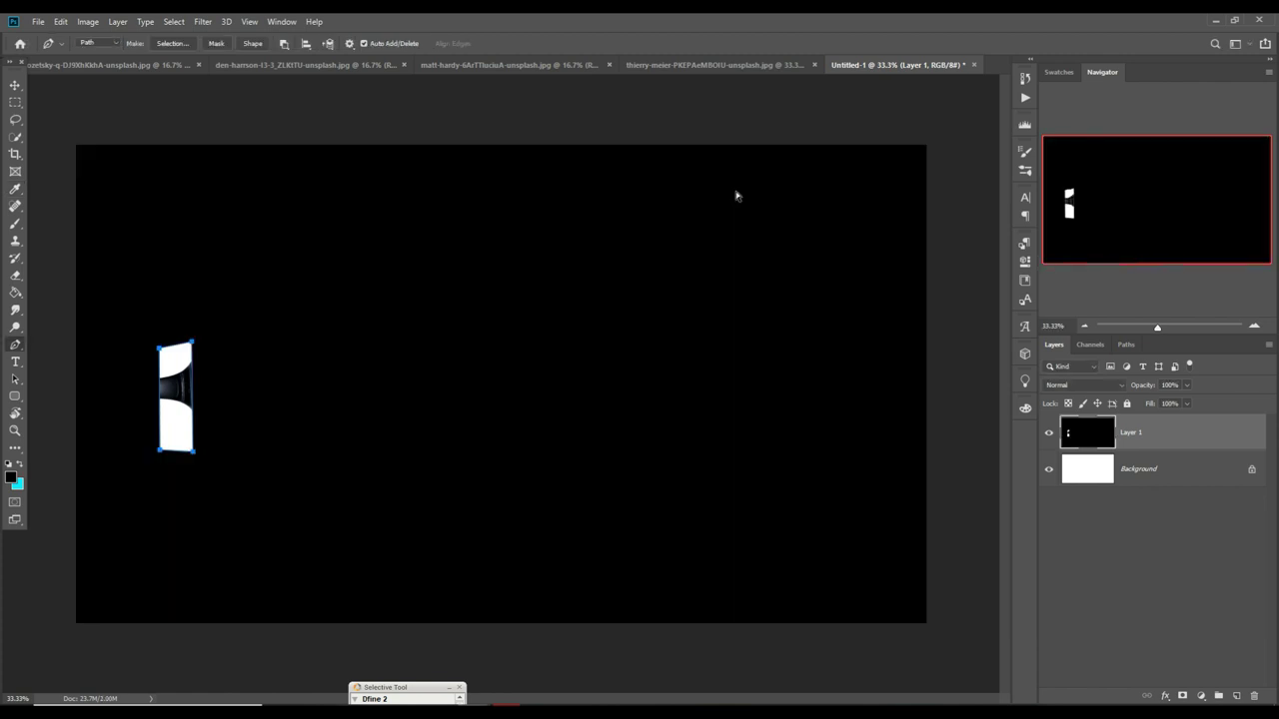
pyautogui.hotkey('ctrl', 'z')
# - Turn the path into a selection, invert it, delete that stem section, and deselect
pyautogui.rightClick(178, 379)
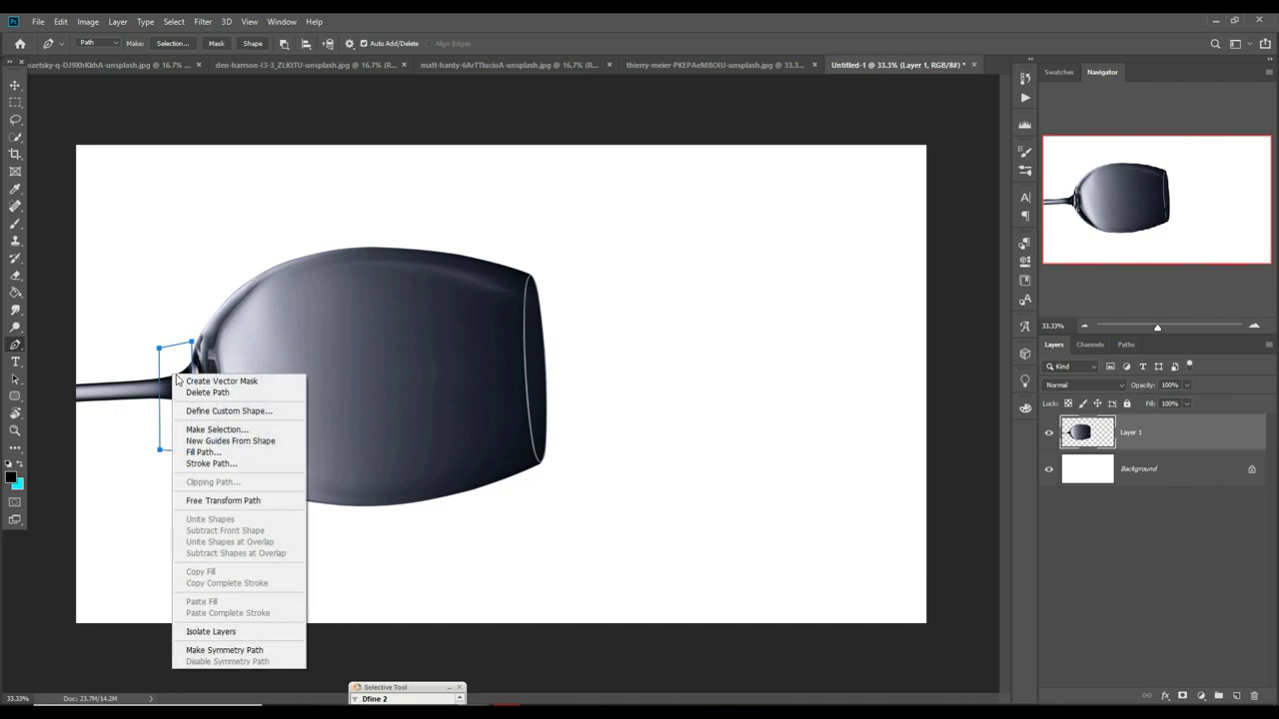
pyautogui.click(217, 428)
pyautogui.click(715, 208)
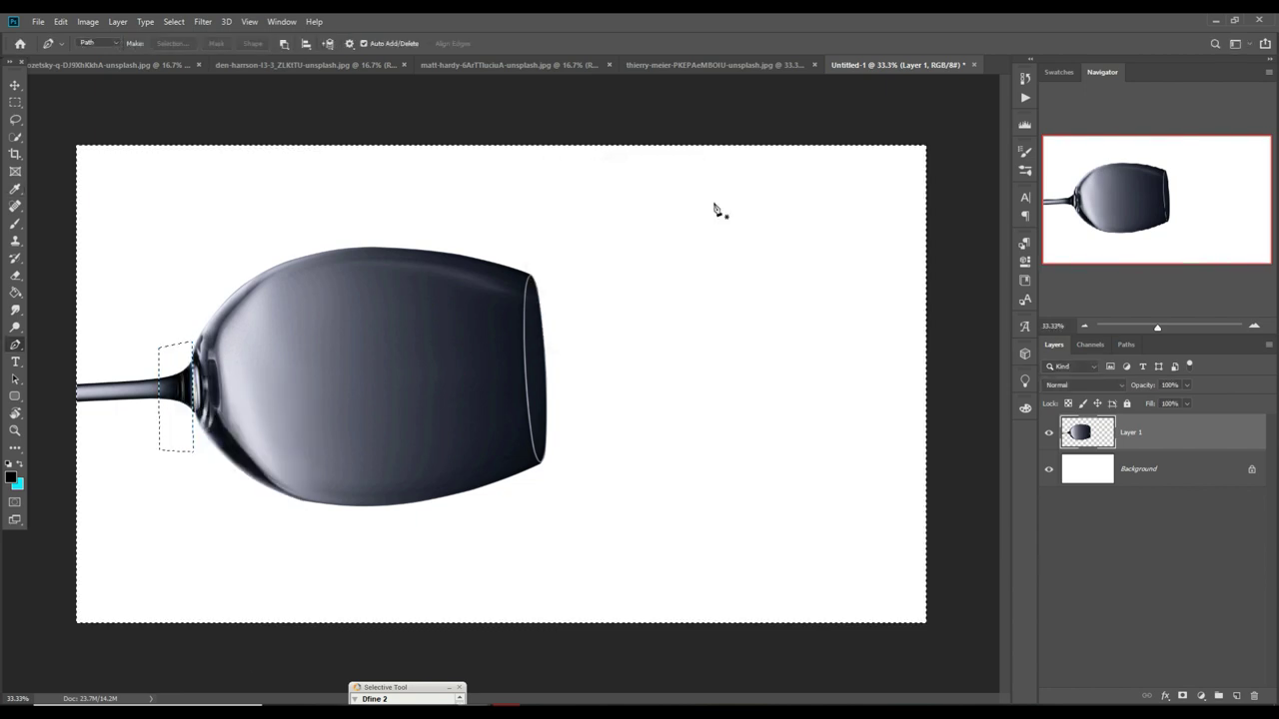
pyautogui.click(174, 21)
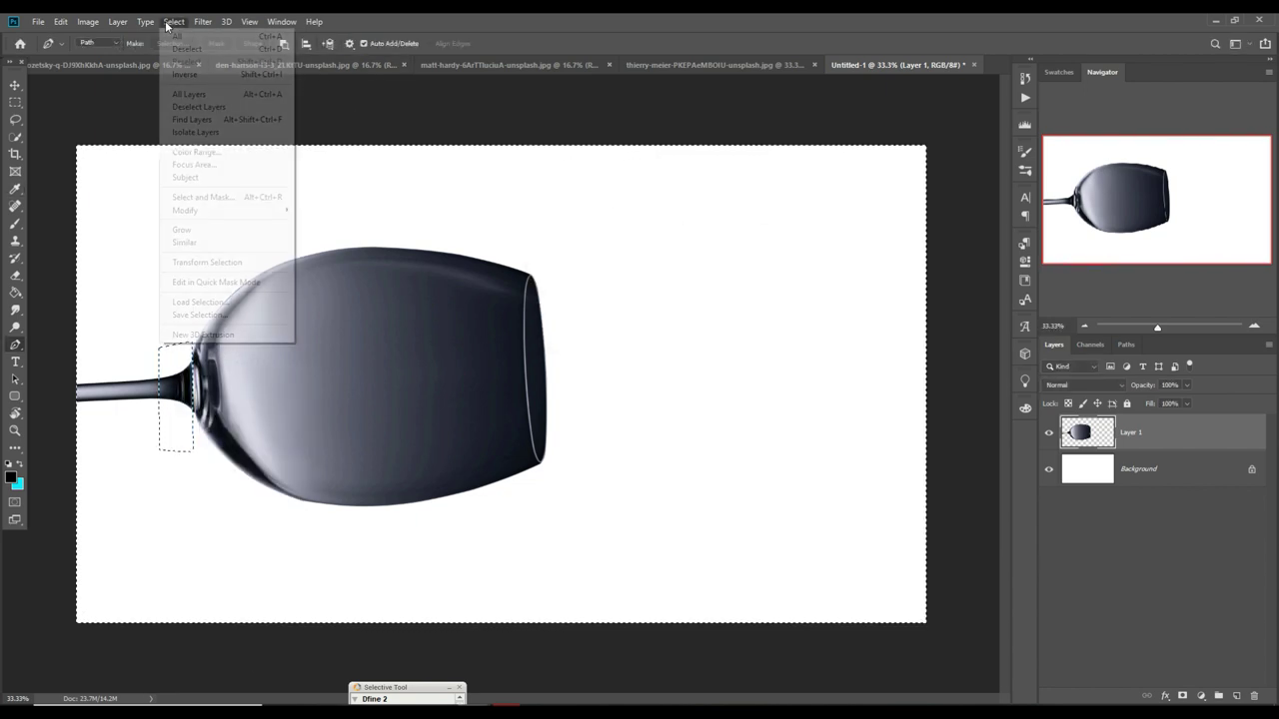
pyautogui.click(180, 73)
pyautogui.press('Delete')
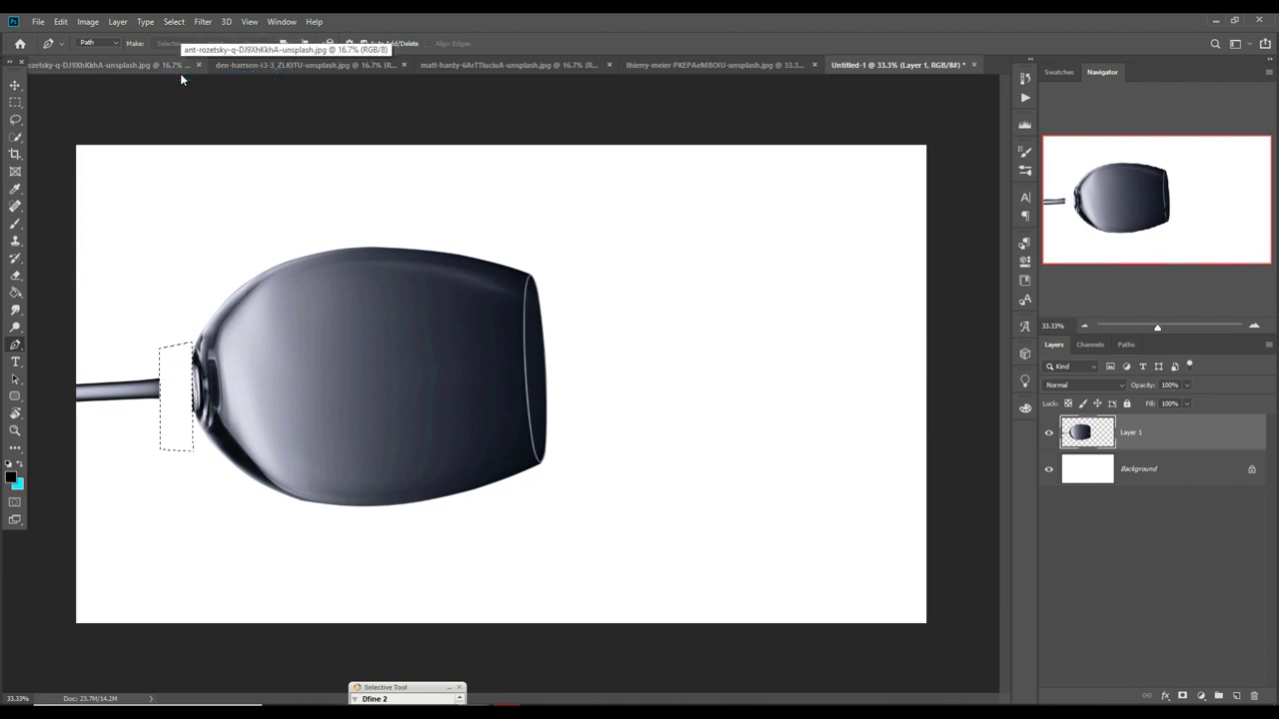
pyautogui.click(60, 21)
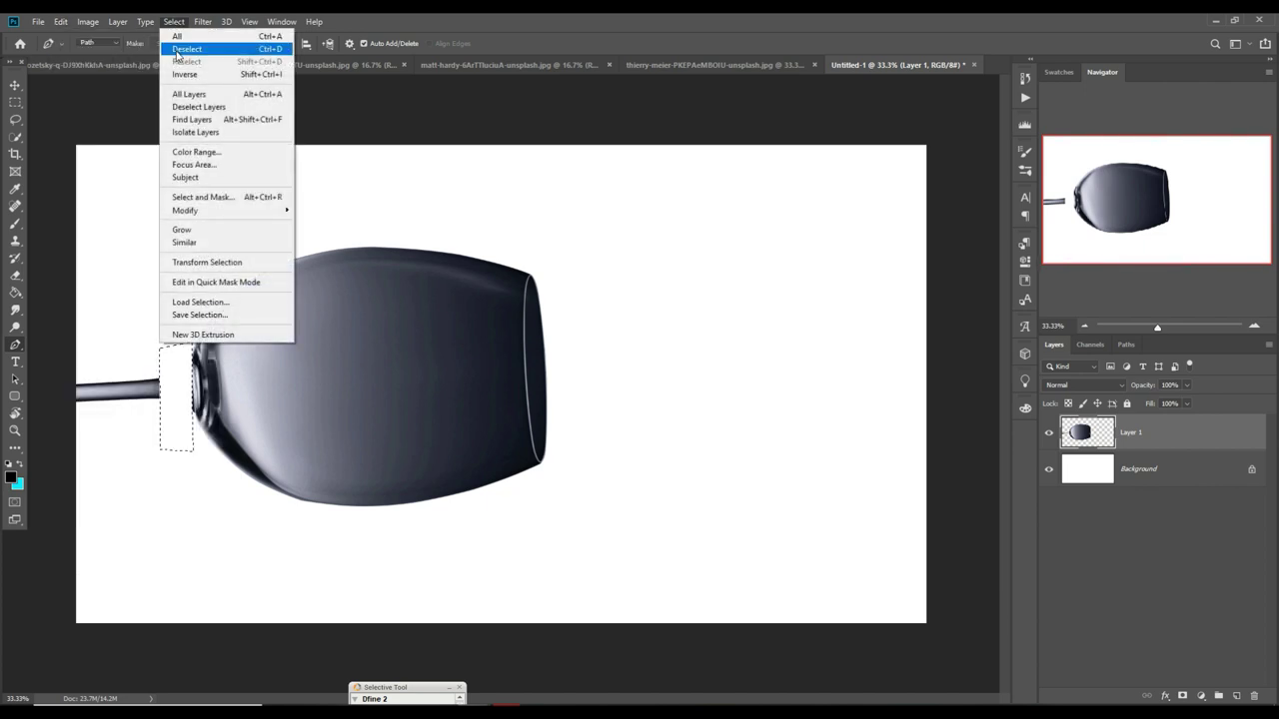
pyautogui.click(180, 47)
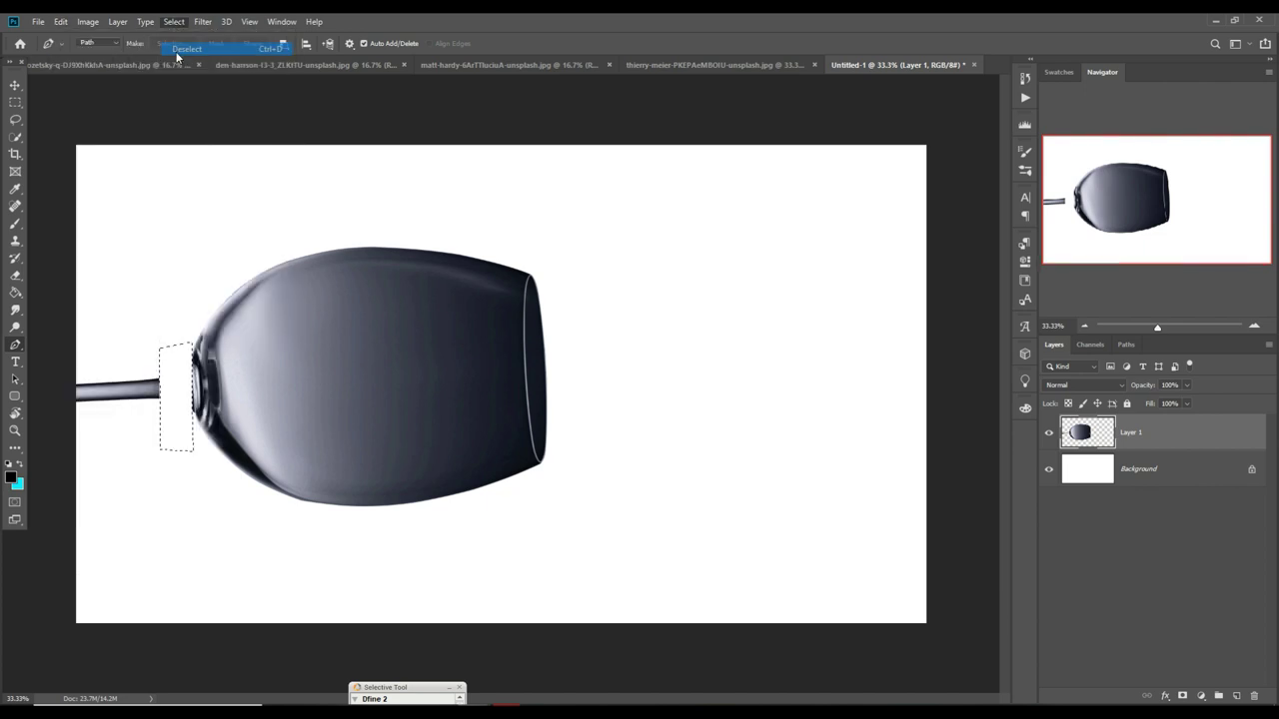
pyautogui.click(15, 102)
# - Cut the marqueed glass bowl onto new Layer 2 and move it left and slightly up
pyautogui.moveTo(256, 393); pyautogui.dragTo(607, 569)
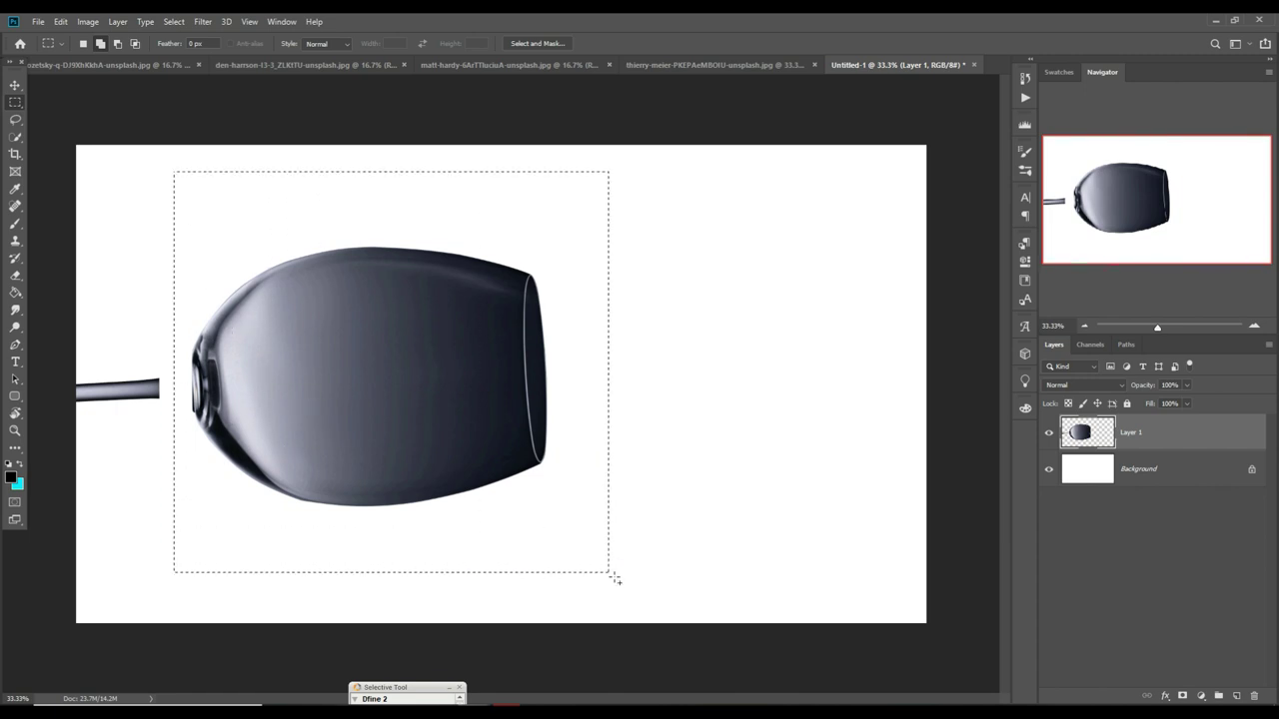
pyautogui.hotkey('ctrl', 'x')
pyautogui.hotkey('ctrl', 'v')
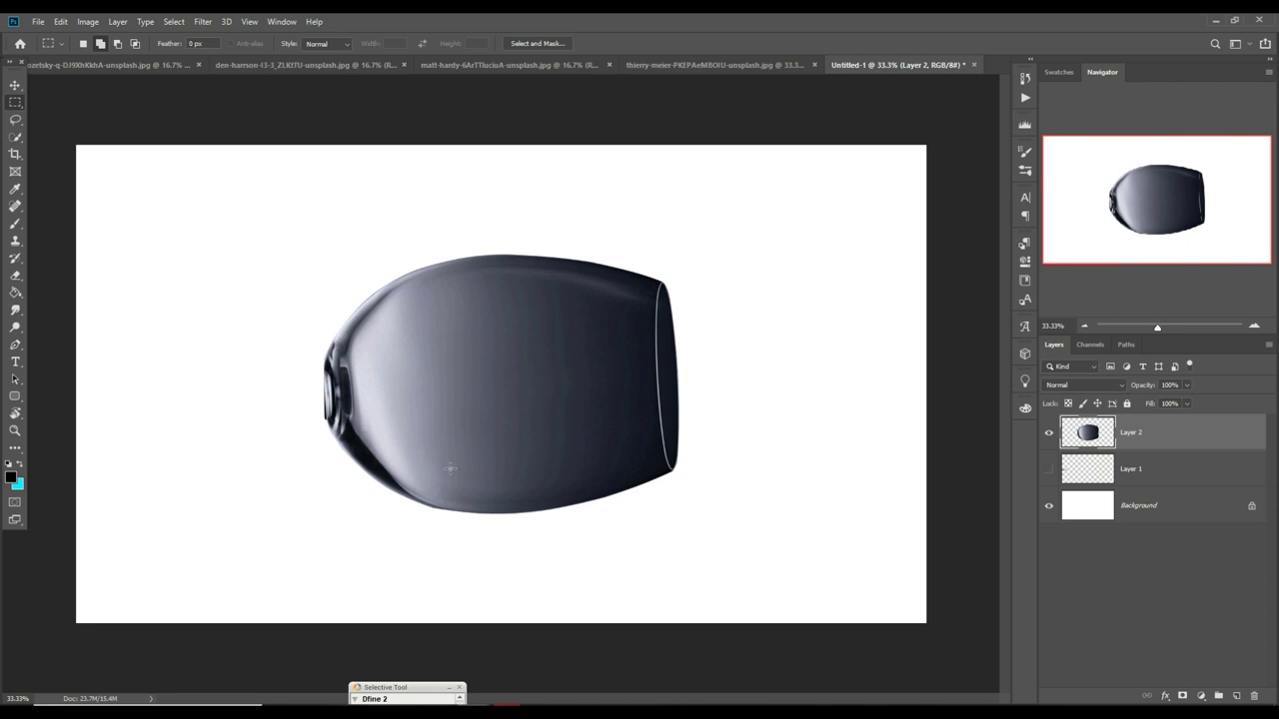
pyautogui.click(14, 86)
pyautogui.moveTo(533, 399)
pyautogui.mouseDown()
pyautogui.moveTo(382, 373)
pyautogui.moveTo(404, 385)
pyautogui.mouseUp()
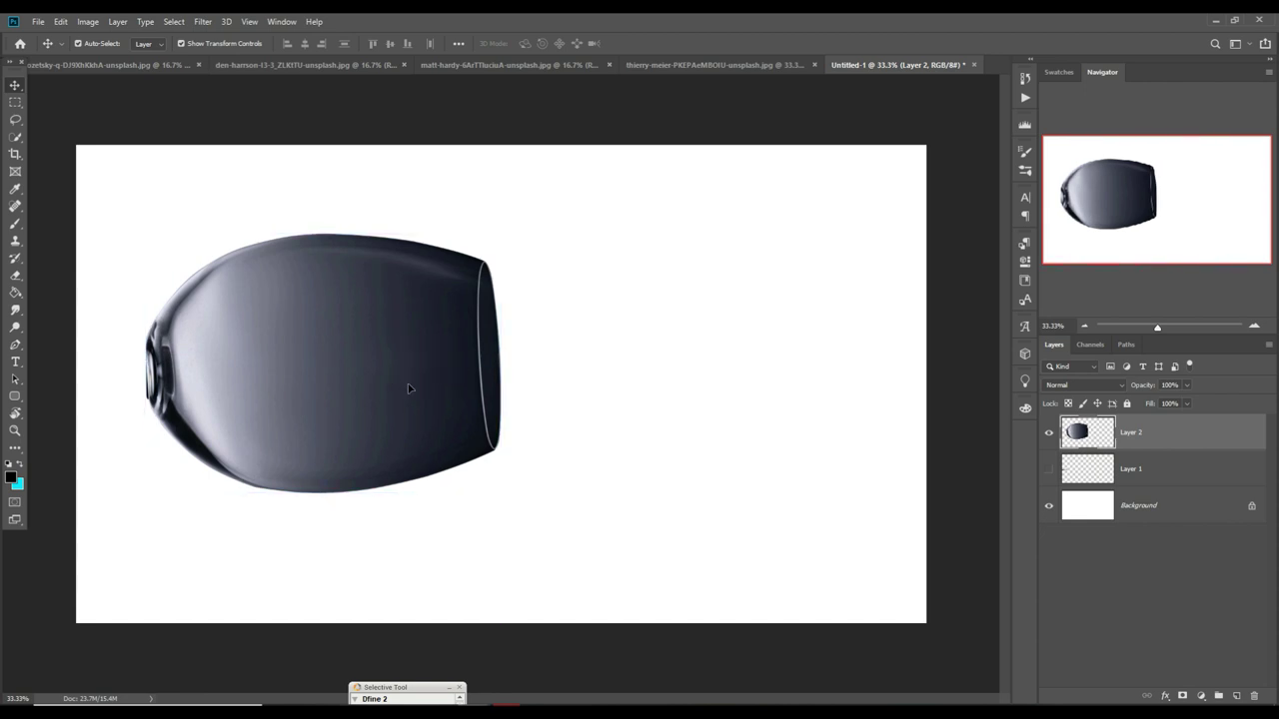
# - Add a layer mask to the bowl layer and set up a soft brush at low opacity
pyautogui.click(1184, 696)
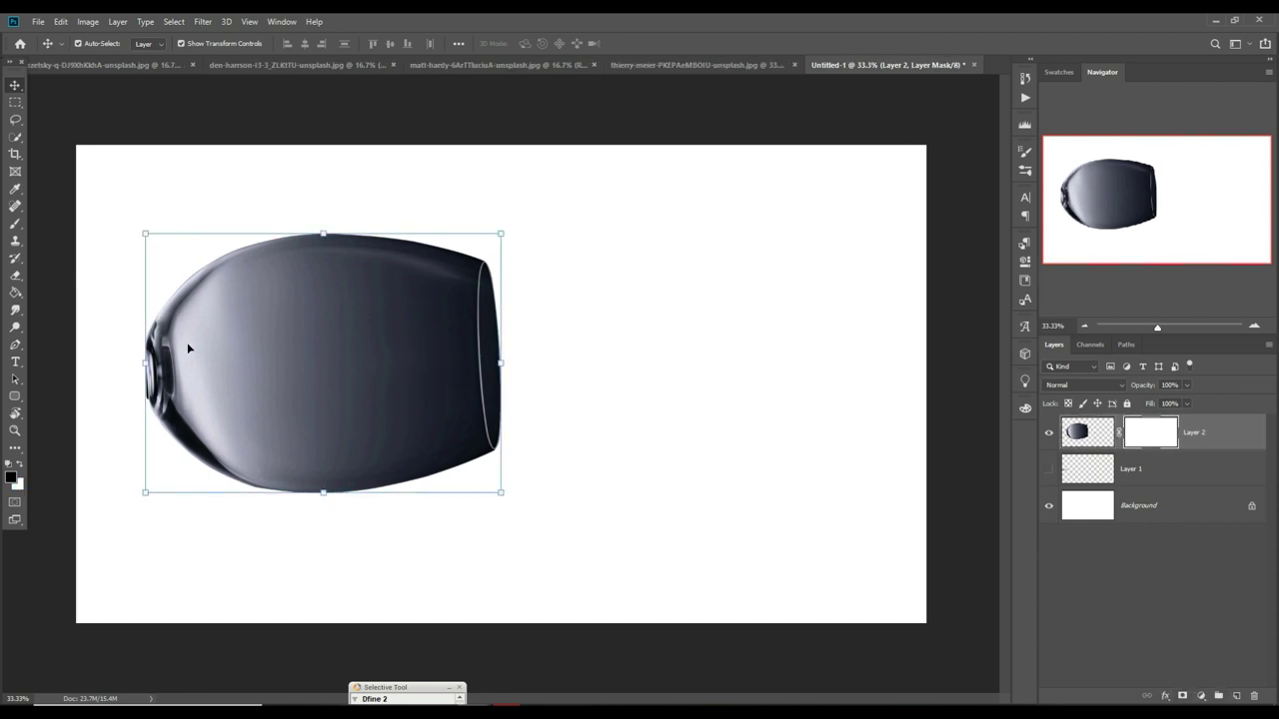
pyautogui.click(14, 225)
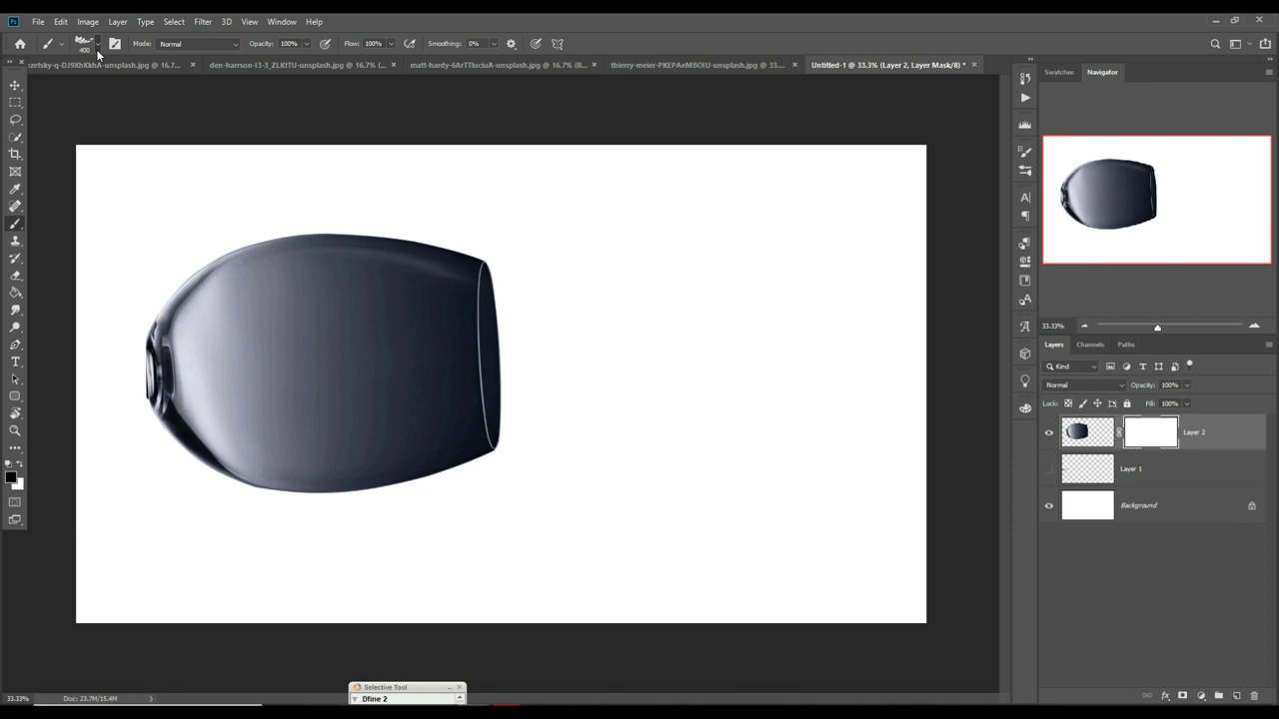
pyautogui.click(94, 46)
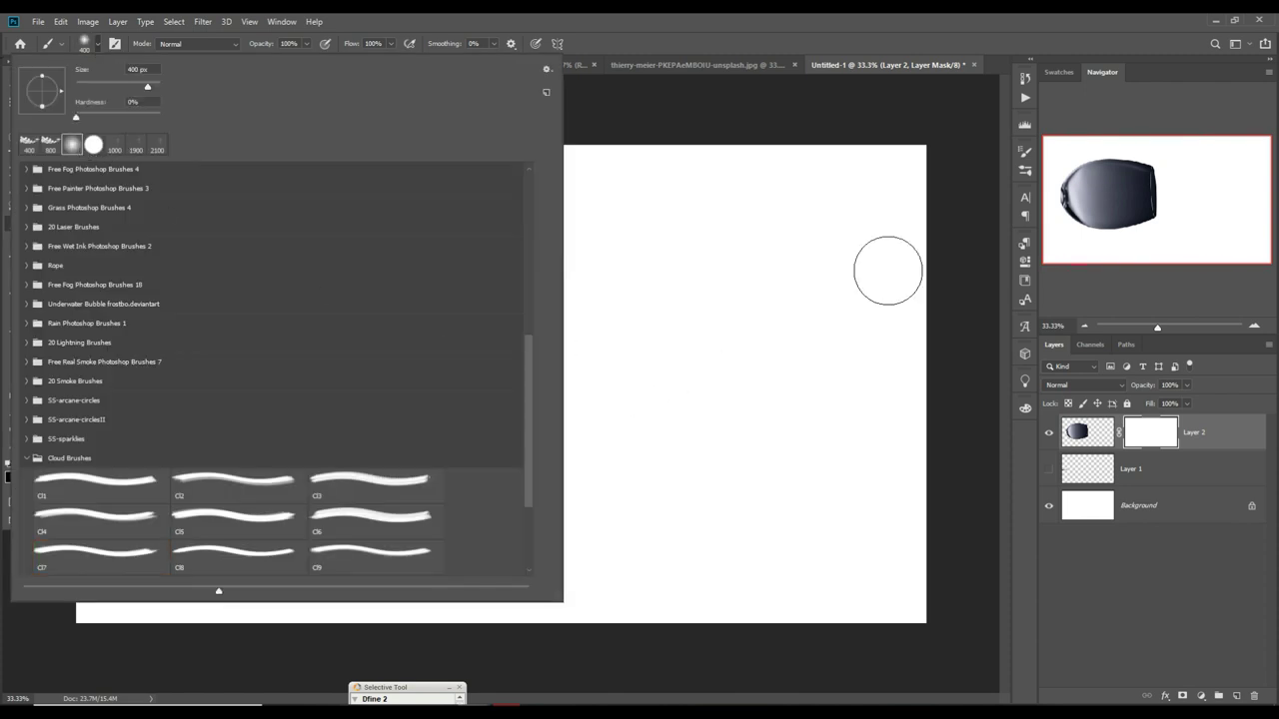
pyautogui.click(815, 21)
pyautogui.click(307, 44)
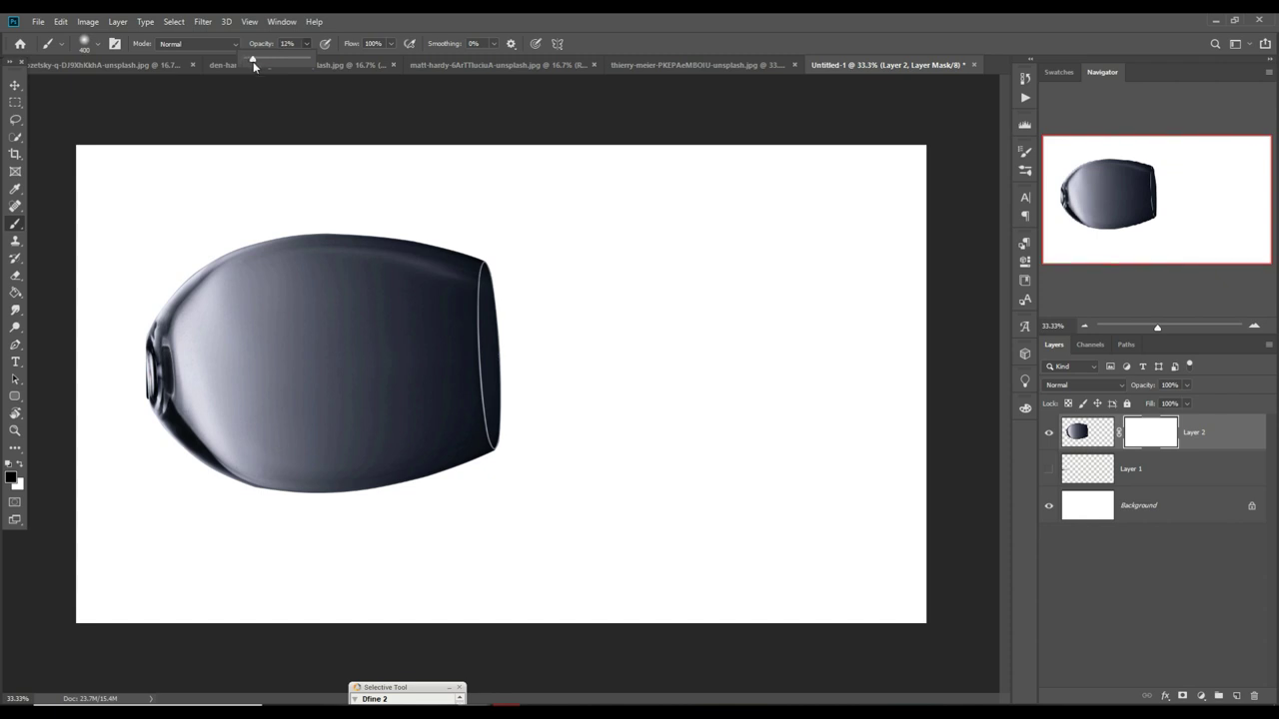
# - Paint black on the mask to fade the bowl's dark interior, shrinking the brush to 125
pyautogui.moveTo(277, 423)
pyautogui.mouseDown()
pyautogui.moveTo(357, 448)
pyautogui.moveTo(378, 436)
pyautogui.mouseUp()
pyautogui.moveTo(293, 412)
pyautogui.mouseDown()
pyautogui.moveTo(251, 399)
pyautogui.moveTo(289, 456)
pyautogui.moveTo(334, 466)
pyautogui.moveTo(374, 496)
pyautogui.moveTo(463, 466)
pyautogui.moveTo(474, 435)
pyautogui.moveTo(320, 400)
pyautogui.moveTo(423, 409)
pyautogui.moveTo(300, 380)
pyautogui.moveTo(317, 408)
pyautogui.moveTo(266, 389)
pyautogui.moveTo(289, 384)
pyautogui.moveTo(285, 371)
pyautogui.moveTo(260, 365)
pyautogui.mouseUp()
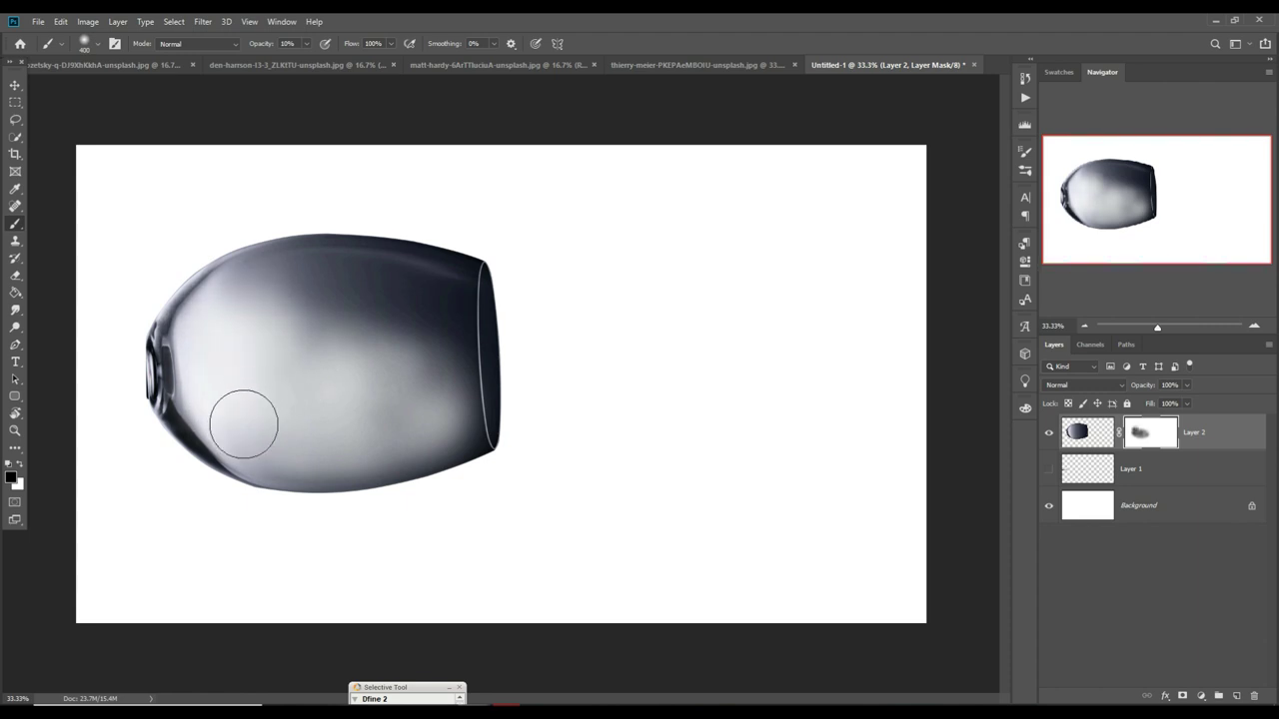
pyautogui.moveTo(308, 457)
pyautogui.mouseDown()
pyautogui.moveTo(397, 474)
pyautogui.moveTo(431, 463)
pyautogui.moveTo(417, 391)
pyautogui.moveTo(470, 357)
pyautogui.moveTo(419, 320)
pyautogui.moveTo(463, 388)
pyautogui.mouseUp()
pyautogui.scroll(1, 464, 387)
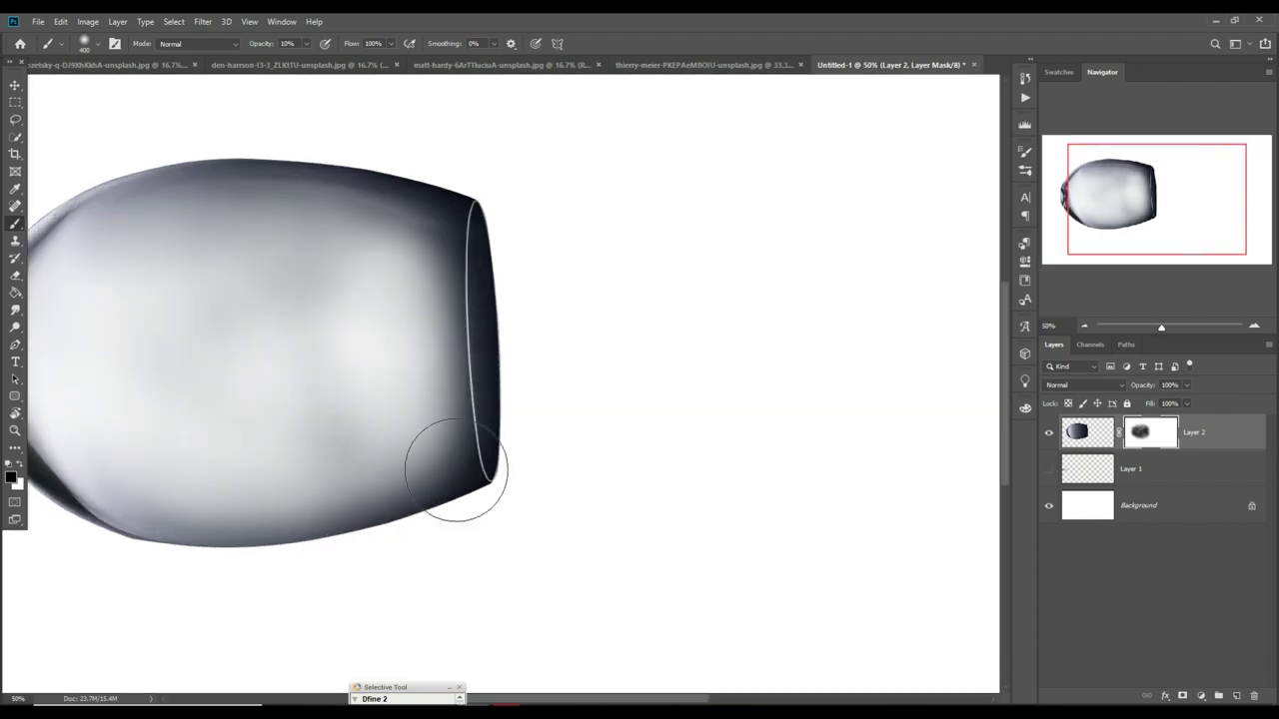
pyautogui.press('[')
pyautogui.press('[')
pyautogui.press('[')
pyautogui.moveTo(444, 502)
pyautogui.mouseDown()
pyautogui.moveTo(456, 428)
pyautogui.moveTo(464, 459)
pyautogui.moveTo(297, 531)
pyautogui.moveTo(461, 440)
pyautogui.moveTo(366, 251)
pyautogui.moveTo(340, 511)
pyautogui.moveTo(216, 524)
pyautogui.moveTo(449, 337)
pyautogui.moveTo(486, 263)
pyautogui.mouseUp()
# - Drag the sea photo into the composite as Layer 3 and scale it down
pyautogui.press('v')
pyautogui.hotkey('ctrl', '0')
pyautogui.moveTo(661, 65); pyautogui.dragTo(719, 100)
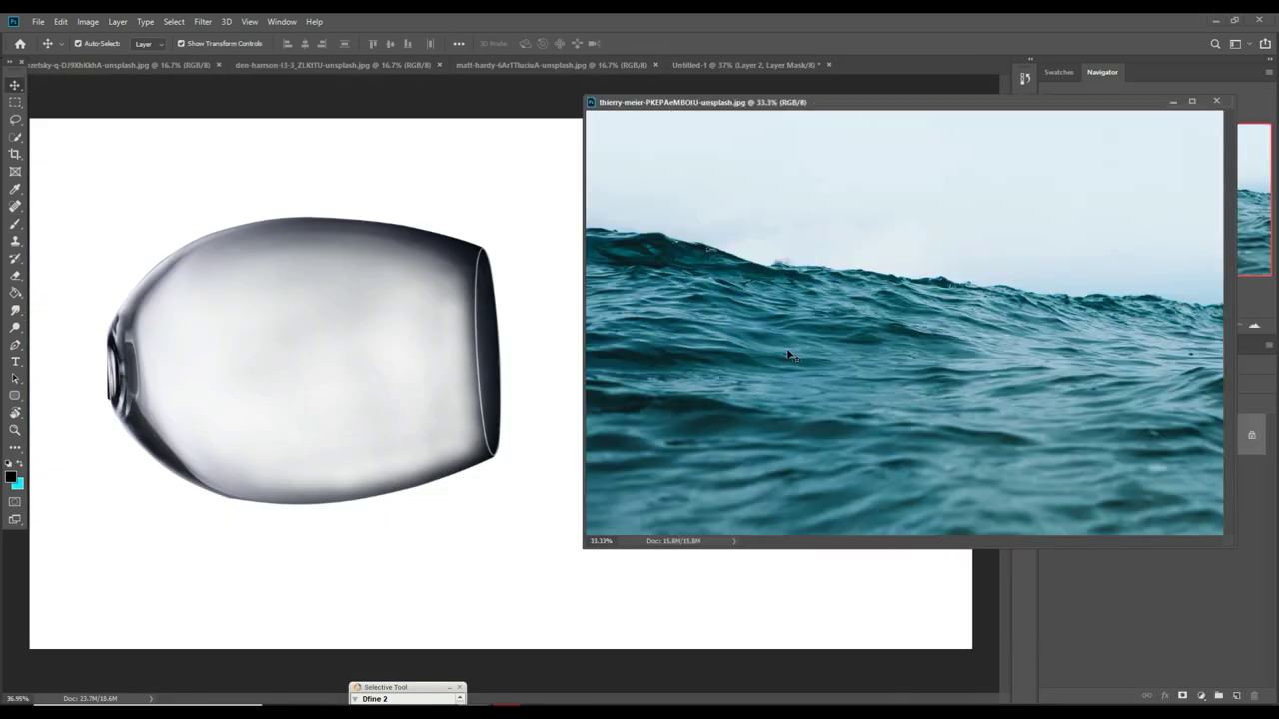
pyautogui.moveTo(799, 349); pyautogui.dragTo(500, 300)
pyautogui.click(60, 21)
pyautogui.click(280, 342)
pyautogui.moveTo(939, 348); pyautogui.dragTo(846, 348)
pyautogui.press('Return')
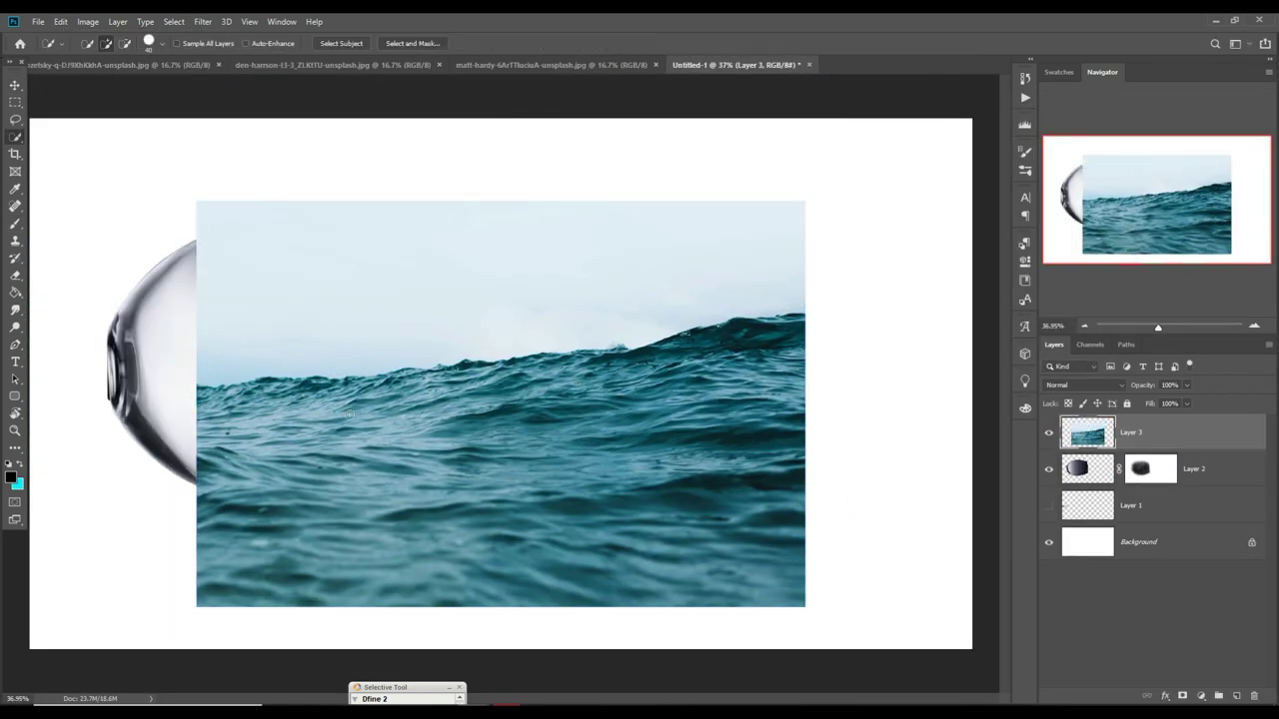
# - Copy the selected waves to a new layer, position them over the glass, and place below the bowl
pyautogui.hotkey('ctrl', 'j')
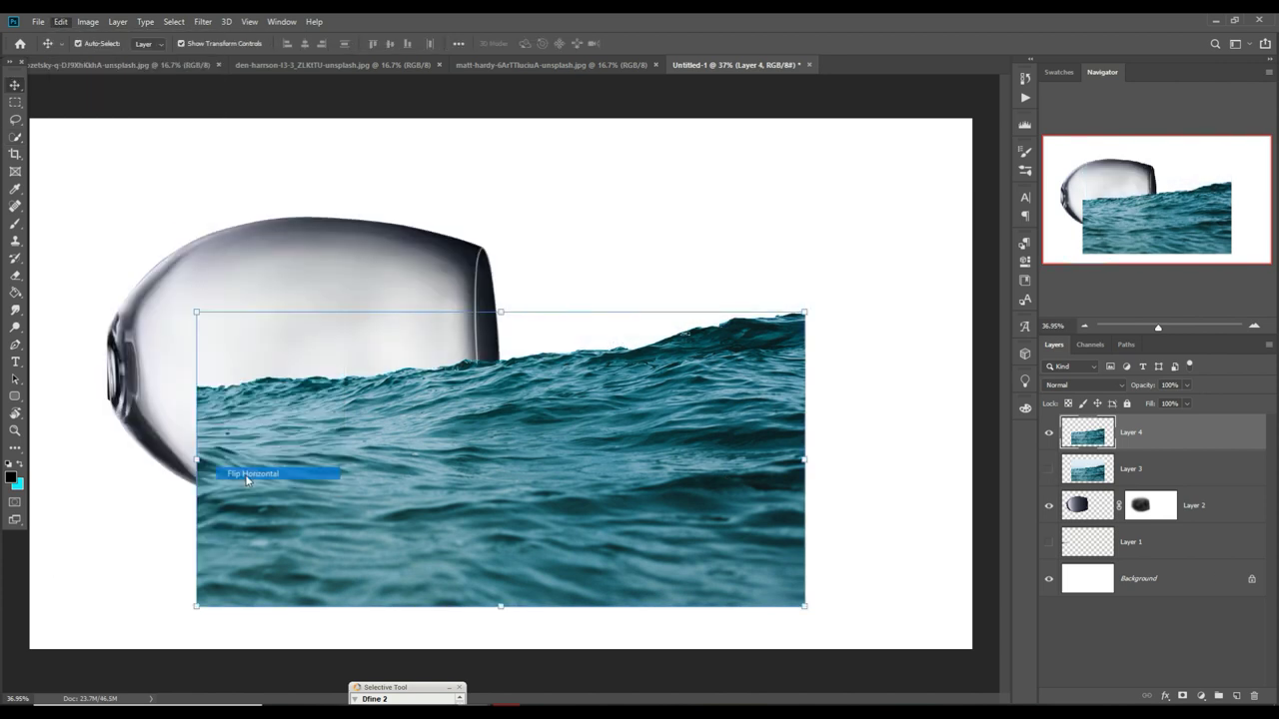
pyautogui.moveTo(438, 443); pyautogui.dragTo(348, 405)
pyautogui.press('5')
pyautogui.press('9')
pyautogui.moveTo(1149, 433)
pyautogui.mouseDown()
pyautogui.moveTo(1195, 493)
pyautogui.moveTo(1194, 524)
pyautogui.mouseUp()
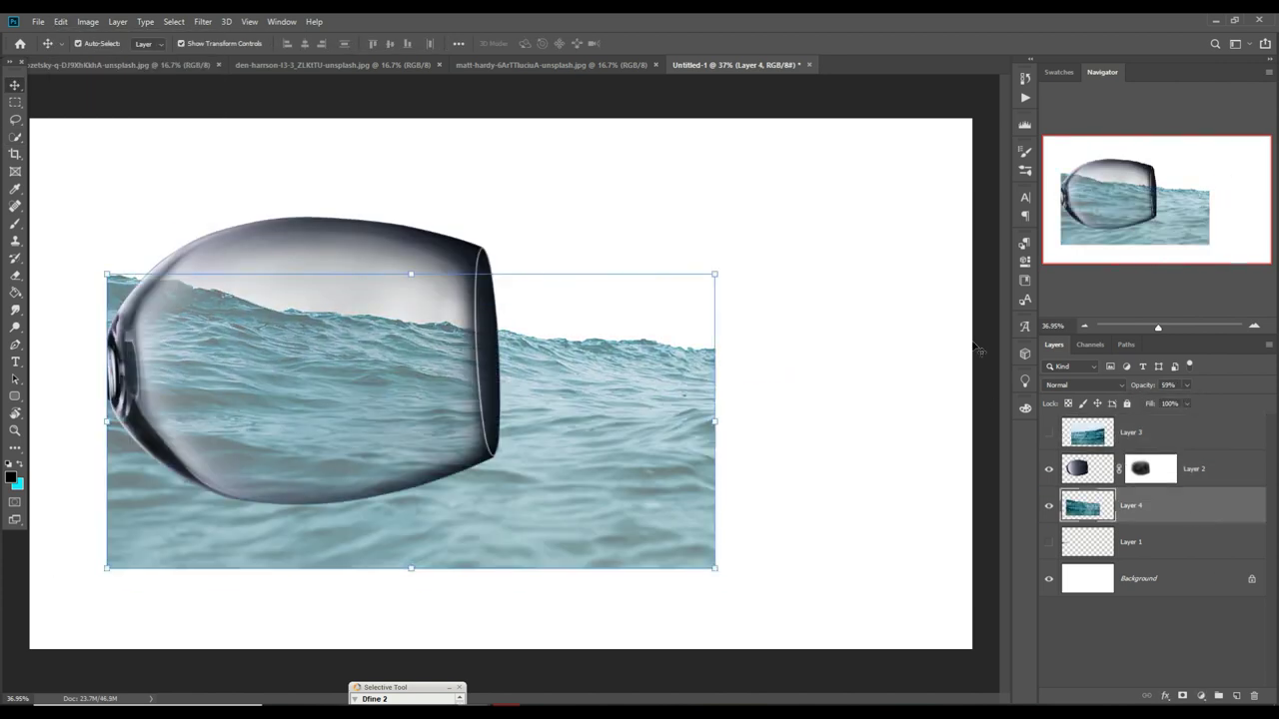
pyautogui.moveTo(1186, 385); pyautogui.dragTo(1239, 385)
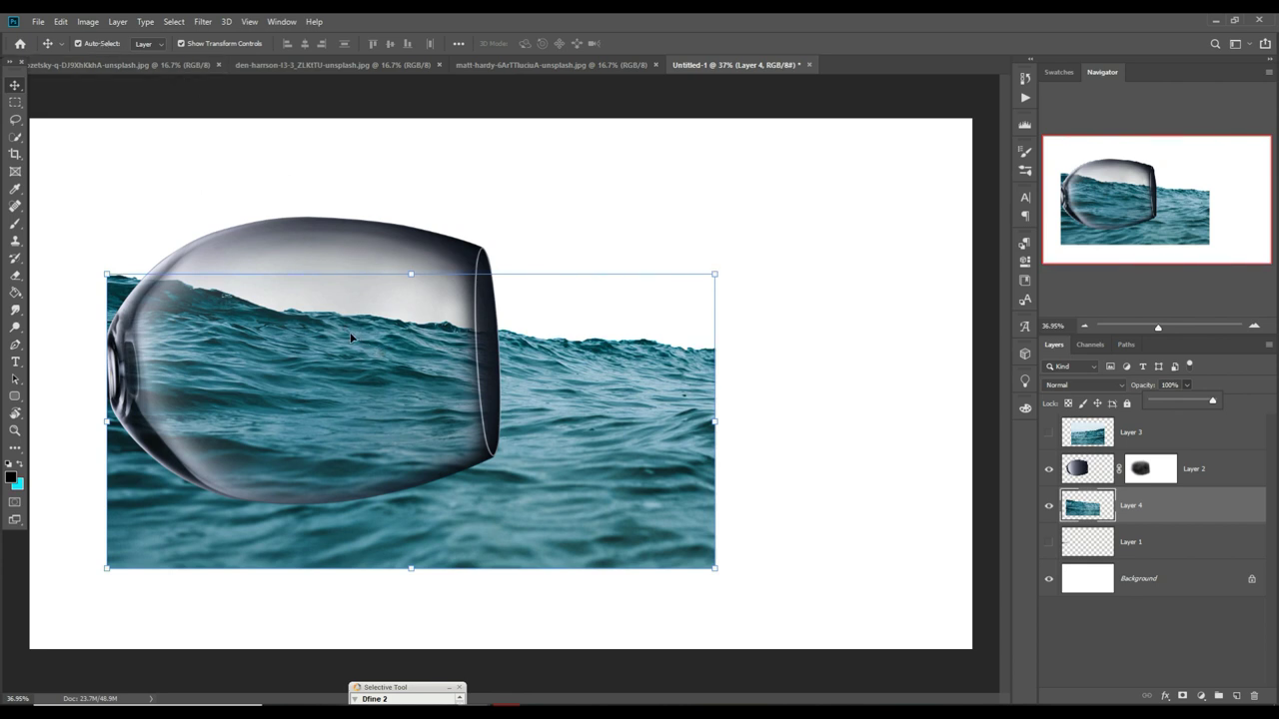
# - Warp Layer 4's waves to curve inside the bowl and taper into a right-hand tail
pyautogui.click(62, 21)
pyautogui.moveTo(82, 326)
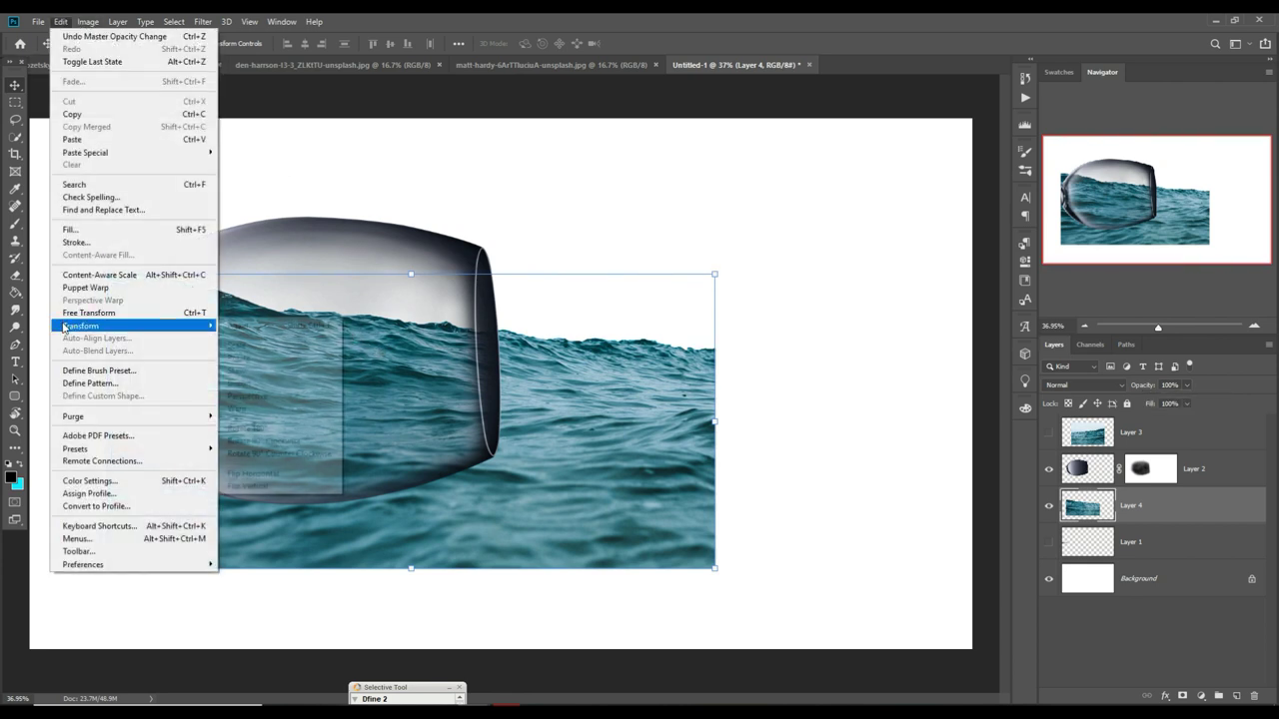
pyautogui.click(263, 409)
pyautogui.moveTo(399, 353)
pyautogui.mouseDown()
pyautogui.moveTo(517, 409)
pyautogui.moveTo(624, 432)
pyautogui.moveTo(599, 439)
pyautogui.mouseUp()
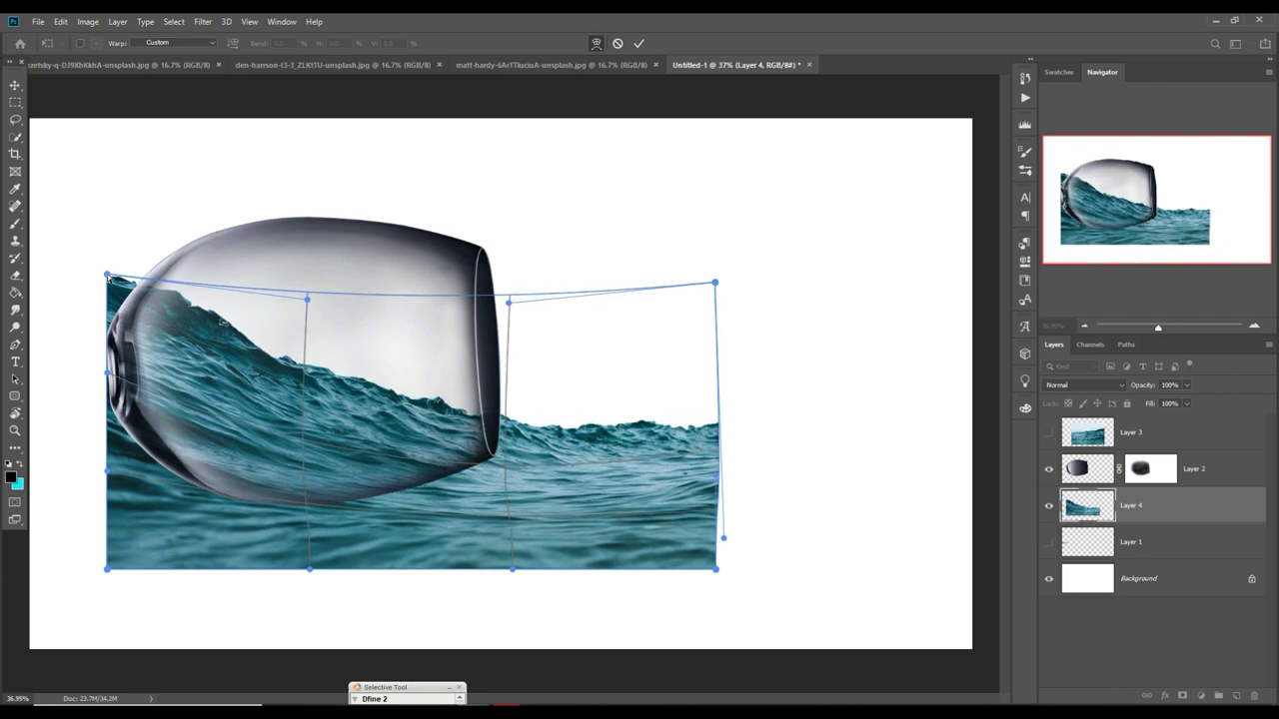
pyautogui.moveTo(108, 276); pyautogui.dragTo(168, 265)
pyautogui.moveTo(117, 346); pyautogui.dragTo(125, 326)
pyautogui.moveTo(107, 568); pyautogui.dragTo(213, 484)
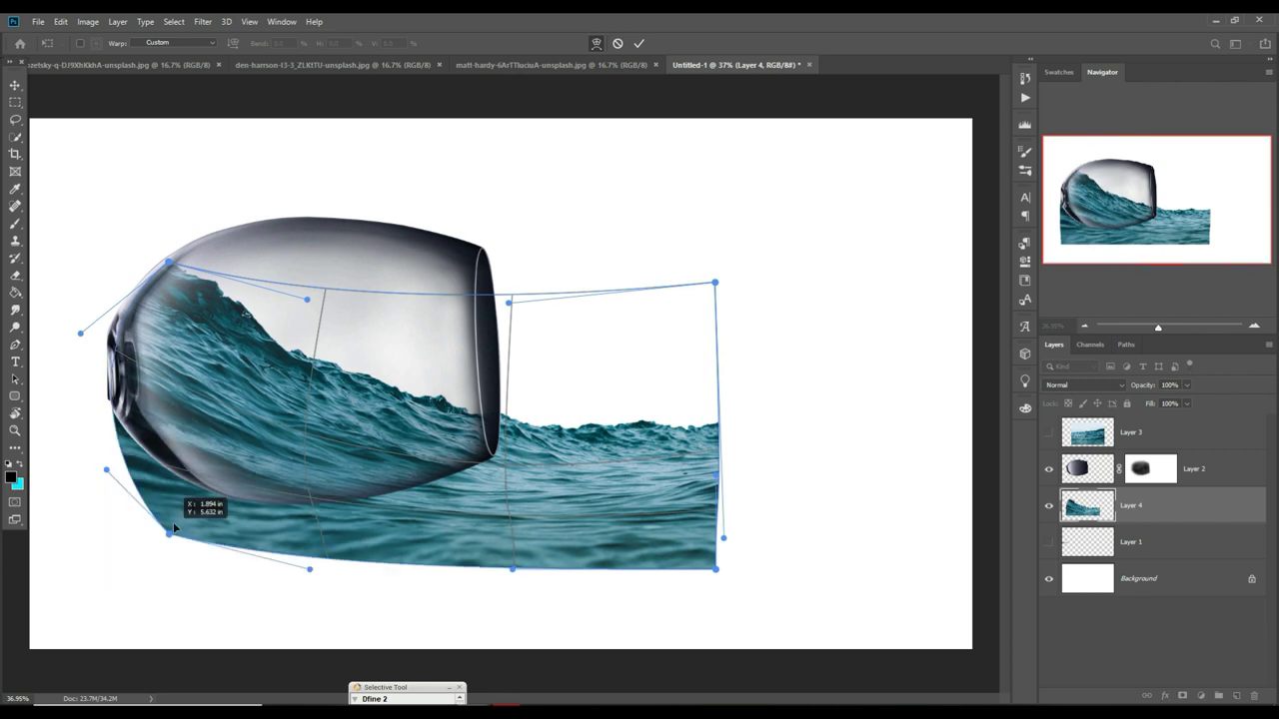
pyautogui.moveTo(541, 574)
pyautogui.mouseDown()
pyautogui.moveTo(480, 487)
pyautogui.moveTo(206, 454)
pyautogui.mouseUp()
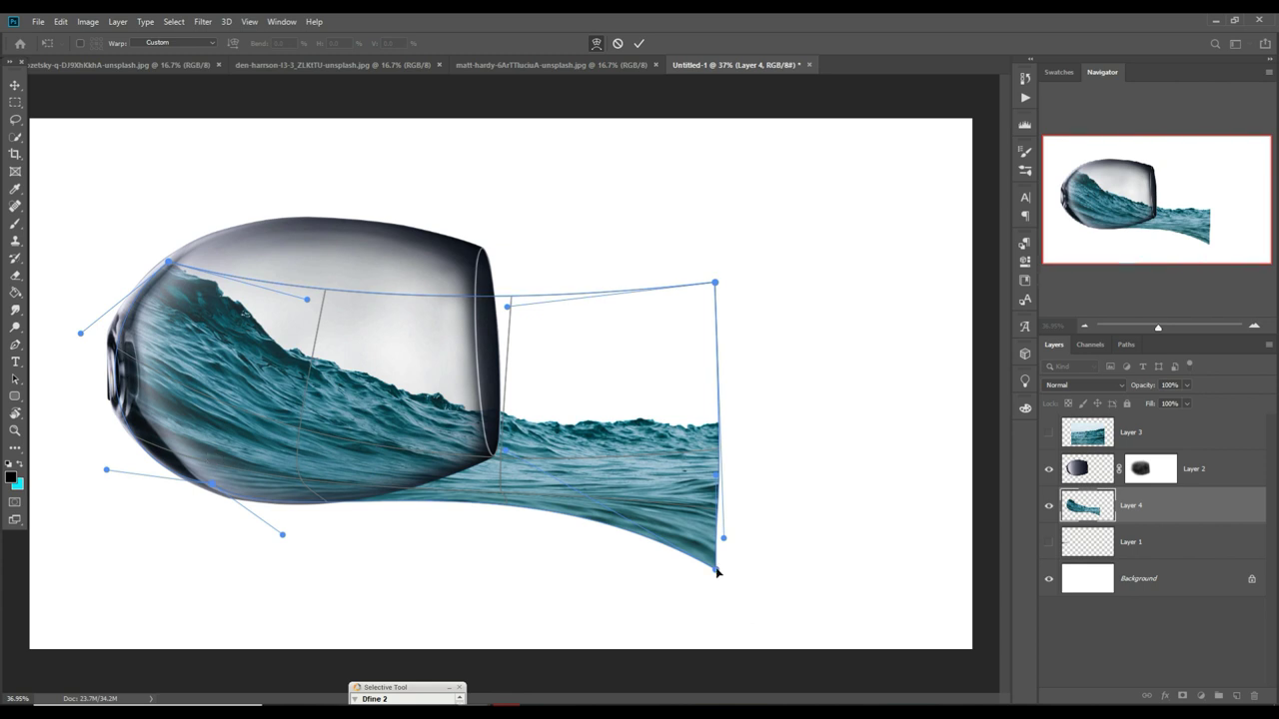
pyautogui.moveTo(716, 568); pyautogui.dragTo(744, 495)
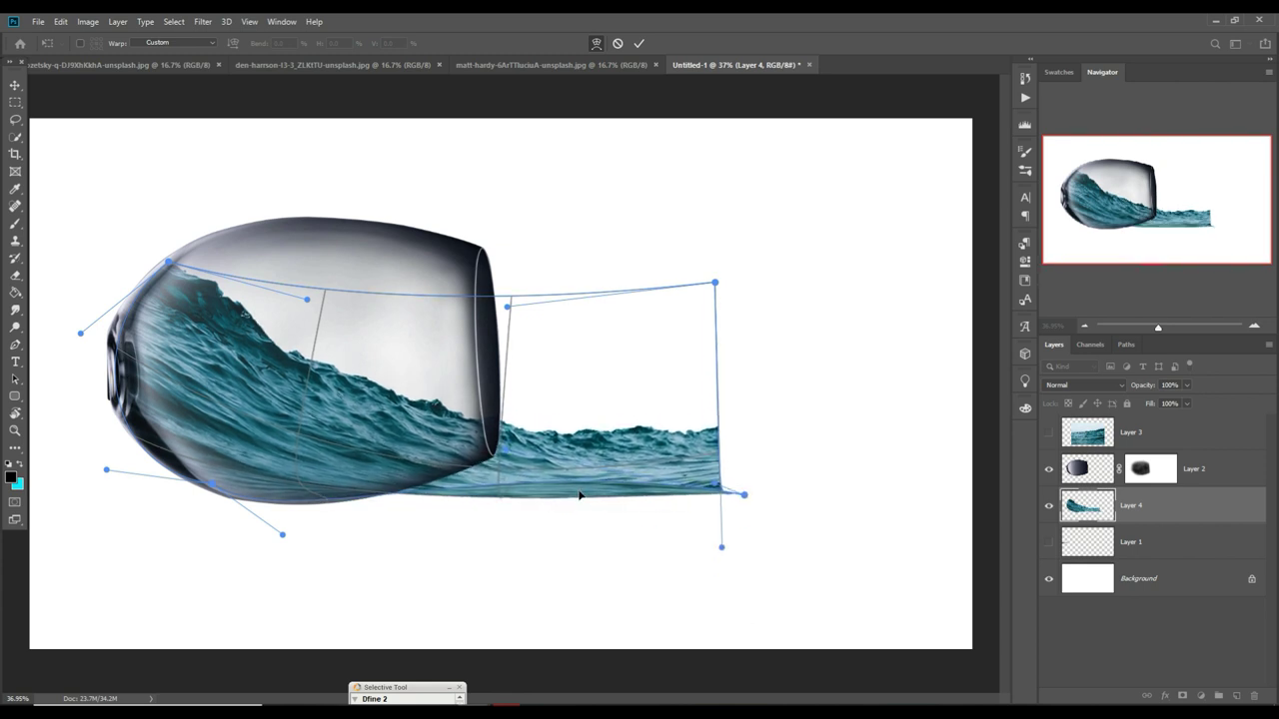
pyautogui.moveTo(583, 507); pyautogui.dragTo(660, 455)
pyautogui.click(639, 44)
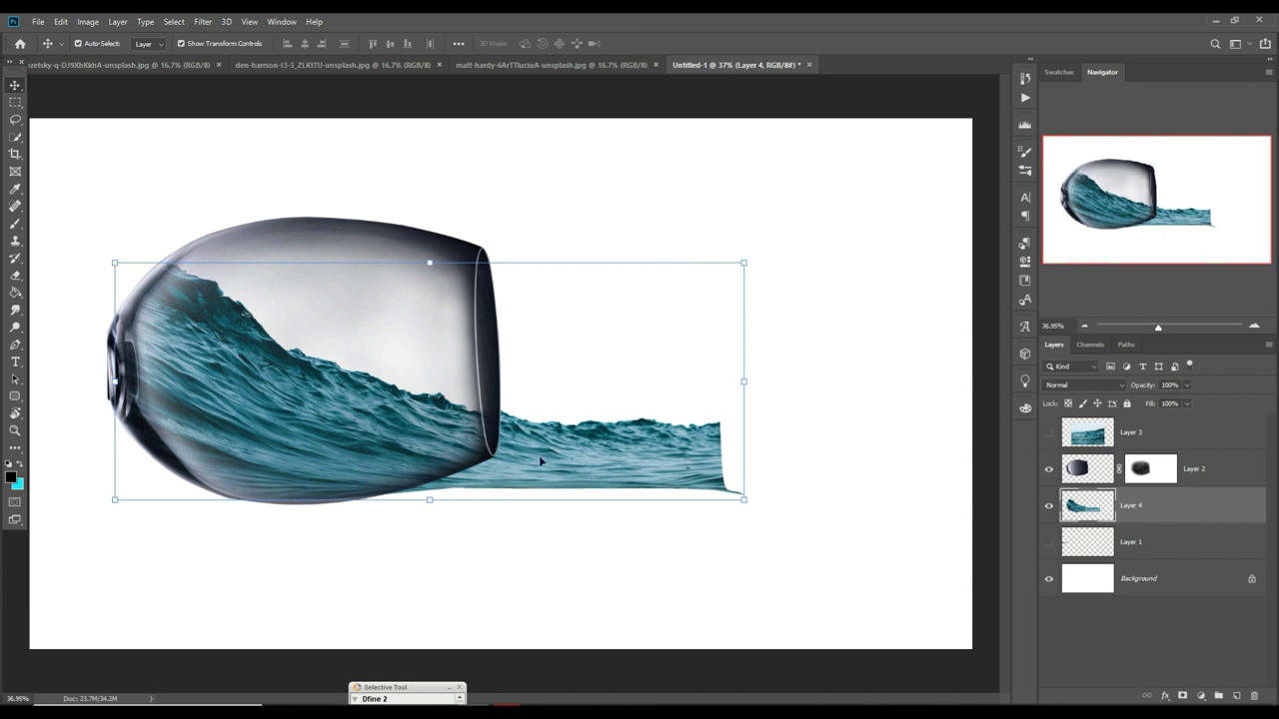
# - Paint black on Layer 2's mask to hide the glass's lower right edge where the water flows out
pyautogui.click(1100, 483)
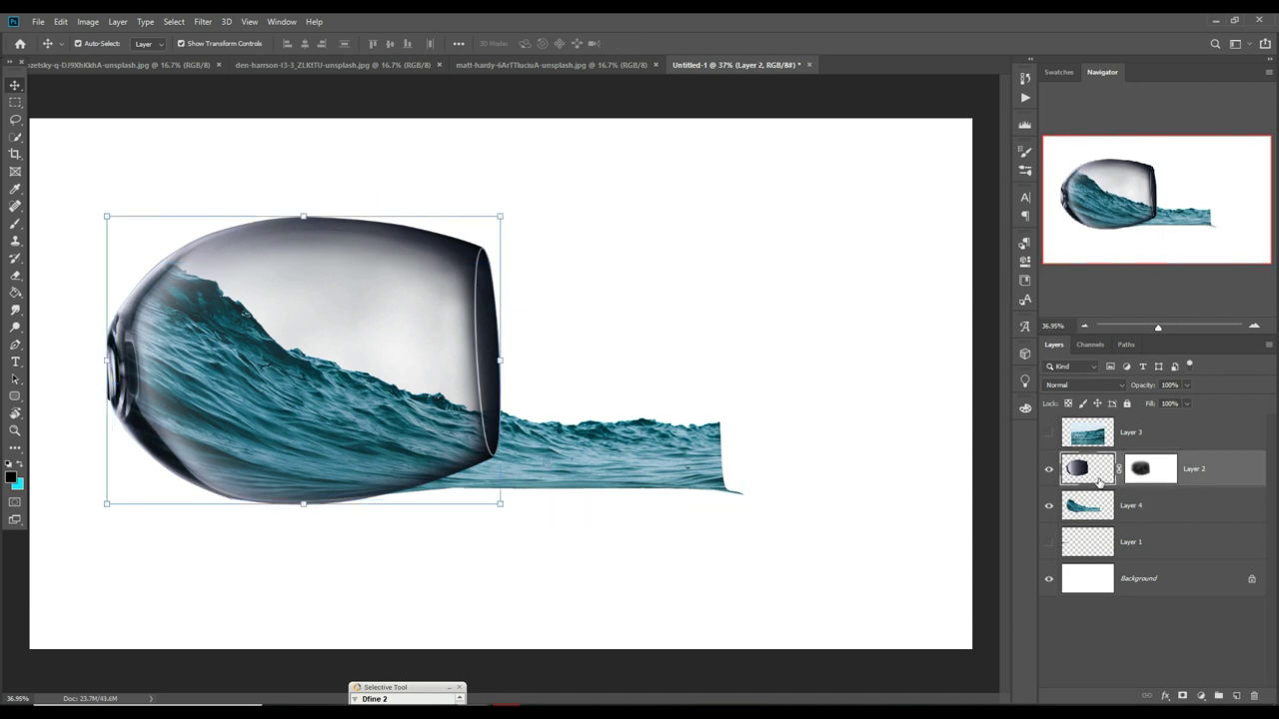
pyautogui.click(1151, 469)
pyautogui.press('b')
pyautogui.click(308, 44)
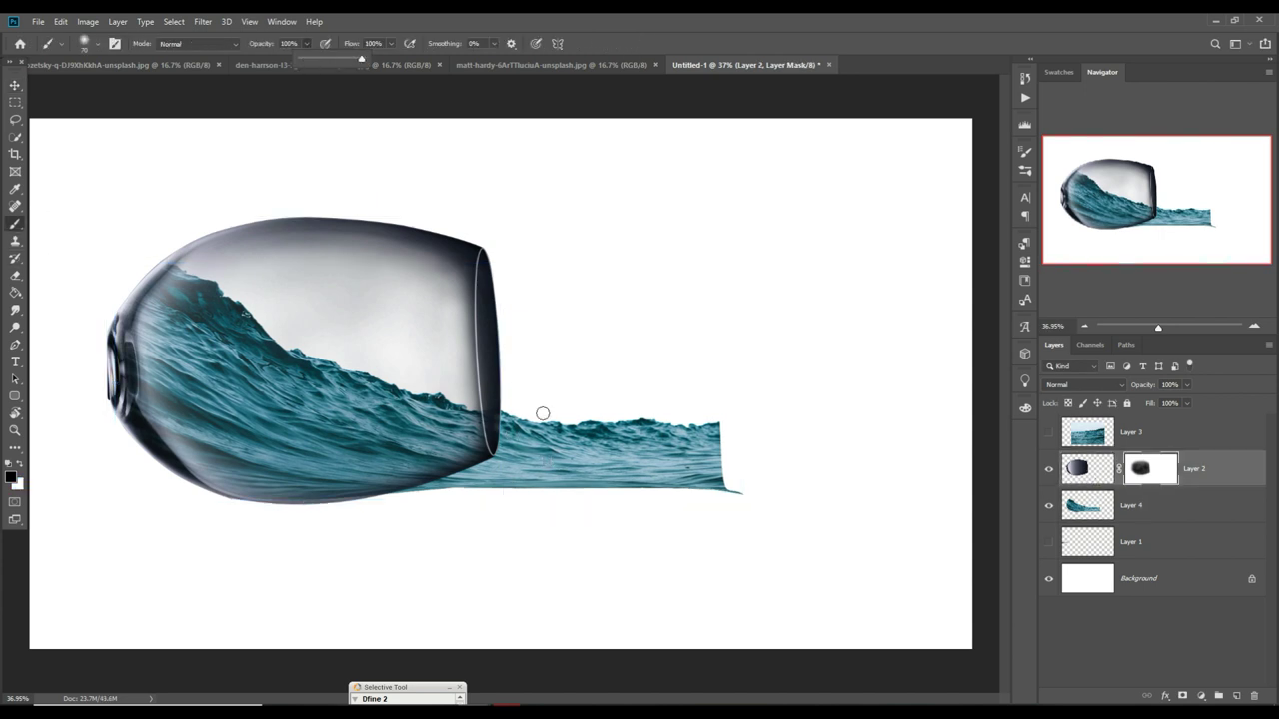
pyautogui.hotkey('ctrl', '1')
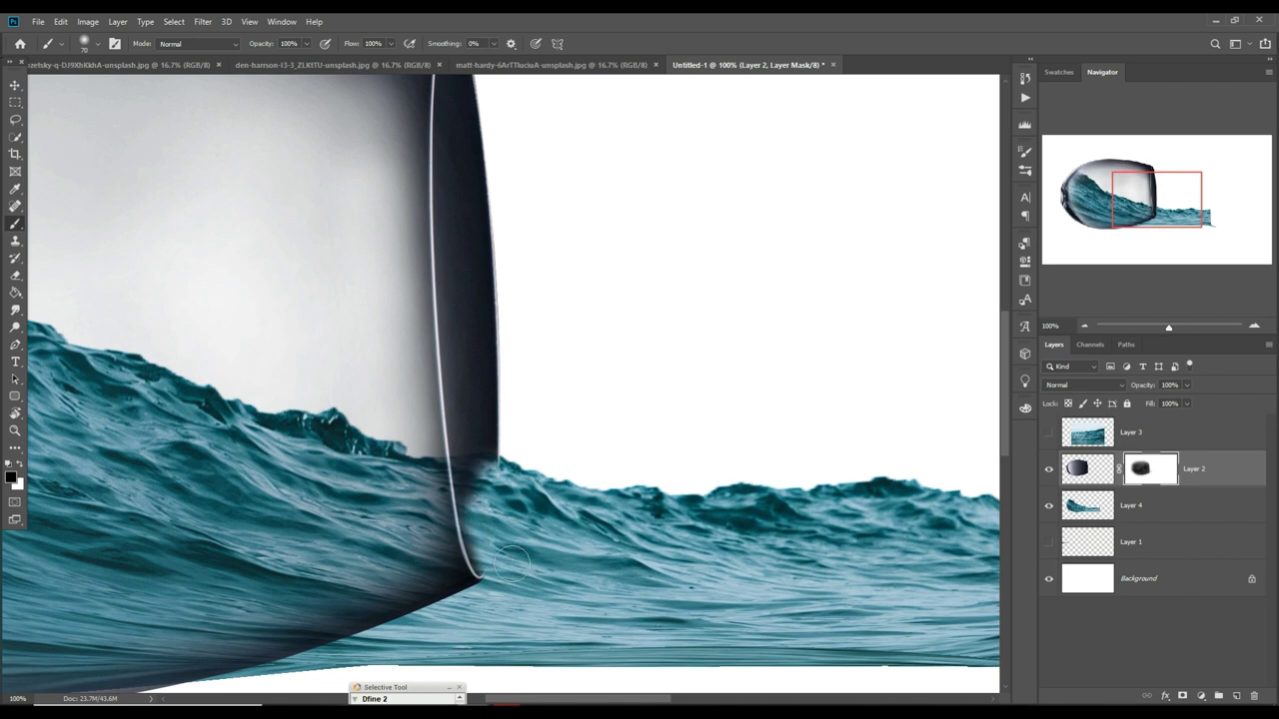
pyautogui.moveTo(491, 541)
pyautogui.mouseDown()
pyautogui.moveTo(502, 477)
pyautogui.moveTo(483, 535)
pyautogui.mouseUp()
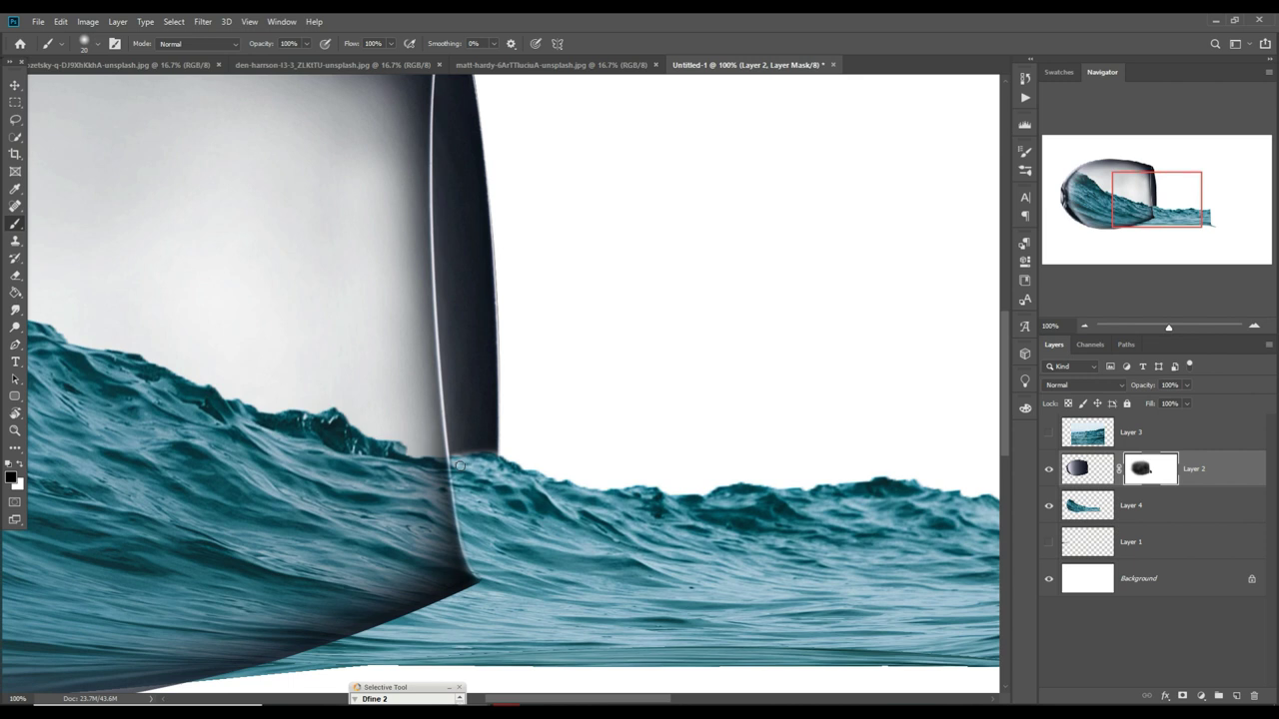
pyautogui.hotkey('ctrl', '-')
pyautogui.hotkey('ctrl', '-')
pyautogui.hotkey('ctrl', '-')
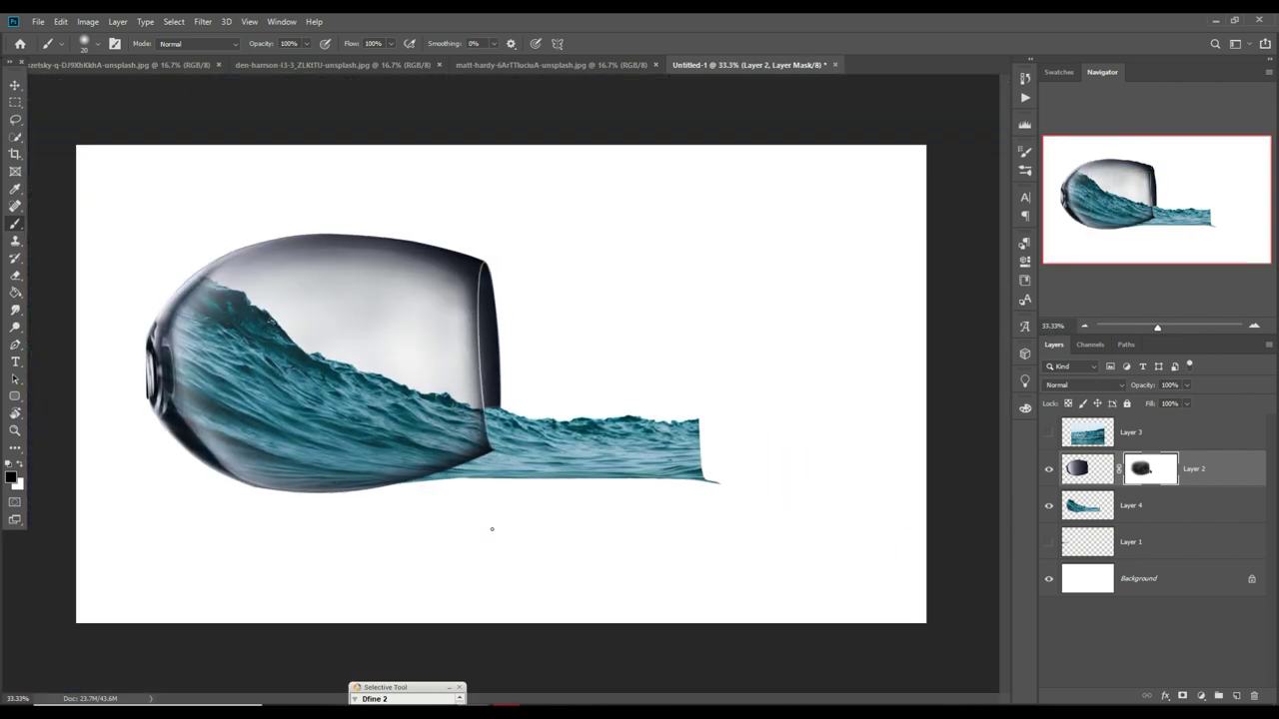
pyautogui.press('v')
pyautogui.hotkey('alt', '[')
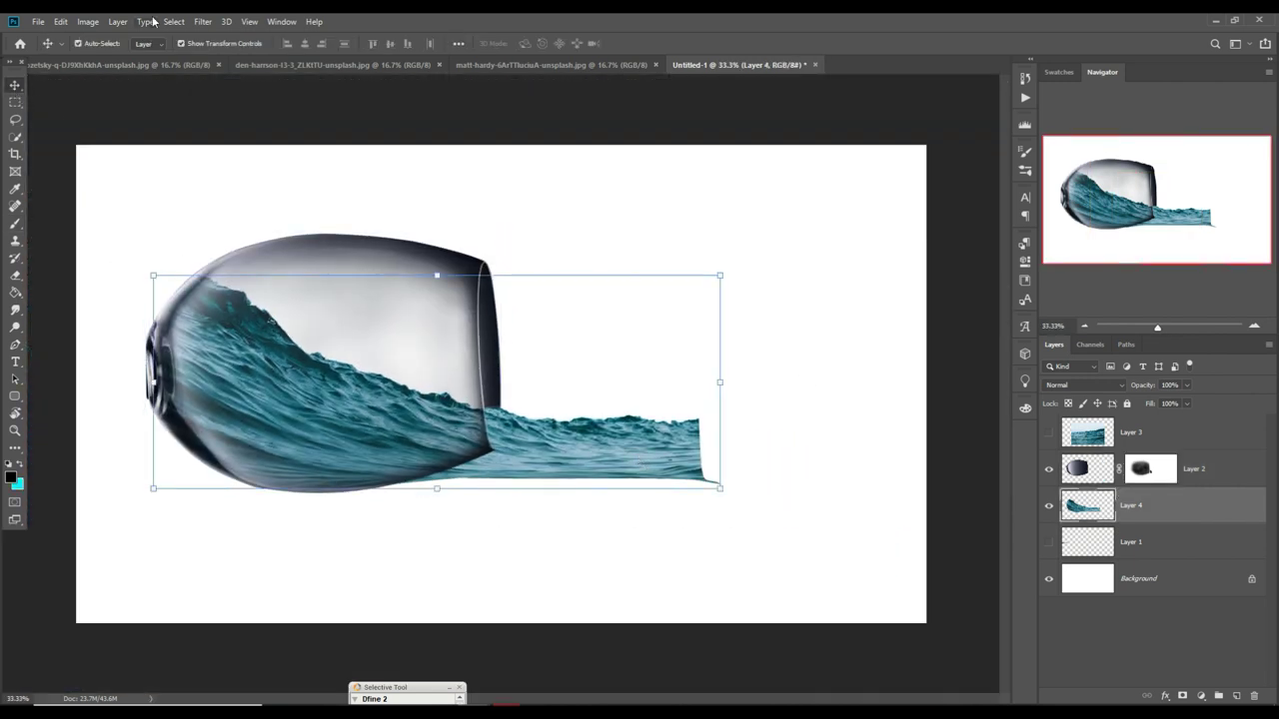
# - Warp Layer 2's glass, pulling its lower-right corner down and flattening its bottom
pyautogui.click(1103, 468)
pyautogui.click(61, 21)
pyautogui.click(264, 410)
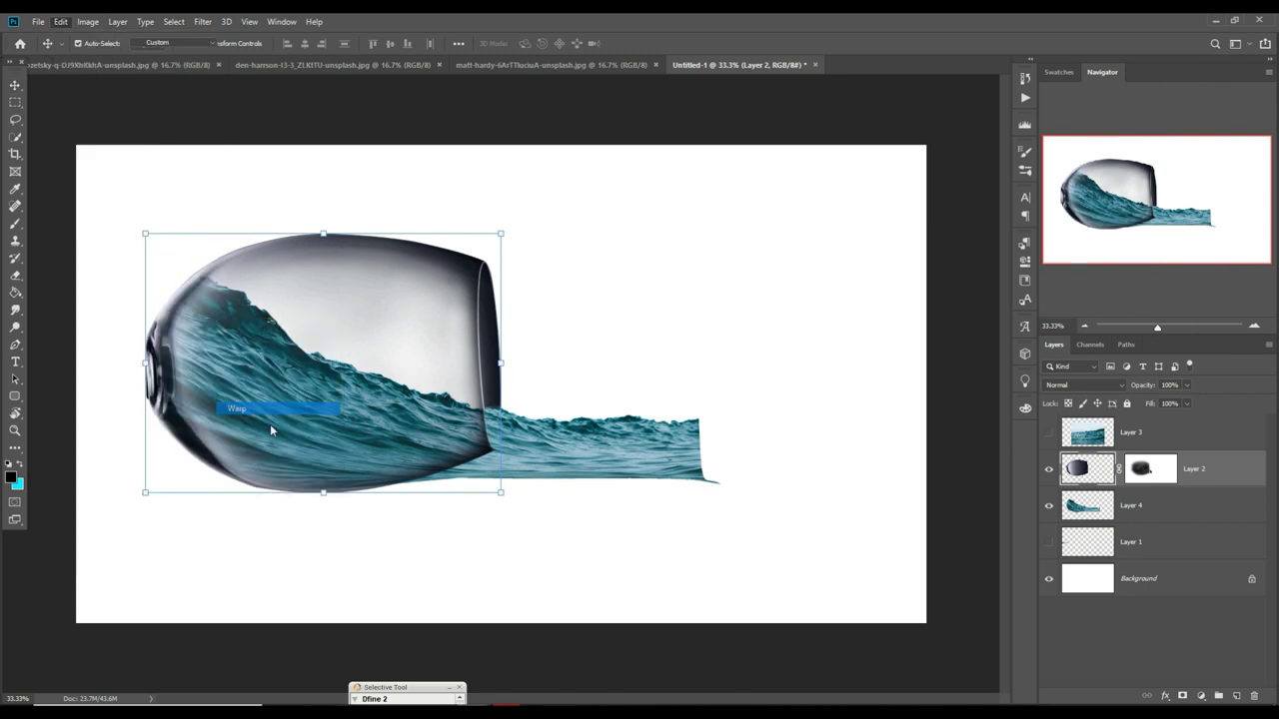
pyautogui.moveTo(501, 493); pyautogui.dragTo(513, 540)
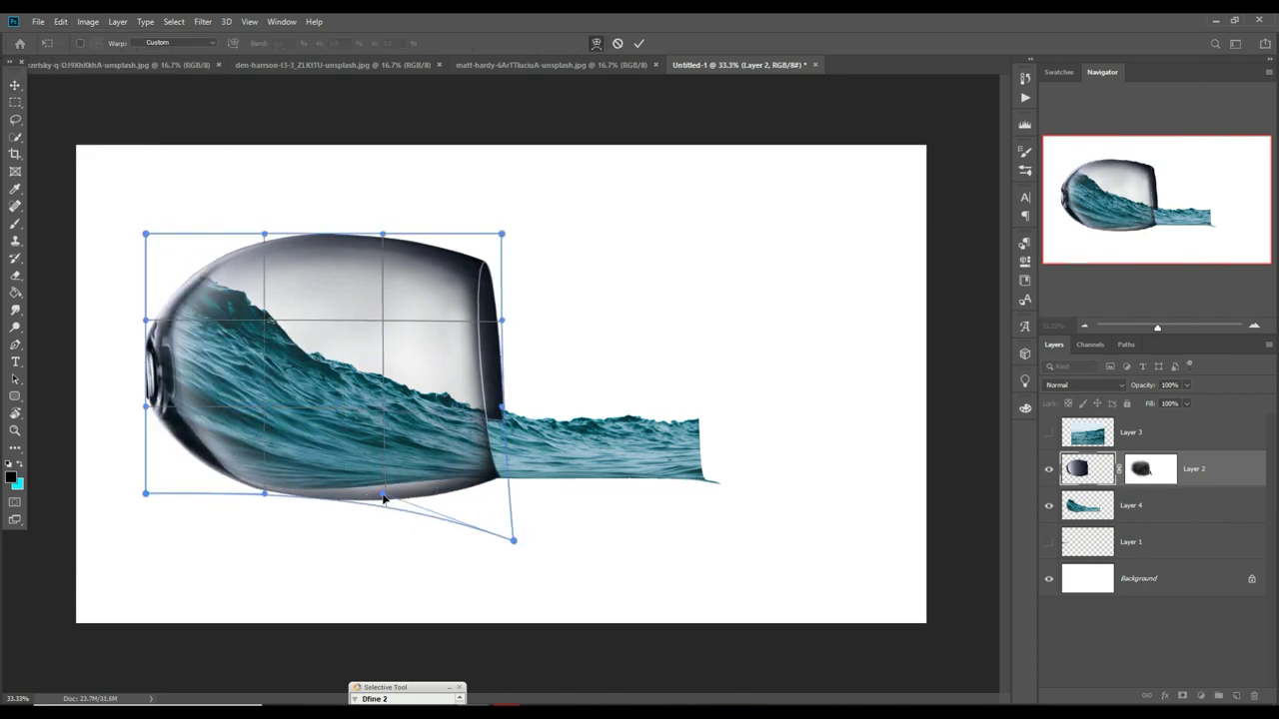
pyautogui.moveTo(382, 496); pyautogui.dragTo(357, 459)
pyautogui.moveTo(513, 541); pyautogui.dragTo(513, 548)
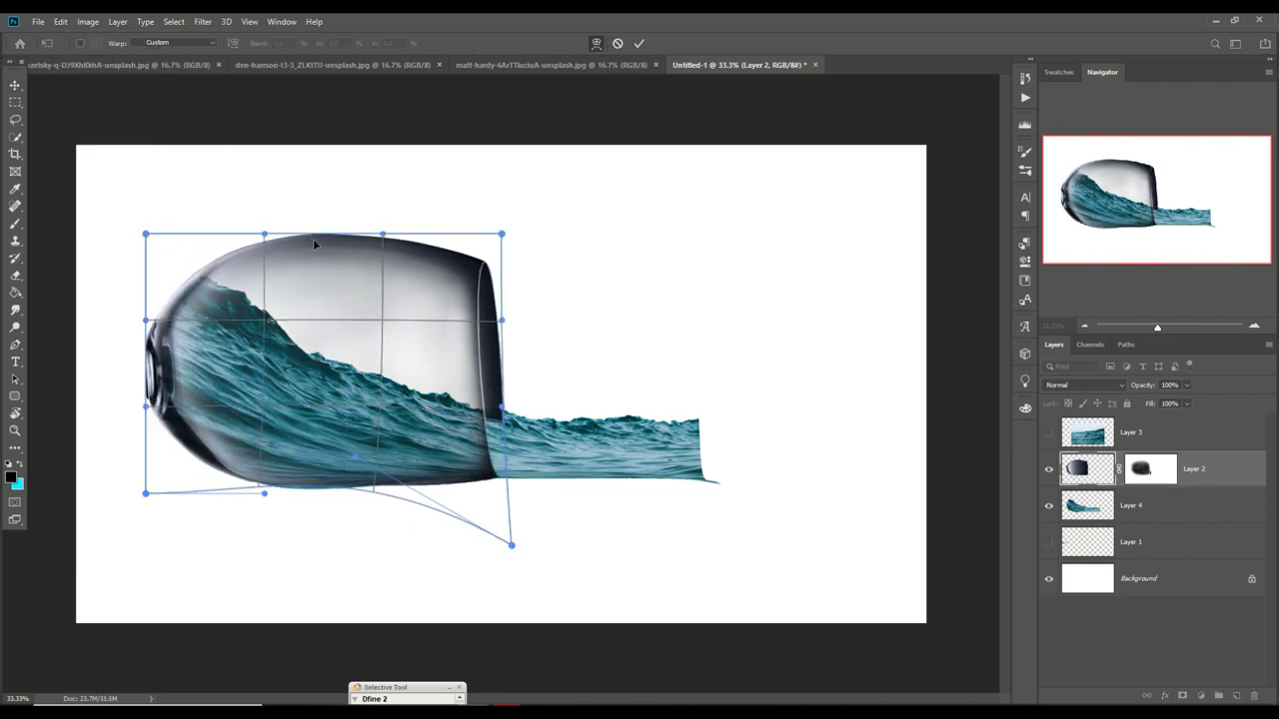
# - Raise and slightly widen the glass's open end, shift its bottom left, and commit the warp
pyautogui.moveTo(313, 243); pyautogui.dragTo(314, 251)
pyautogui.moveTo(502, 234); pyautogui.dragTo(508, 205)
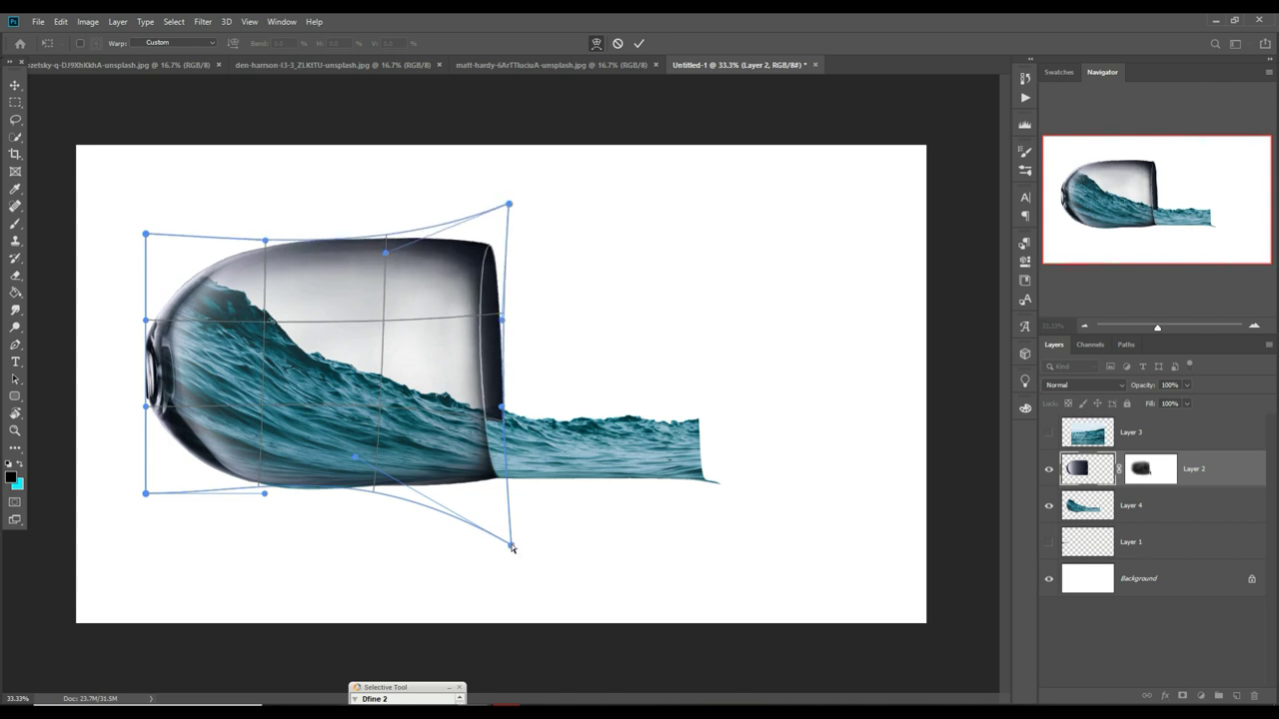
pyautogui.moveTo(511, 547); pyautogui.dragTo(514, 540)
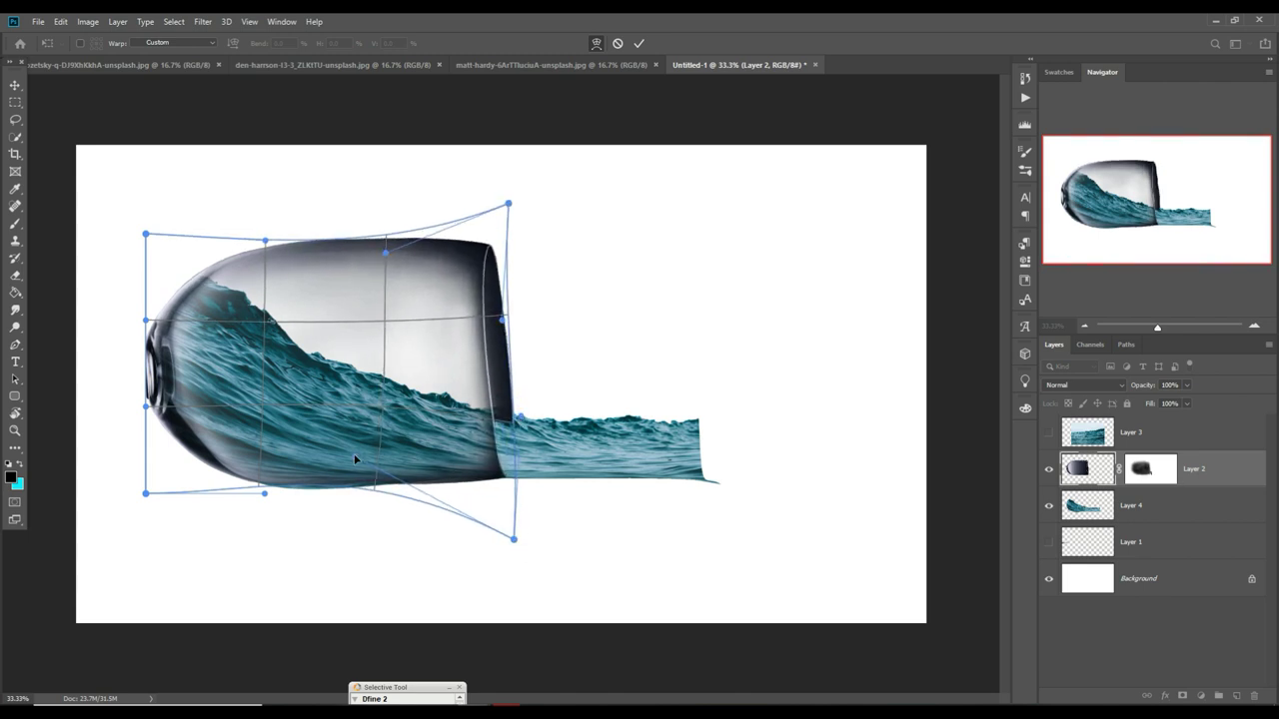
pyautogui.moveTo(355, 459); pyautogui.dragTo(314, 448)
pyautogui.moveTo(513, 540); pyautogui.dragTo(502, 540)
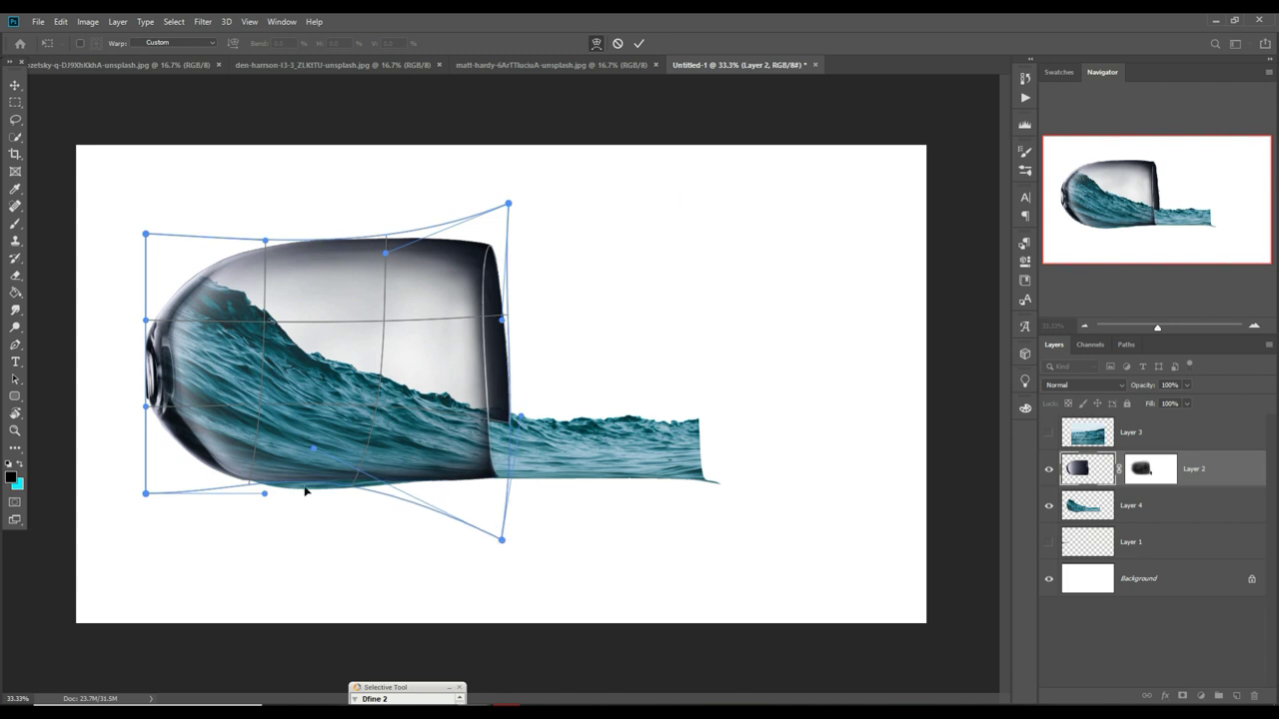
pyautogui.moveTo(306, 490); pyautogui.dragTo(304, 486)
pyautogui.click(638, 43)
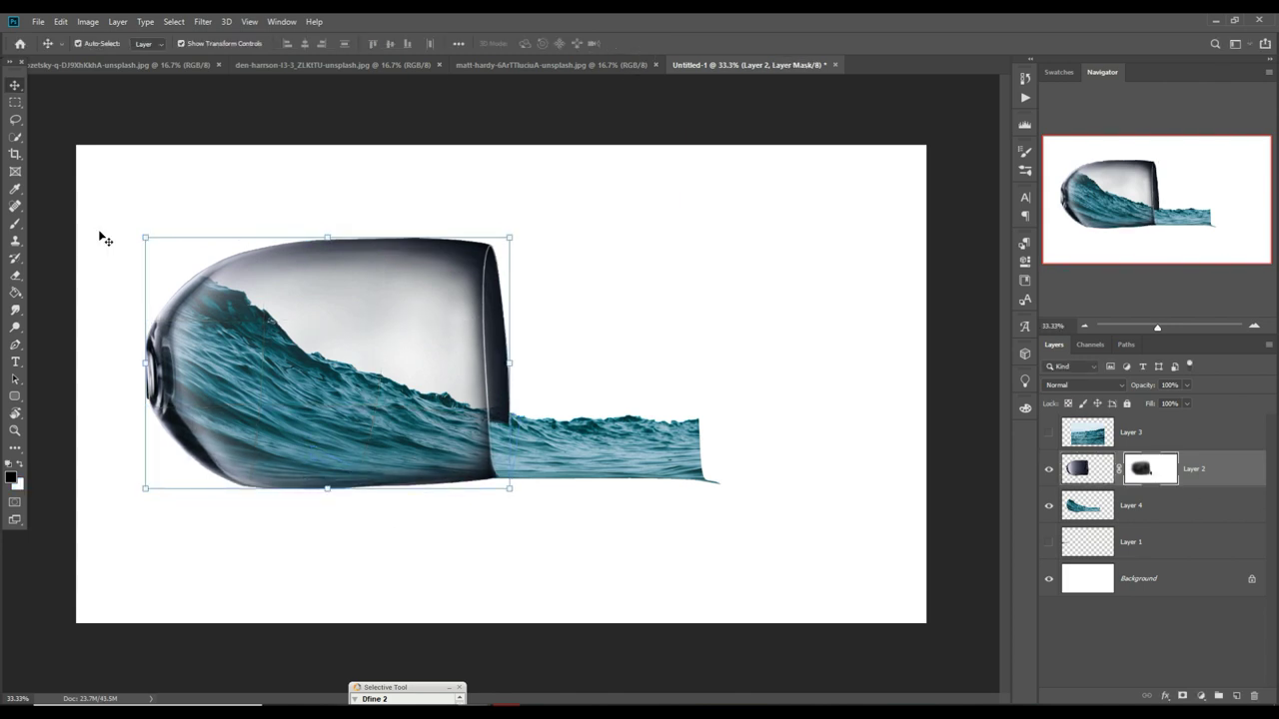
# - Toggle between the brush and Move tools, then bring up the beach photo
pyautogui.press('b')
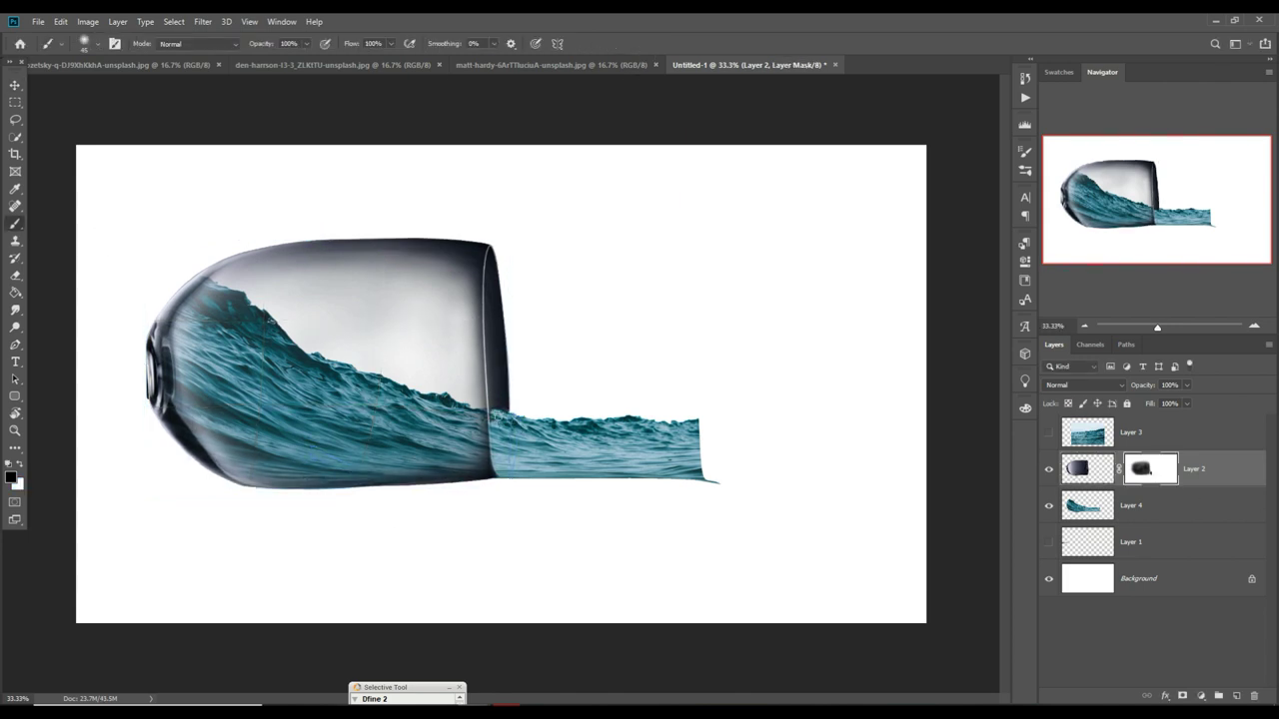
pyautogui.press('v')
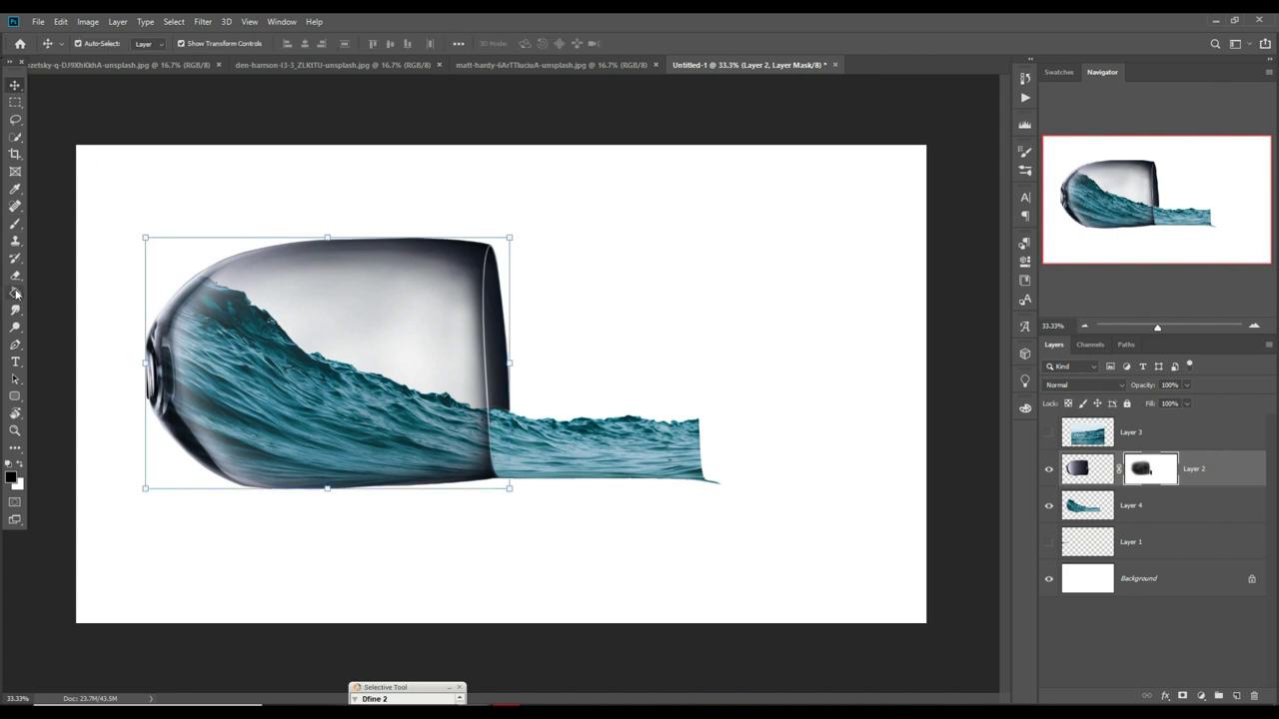
pyautogui.click(15, 224)
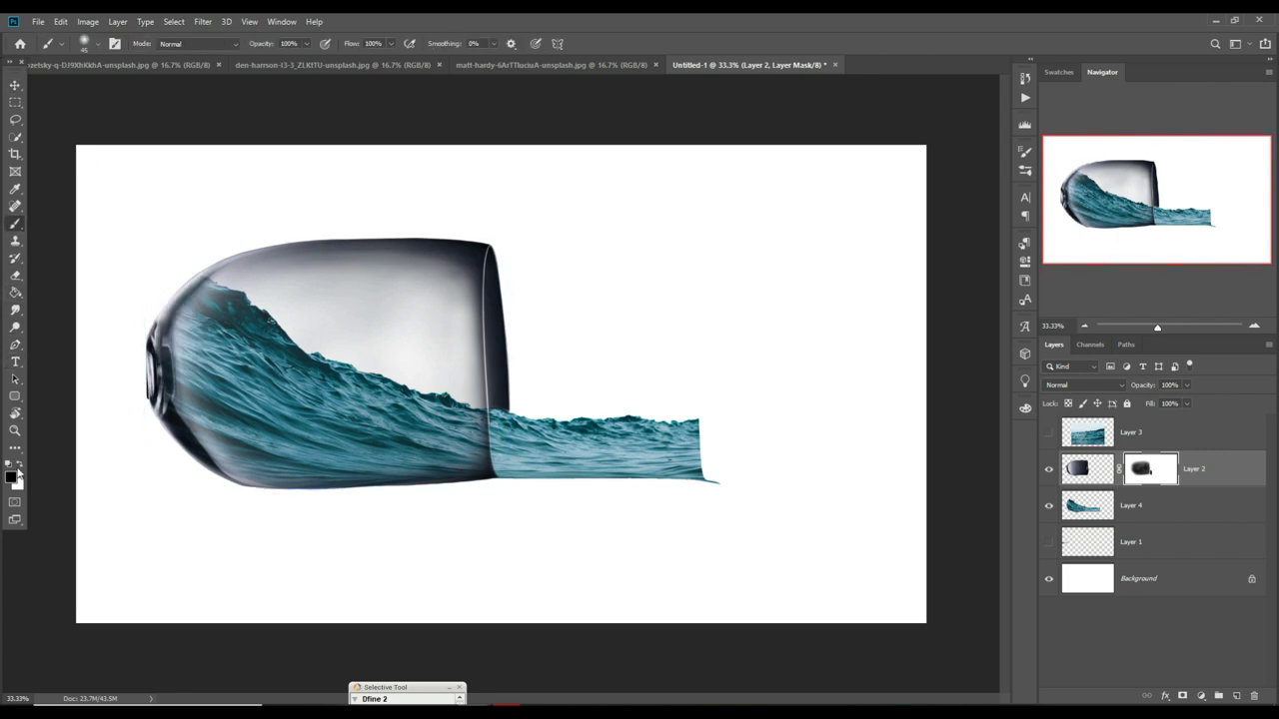
pyautogui.press('v')
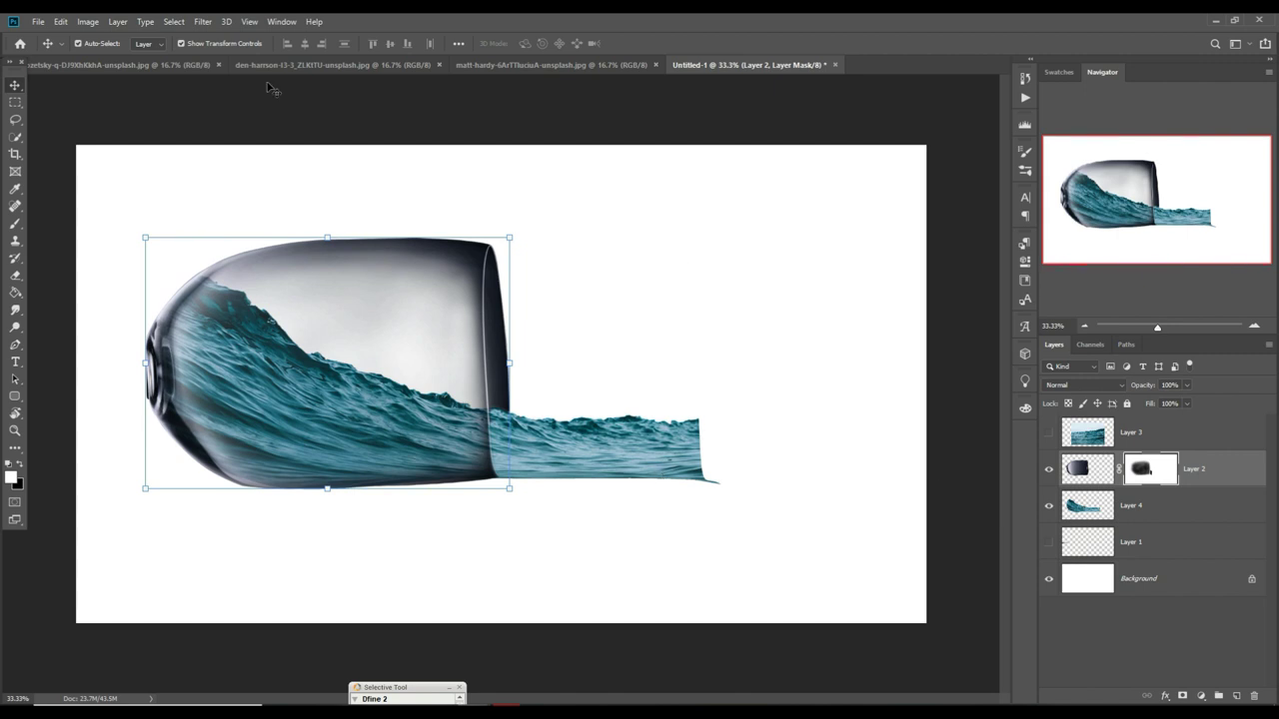
pyautogui.click(299, 65)
# - Lasso the turquoise beach water and move it into the composite, scaled down beside the glass
pyautogui.press('l')
pyautogui.moveTo(172, 361); pyautogui.dragTo(564, 371)
pyautogui.moveTo(721, 440)
pyautogui.mouseDown()
pyautogui.moveTo(311, 597)
pyautogui.moveTo(148, 365)
pyautogui.mouseUp()
pyautogui.press('v')
pyautogui.moveTo(321, 65); pyautogui.dragTo(694, 173)
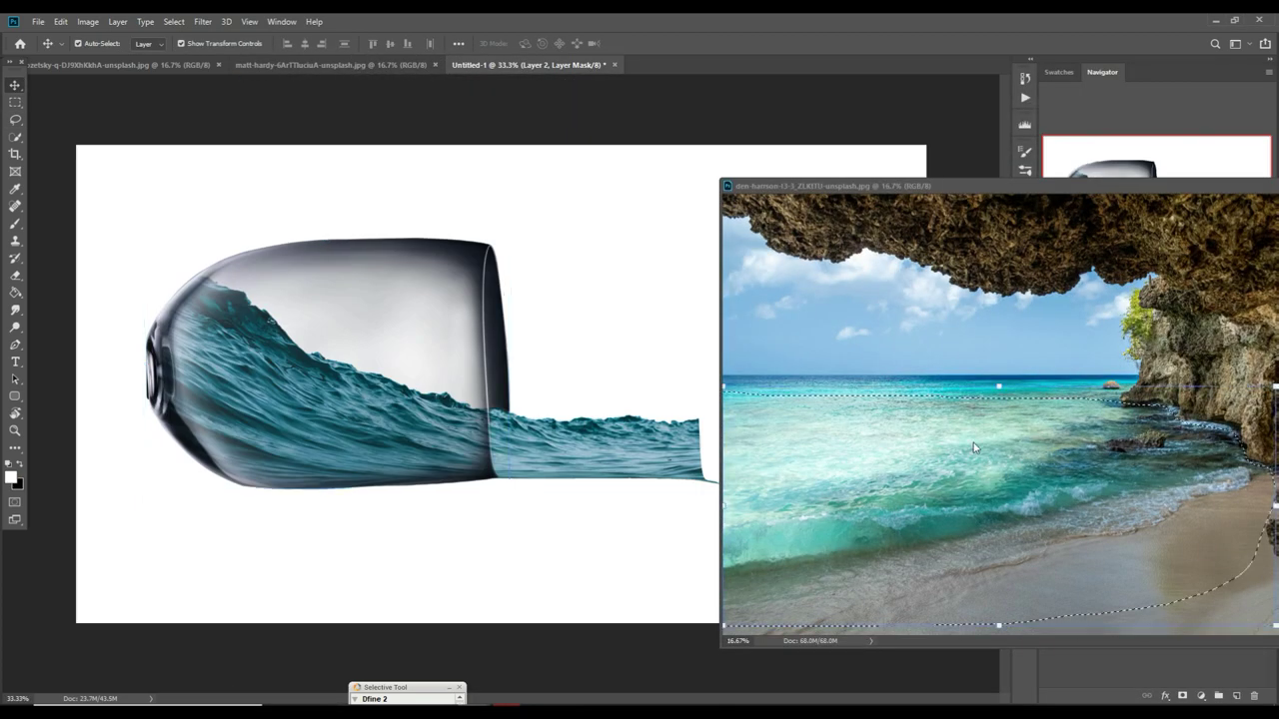
pyautogui.moveTo(849, 470); pyautogui.dragTo(450, 450)
pyautogui.moveTo(643, 515)
pyautogui.mouseDown()
pyautogui.moveTo(657, 448)
pyautogui.moveTo(676, 438)
pyautogui.mouseUp()
pyautogui.press('Return')
# - Warp the beach water so its corner fits against the glass rim
pyautogui.click(60, 21)
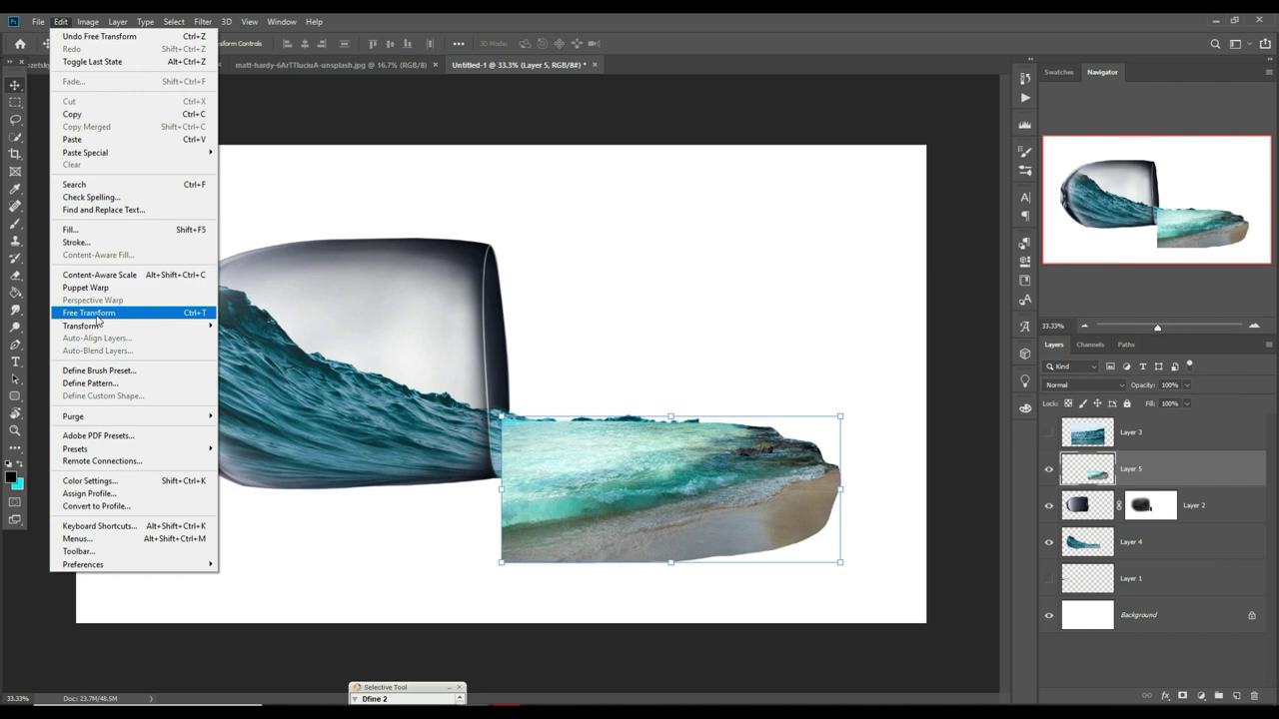
pyautogui.click(260, 408)
pyautogui.moveTo(558, 519); pyautogui.dragTo(535, 466)
pyautogui.moveTo(477, 510); pyautogui.dragTo(501, 482)
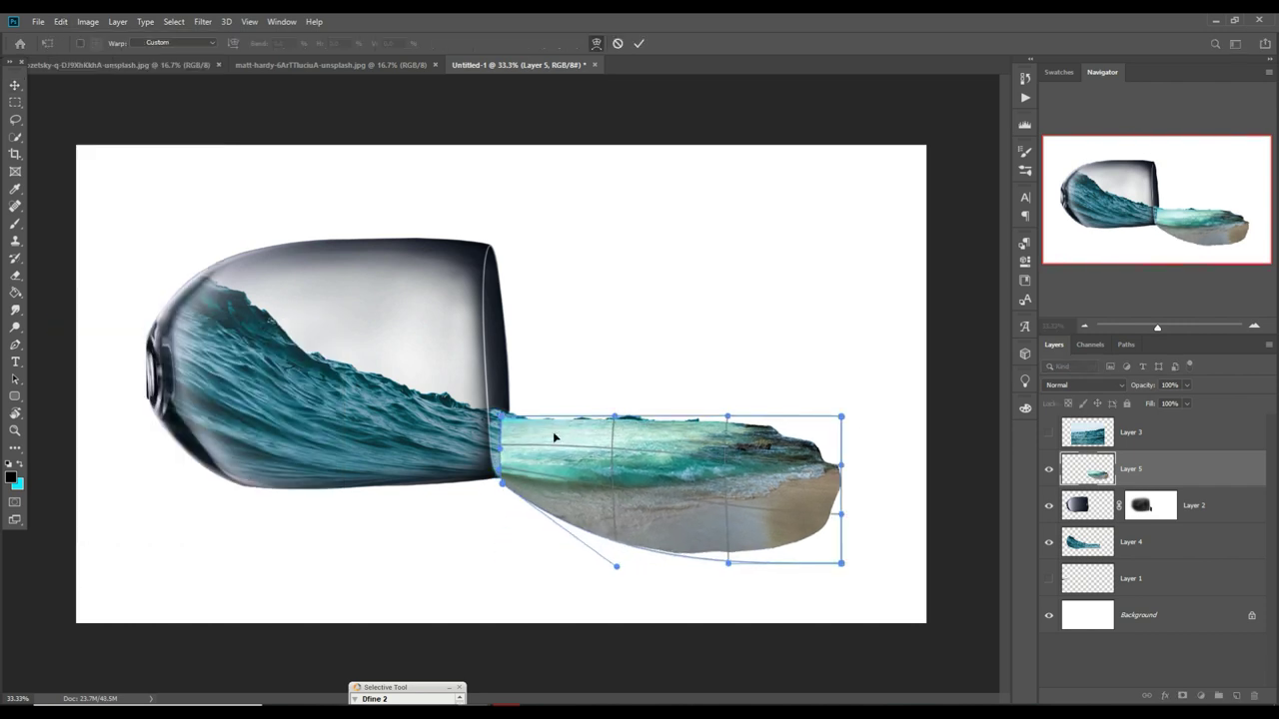
pyautogui.click(638, 43)
# - Add a mask and paint out the sandy bottom with a 53% opacity, size 300 black brush
pyautogui.click(1182, 695)
pyautogui.press('d')
pyautogui.press('b')
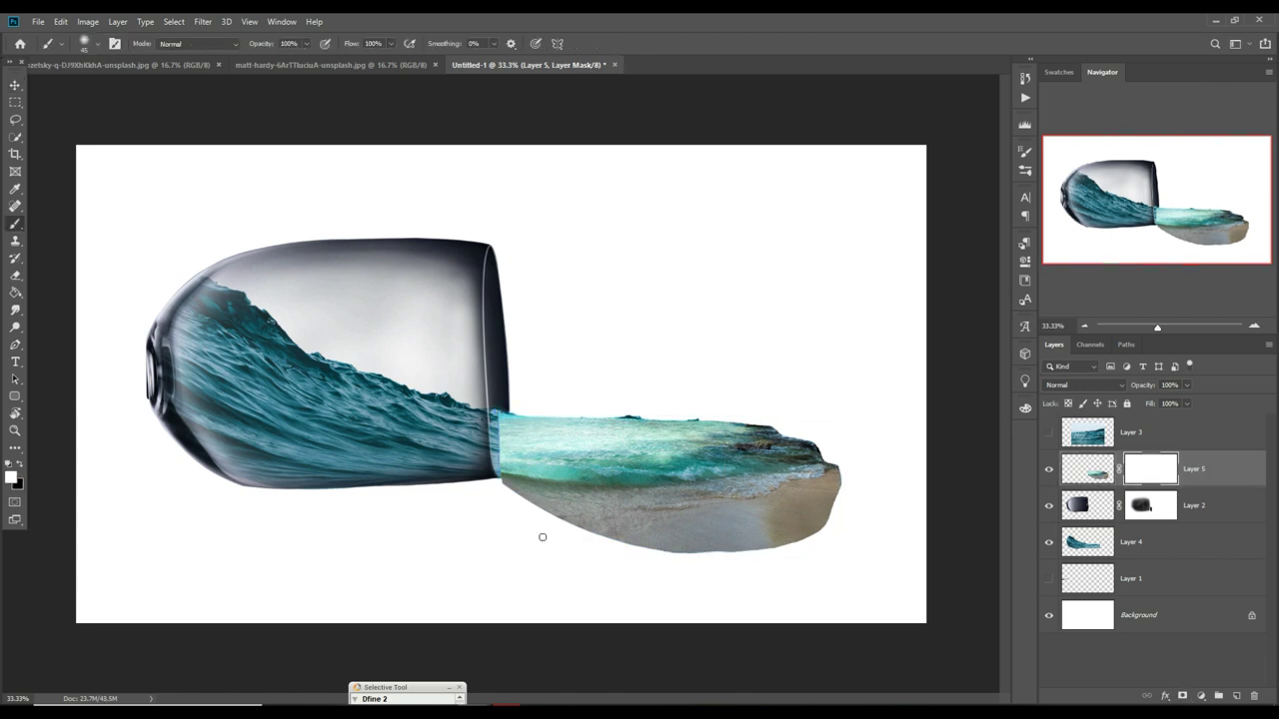
pyautogui.click(305, 43)
pyautogui.moveTo(312, 67); pyautogui.dragTo(280, 67)
pyautogui.press(']')
pyautogui.press(']')
pyautogui.press(']')
pyautogui.click(21, 466)
pyautogui.click(511, 523)
pyautogui.moveTo(511, 522)
pyautogui.mouseDown()
pyautogui.moveTo(526, 549)
pyautogui.moveTo(750, 588)
pyautogui.moveTo(810, 559)
pyautogui.moveTo(662, 588)
pyautogui.moveTo(530, 545)
pyautogui.moveTo(865, 536)
pyautogui.moveTo(708, 570)
pyautogui.moveTo(541, 533)
pyautogui.mouseUp()
# - Open the Camera Raw Filter on Layer 5's beach-water pixels instead of its mask
pyautogui.press('v')
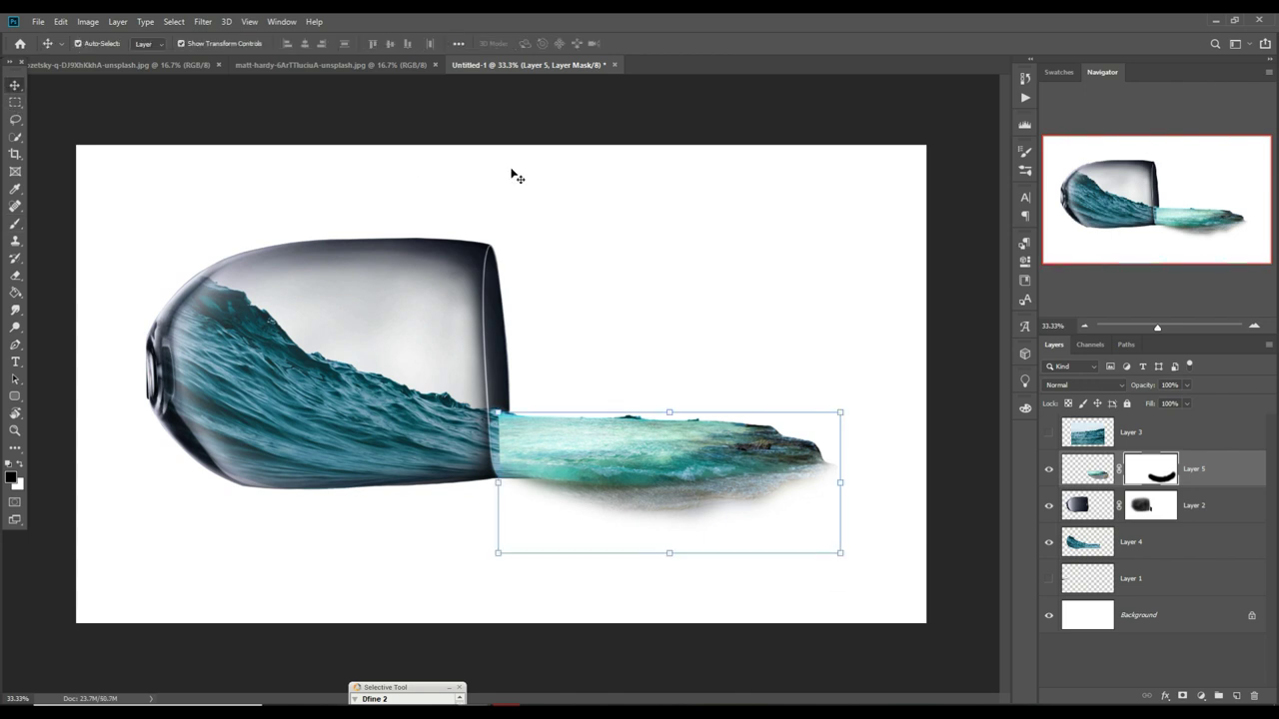
pyautogui.click(203, 21)
pyautogui.click(210, 102)
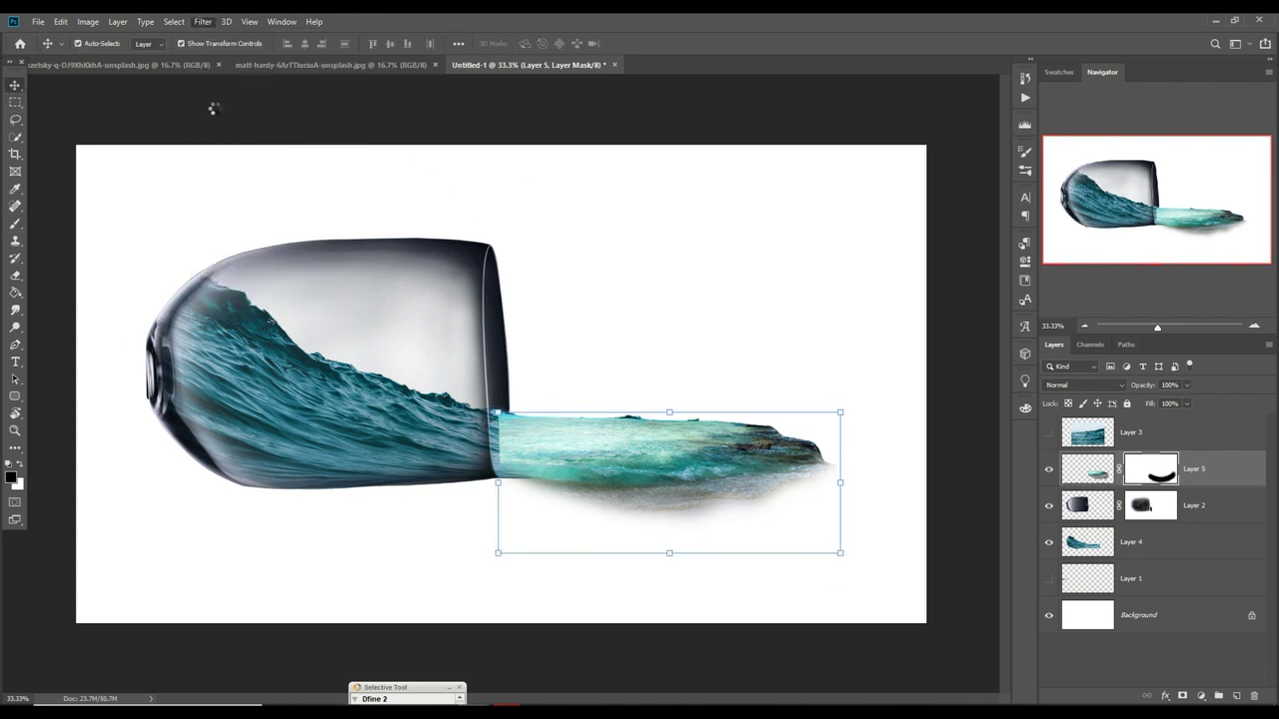
pyautogui.press('Escape')
pyautogui.click(1087, 469)
pyautogui.click(203, 21)
pyautogui.click(210, 101)
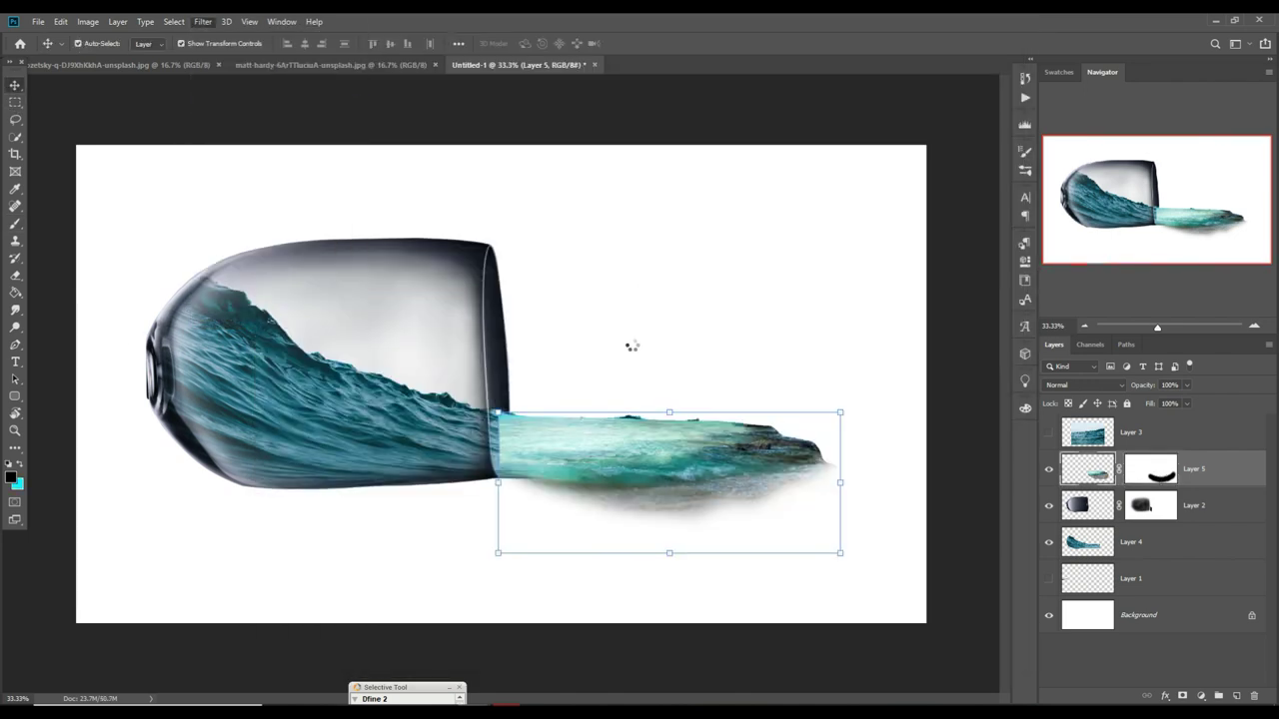
# - Set HSL hue to Aquas +33 and Blues −27 and apply the filter
pyautogui.click(889, 170)
pyautogui.moveTo(924, 352); pyautogui.dragTo(1002, 353)
pyautogui.moveTo(924, 375); pyautogui.dragTo(904, 374)
pyautogui.click(1003, 353)
pyautogui.moveTo(1003, 353); pyautogui.dragTo(952, 354)
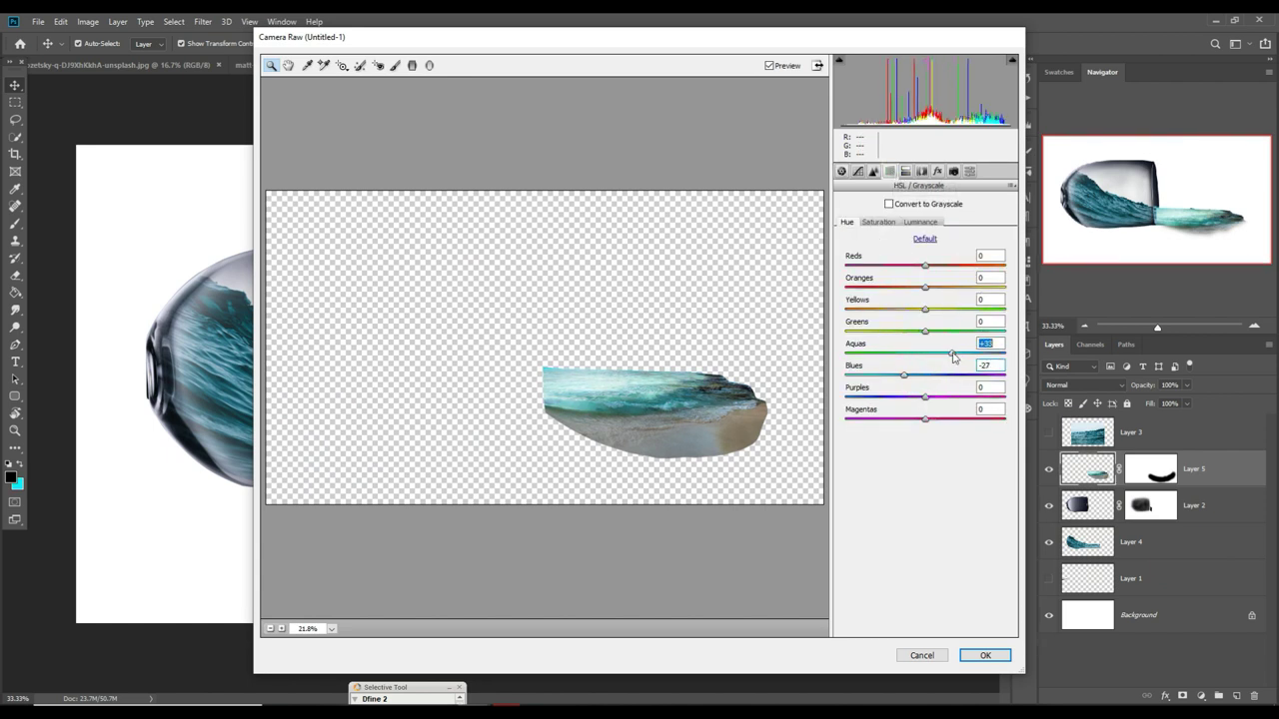
pyautogui.click(920, 656)
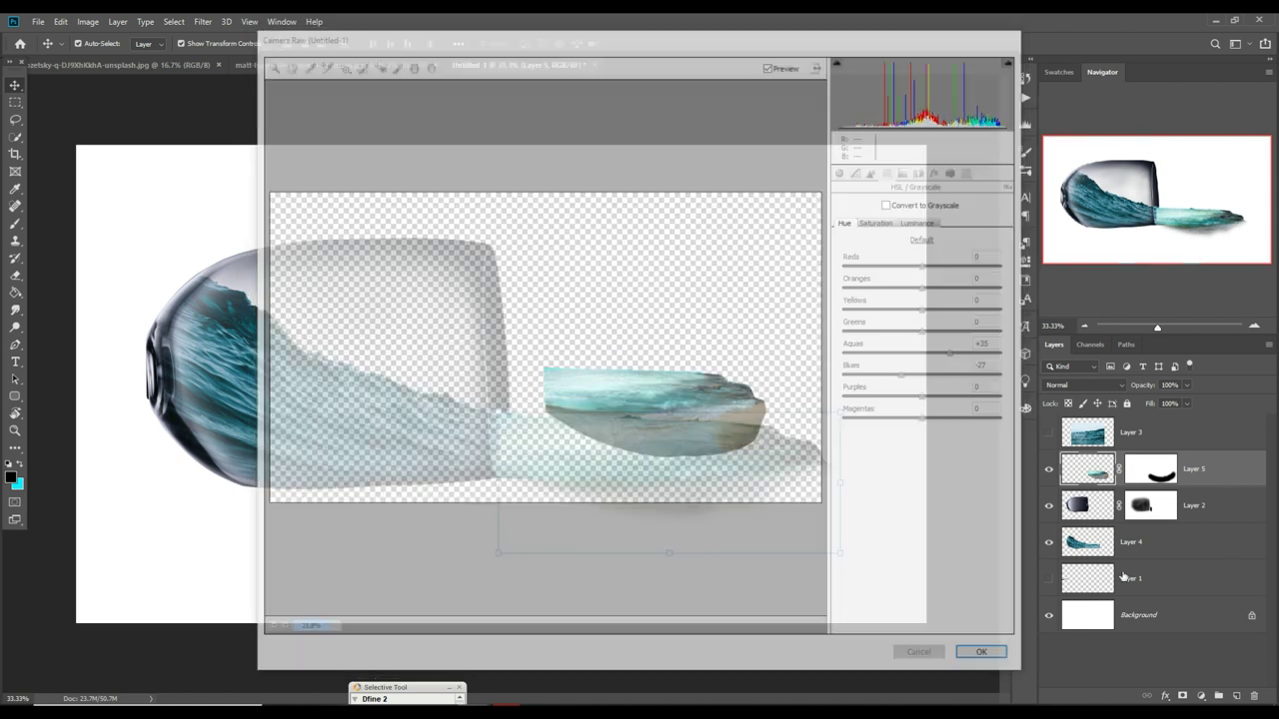
# - Add a Hue/Saturation layer clipped to Layer 5: Hue +19, Saturation −30, Lightness −6
pyautogui.click(1201, 696)
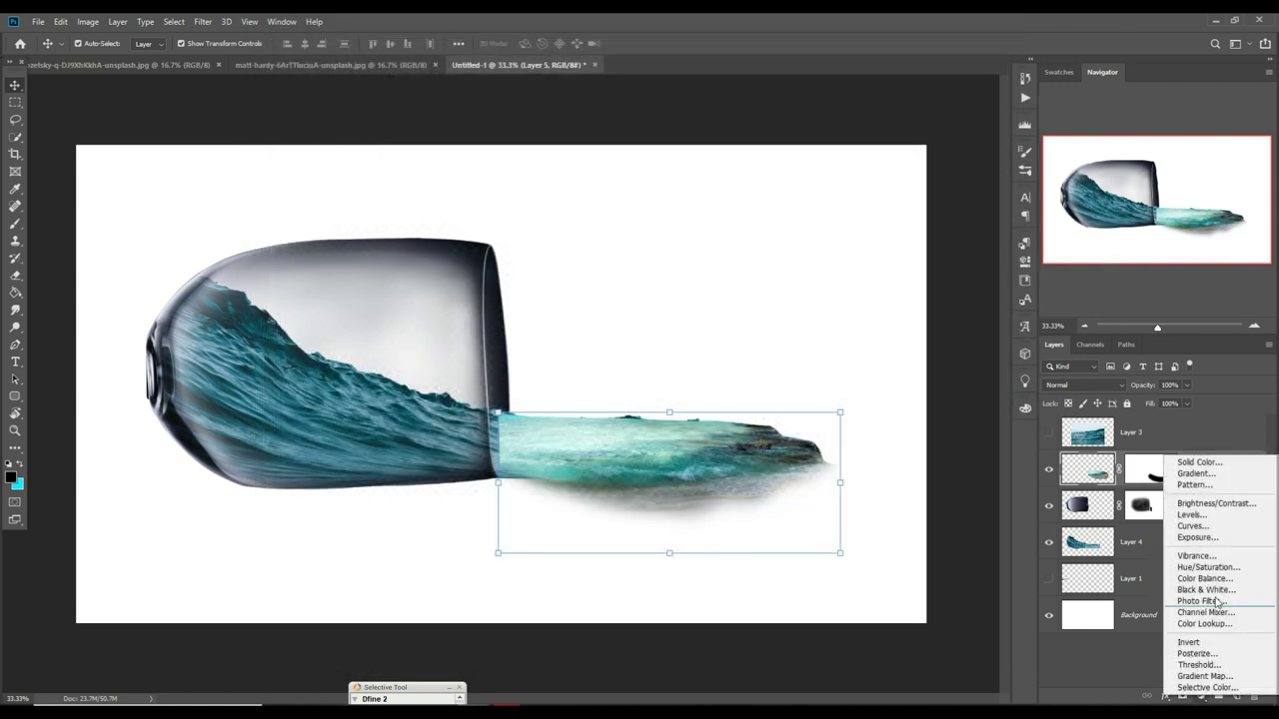
pyautogui.click(1221, 567)
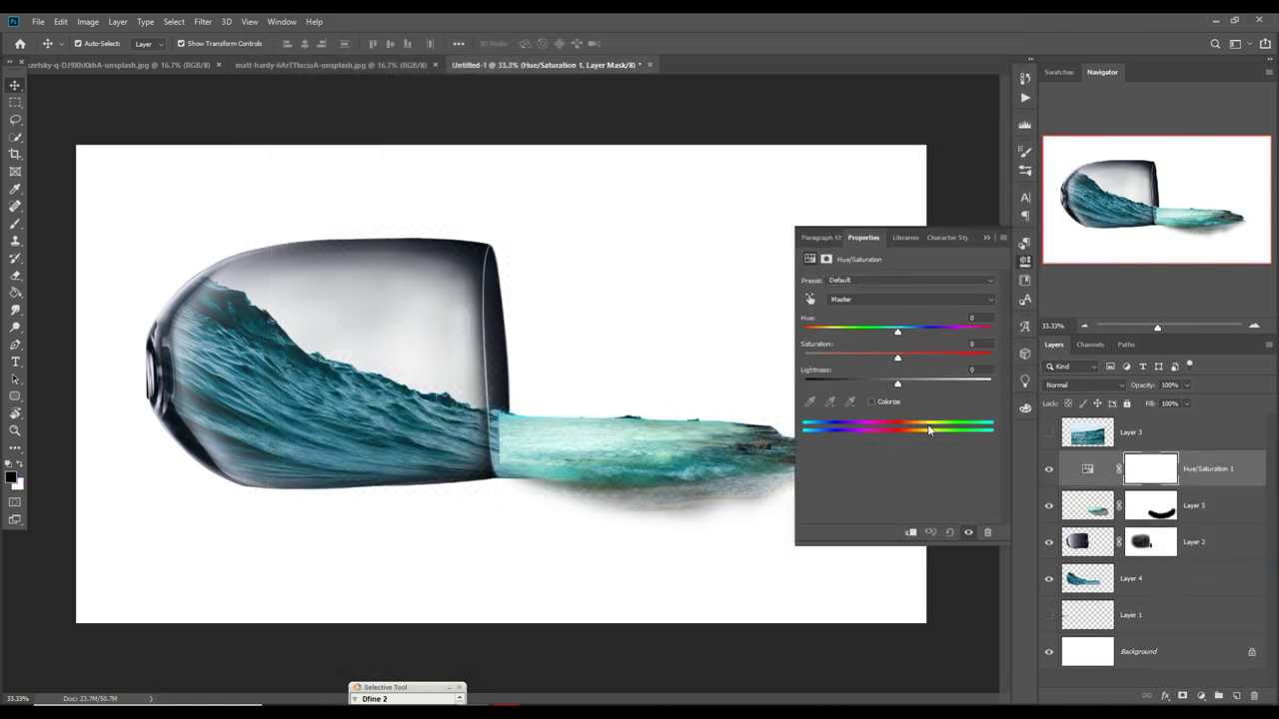
pyautogui.click(910, 533)
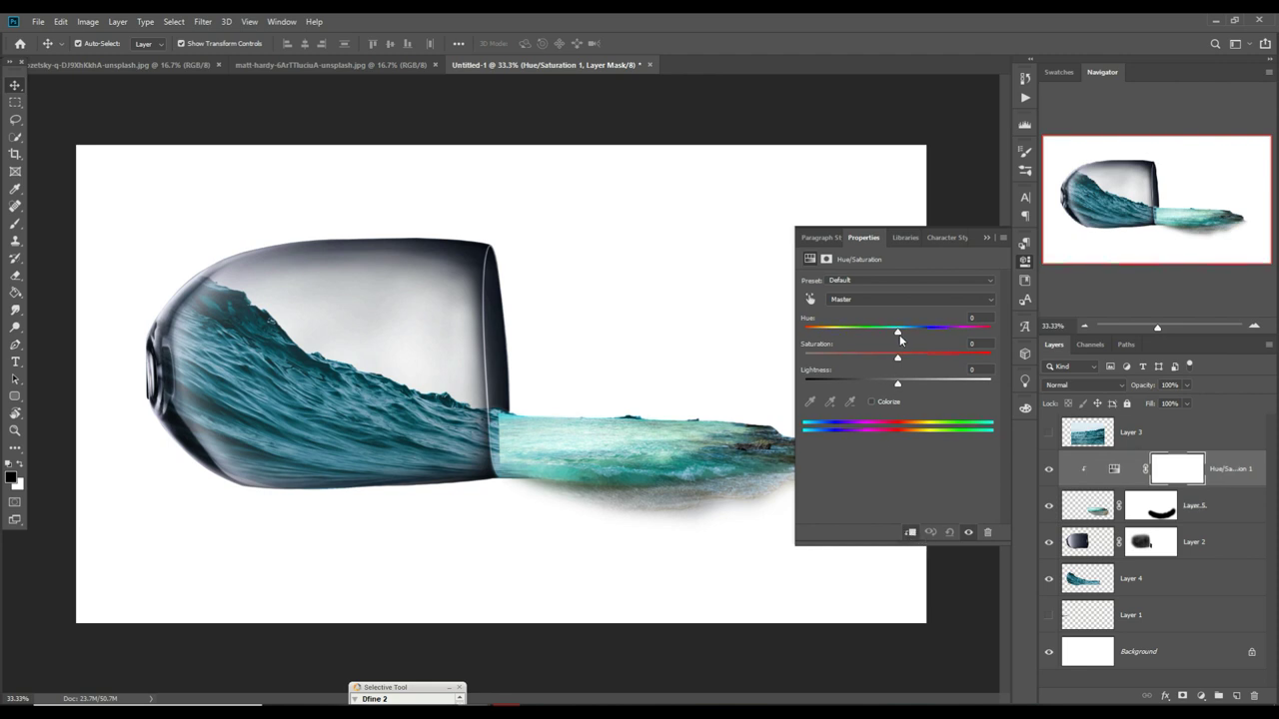
pyautogui.moveTo(900, 336); pyautogui.dragTo(916, 336)
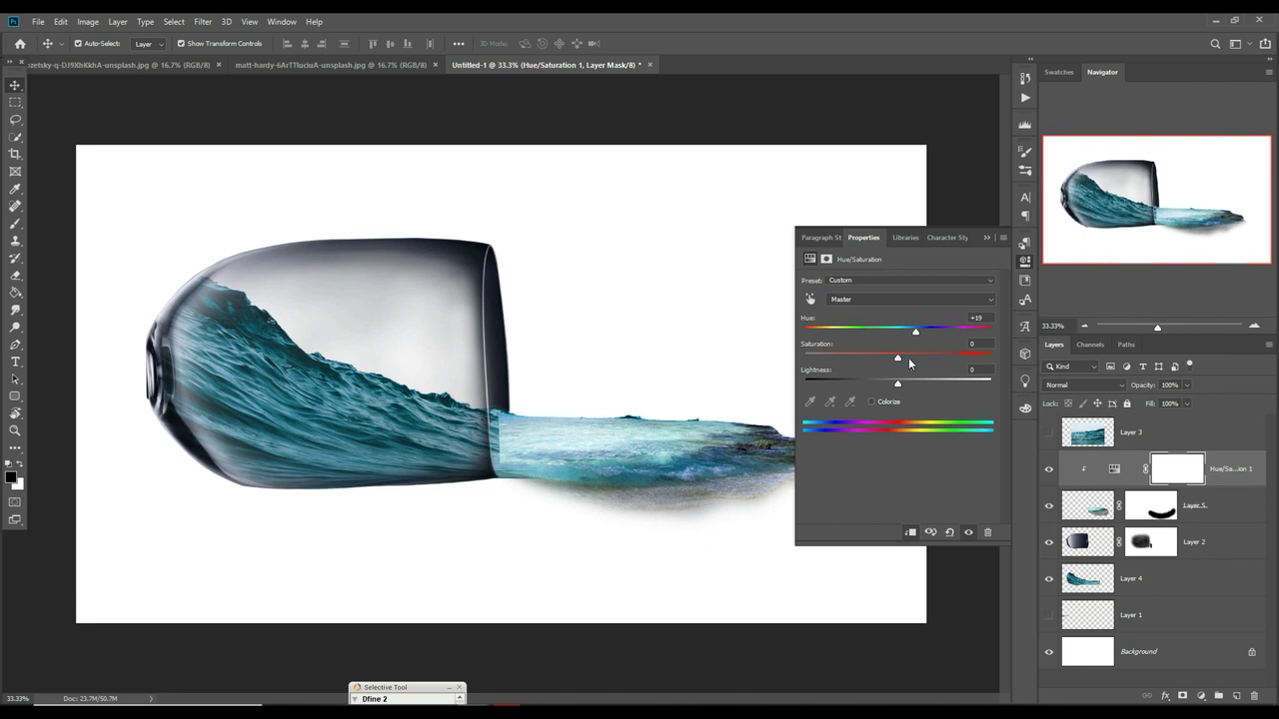
pyautogui.moveTo(897, 385); pyautogui.dragTo(893, 386)
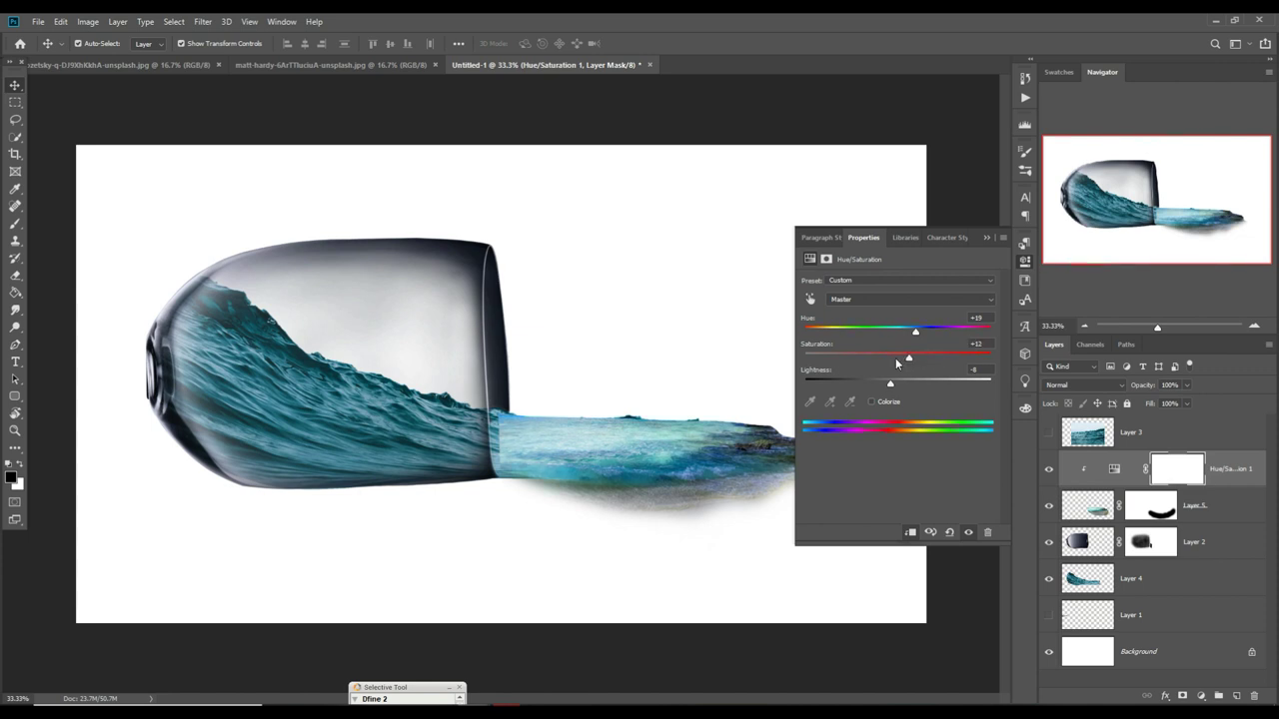
pyautogui.moveTo(871, 366); pyautogui.dragTo(921, 340)
pyautogui.moveTo(890, 386); pyautogui.dragTo(892, 387)
pyautogui.click(996, 254)
# - Add a clipped Curves layer that pulls down a midtone and a shadow point on the wave strip
pyautogui.hotkey('ctrl', '2')
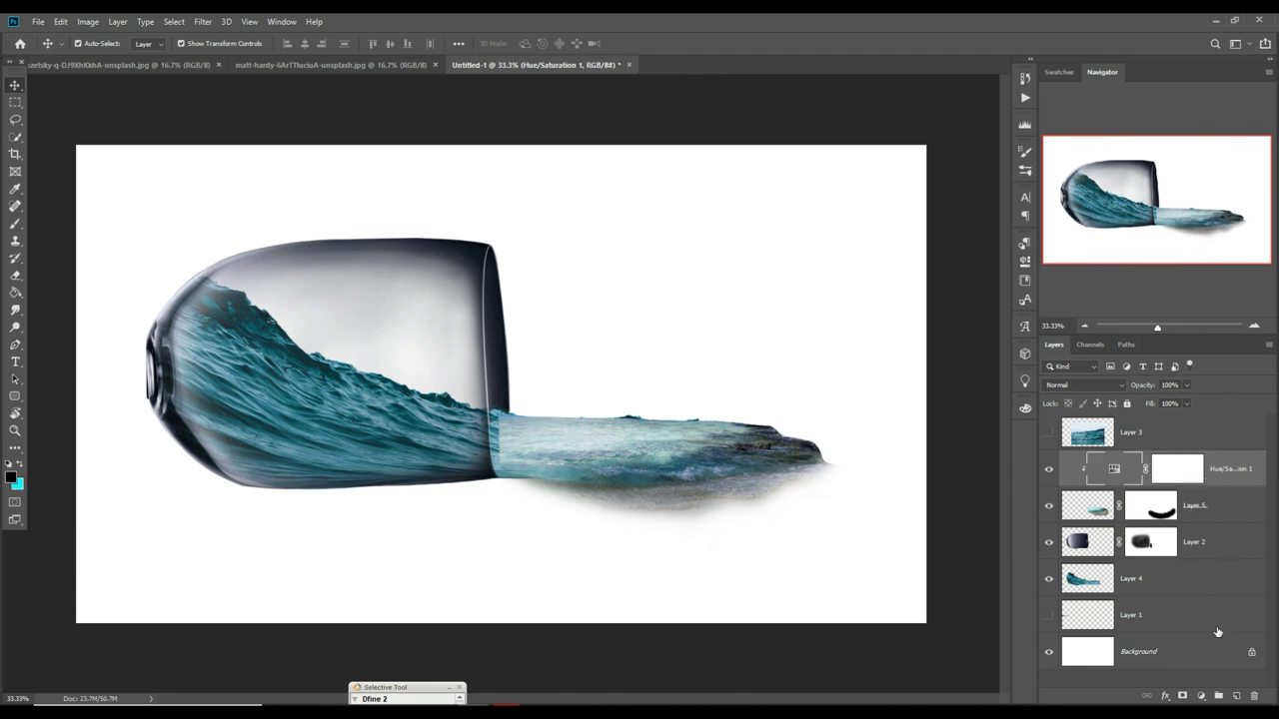
pyautogui.click(1202, 696)
pyautogui.click(1193, 535)
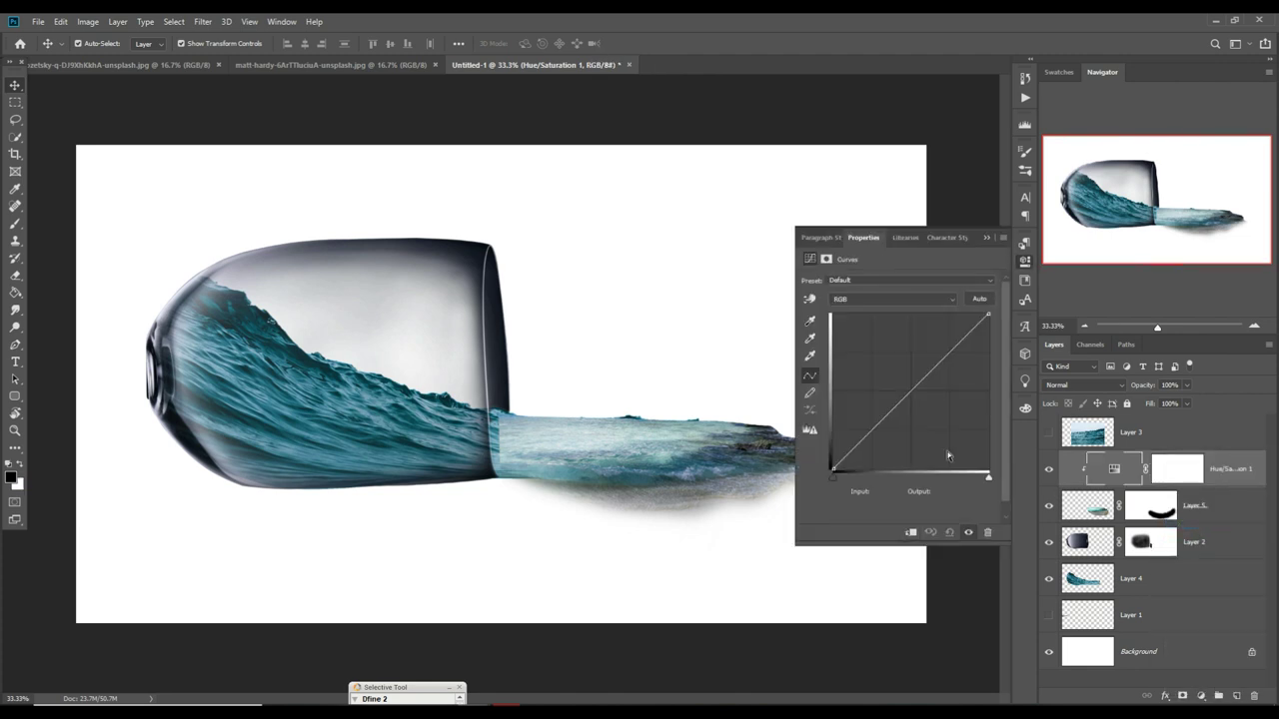
pyautogui.moveTo(909, 409); pyautogui.dragTo(910, 404)
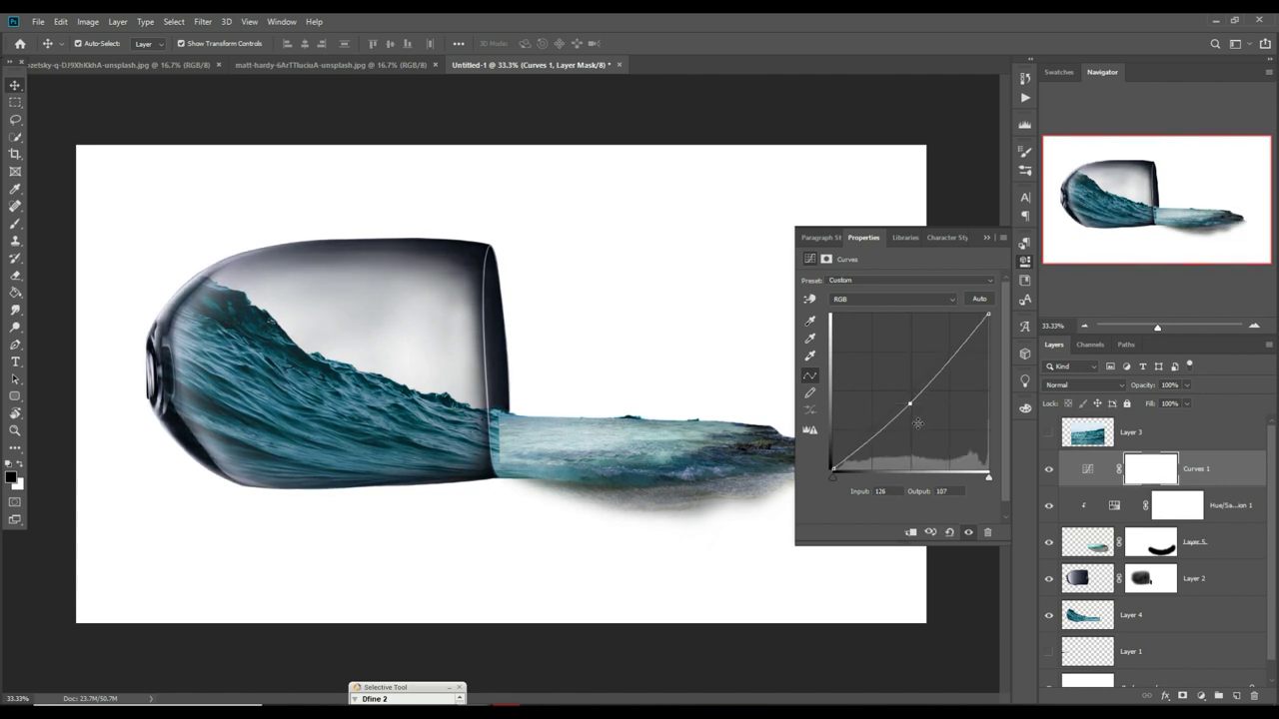
pyautogui.click(910, 534)
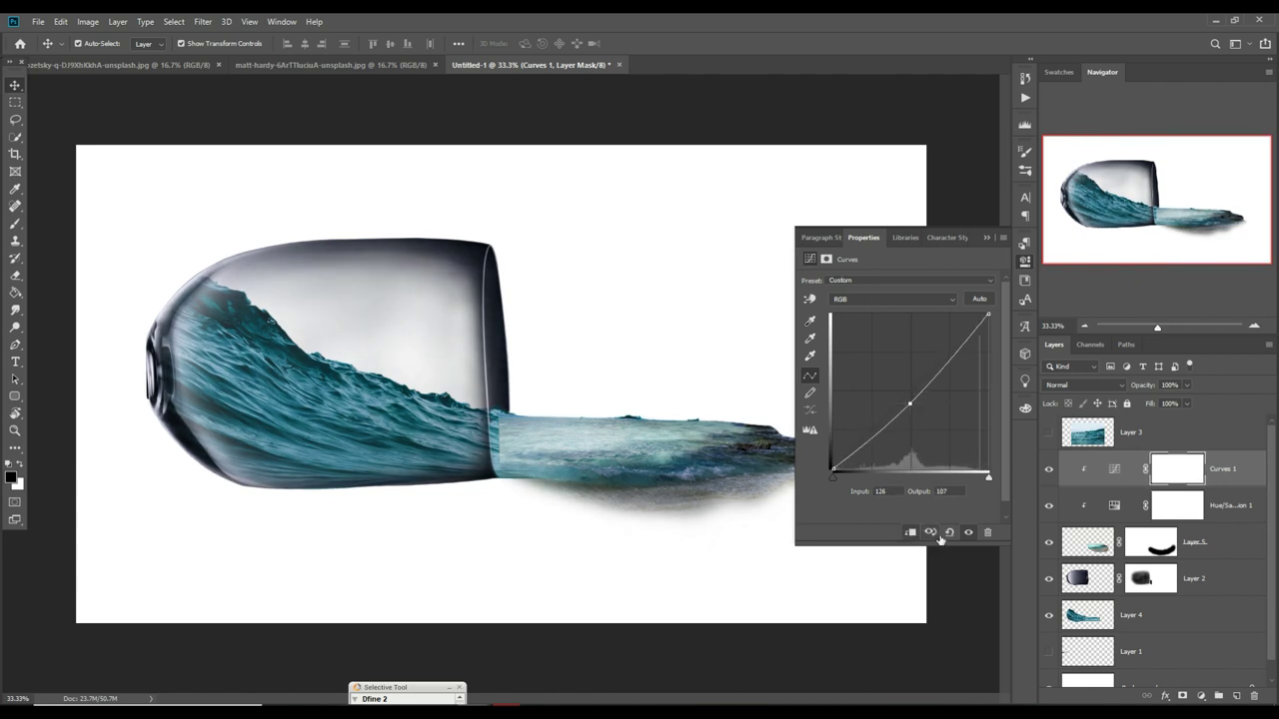
pyautogui.click(887, 438)
pyautogui.moveTo(888, 438); pyautogui.dragTo(890, 439)
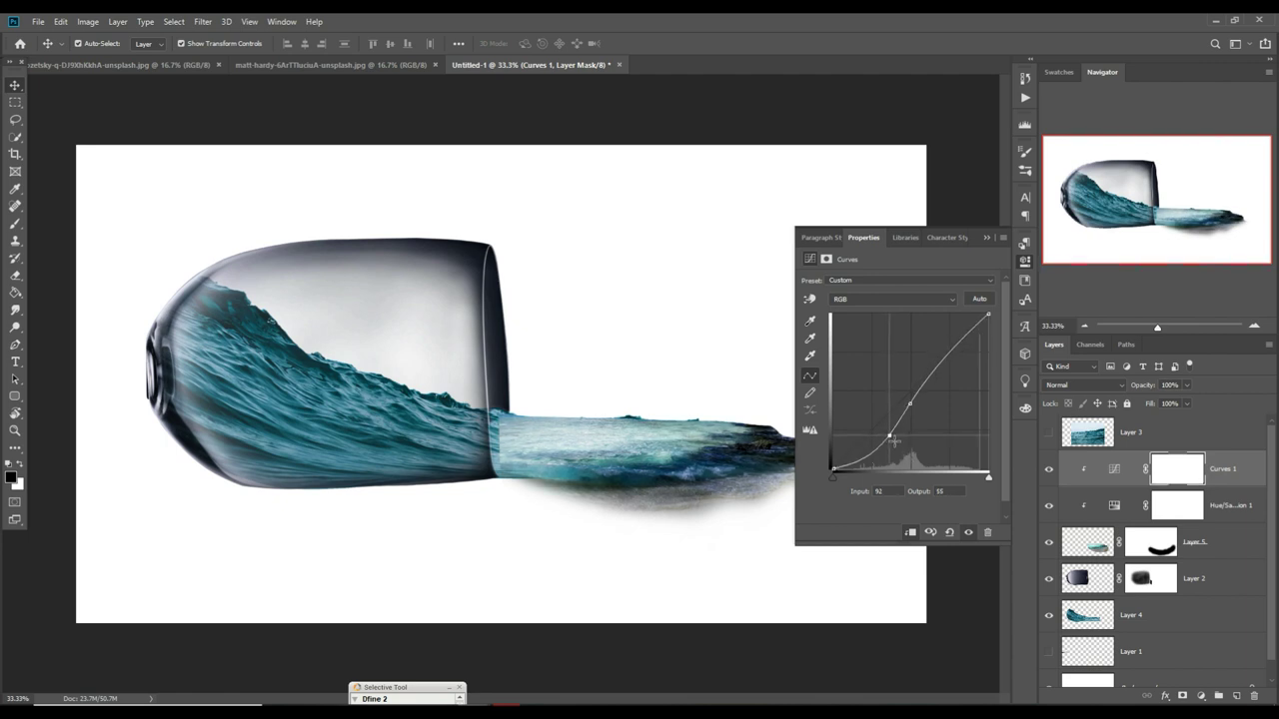
pyautogui.click(985, 237)
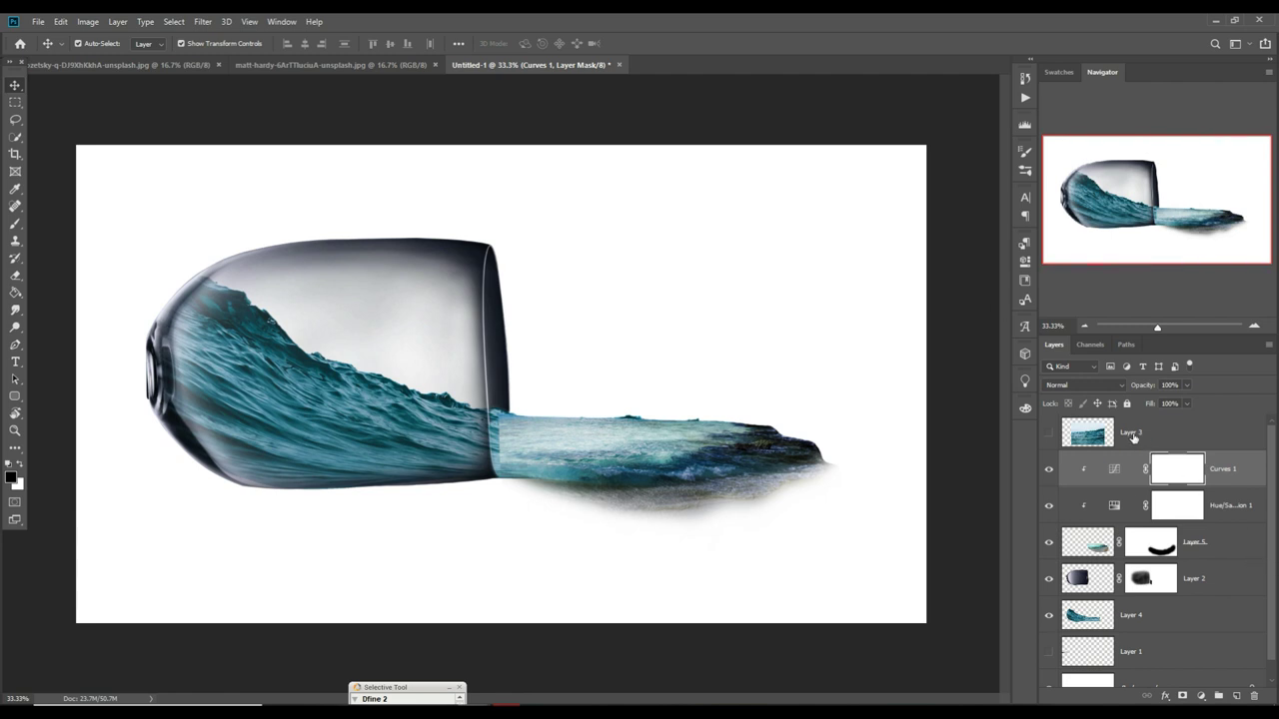
# - Paint black on Layer 5's mask over the pale rim overlap, then switch to the Pen tool
pyautogui.click(1149, 545)
pyautogui.press('b')
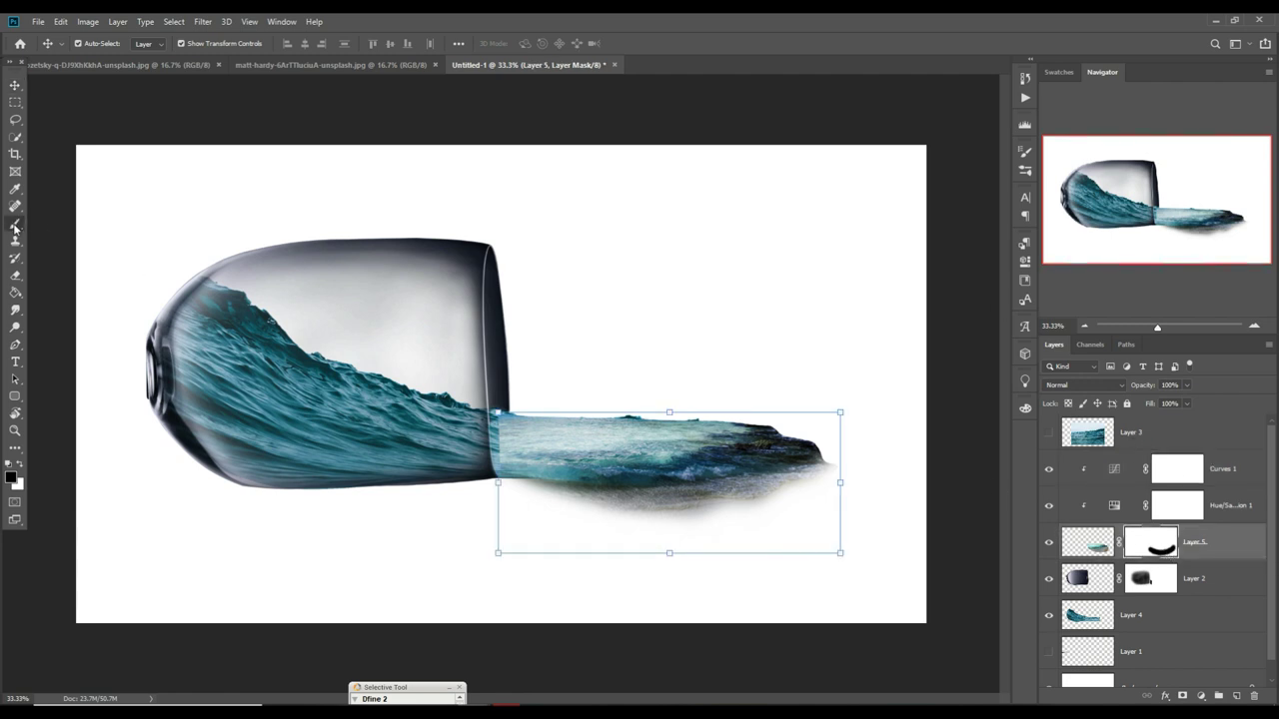
pyautogui.moveTo(492, 445)
pyautogui.mouseDown()
pyautogui.moveTo(484, 420)
pyautogui.moveTo(648, 418)
pyautogui.moveTo(505, 427)
pyautogui.moveTo(506, 493)
pyautogui.moveTo(477, 479)
pyautogui.moveTo(662, 417)
pyautogui.moveTo(713, 417)
pyautogui.moveTo(688, 425)
pyautogui.mouseUp()
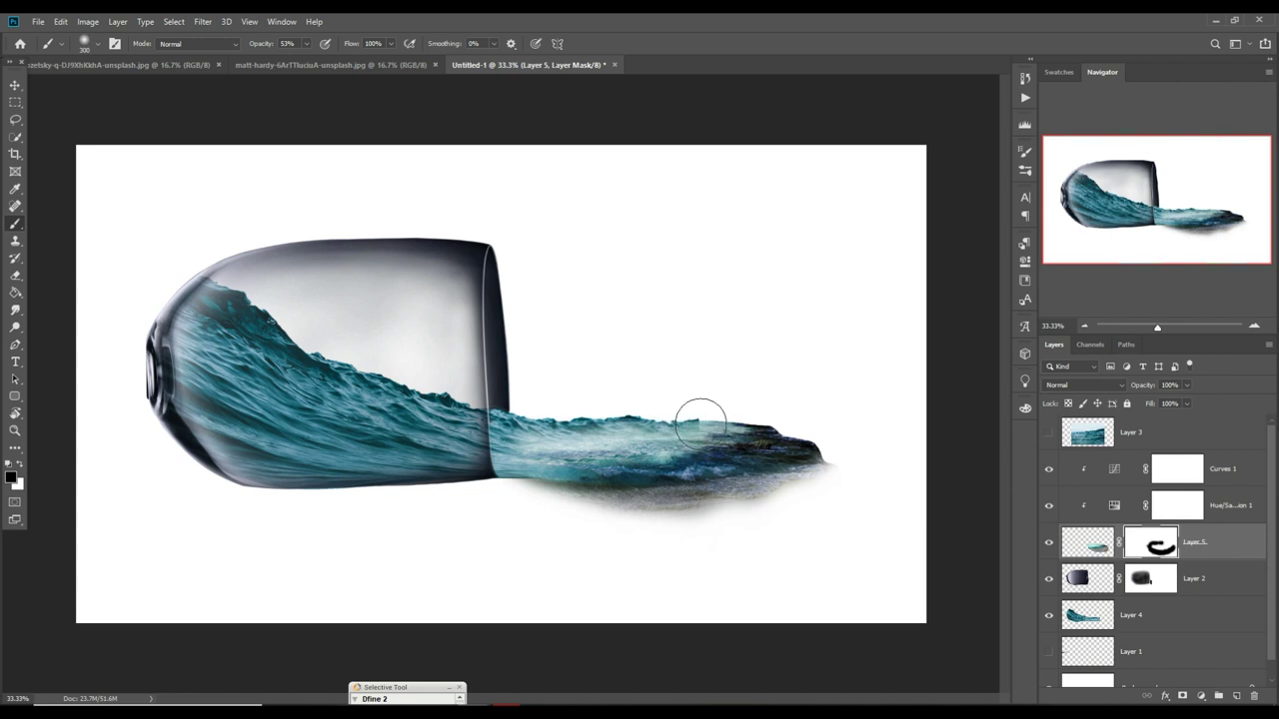
pyautogui.click(21, 465)
pyautogui.click(16, 86)
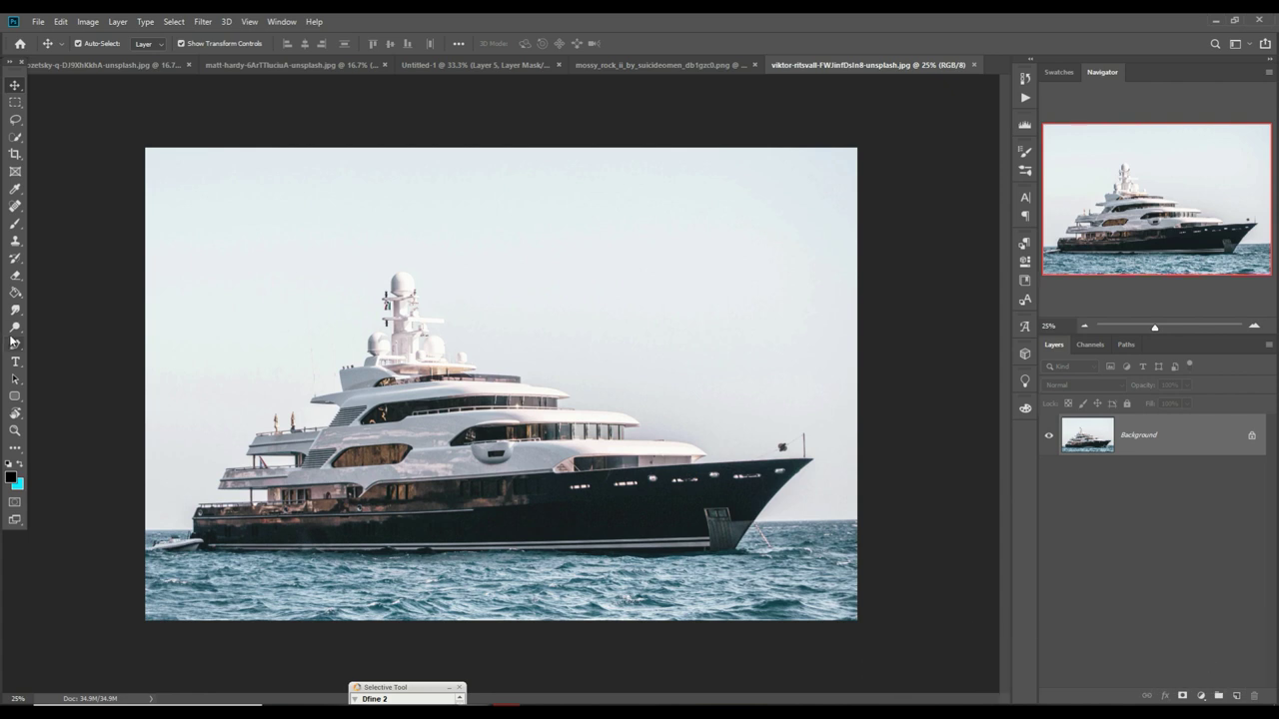
pyautogui.click(14, 343)
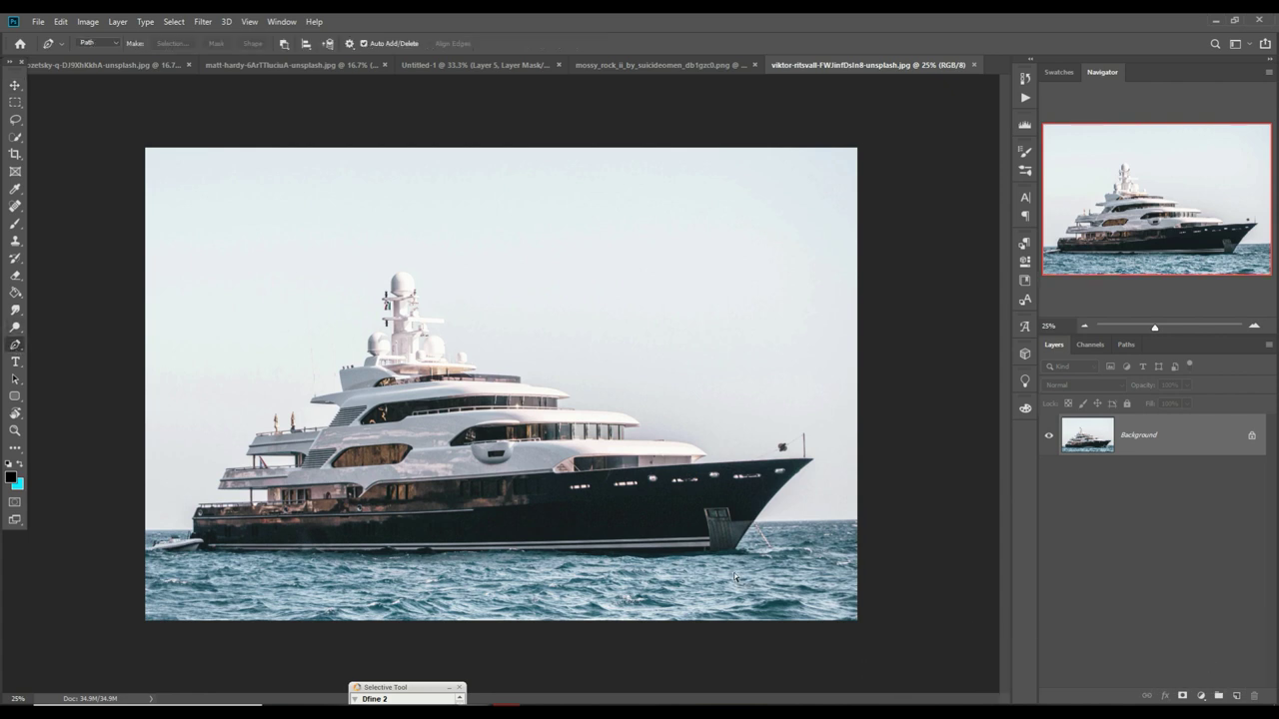
# - Zoom in on the yacht and start the pen path at the bow along the deck edges
pyautogui.hotkey('ctrl', '+')
pyautogui.hotkey('ctrl', '+')
pyautogui.hotkey('ctrl', '+')
pyautogui.hotkey('ctrl', '+')
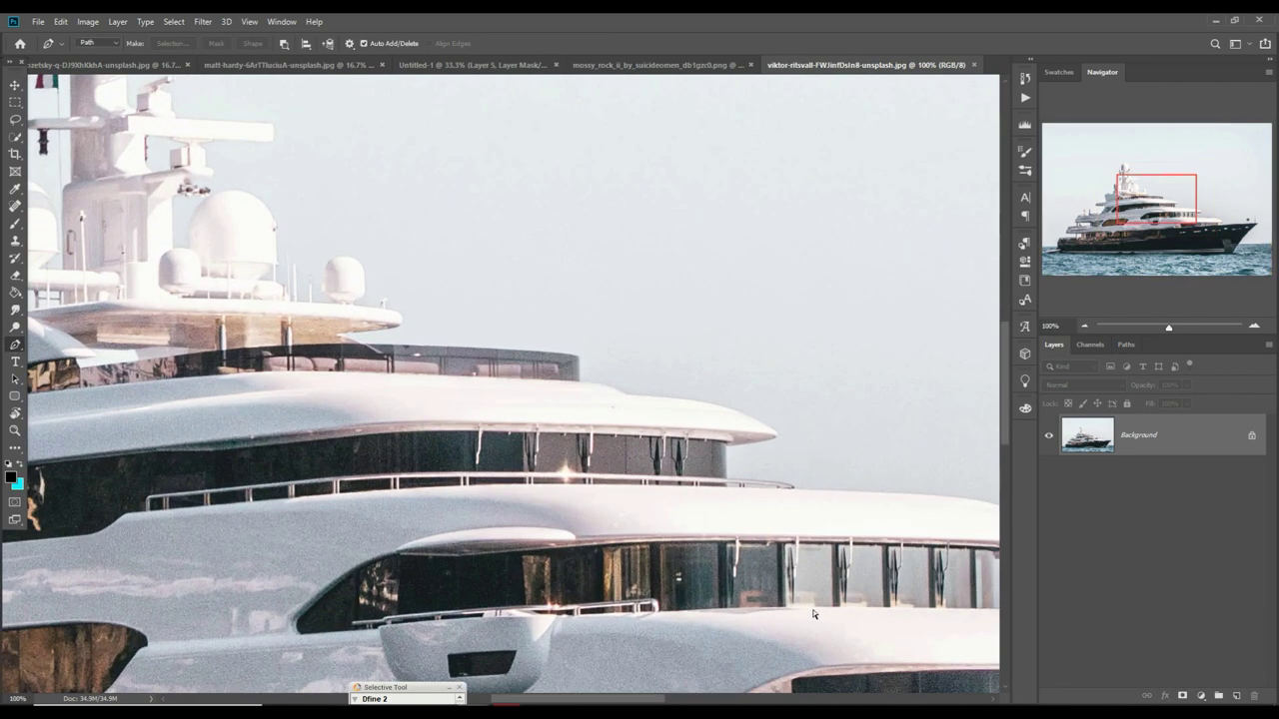
pyautogui.hotkey('ctrl', '+')
pyautogui.moveTo(805, 596)
pyautogui.mouseDown()
pyautogui.moveTo(499, 488)
pyautogui.moveTo(200, 407)
pyautogui.mouseUp()
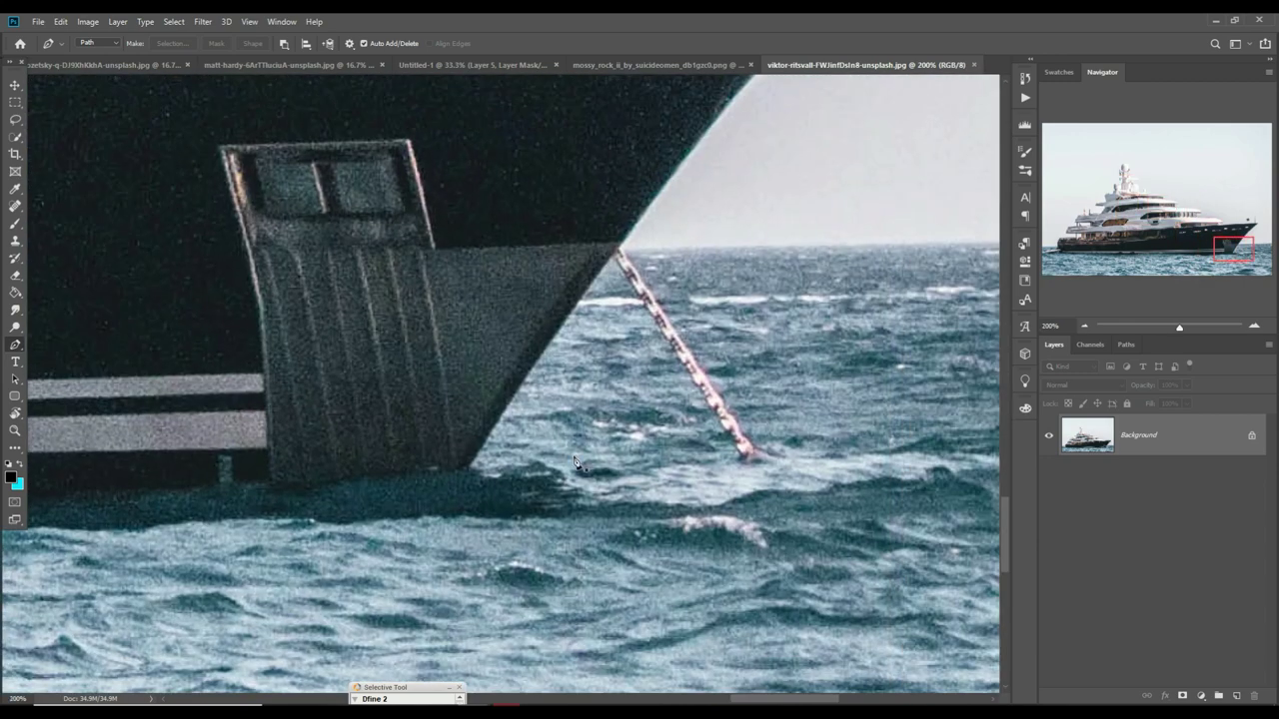
pyautogui.scroll(5, 907, 197)
pyautogui.click(905, 195)
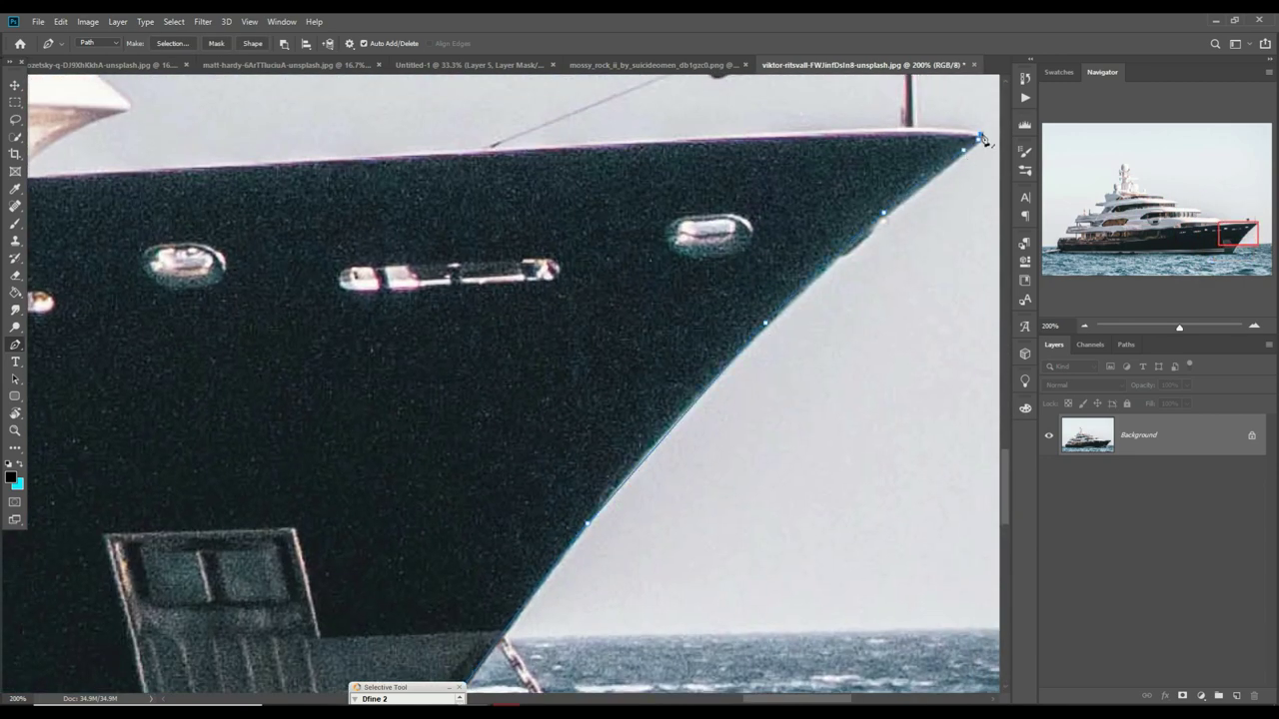
pyautogui.scroll(3, 982, 140)
pyautogui.scroll(2, 631, 482)
pyautogui.click(508, 443)
pyautogui.click(606, 381)
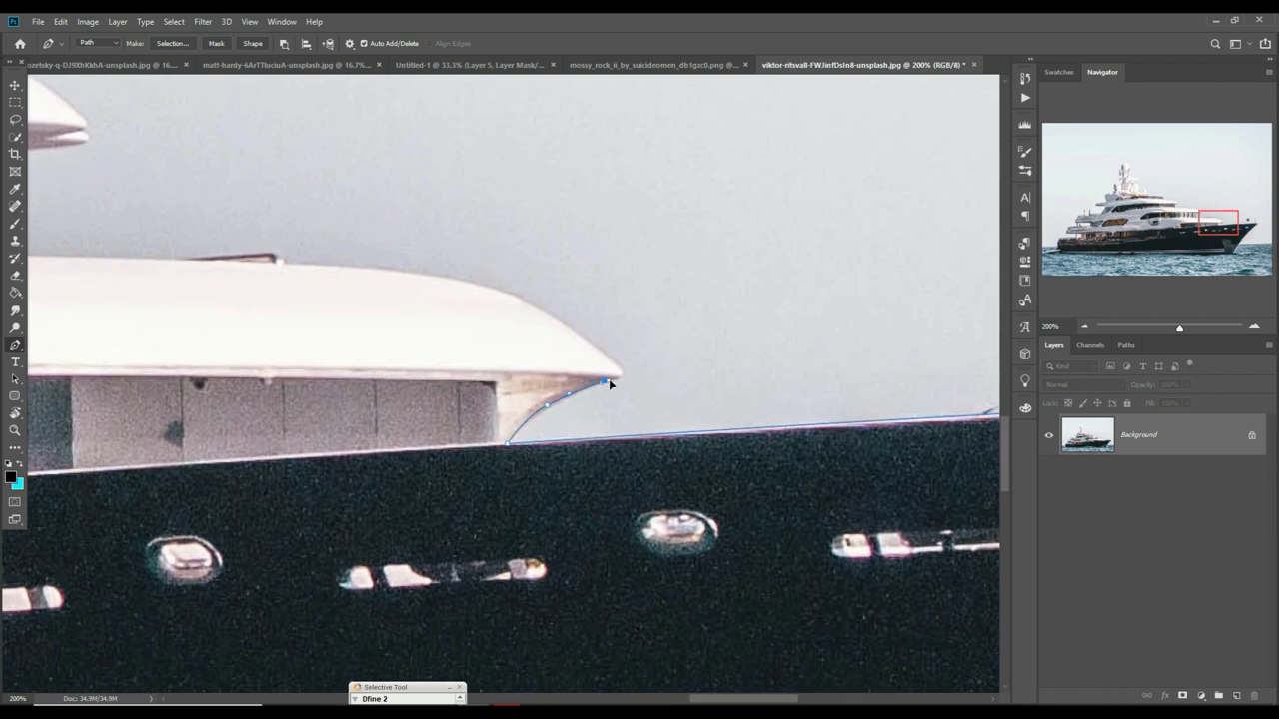
pyautogui.click(278, 261)
pyautogui.moveTo(277, 262); pyautogui.dragTo(470, 355)
pyautogui.click(153, 345)
pyautogui.click(151, 242)
pyautogui.click(222, 236)
pyautogui.click(270, 236)
pyautogui.click(68, 121)
# - Continue the path along the deck, the cabin roof and the upper deck
pyautogui.scroll(3, 300, 400)
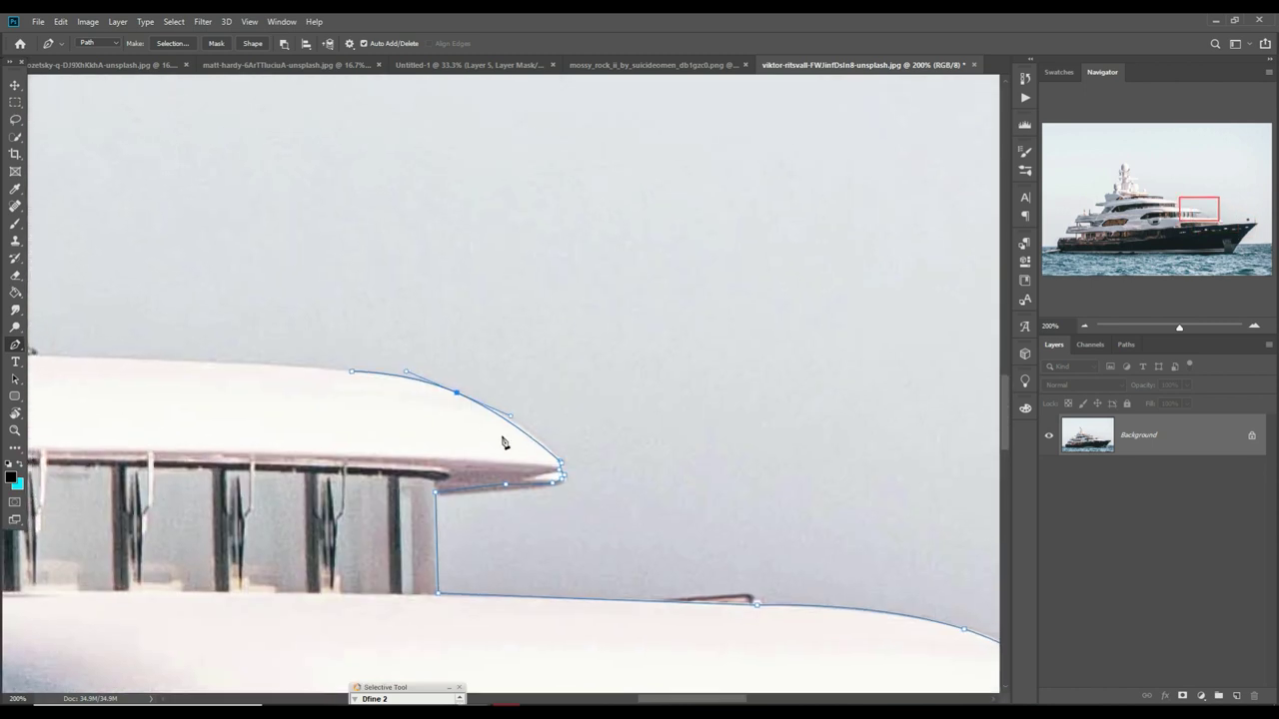
pyautogui.hscroll(-4, 340, 440)
pyautogui.click(326, 445)
pyautogui.click(323, 364)
pyautogui.click(424, 339)
pyautogui.click(338, 288)
pyautogui.click(237, 269)
pyautogui.click(122, 259)
pyautogui.hscroll(-8, 93, 254)
pyautogui.click(872, 319)
pyautogui.click(869, 269)
pyautogui.click(705, 256)
pyautogui.click(439, 245)
pyautogui.click(391, 225)
pyautogui.click(458, 216)
pyautogui.click(513, 193)
pyautogui.click(420, 163)
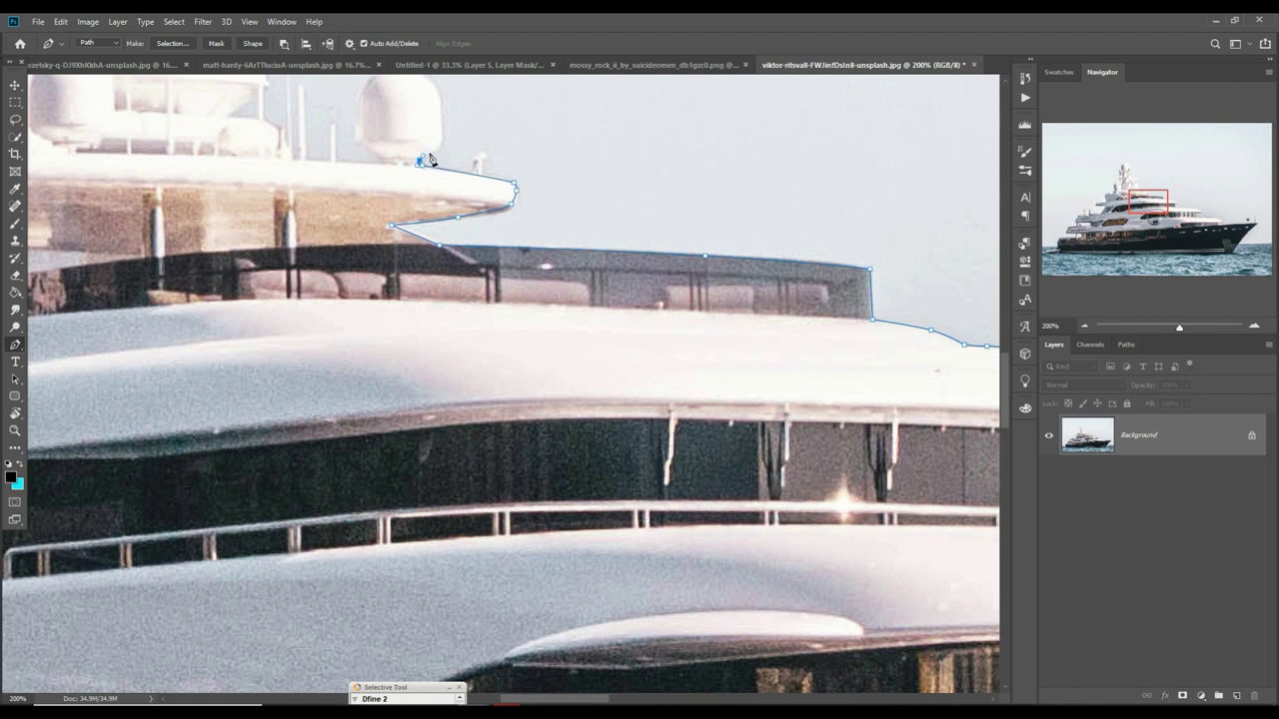
pyautogui.click(440, 146)
pyautogui.click(441, 99)
# - Trace around the small and big domes and up the mast's fittings and crossarm
pyautogui.moveTo(448, 106); pyautogui.dragTo(548, 355)
pyautogui.click(467, 326)
pyautogui.click(456, 351)
pyautogui.click(456, 384)
pyautogui.click(394, 405)
pyautogui.click(373, 373)
pyautogui.click(363, 284)
pyautogui.click(363, 245)
pyautogui.click(330, 201)
pyautogui.click(155, 297)
pyautogui.click(165, 194)
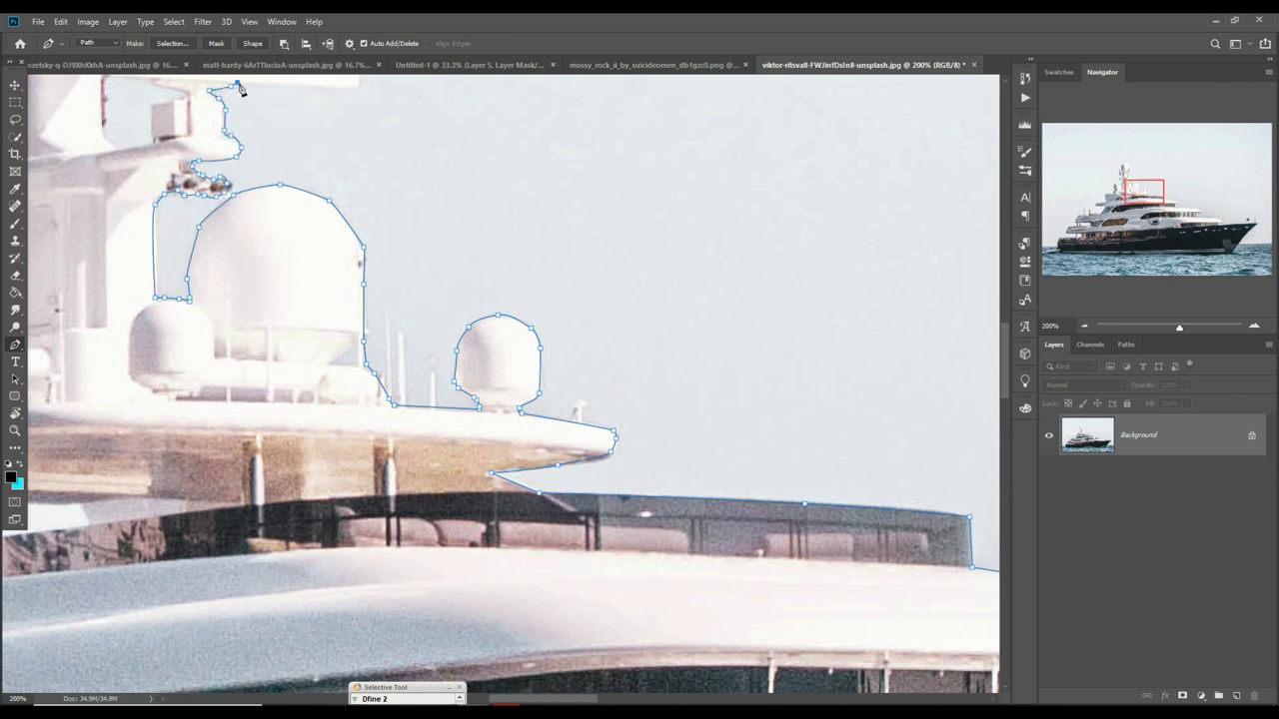
pyautogui.scroll(5, 240, 90)
pyautogui.click(377, 335)
pyautogui.click(380, 302)
pyautogui.click(188, 290)
pyautogui.click(178, 209)
pyautogui.click(110, 226)
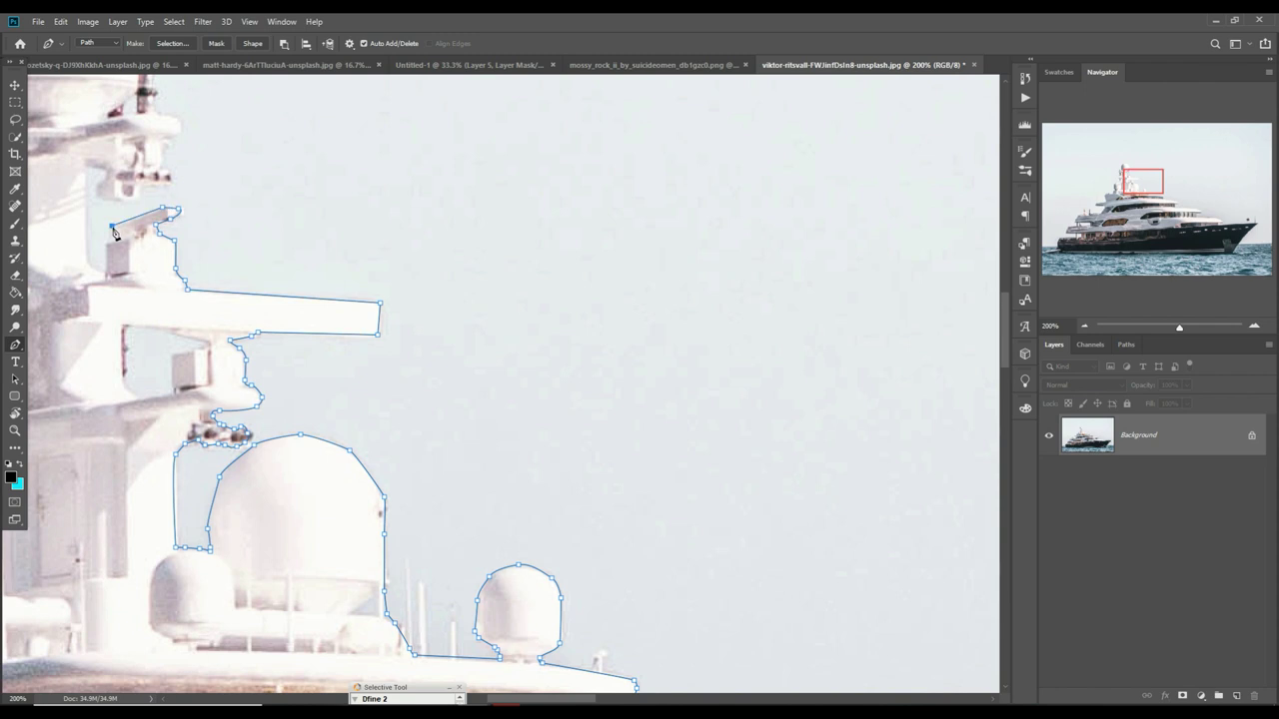
pyautogui.click(93, 162)
pyautogui.click(136, 190)
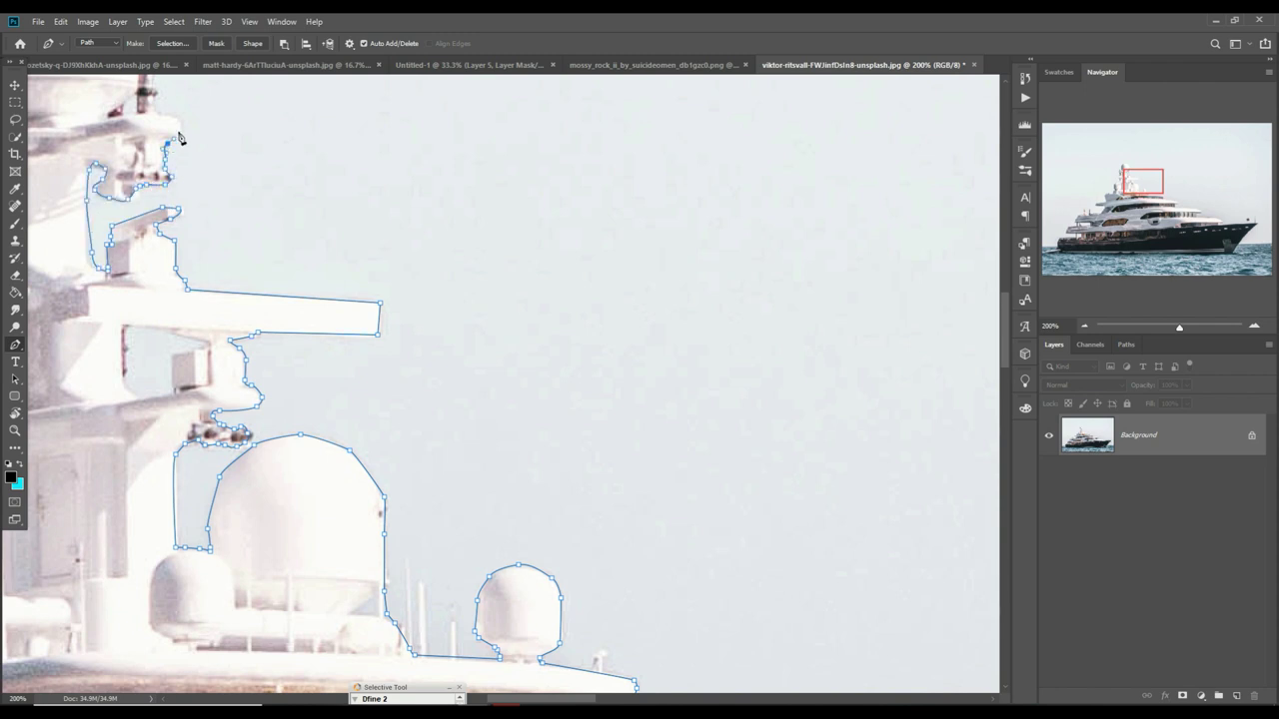
# - Outline the top radar dome, then bring the path down the mast around the left radome
pyautogui.moveTo(180, 137); pyautogui.dragTo(367, 475)
pyautogui.click(353, 370)
pyautogui.click(321, 308)
pyautogui.click(266, 289)
pyautogui.click(197, 315)
pyautogui.click(167, 368)
pyautogui.click(164, 447)
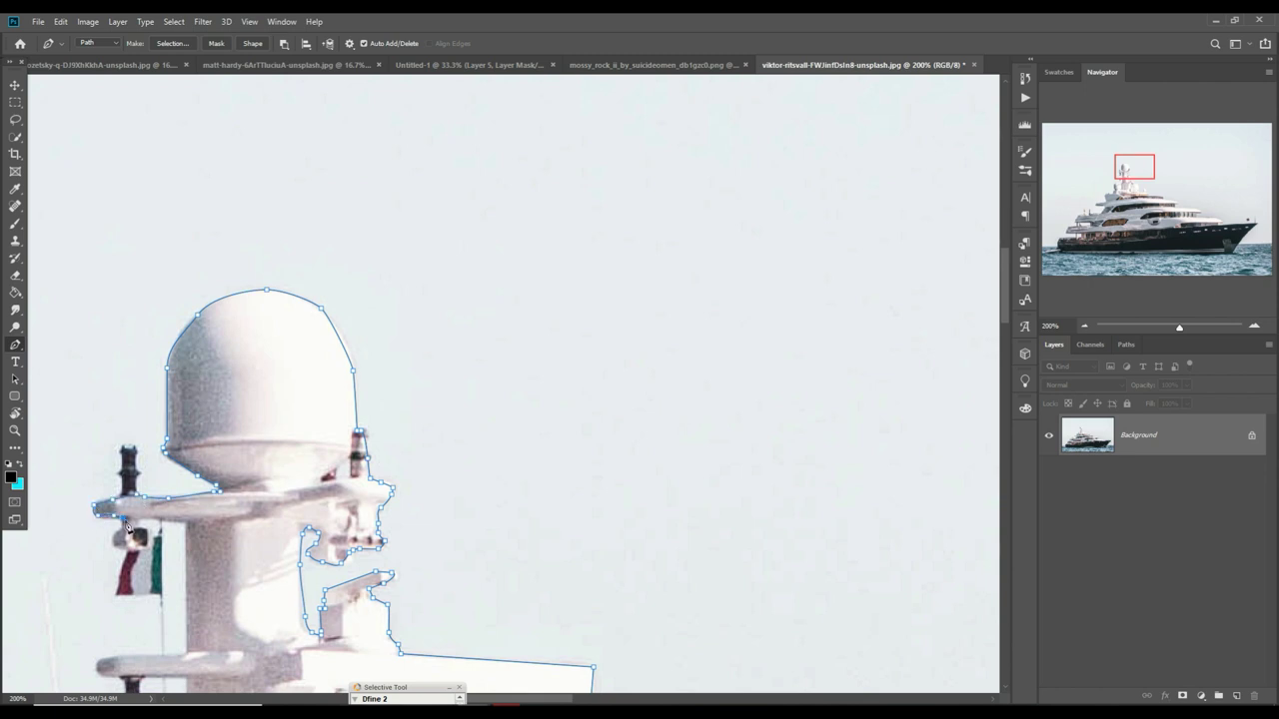
pyautogui.moveTo(183, 529); pyautogui.dragTo(371, 290)
pyautogui.click(300, 414)
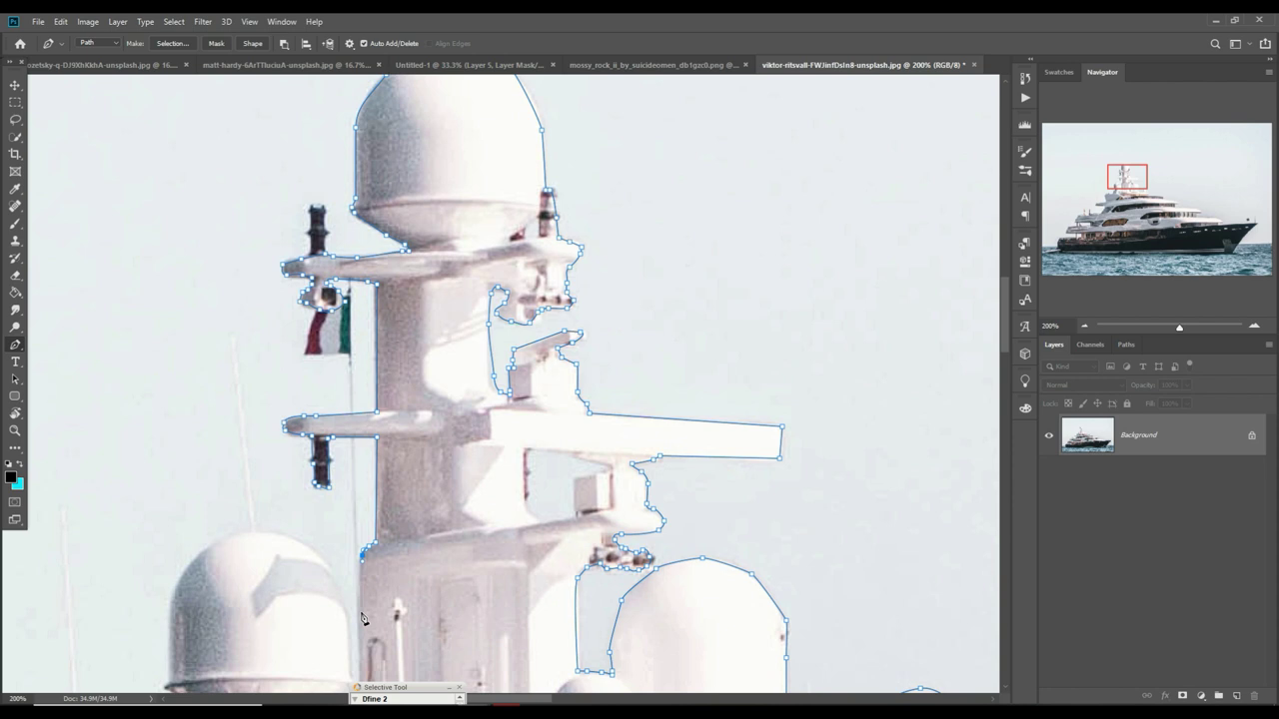
pyautogui.moveTo(362, 619); pyautogui.dragTo(401, 411)
pyautogui.click(402, 514)
pyautogui.moveTo(392, 488)
pyautogui.mouseDown()
pyautogui.moveTo(300, 332)
pyautogui.moveTo(211, 487)
pyautogui.mouseUp()
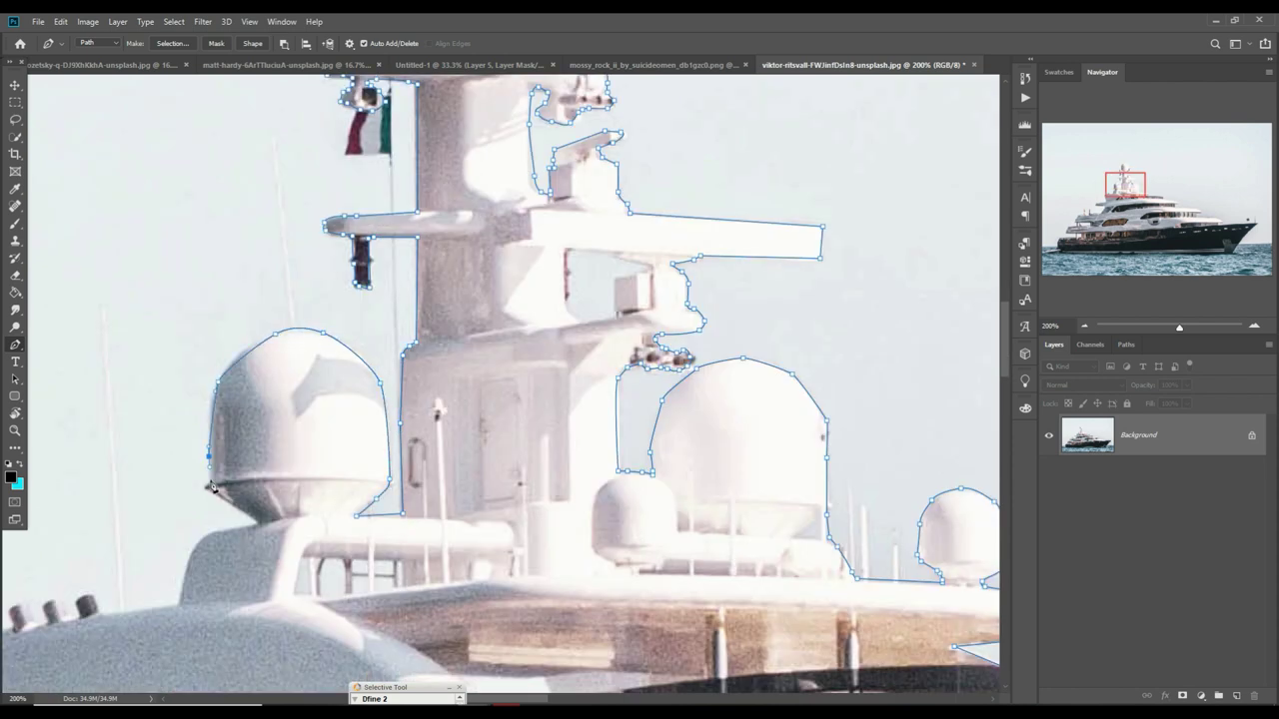
# - Finish the path along the lower and rear decks to the hull, then zoom out to review
pyautogui.moveTo(179, 616); pyautogui.dragTo(678, 431)
pyautogui.click(519, 433)
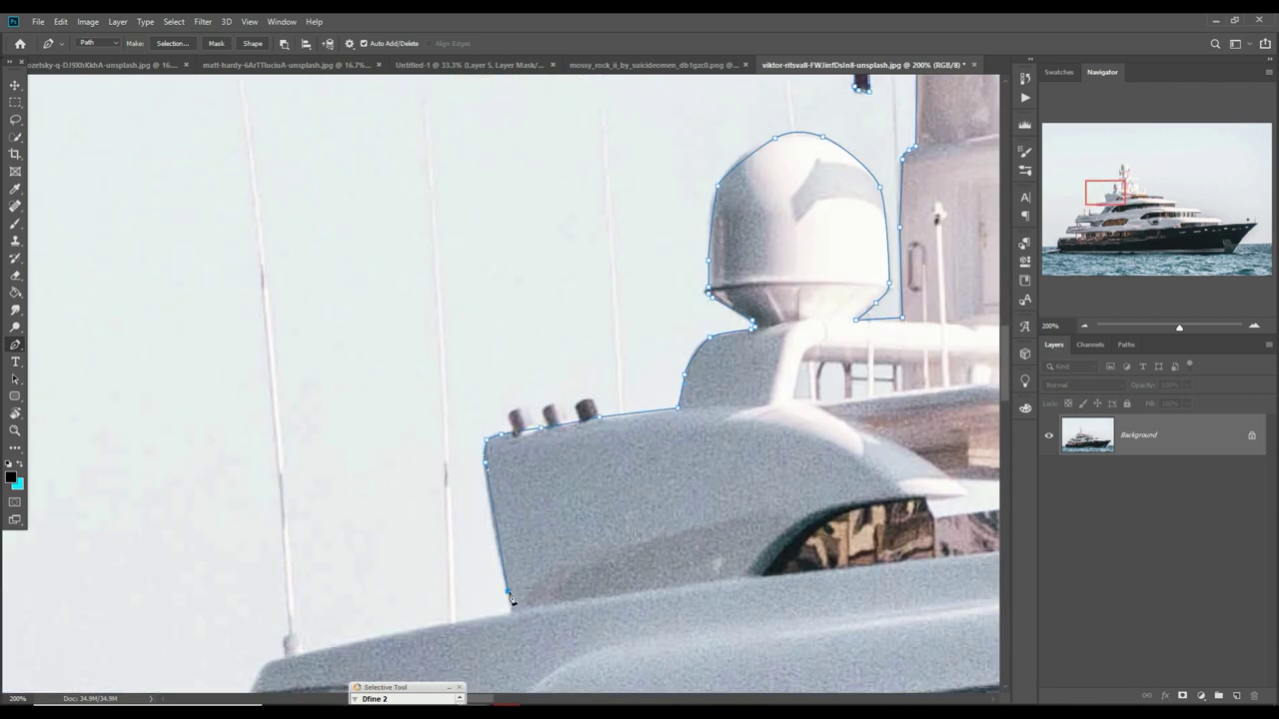
pyautogui.moveTo(510, 597); pyautogui.dragTo(679, 495)
pyautogui.click(509, 527)
pyautogui.moveTo(667, 635); pyautogui.dragTo(684, 430)
pyautogui.click(667, 447)
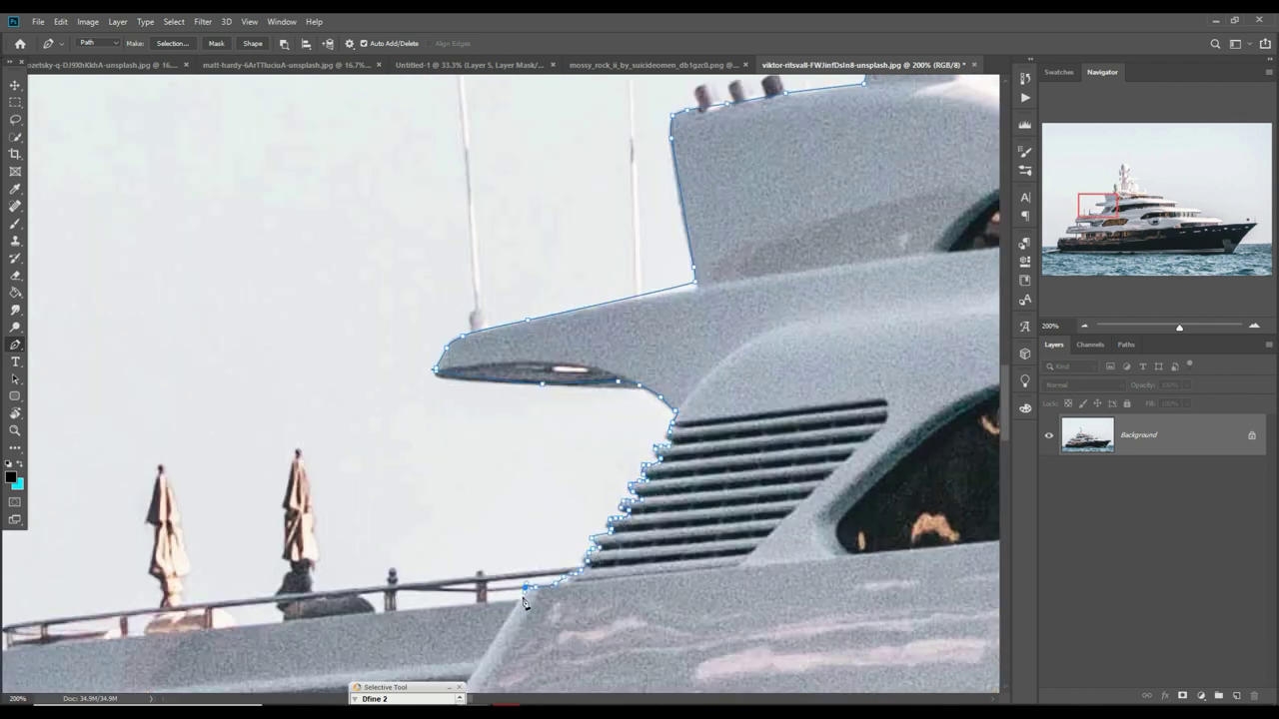
pyautogui.moveTo(524, 601); pyautogui.dragTo(894, 451)
pyautogui.click(368, 509)
pyautogui.click(352, 649)
pyautogui.moveTo(369, 659); pyautogui.dragTo(386, 338)
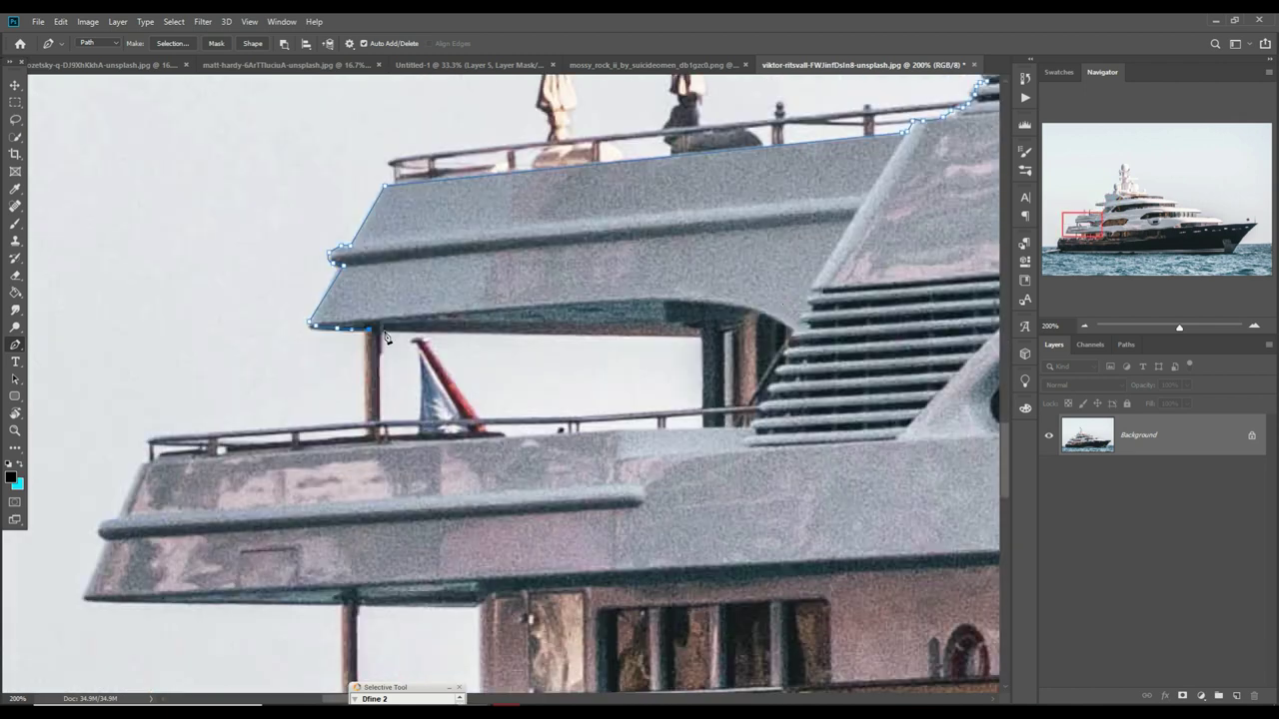
pyautogui.click(149, 461)
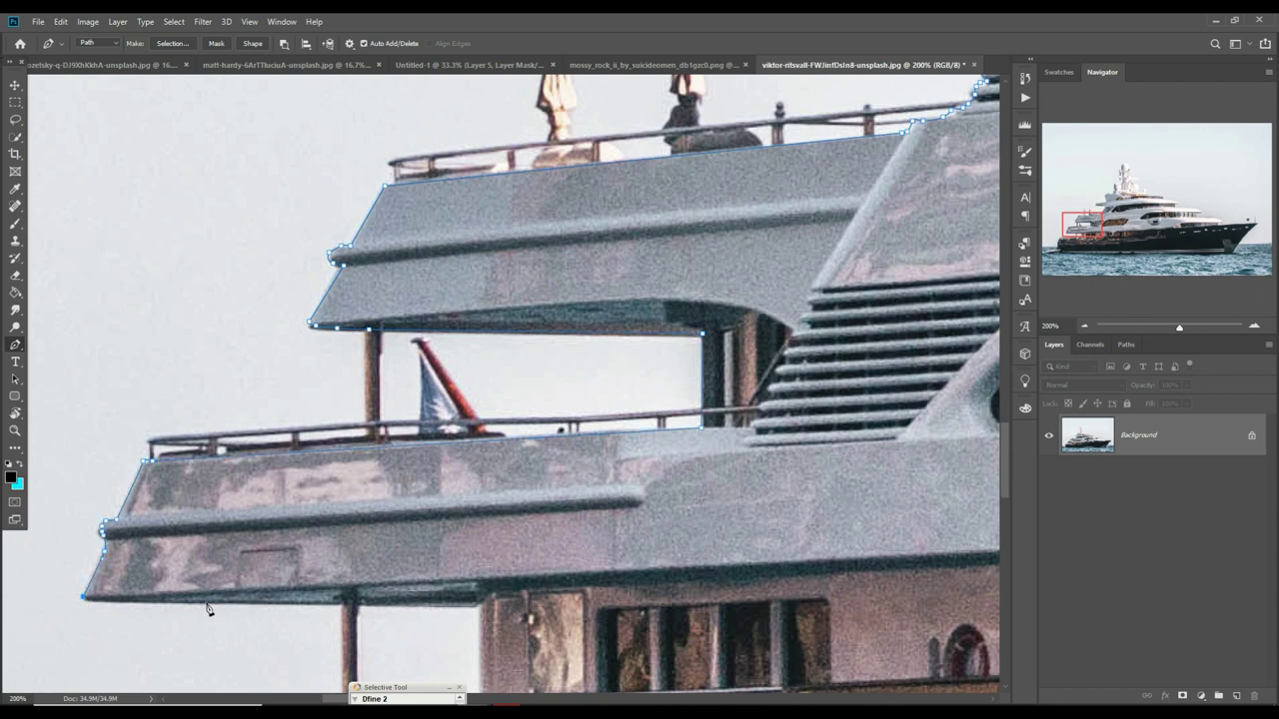
pyautogui.click(348, 600)
pyautogui.moveTo(376, 610); pyautogui.dragTo(377, 321)
pyautogui.moveTo(486, 443); pyautogui.dragTo(826, 323)
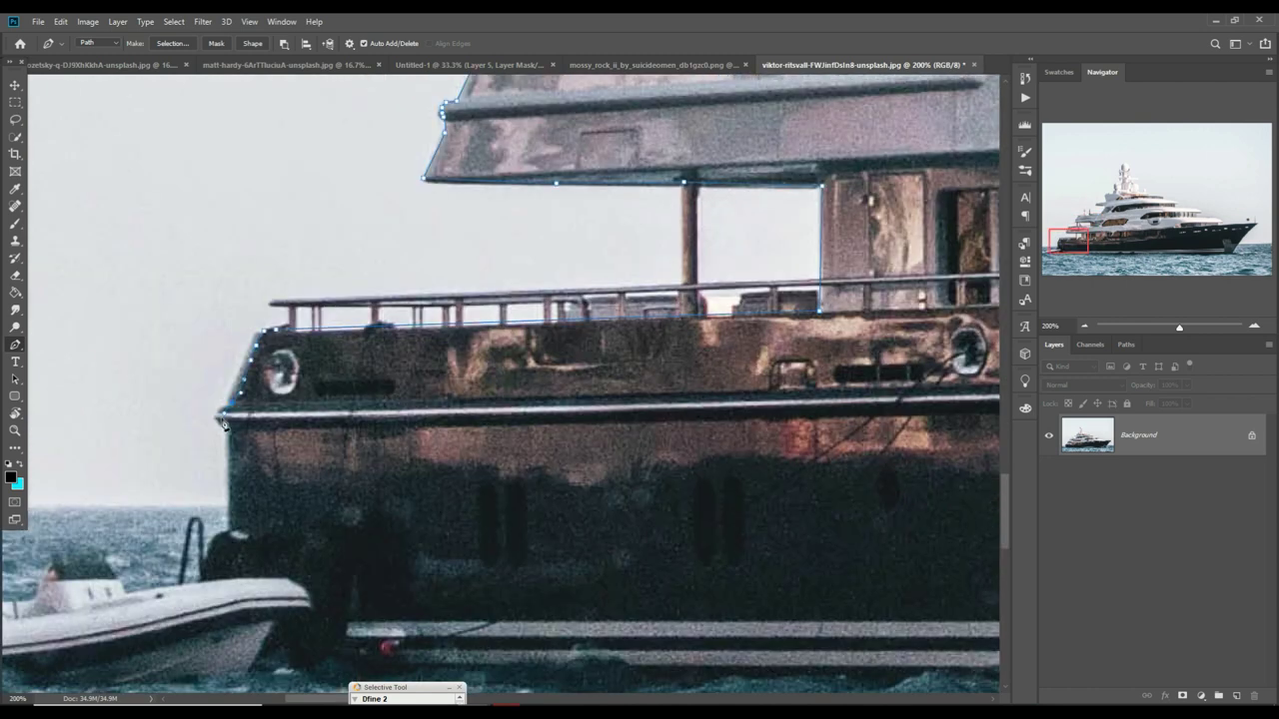
pyautogui.moveTo(380, 600); pyautogui.dragTo(480, 260)
pyautogui.moveTo(402, 267)
pyautogui.mouseDown()
pyautogui.moveTo(502, 326)
pyautogui.moveTo(543, 374)
pyautogui.mouseUp()
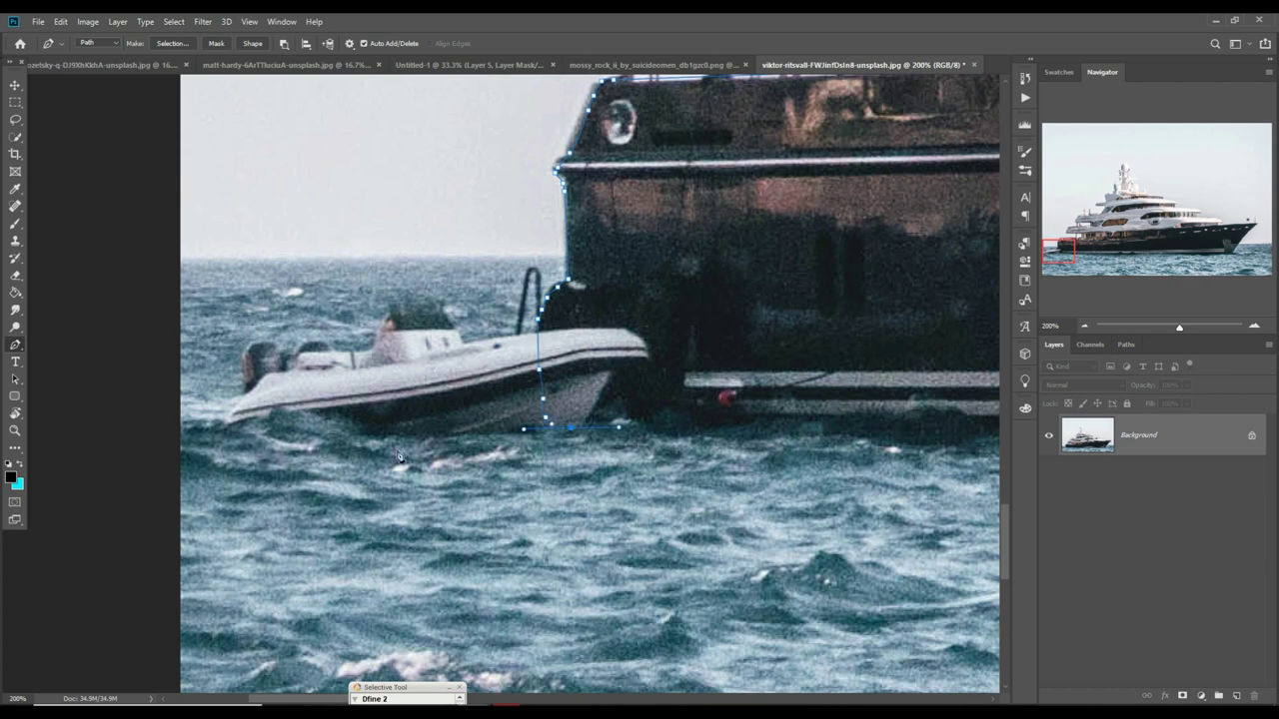
pyautogui.hotkey('ctrl', '0')
pyautogui.hotkey('ctrl', '-')
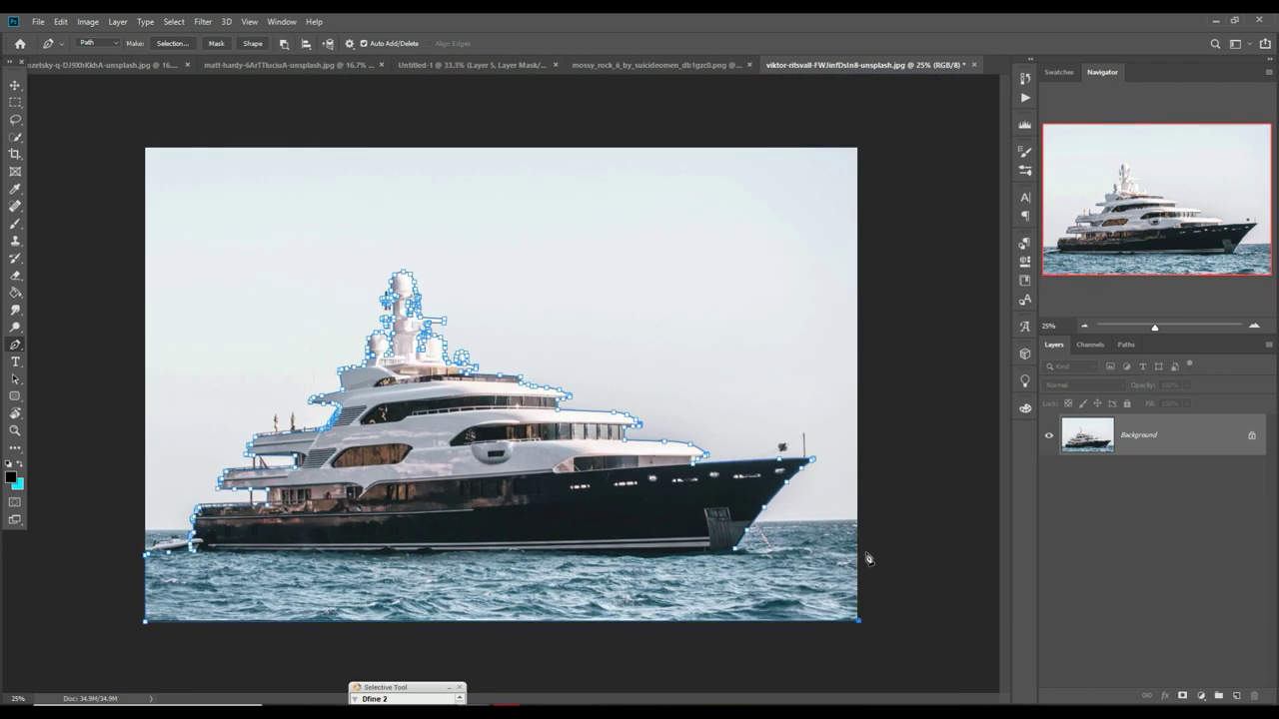
# - Move the cut-out yacht into Untitled-1 and scale it into the glass mouth
pyautogui.hotkey('ctrl', '0')
pyautogui.rightClick(501, 378)
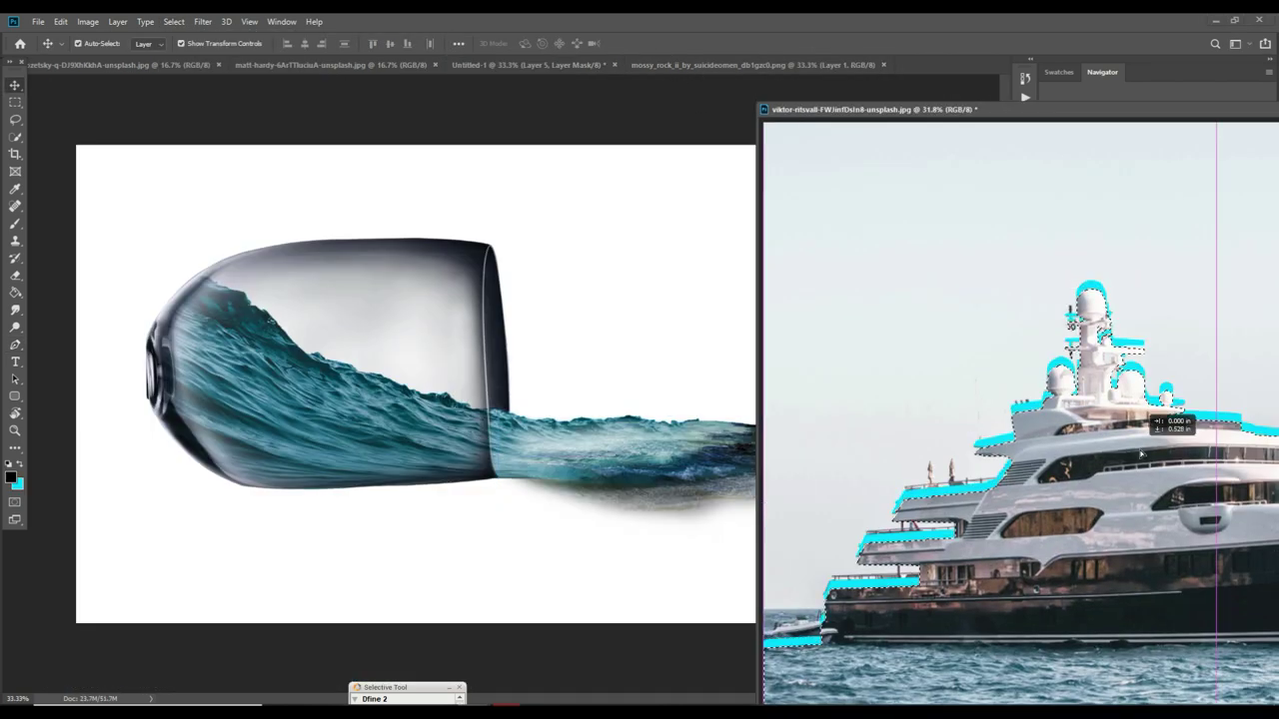
pyautogui.moveTo(1141, 455); pyautogui.dragTo(559, 400)
pyautogui.hotkey('ctrl', 't')
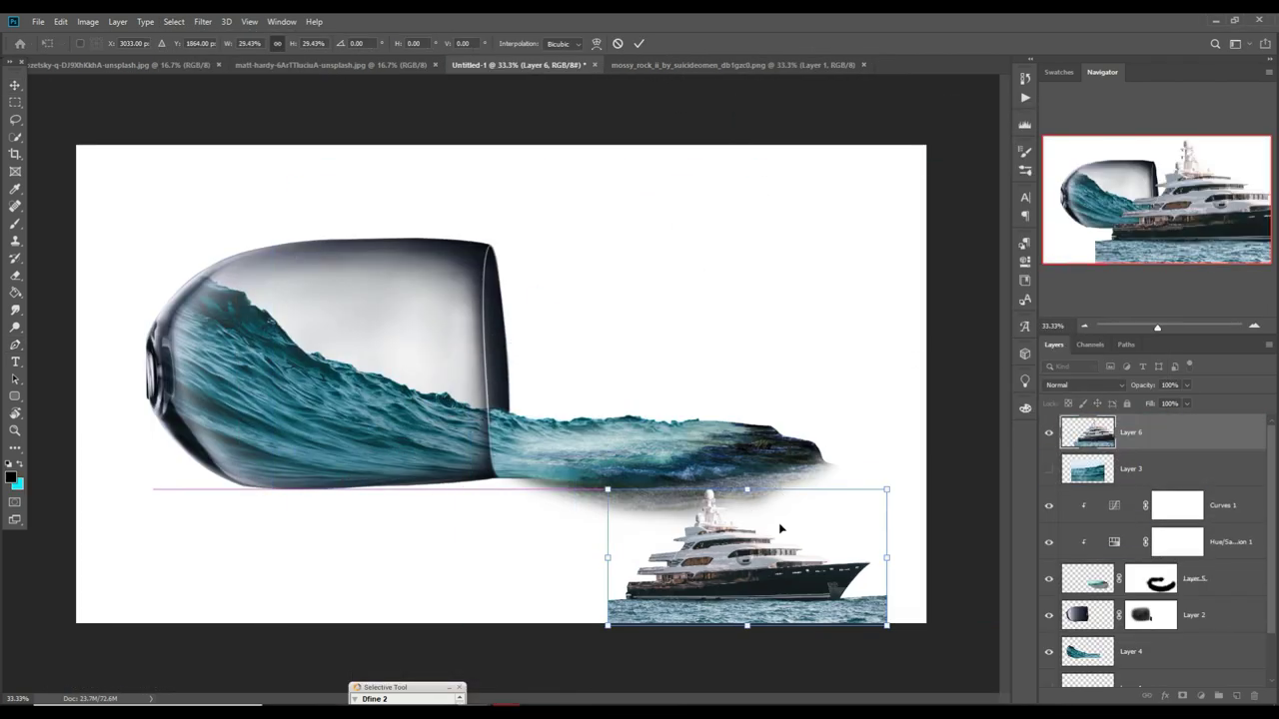
pyautogui.moveTo(780, 530); pyautogui.dragTo(670, 352)
pyautogui.press('Return')
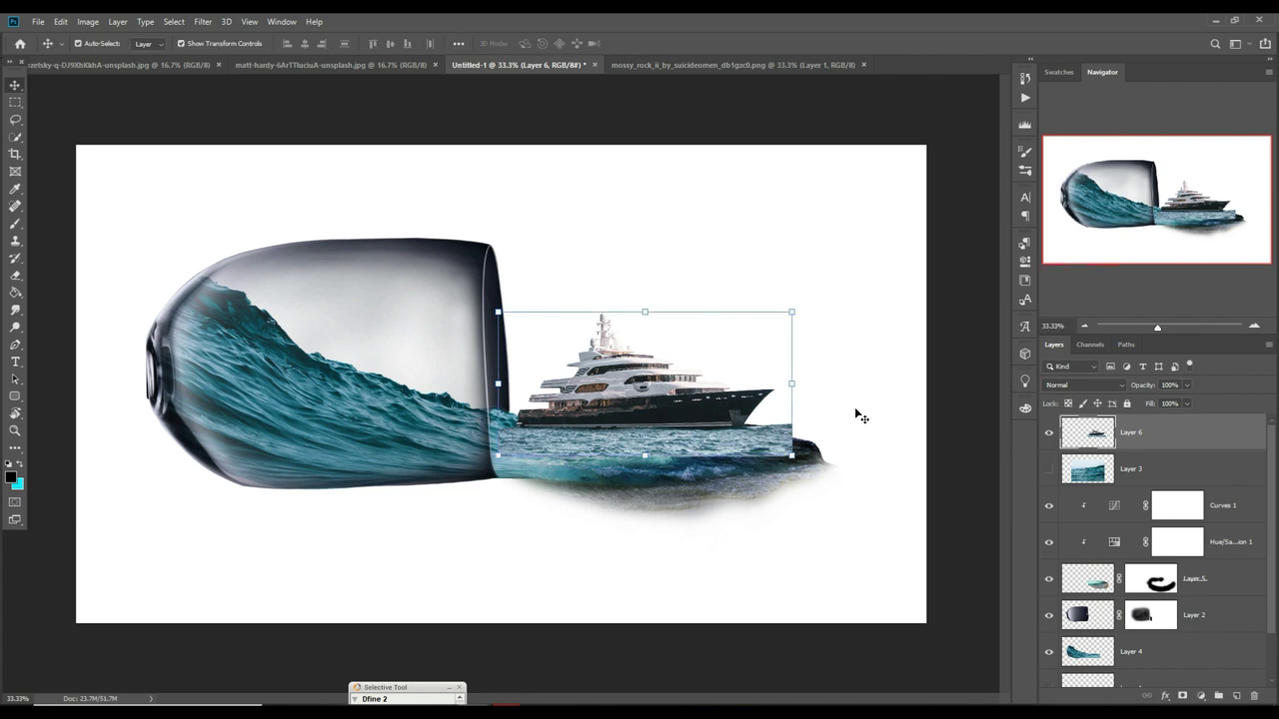
# - Add a layer mask to the yacht and paint black over its right and lower water edges
pyautogui.click(1182, 695)
pyautogui.press('b')
pyautogui.press('d')
pyautogui.click(21, 465)
pyautogui.press(']')
pyautogui.press(']')
pyautogui.press(']')
pyautogui.moveTo(814, 439); pyautogui.dragTo(725, 447)
pyautogui.press('[')
pyautogui.moveTo(780, 502)
pyautogui.mouseDown()
pyautogui.moveTo(757, 486)
pyautogui.moveTo(514, 490)
pyautogui.moveTo(612, 467)
pyautogui.mouseUp()
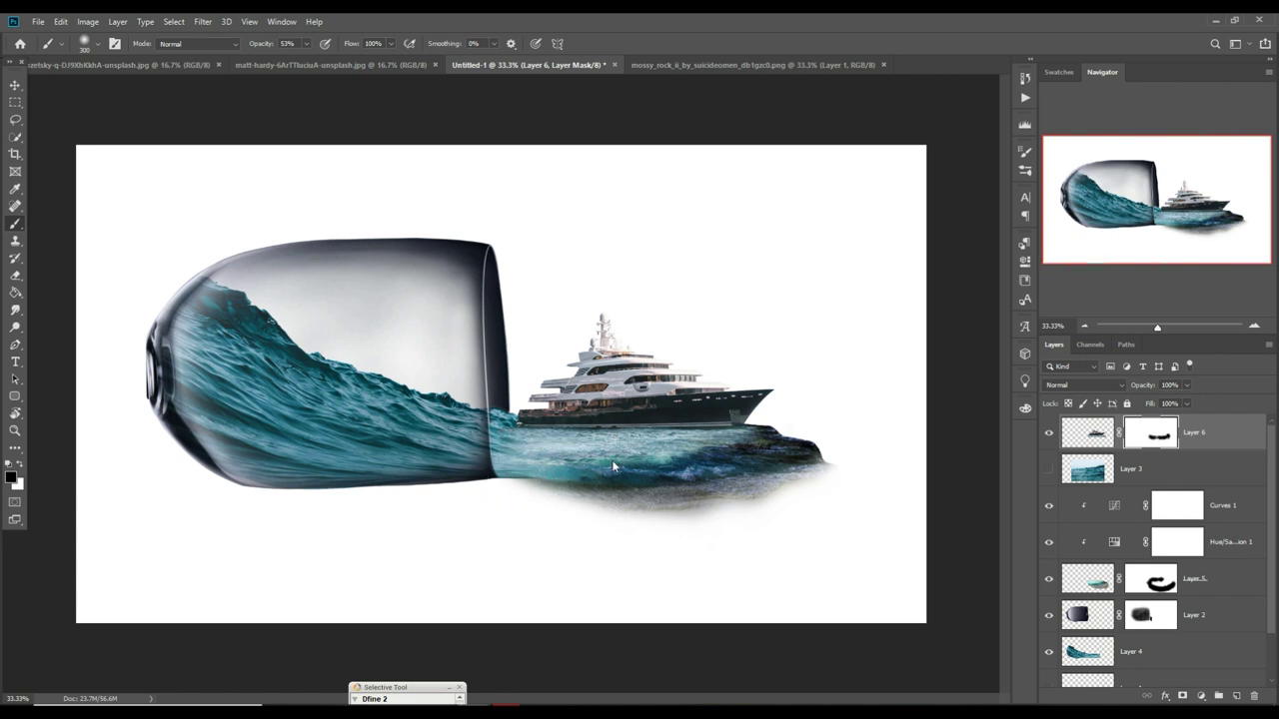
# - Carry the mossy rock photo into the composite as a new layer
pyautogui.press('v')
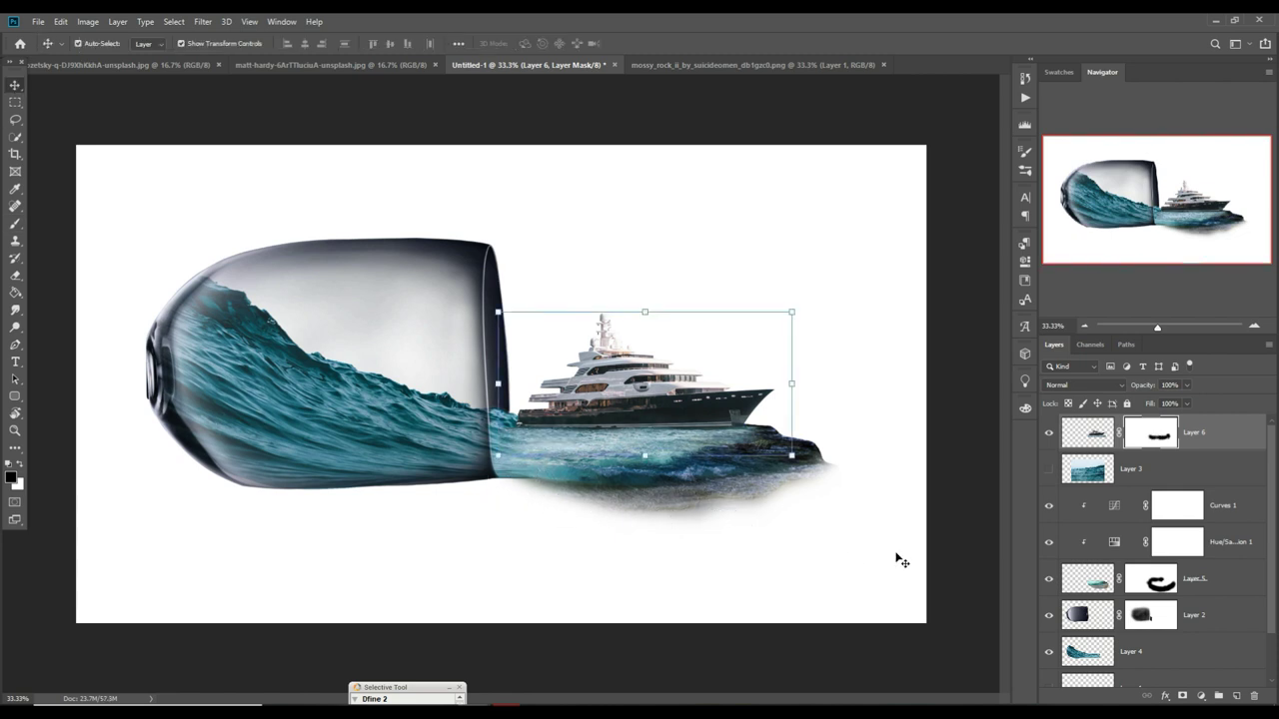
pyautogui.moveTo(699, 64); pyautogui.dragTo(685, 98)
pyautogui.moveTo(884, 375); pyautogui.dragTo(546, 552)
# - Shrink the mossy rock to about 16% and set it by the glass rim beside the water
pyautogui.click(1193, 100)
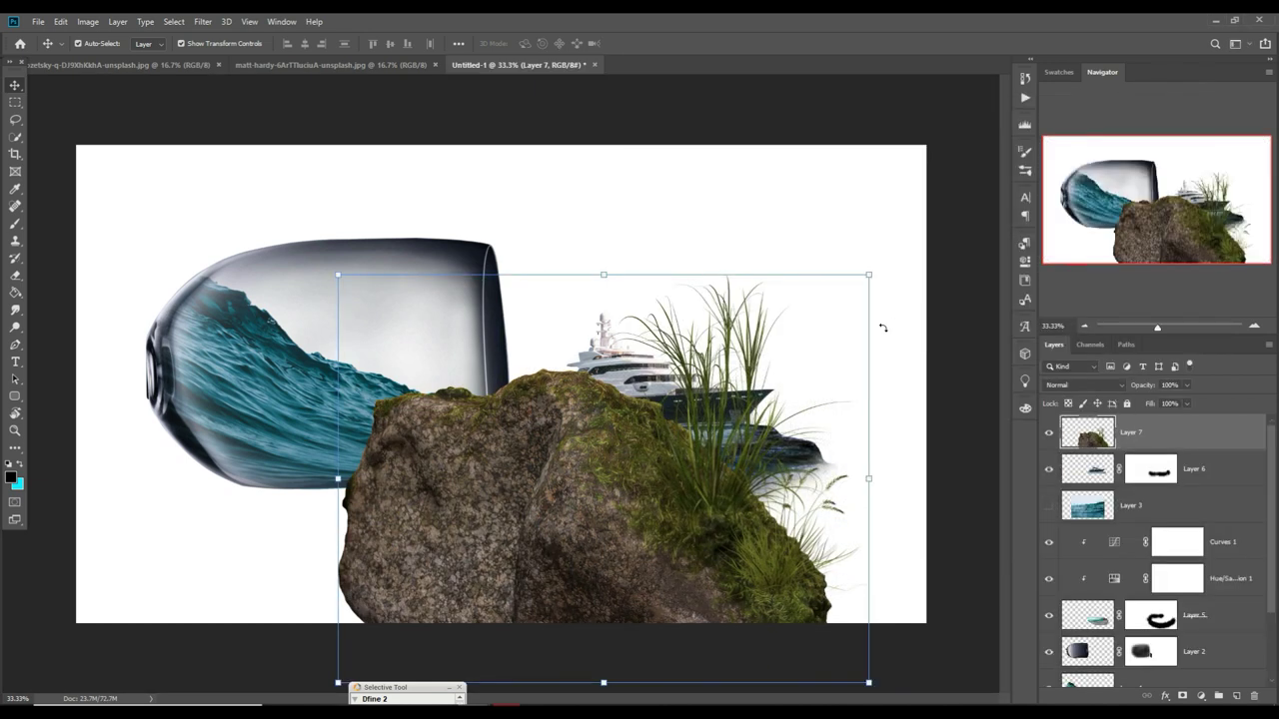
pyautogui.moveTo(874, 280); pyautogui.dragTo(625, 571)
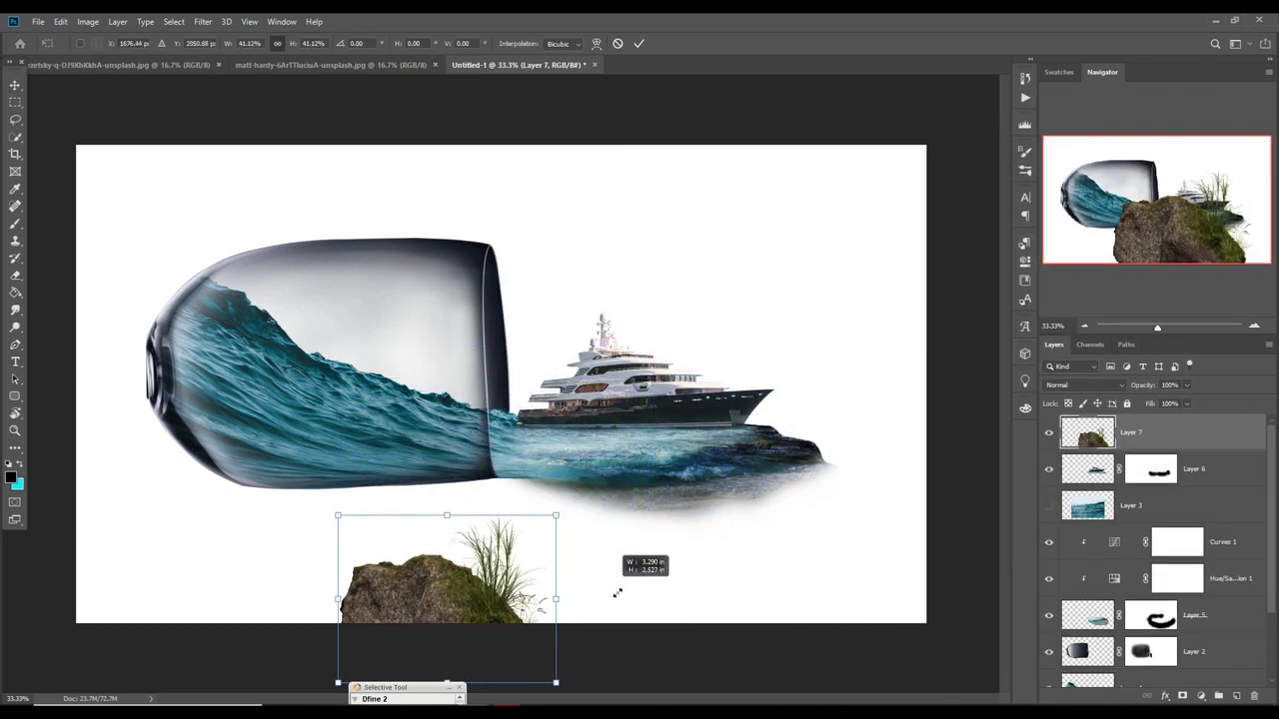
pyautogui.moveTo(450, 599); pyautogui.dragTo(492, 570)
pyautogui.moveTo(622, 456)
pyautogui.mouseDown()
pyautogui.moveTo(594, 492)
pyautogui.moveTo(542, 471)
pyautogui.mouseUp()
pyautogui.moveTo(489, 546)
pyautogui.mouseDown()
pyautogui.moveTo(561, 494)
pyautogui.moveTo(559, 475)
pyautogui.mouseUp()
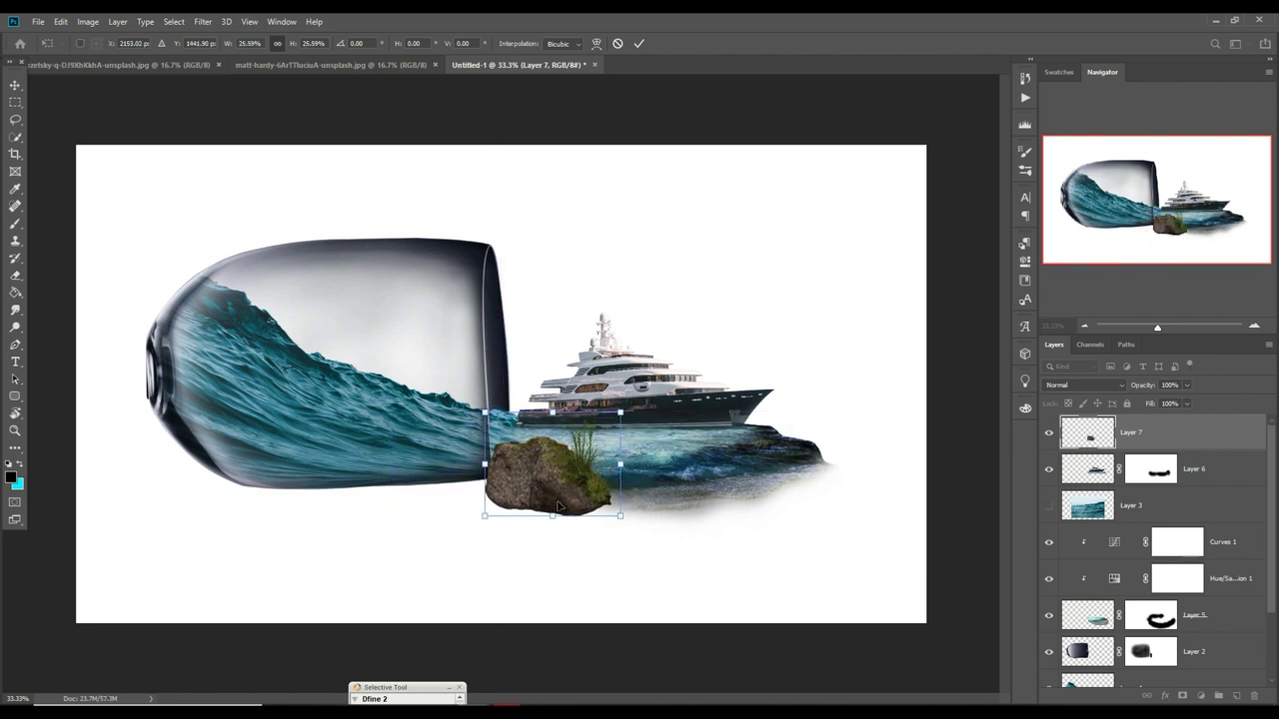
pyautogui.moveTo(620, 413); pyautogui.dragTo(575, 450)
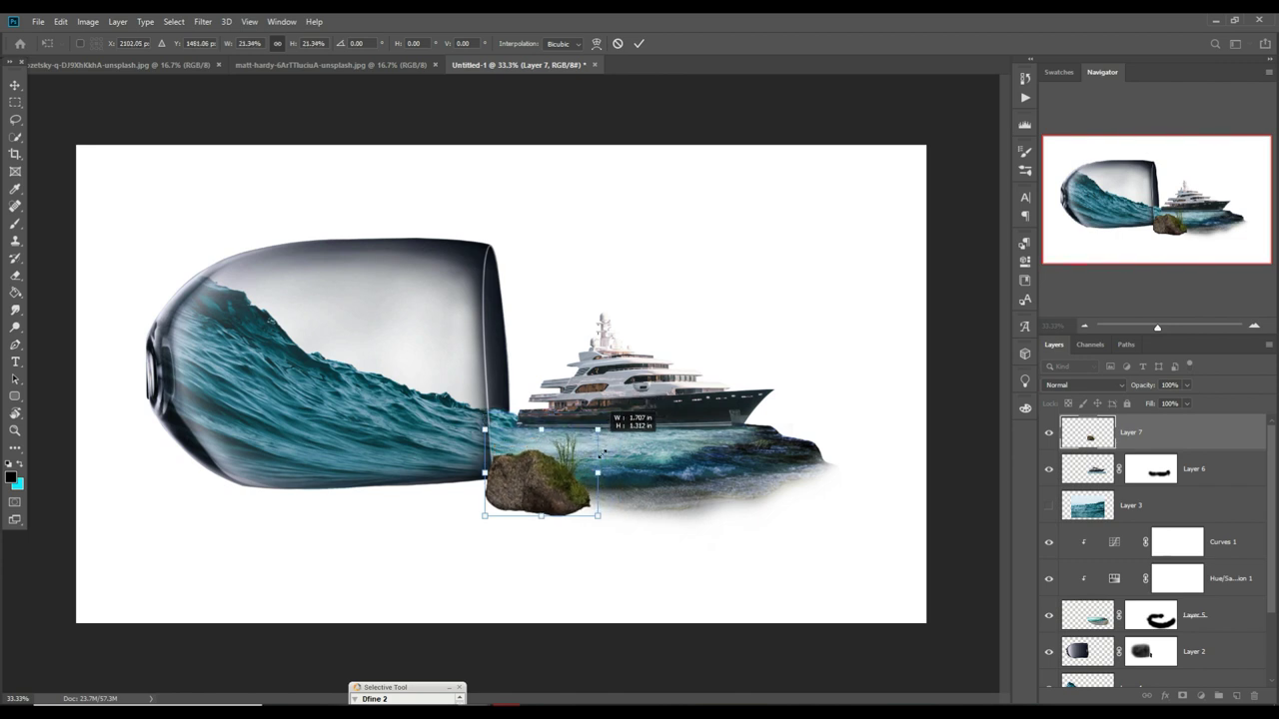
pyautogui.moveTo(541, 504); pyautogui.dragTo(549, 496)
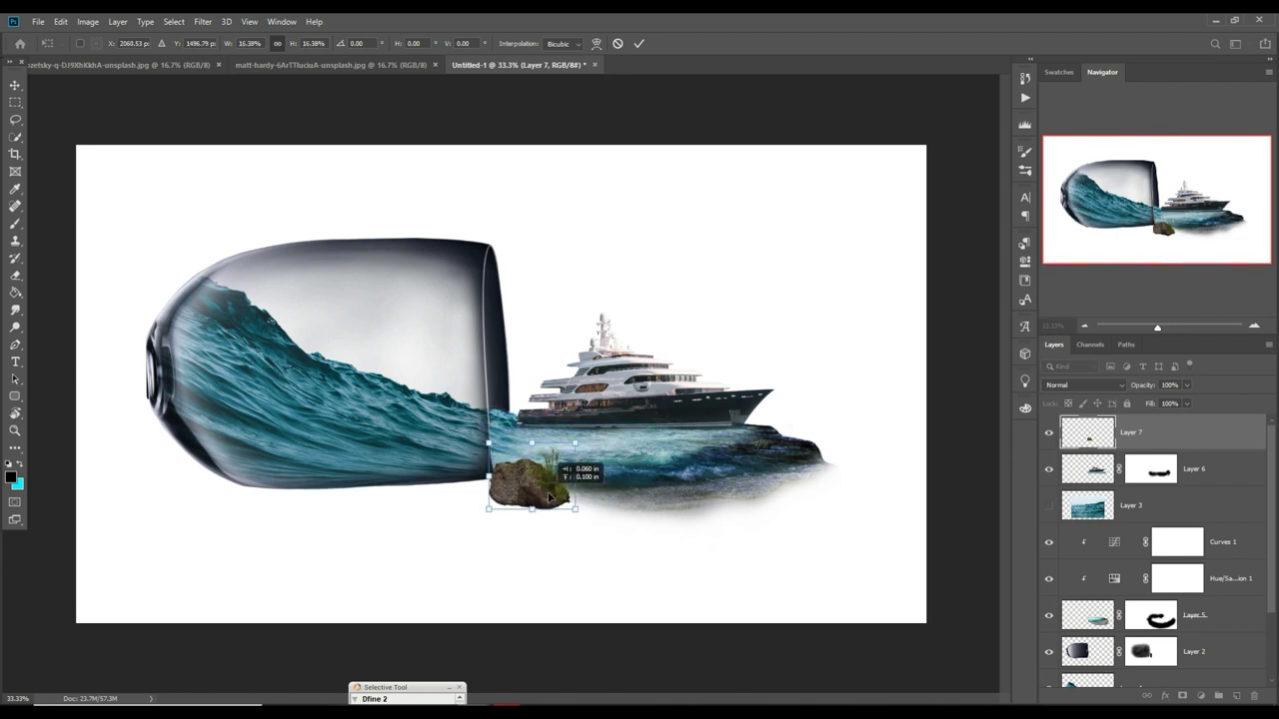
pyautogui.click(637, 46)
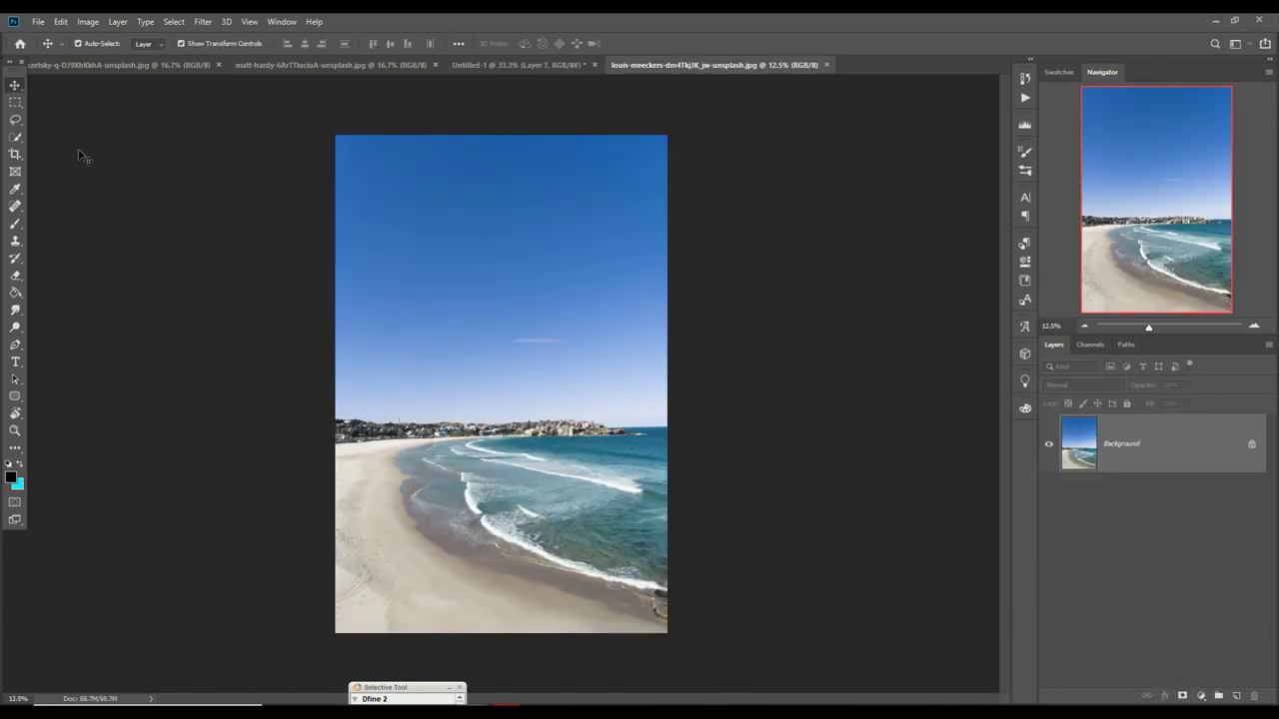
# - Lasso the beach and surf in the beach photo and drag it into Untitled-1
pyautogui.click(15, 120)
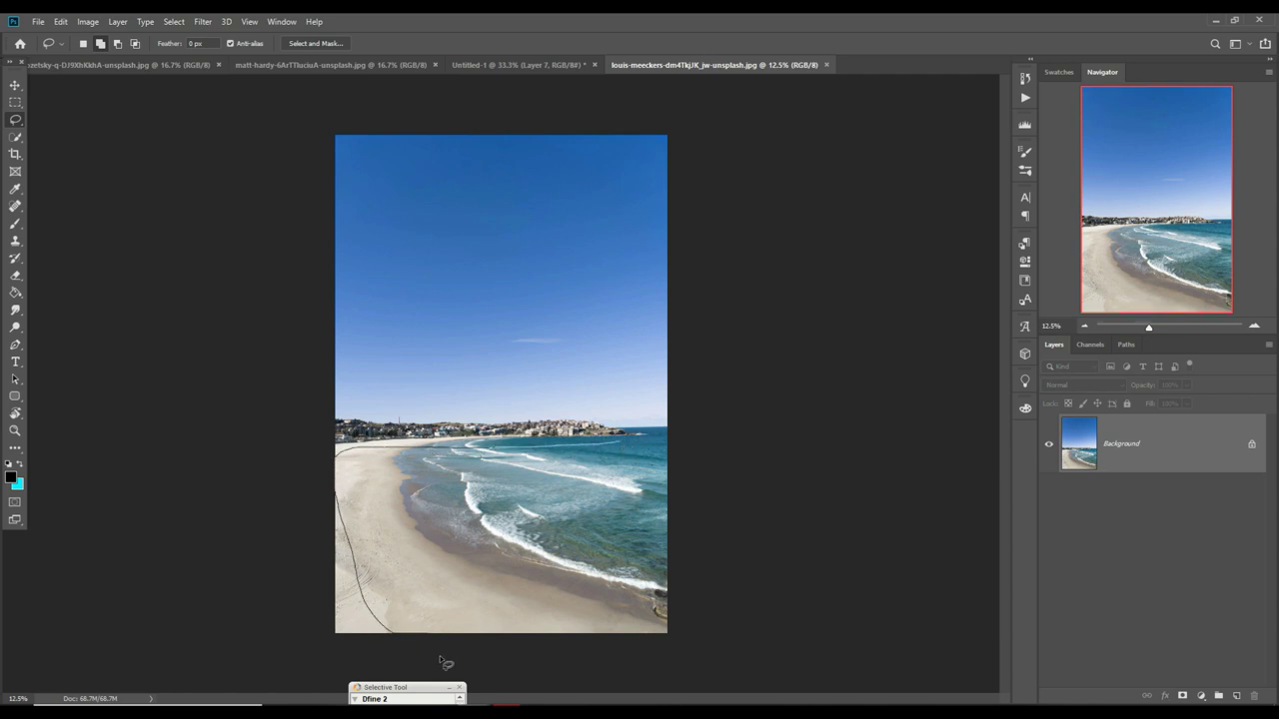
pyautogui.moveTo(679, 667); pyautogui.dragTo(690, 483)
pyautogui.moveTo(624, 450); pyautogui.dragTo(625, 451)
pyautogui.press('v')
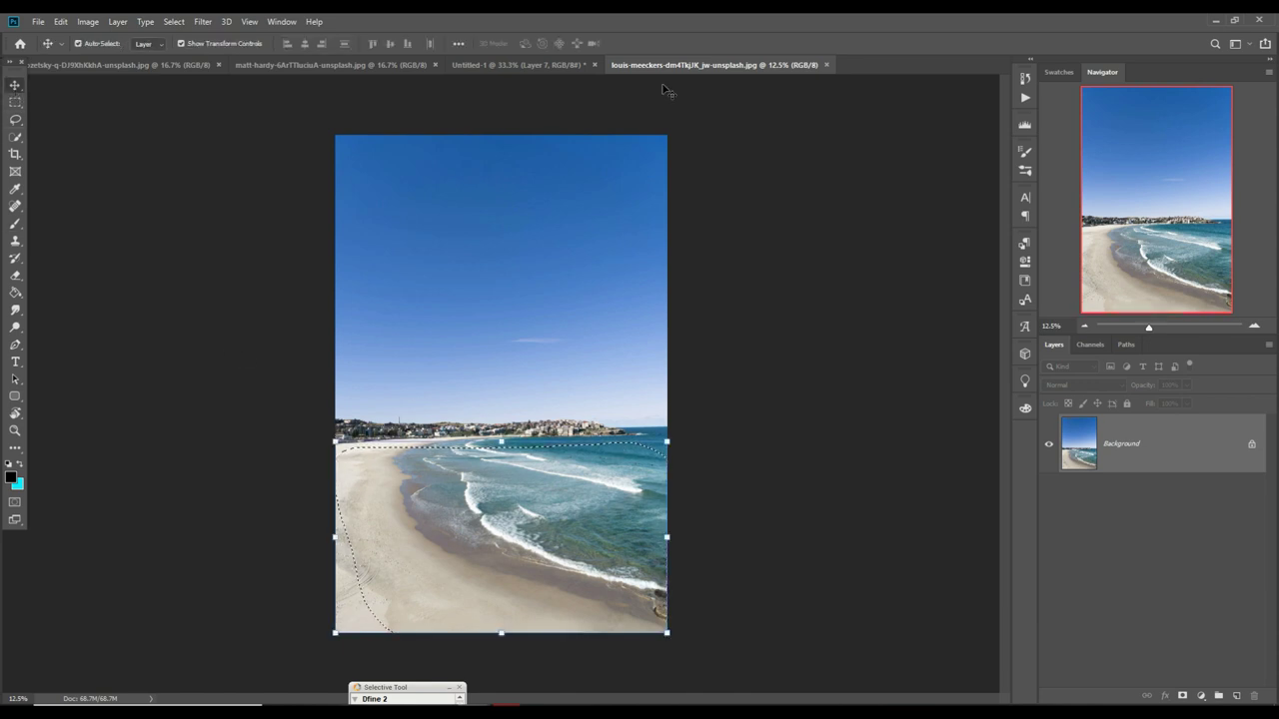
pyautogui.moveTo(686, 66); pyautogui.dragTo(694, 110)
pyautogui.moveTo(851, 490)
pyautogui.mouseDown()
pyautogui.moveTo(860, 510)
pyautogui.moveTo(574, 490)
pyautogui.mouseUp()
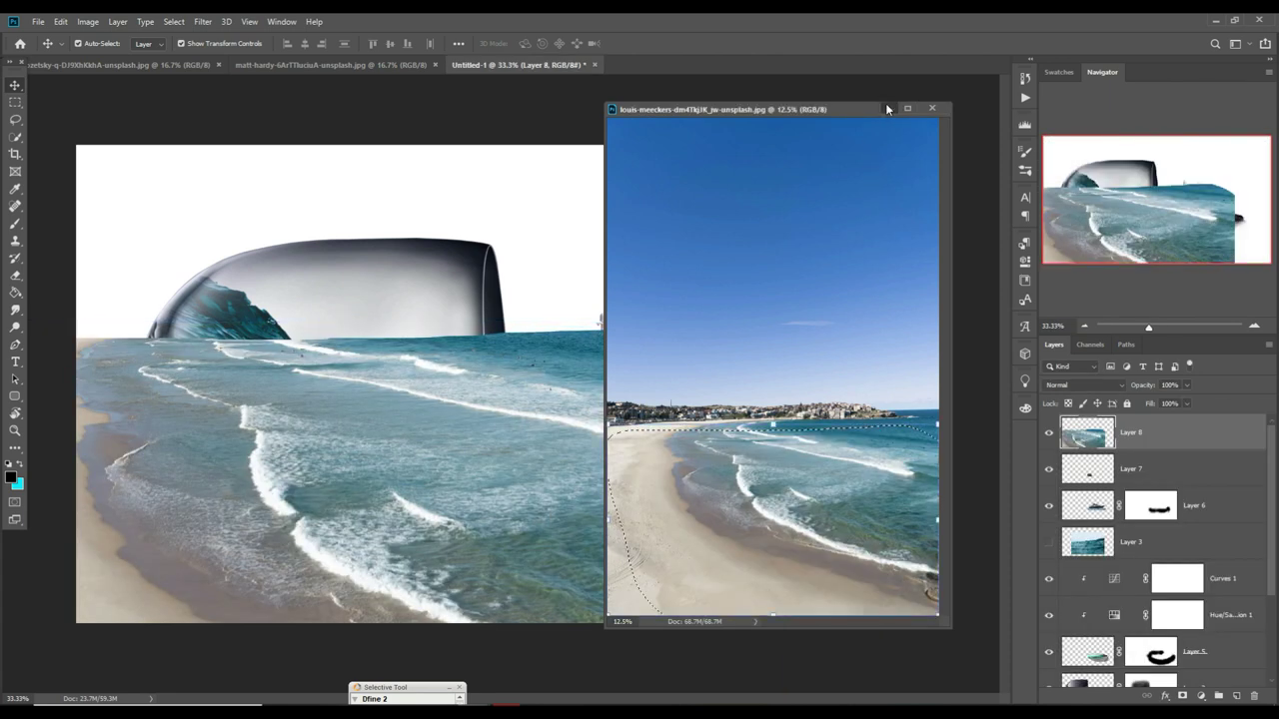
pyautogui.click(888, 108)
# - Warp the beach layer, then flip it horizontally
pyautogui.click(60, 21)
pyautogui.moveTo(81, 326)
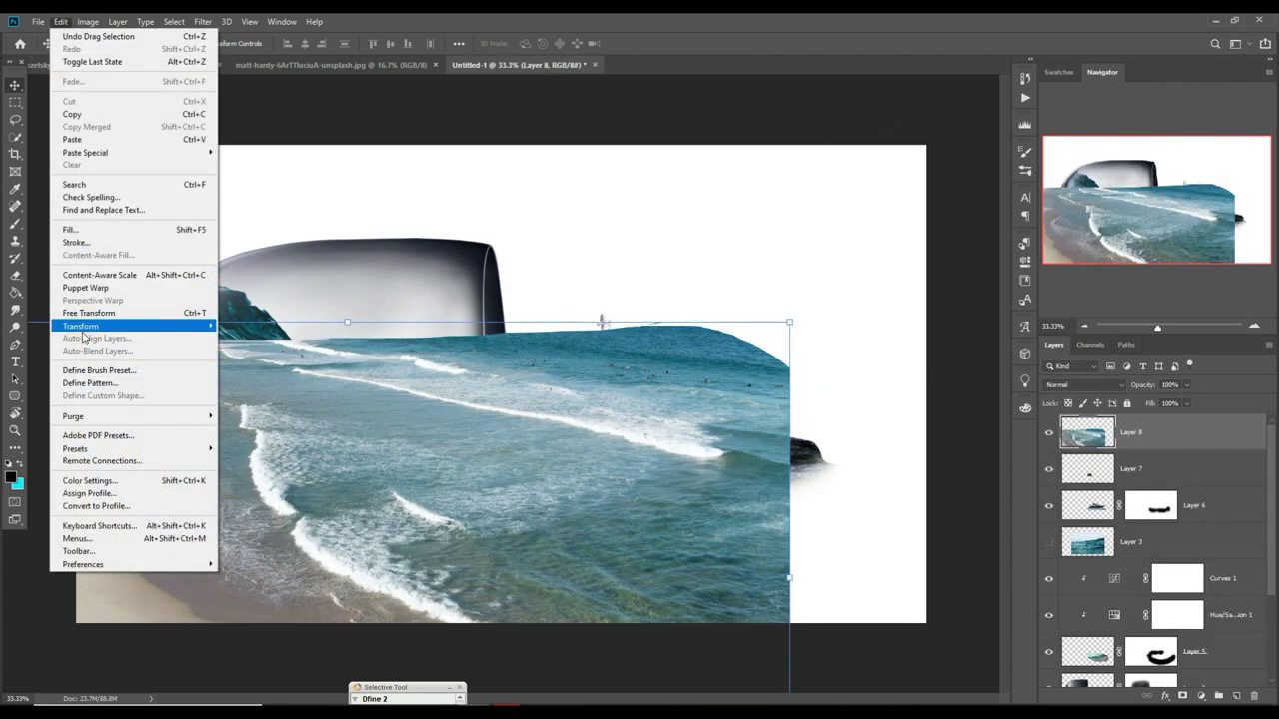
pyautogui.click(238, 409)
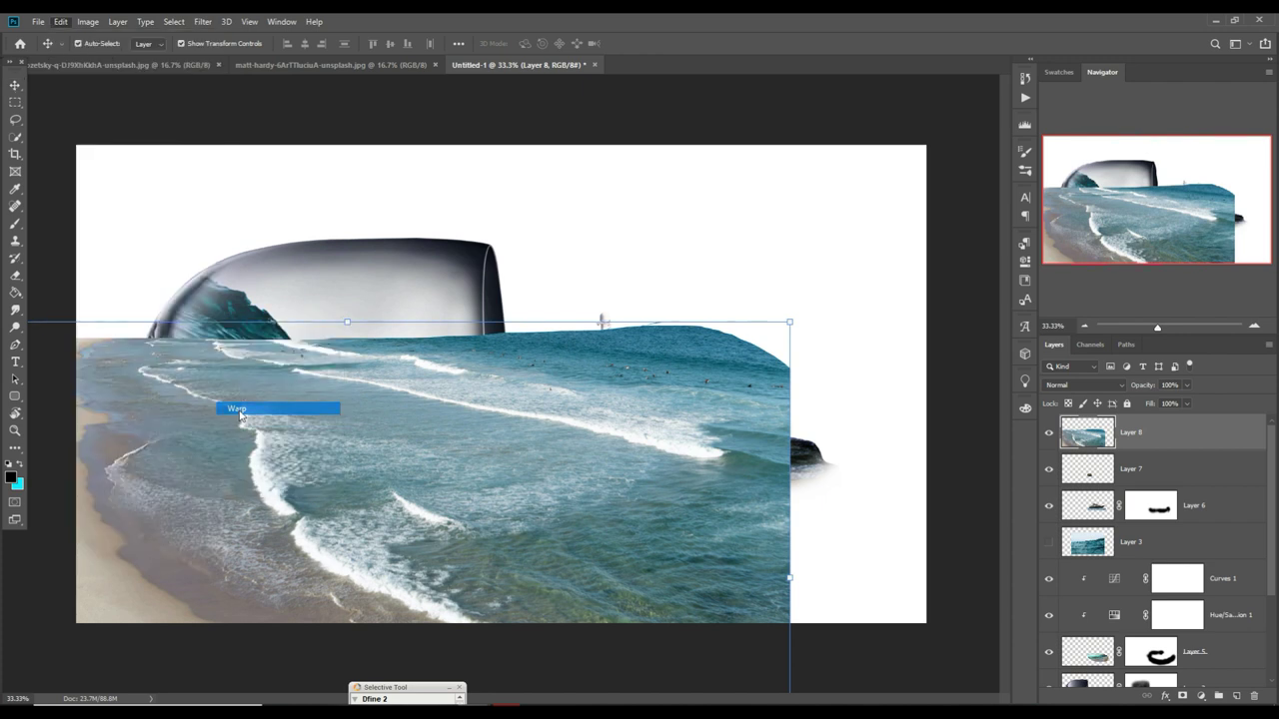
pyautogui.click(637, 44)
pyautogui.click(60, 21)
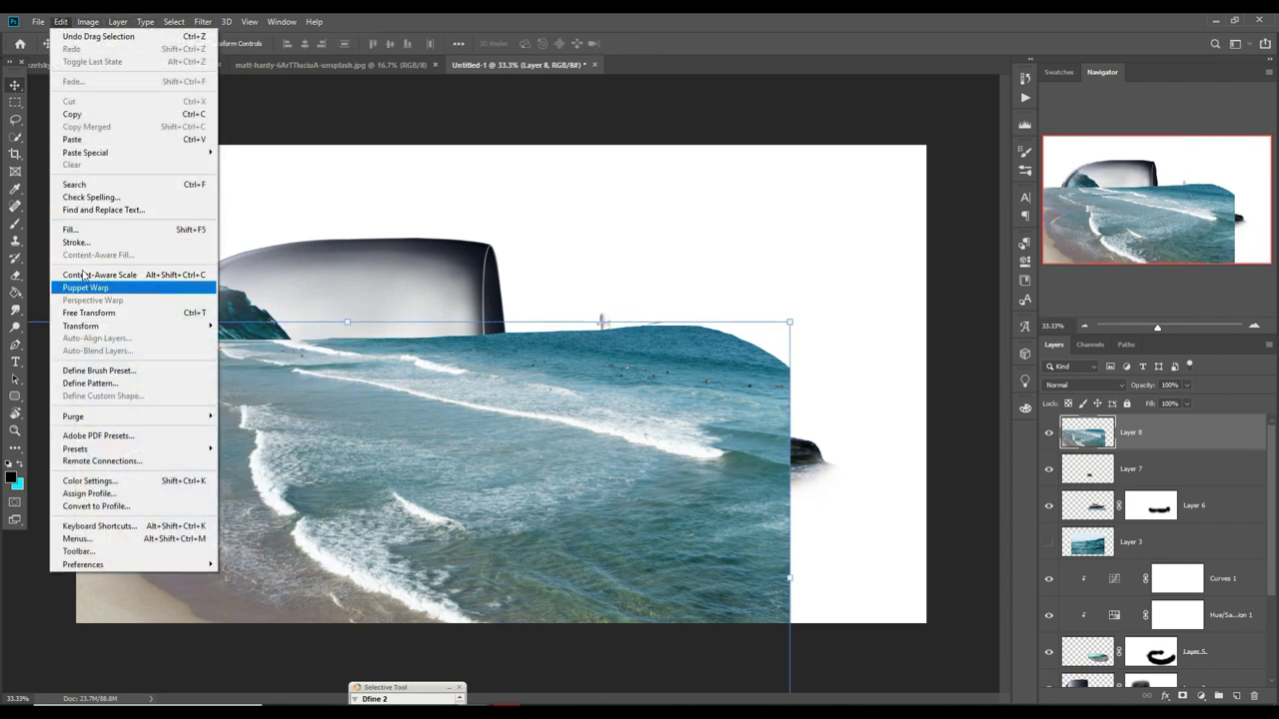
pyautogui.moveTo(80, 326)
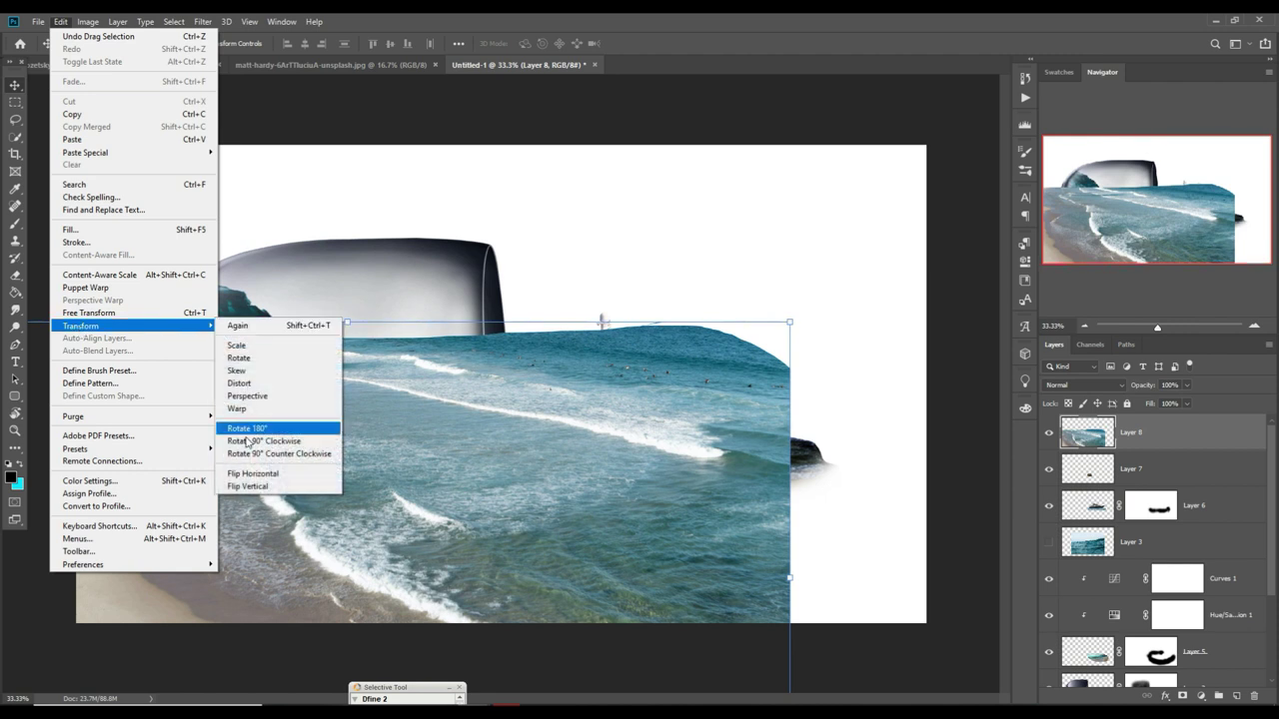
pyautogui.click(253, 473)
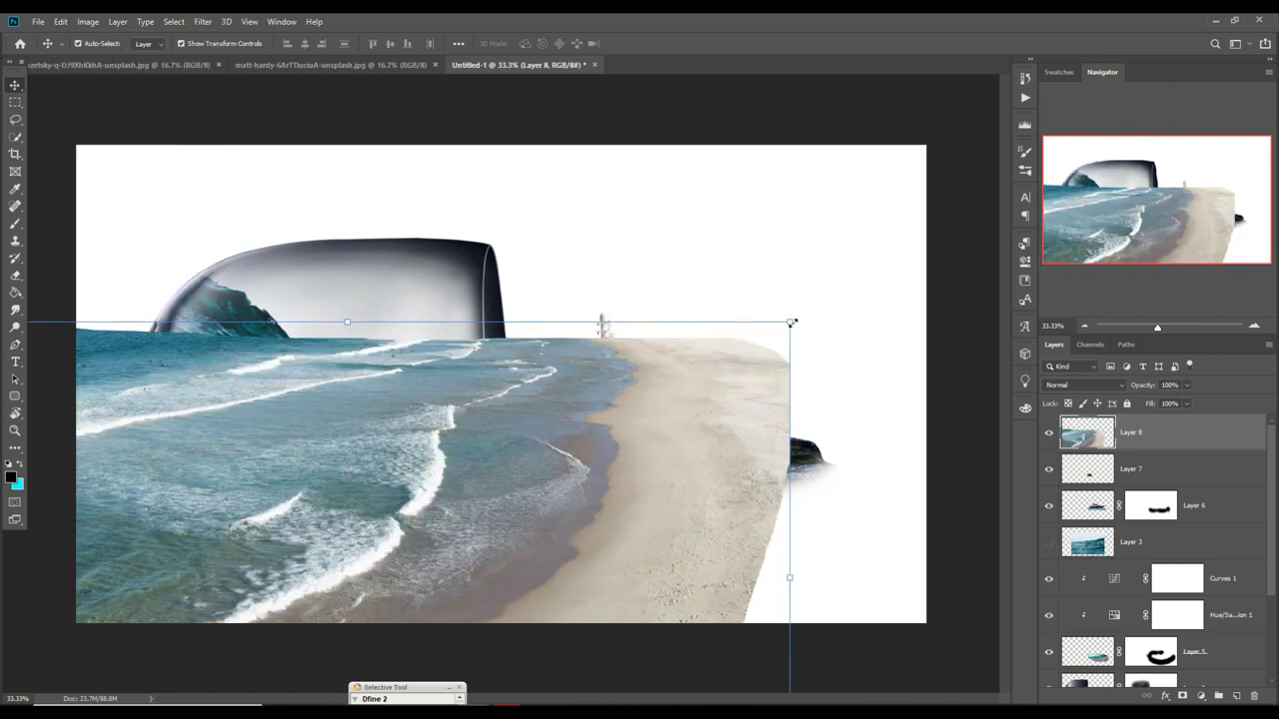
# - Scale the beach piece under the yacht, widen it, and move Layer 8 lower in the stack
pyautogui.moveTo(795, 328); pyautogui.dragTo(499, 517)
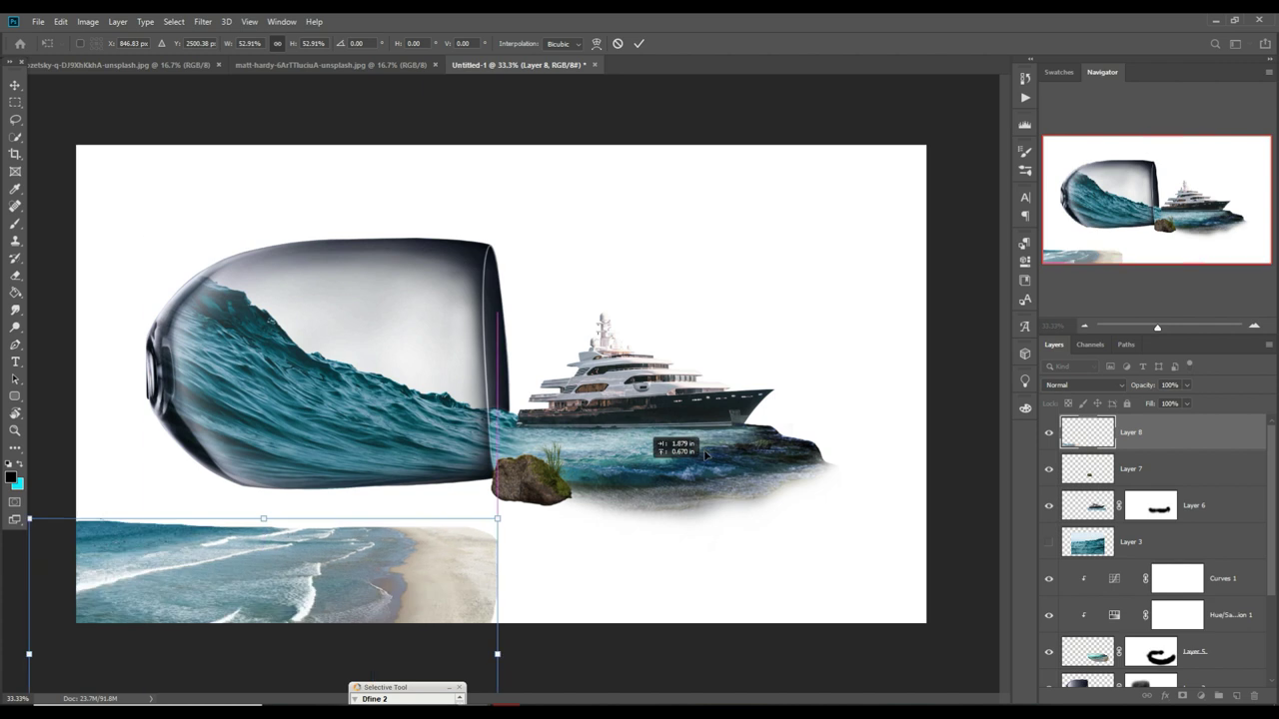
pyautogui.moveTo(400, 540); pyautogui.dragTo(881, 402)
pyautogui.moveTo(752, 472); pyautogui.dragTo(732, 509)
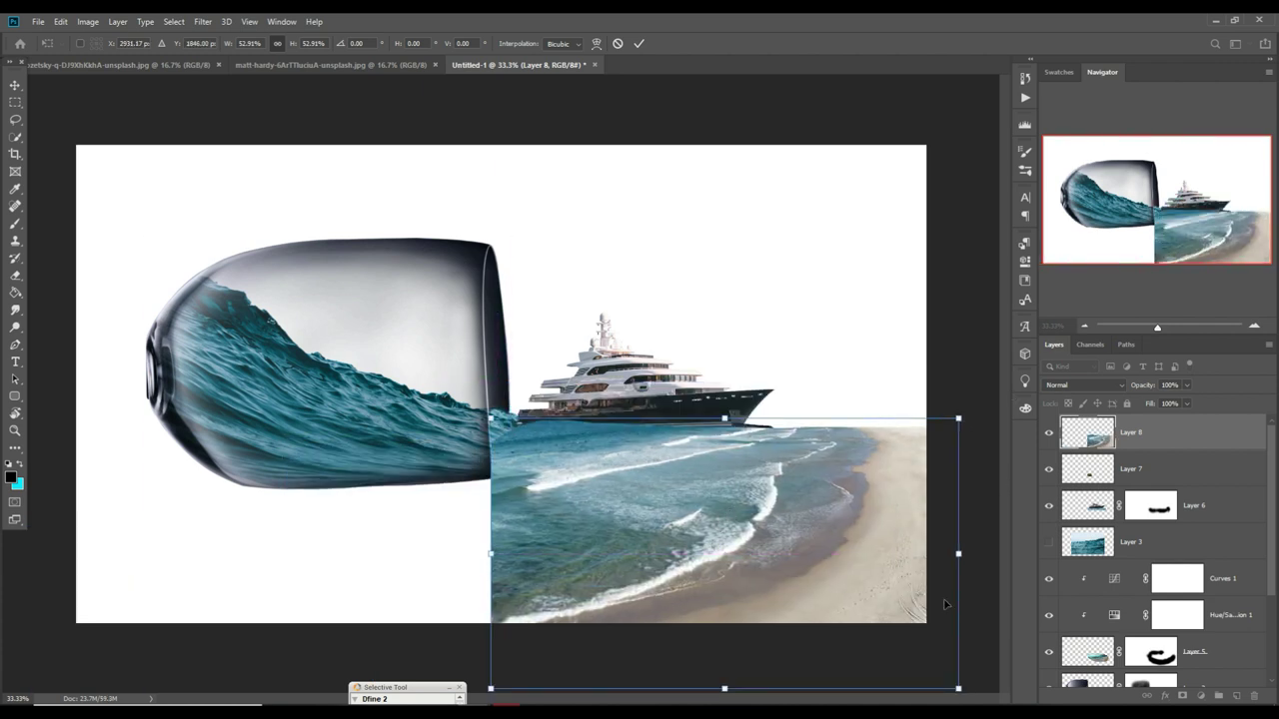
pyautogui.moveTo(961, 563)
pyautogui.mouseDown()
pyautogui.moveTo(713, 566)
pyautogui.moveTo(734, 528)
pyautogui.mouseUp()
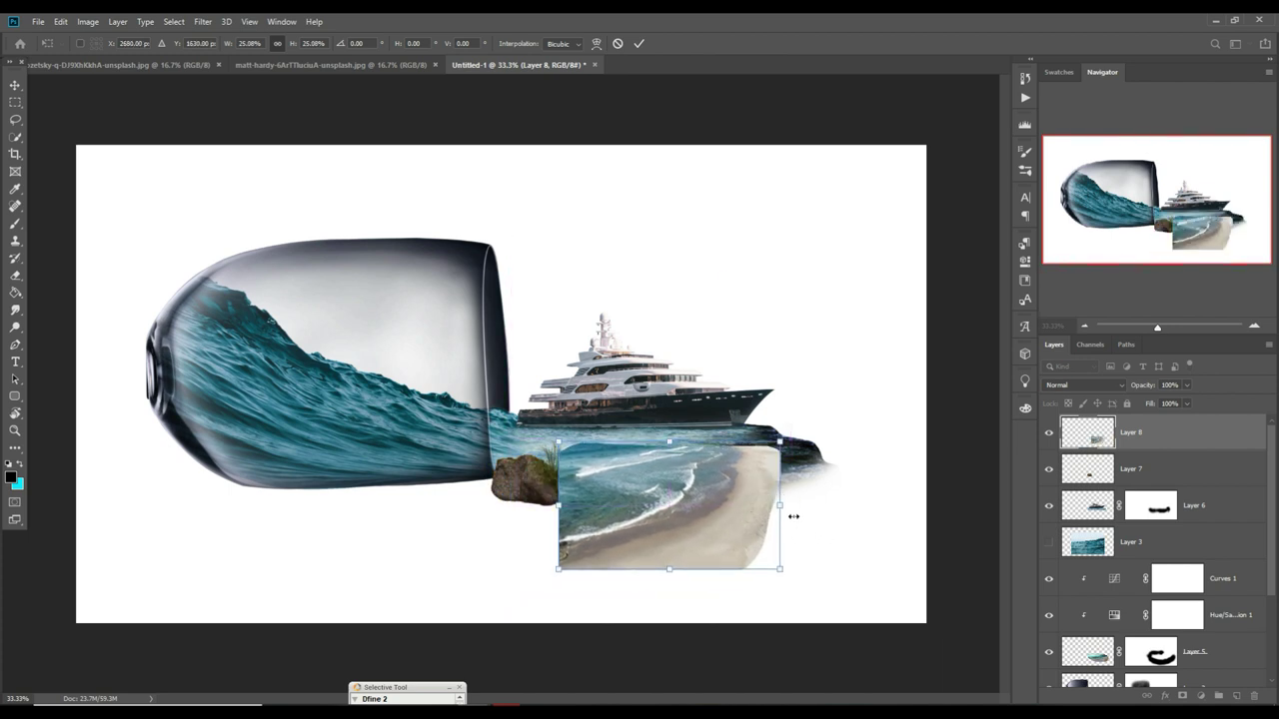
pyautogui.moveTo(817, 511)
pyautogui.mouseDown()
pyautogui.moveTo(857, 506)
pyautogui.moveTo(878, 526)
pyautogui.mouseUp()
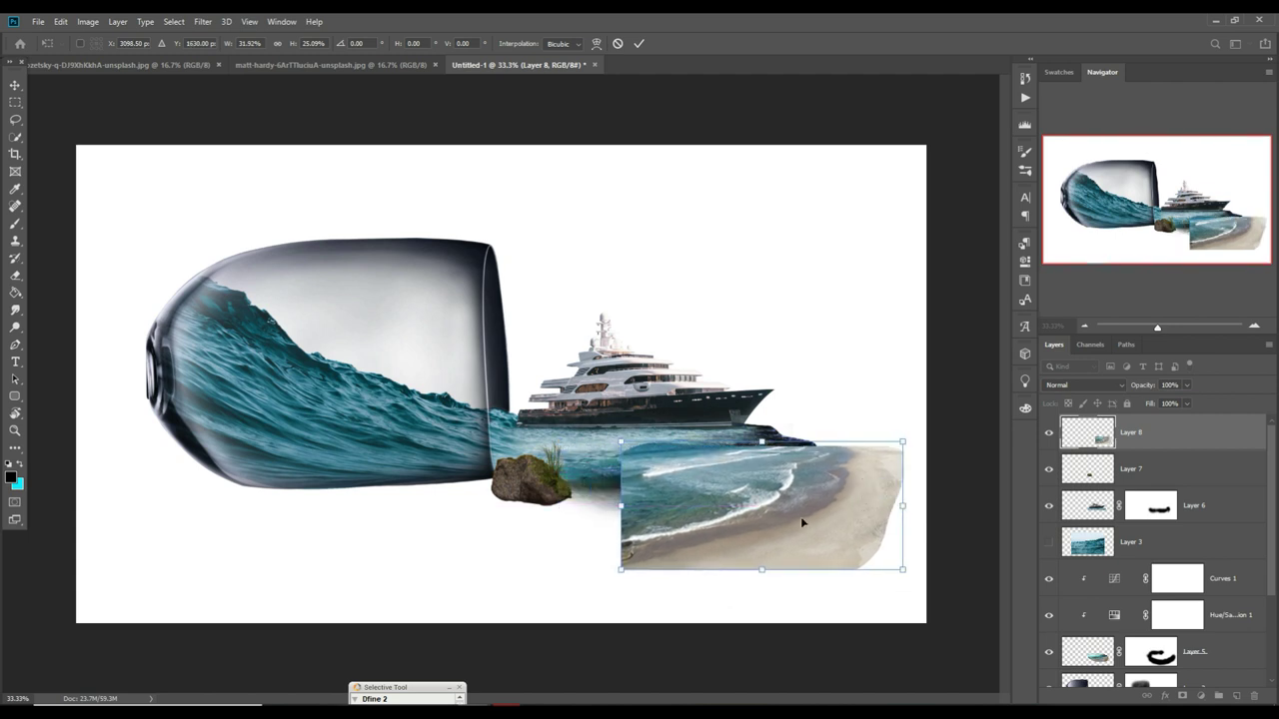
pyautogui.click(640, 44)
pyautogui.moveTo(1211, 440); pyautogui.dragTo(1212, 609)
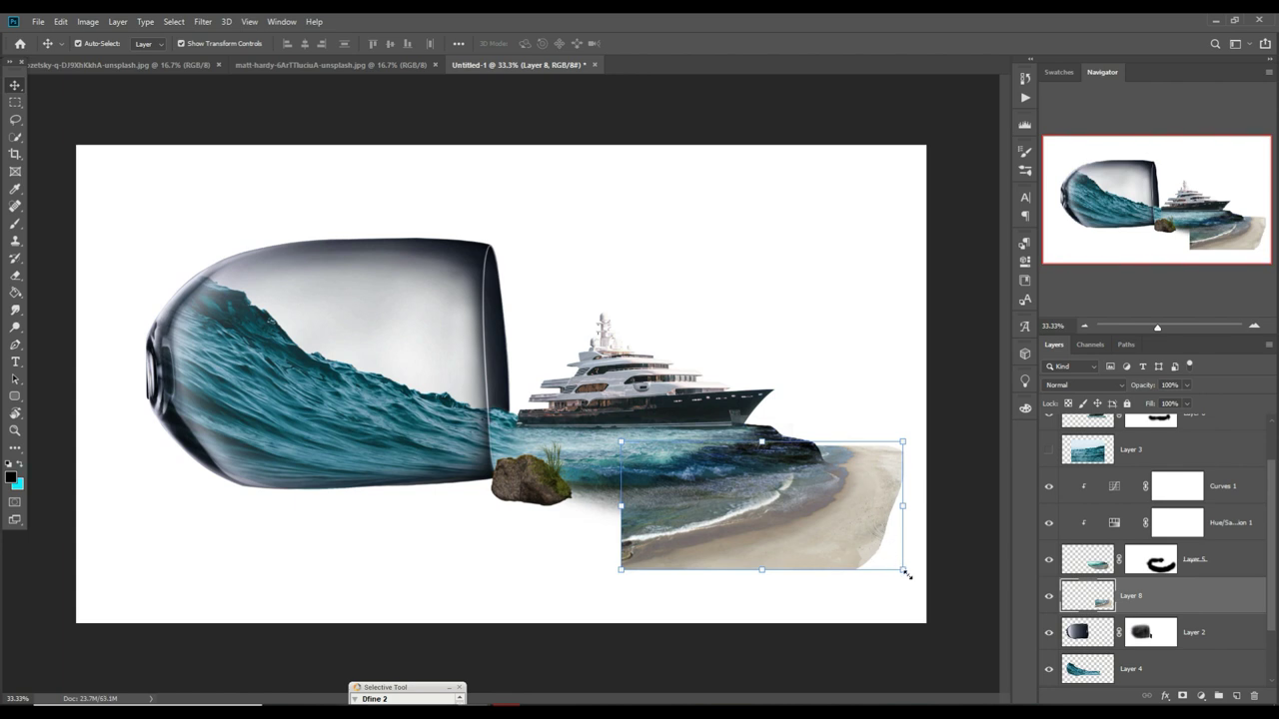
# - Stretch the beach strip to 168.36% width and 60.34% height beneath the rock and yacht
pyautogui.moveTo(904, 571)
pyautogui.mouseDown()
pyautogui.moveTo(968, 587)
pyautogui.moveTo(1010, 529)
pyautogui.moveTo(1026, 536)
pyautogui.mouseUp()
pyautogui.moveTo(623, 530); pyautogui.dragTo(545, 505)
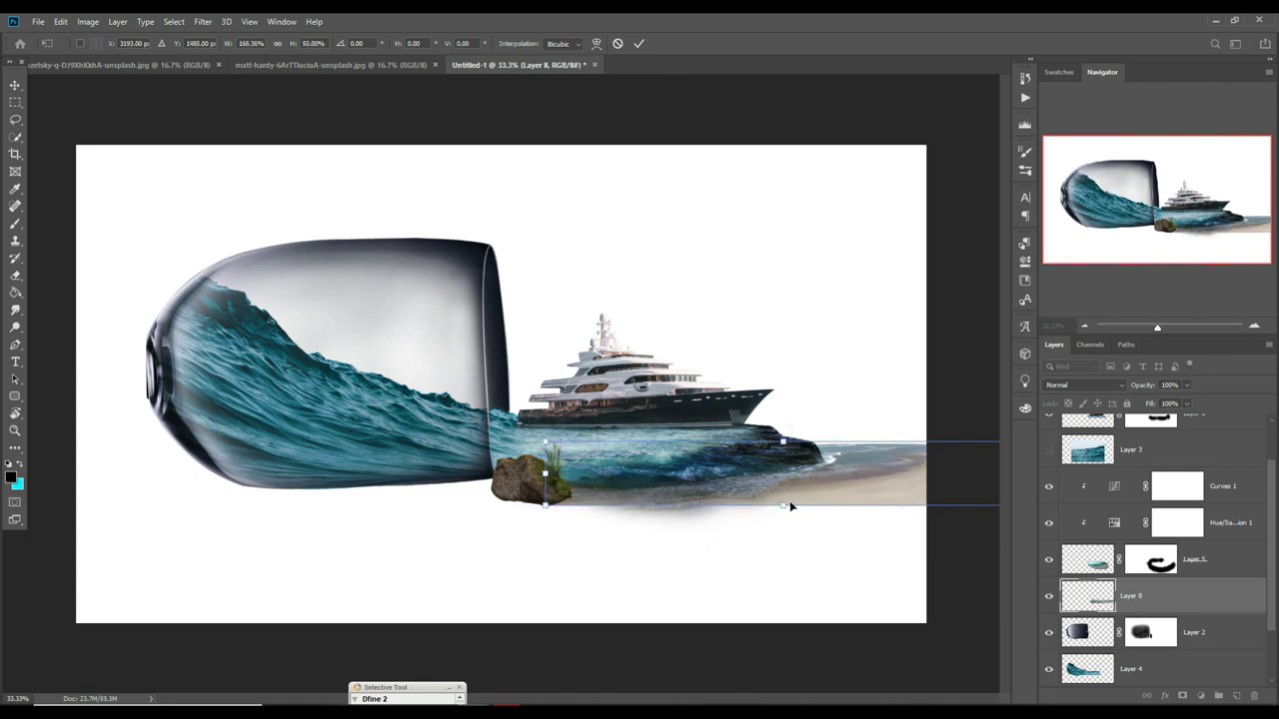
pyautogui.moveTo(789, 509); pyautogui.dragTo(760, 526)
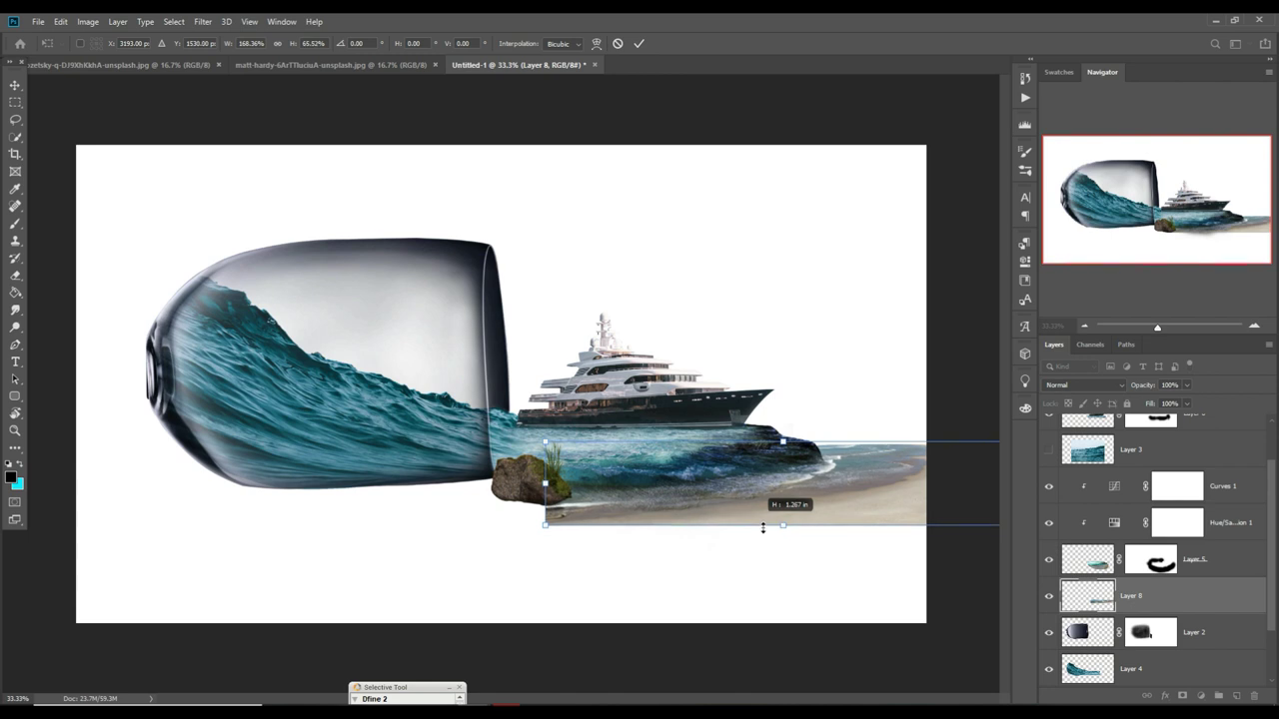
pyautogui.moveTo(761, 526); pyautogui.dragTo(751, 518)
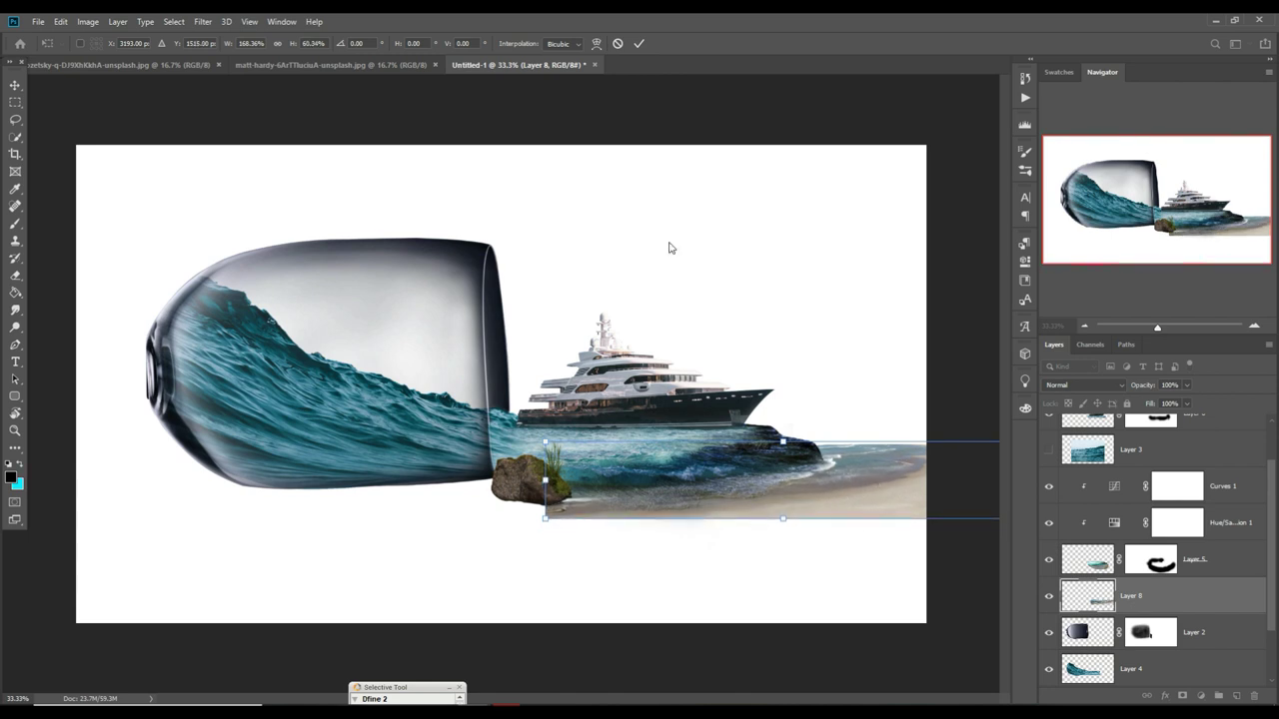
pyautogui.click(638, 45)
pyautogui.click(59, 22)
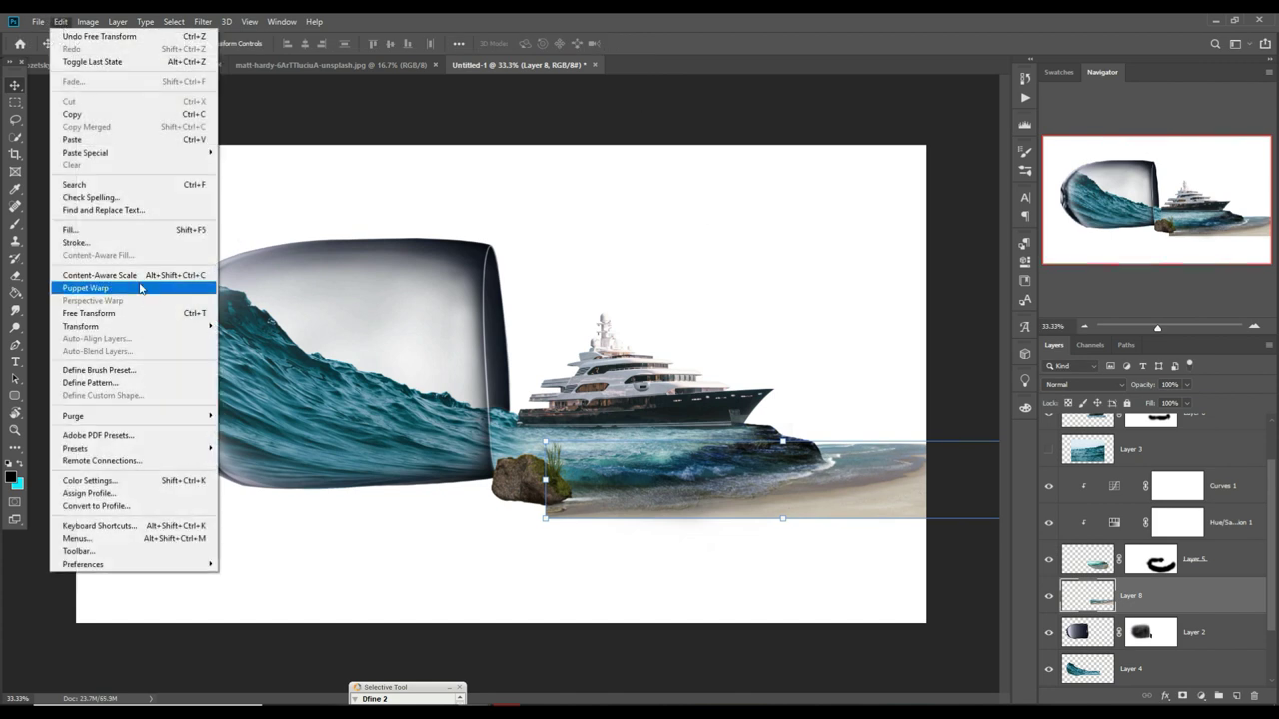
pyautogui.moveTo(81, 325)
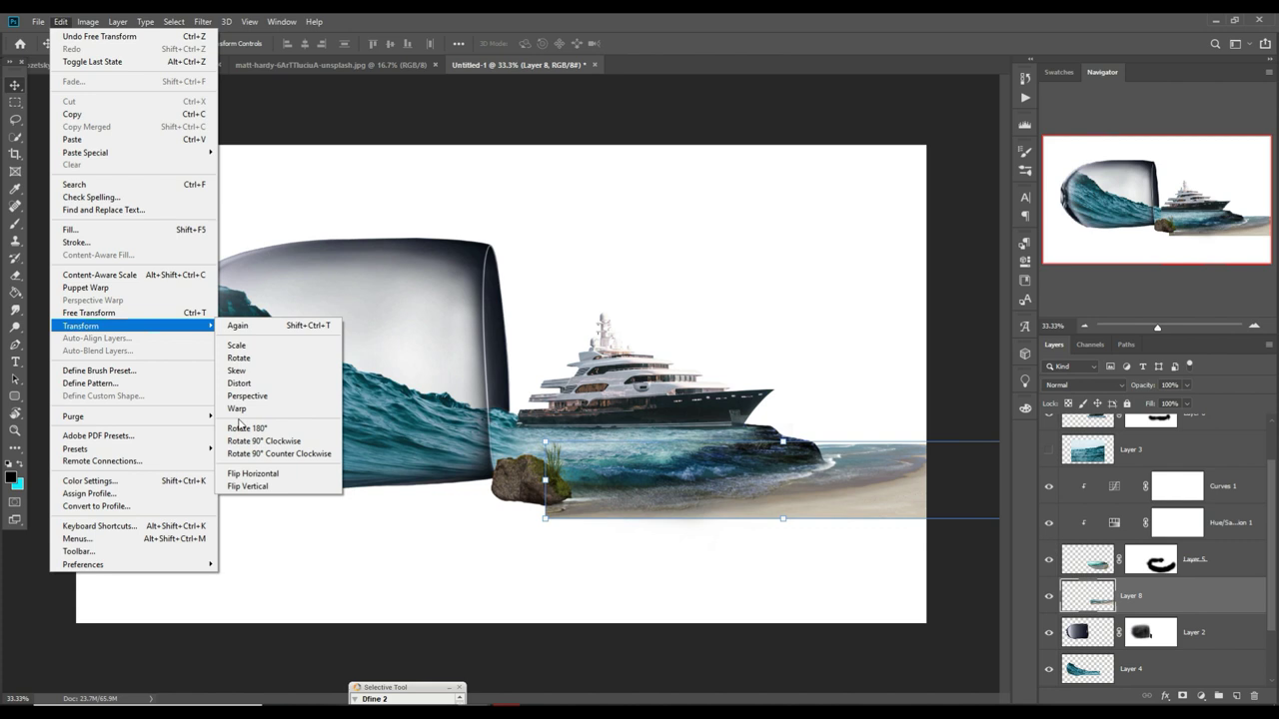
# - Warp the beach strip's lower-right corner downward and apply the warp
pyautogui.click(237, 409)
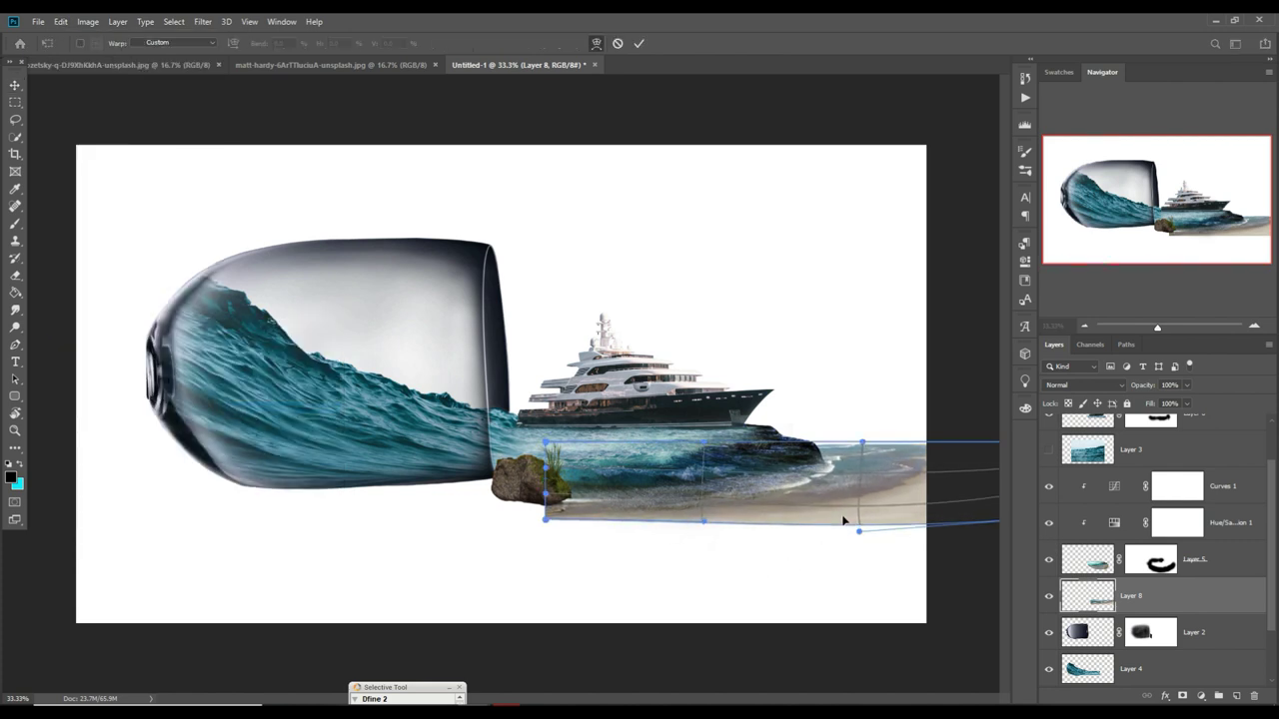
pyautogui.moveTo(847, 515); pyautogui.dragTo(849, 527)
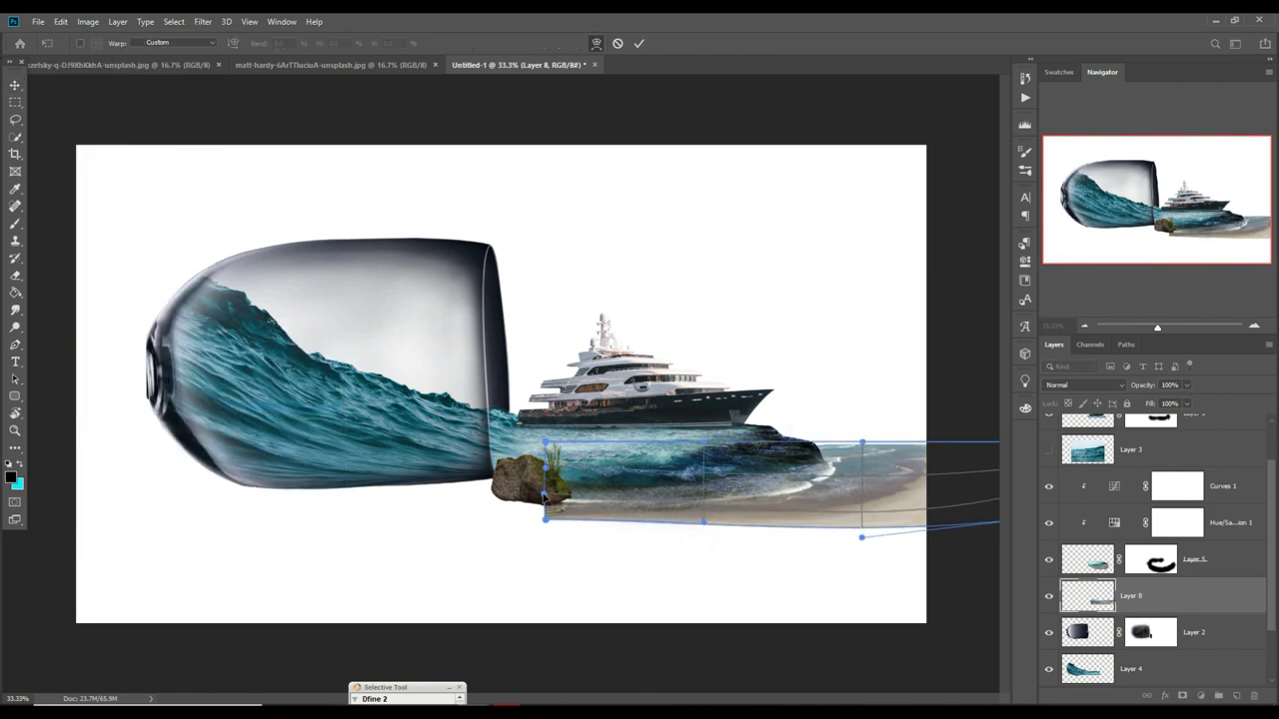
pyautogui.moveTo(811, 527); pyautogui.dragTo(826, 499)
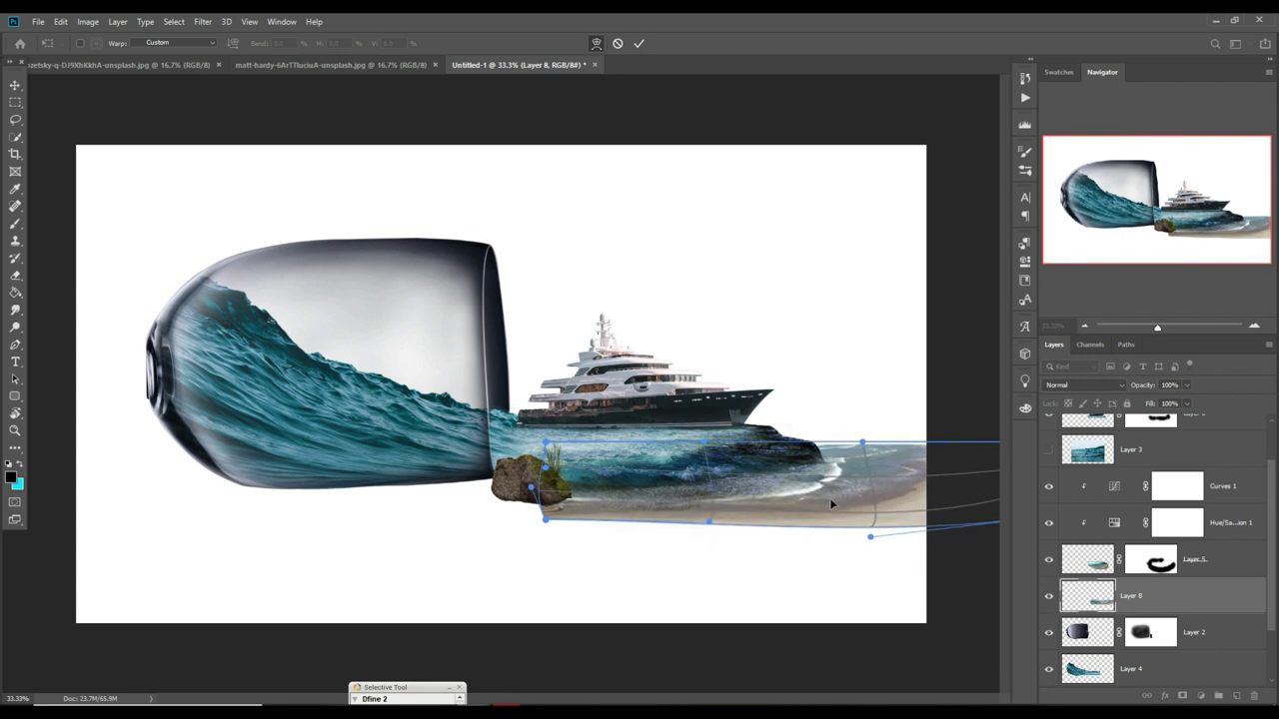
pyautogui.click(639, 44)
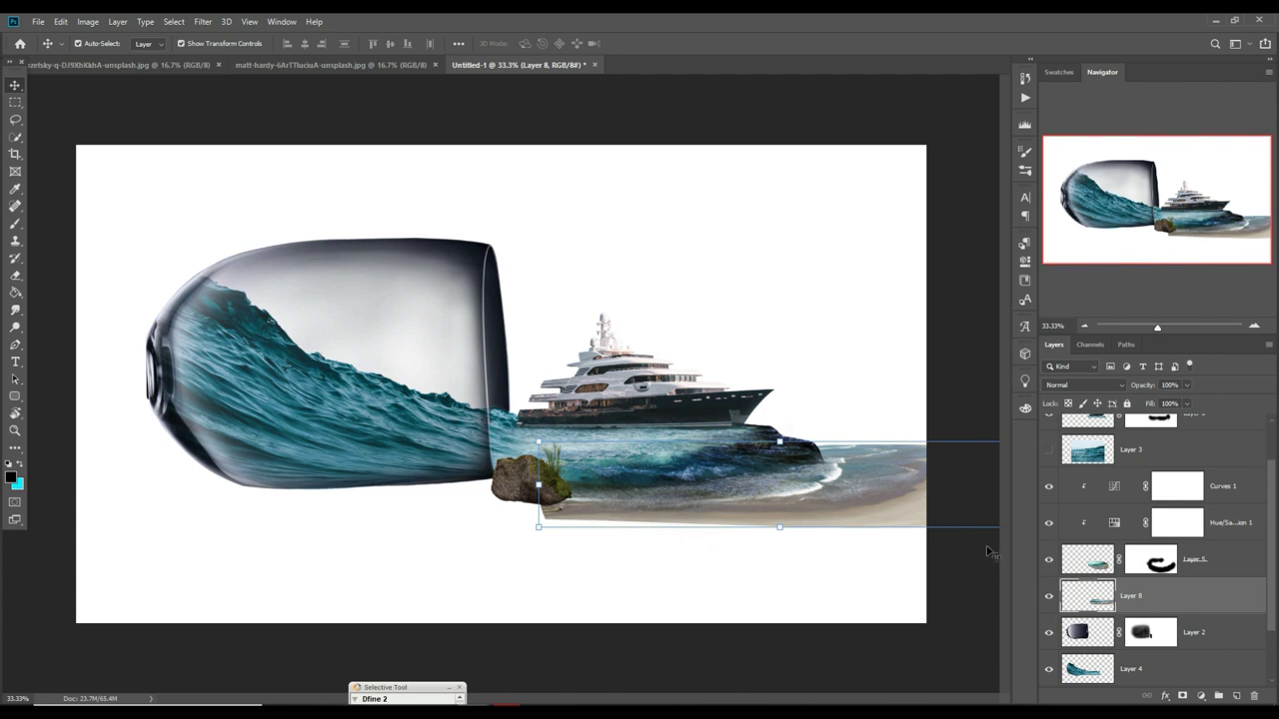
# - Add a mask to Layer 8 and paint out the beach's lower edge with black at 76% opacity
pyautogui.click(1183, 697)
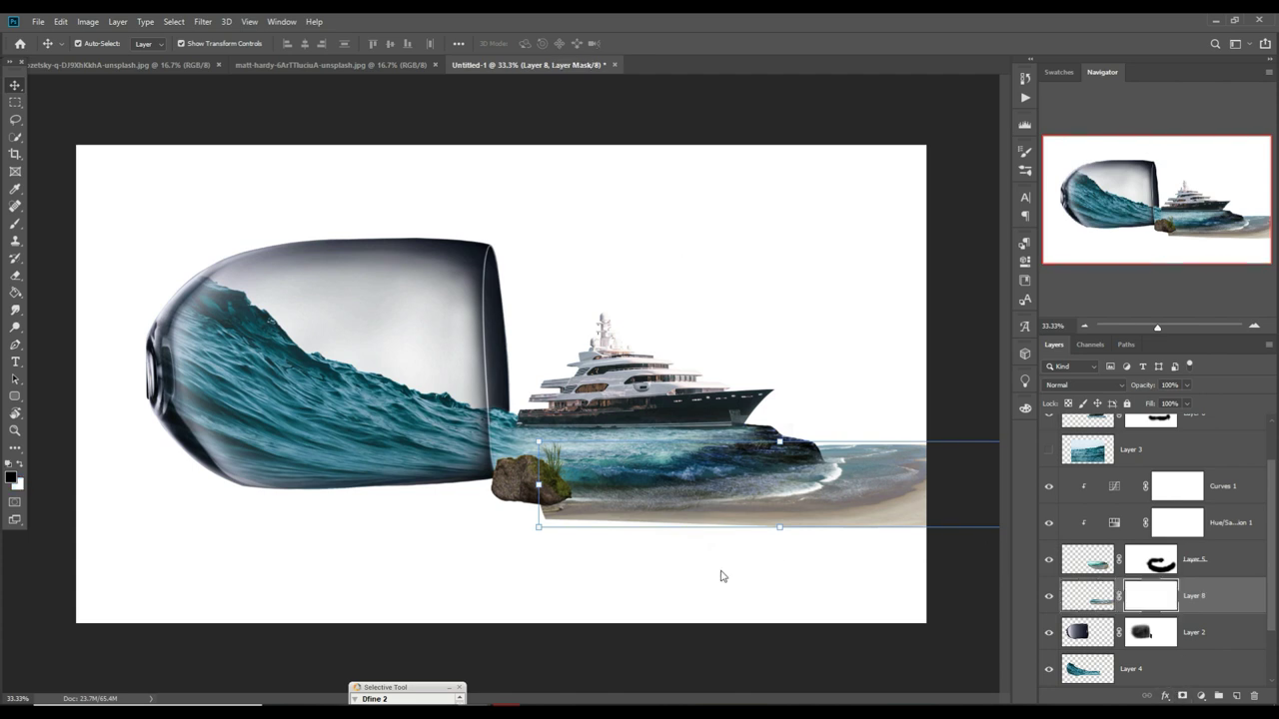
pyautogui.click(16, 225)
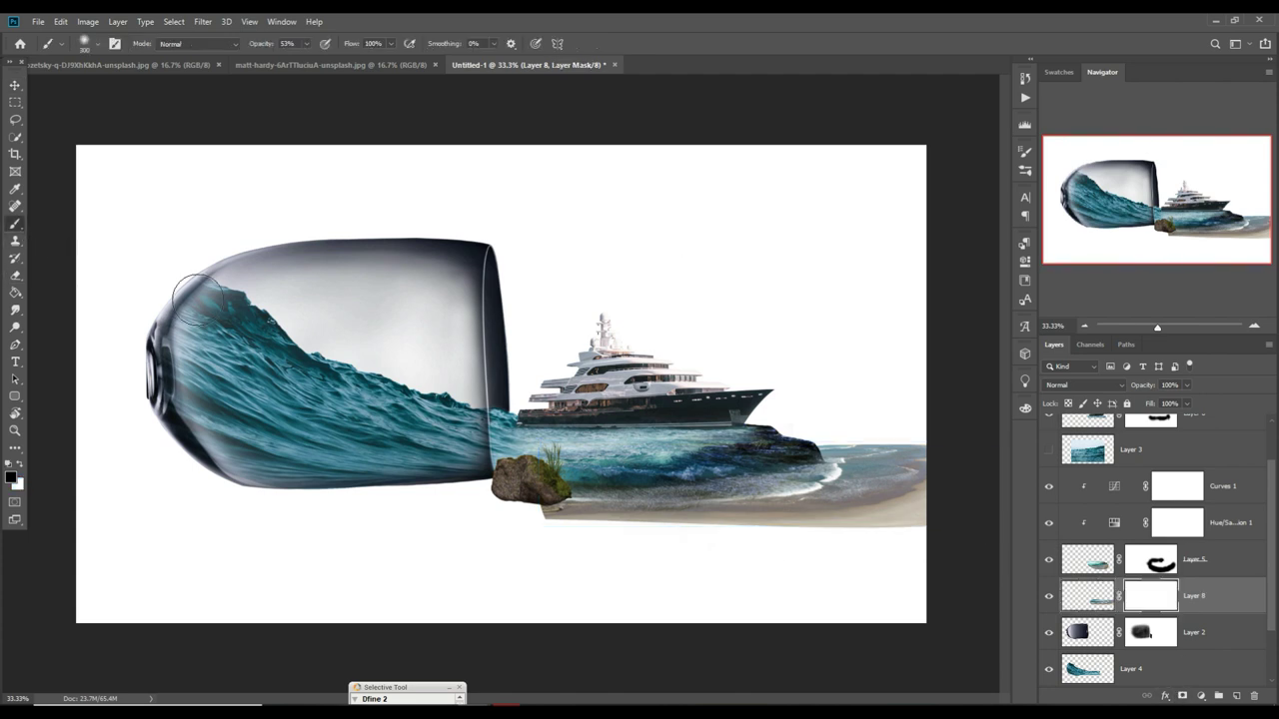
pyautogui.moveTo(309, 43); pyautogui.dragTo(322, 62)
pyautogui.click(556, 564)
pyautogui.moveTo(553, 562)
pyautogui.mouseDown()
pyautogui.moveTo(580, 565)
pyautogui.moveTo(542, 554)
pyautogui.moveTo(785, 595)
pyautogui.moveTo(596, 559)
pyautogui.mouseUp()
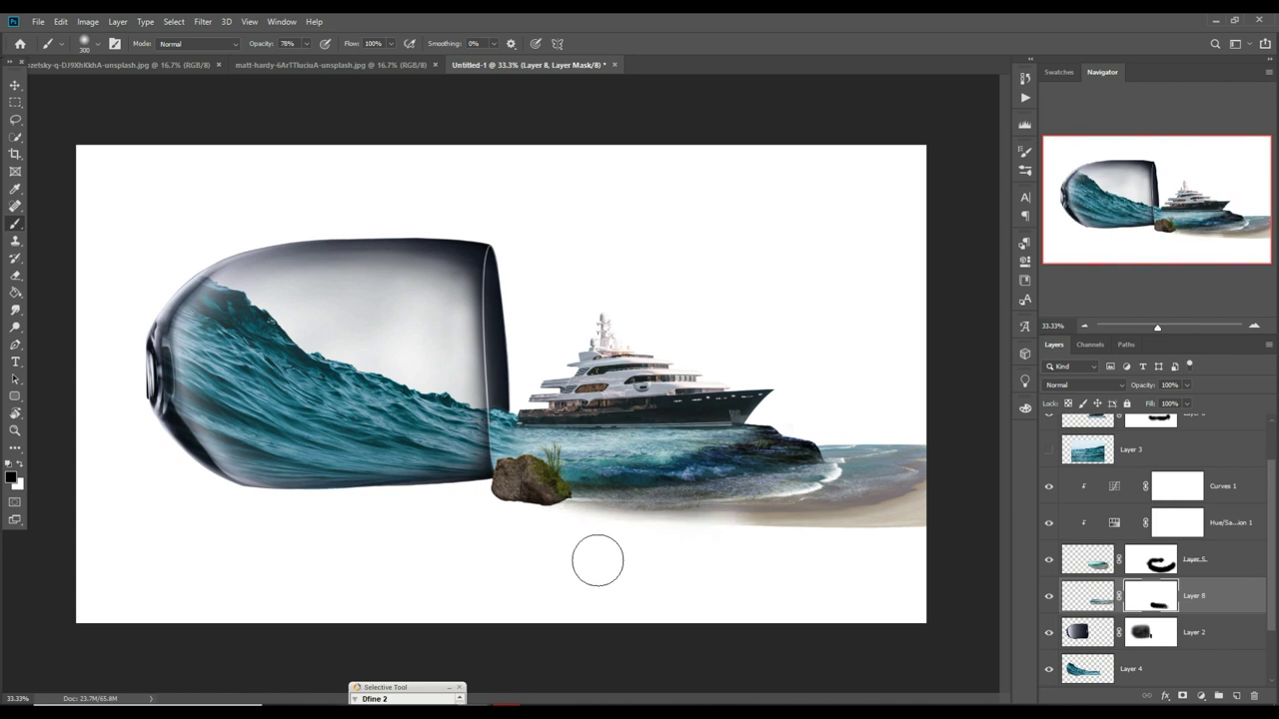
pyautogui.moveTo(743, 582)
pyautogui.mouseDown()
pyautogui.moveTo(913, 579)
pyautogui.moveTo(959, 562)
pyautogui.moveTo(973, 575)
pyautogui.moveTo(699, 567)
pyautogui.mouseUp()
pyautogui.moveTo(937, 585); pyautogui.dragTo(968, 549)
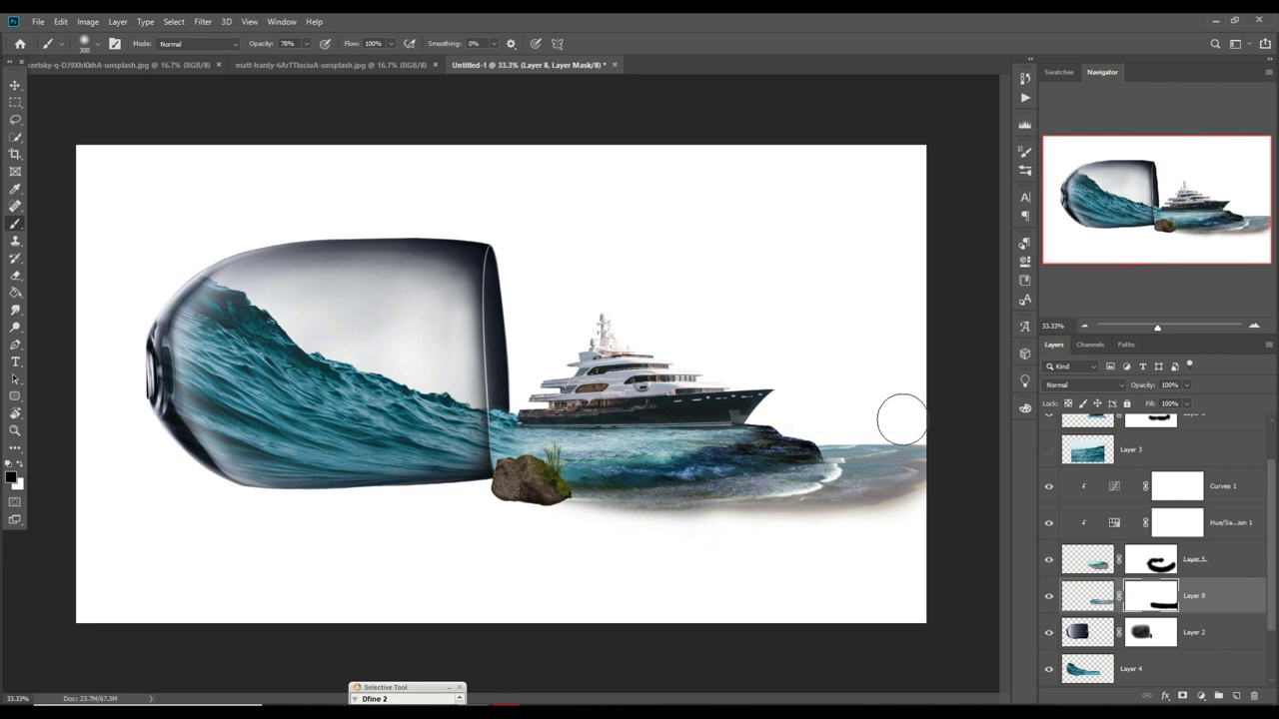
# - Fade the beach's right end beside the rocks, adjusting brush size as needed
pyautogui.moveTo(876, 428); pyautogui.dragTo(833, 437)
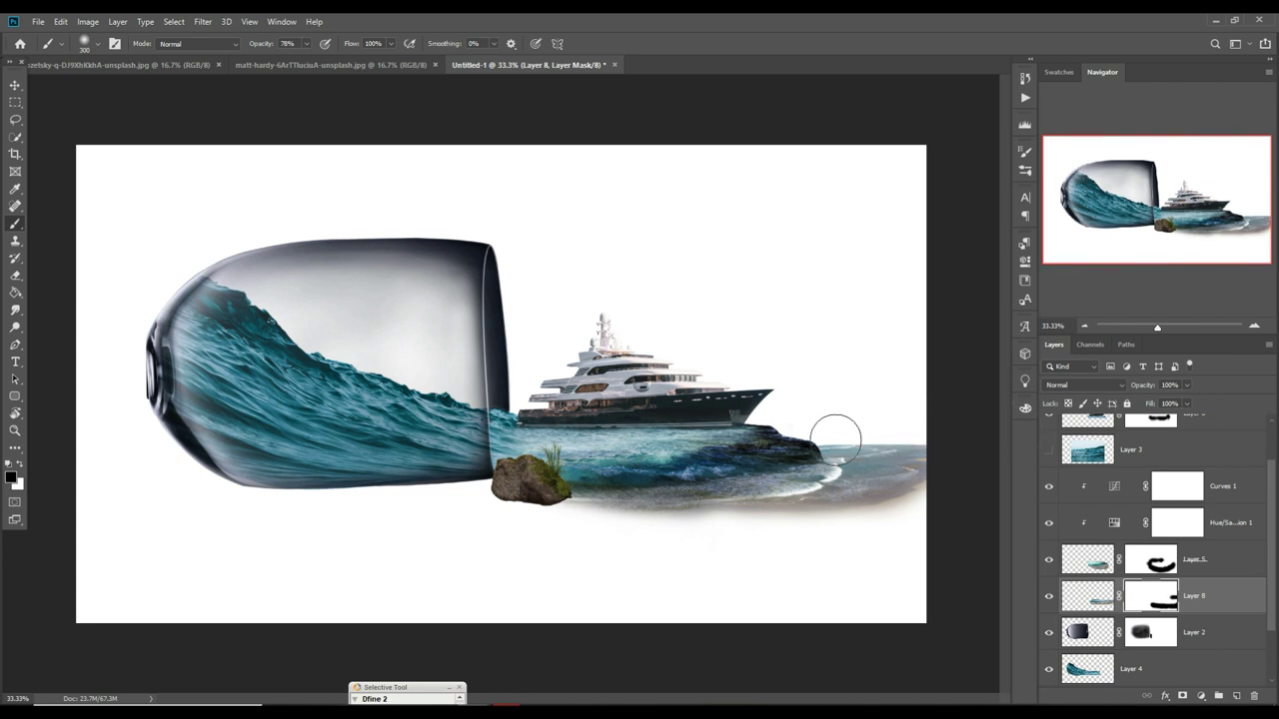
pyautogui.press('[')
pyautogui.press('[')
pyautogui.press('[')
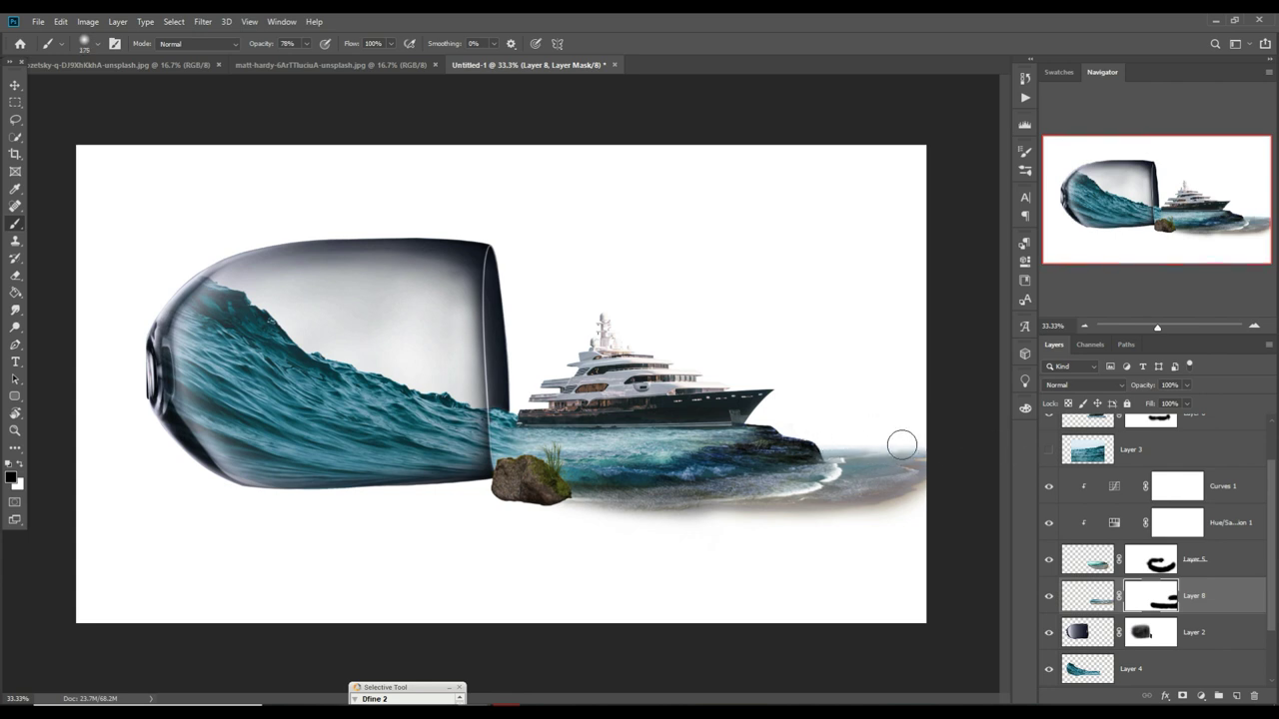
pyautogui.moveTo(963, 455); pyautogui.dragTo(875, 455)
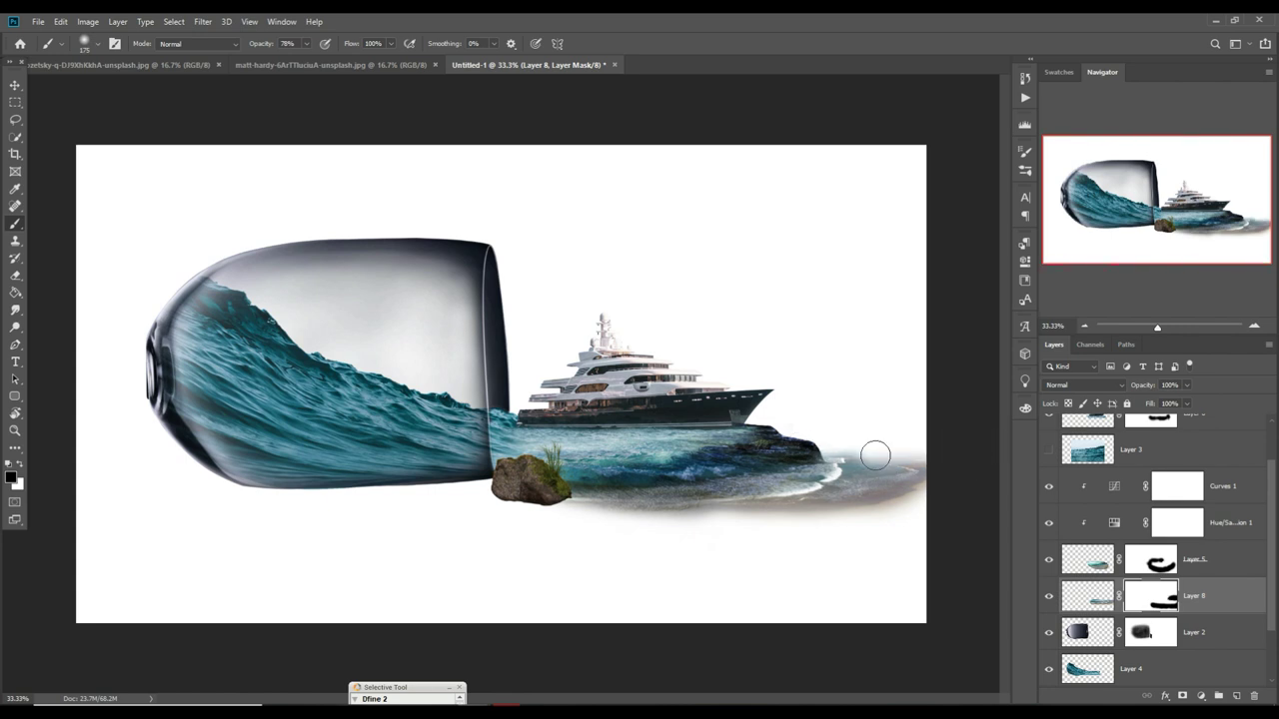
pyautogui.press(']')
pyautogui.moveTo(979, 471)
pyautogui.mouseDown()
pyautogui.moveTo(934, 530)
pyautogui.moveTo(948, 480)
pyautogui.moveTo(899, 459)
pyautogui.mouseUp()
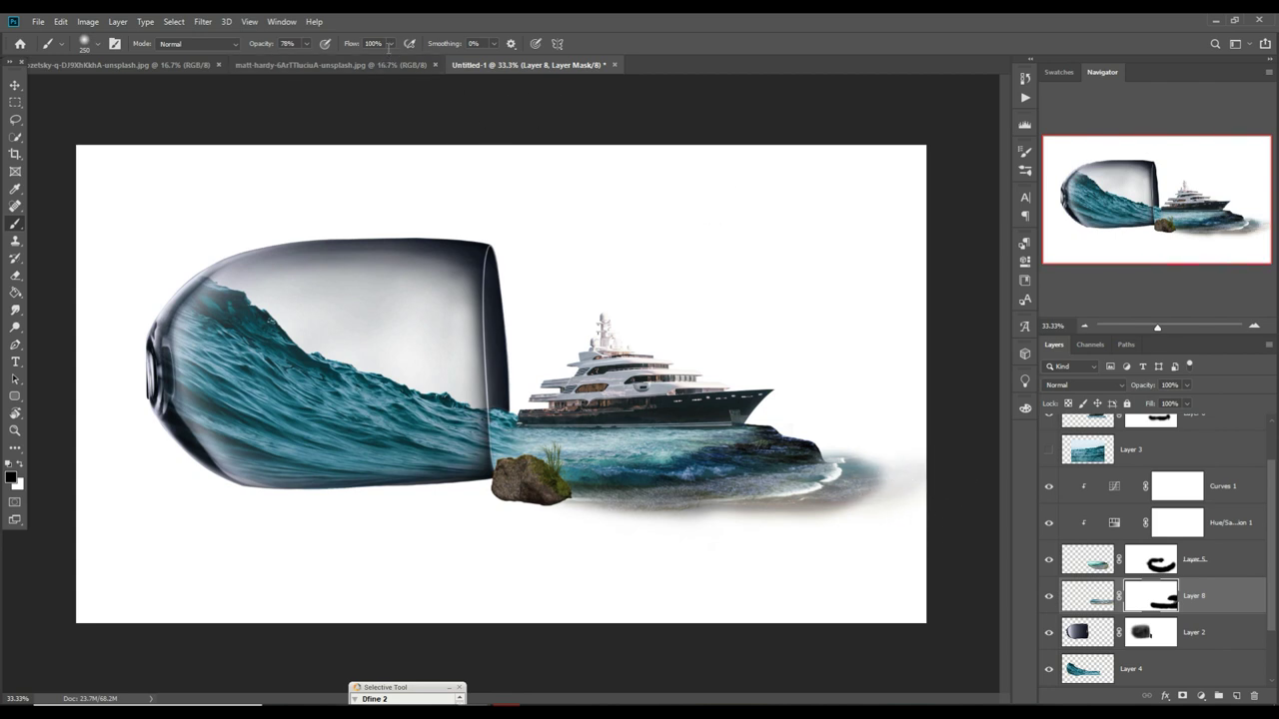
# - At 40% brush opacity, soften the shadows at the beach's right tip and below the shoreline
pyautogui.click(305, 43)
pyautogui.write('40')
pyautogui.click(906, 485)
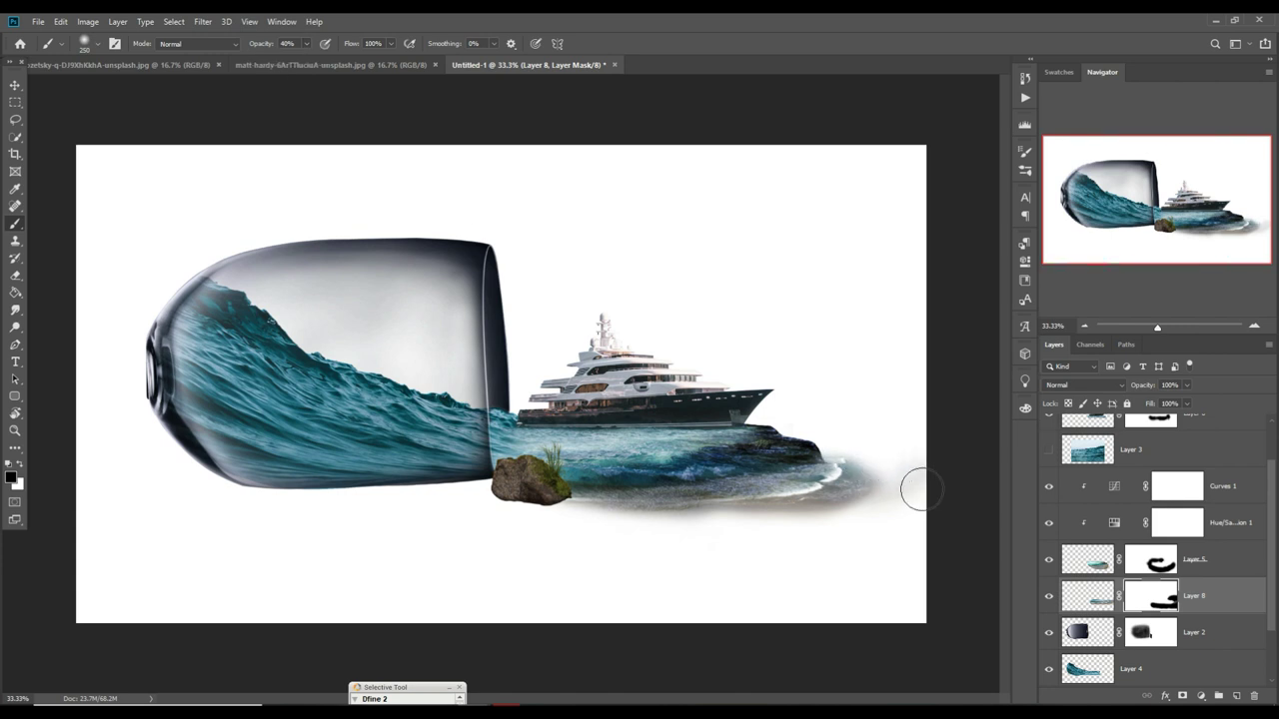
pyautogui.moveTo(919, 489)
pyautogui.mouseDown()
pyautogui.moveTo(879, 528)
pyautogui.moveTo(884, 507)
pyautogui.mouseUp()
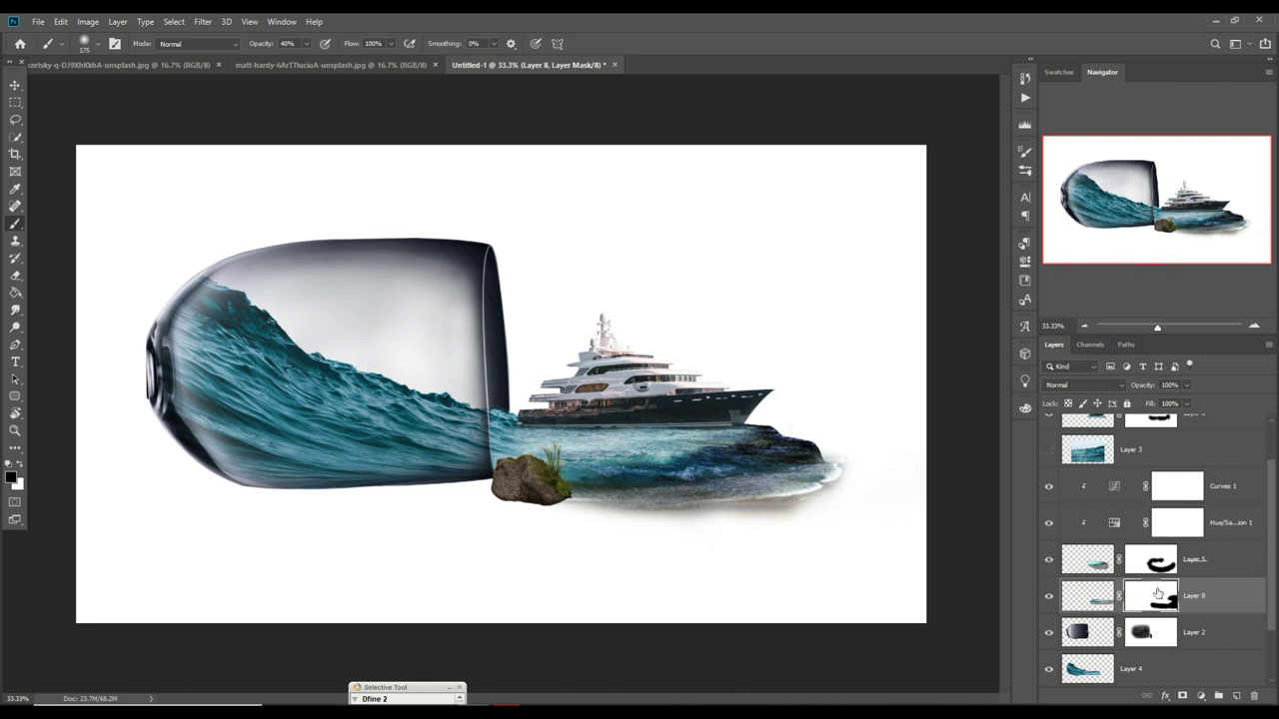
pyautogui.moveTo(819, 534)
pyautogui.mouseDown()
pyautogui.moveTo(746, 539)
pyautogui.moveTo(812, 527)
pyautogui.moveTo(783, 531)
pyautogui.mouseUp()
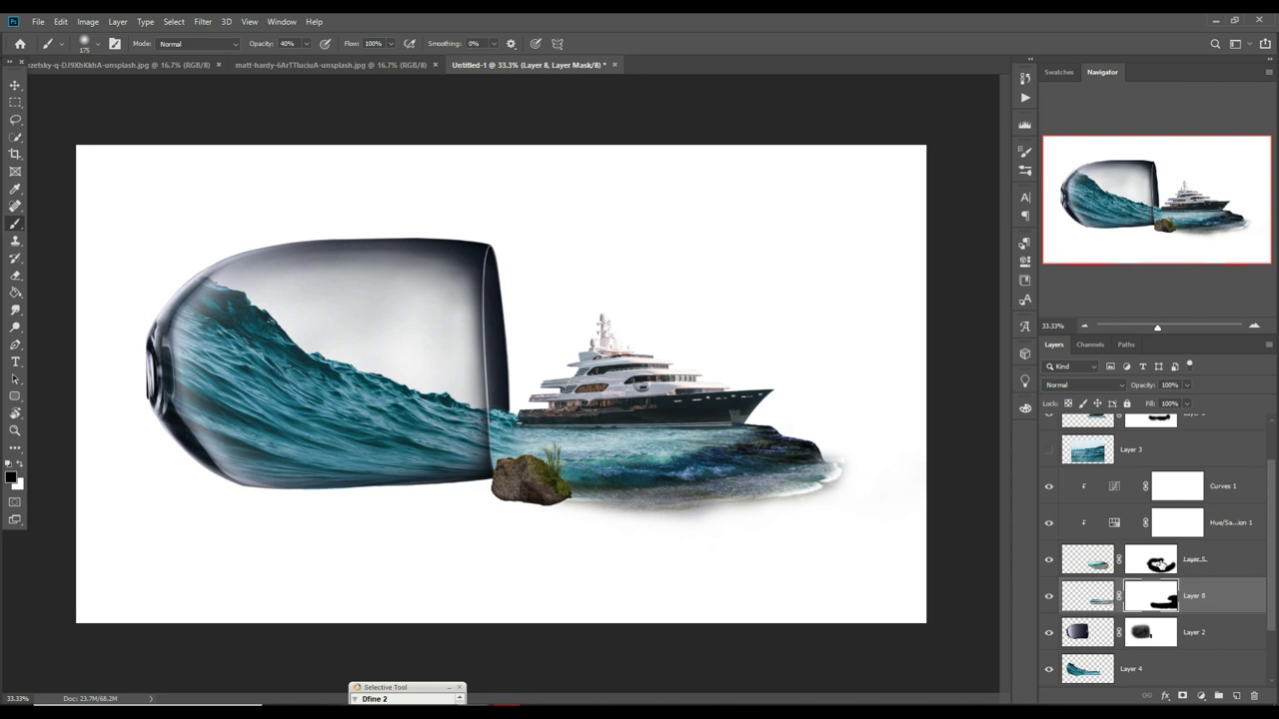
pyautogui.click(1159, 562)
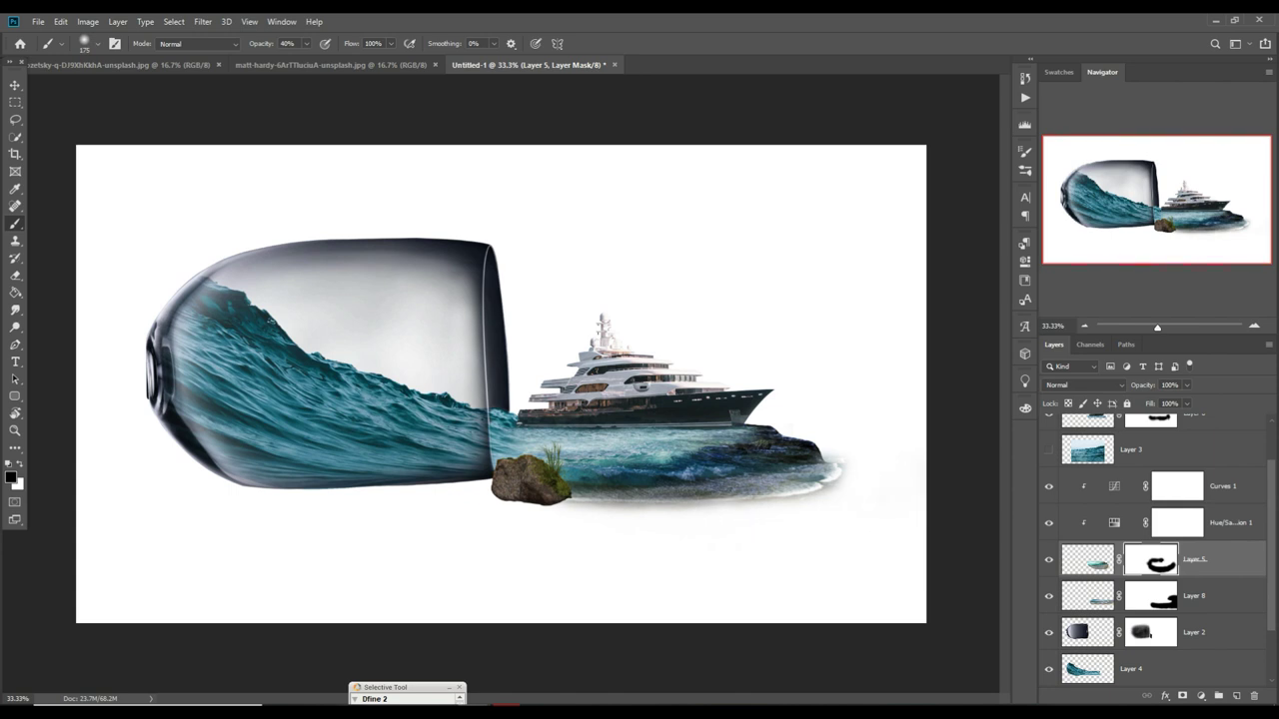
# - Duplicate rock Layer 7 and scale the copy to 54.79%, placing it left of the original
pyautogui.click(15, 85)
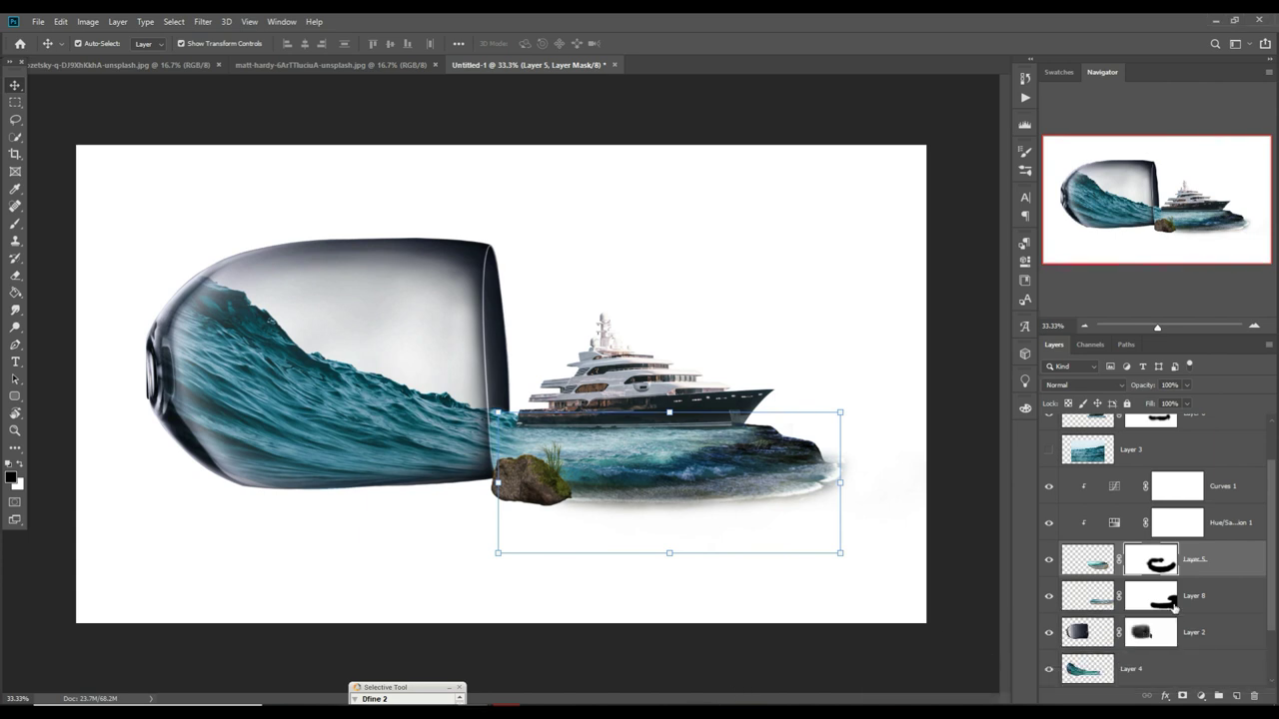
pyautogui.scroll(2, 1174, 607)
pyautogui.click(1093, 440)
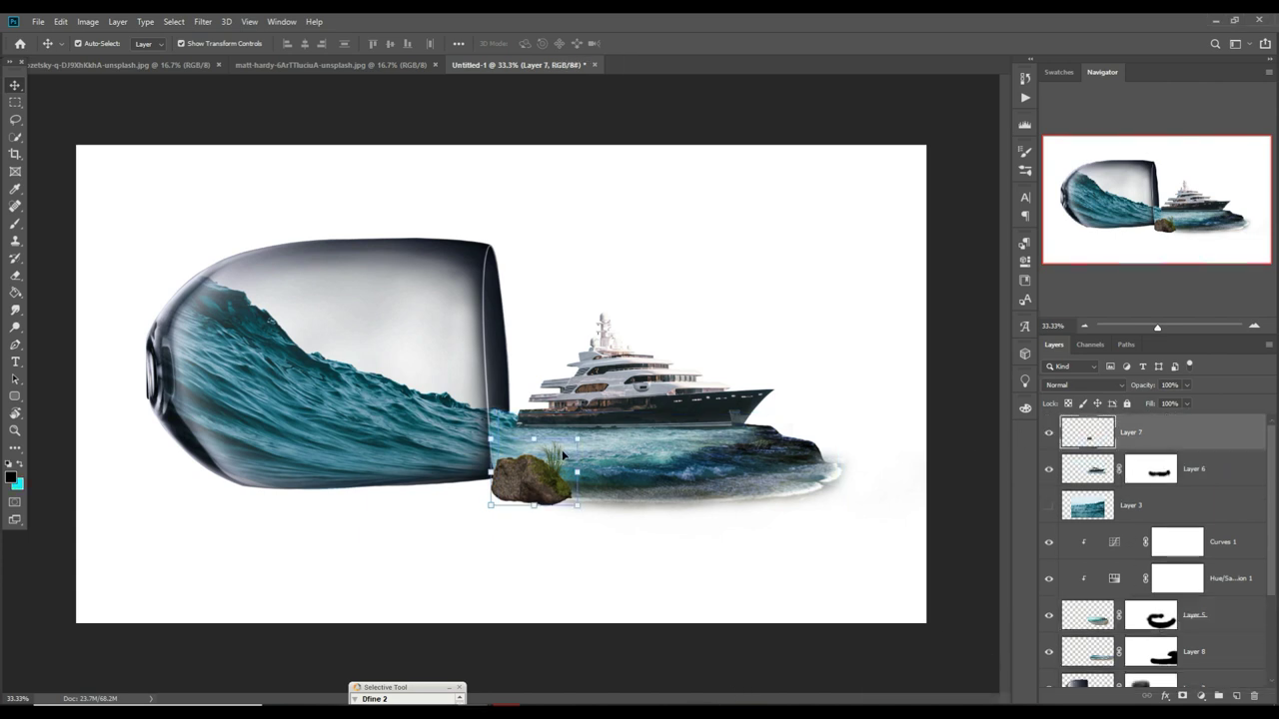
pyautogui.rightClick(1182, 446)
pyautogui.click(1089, 221)
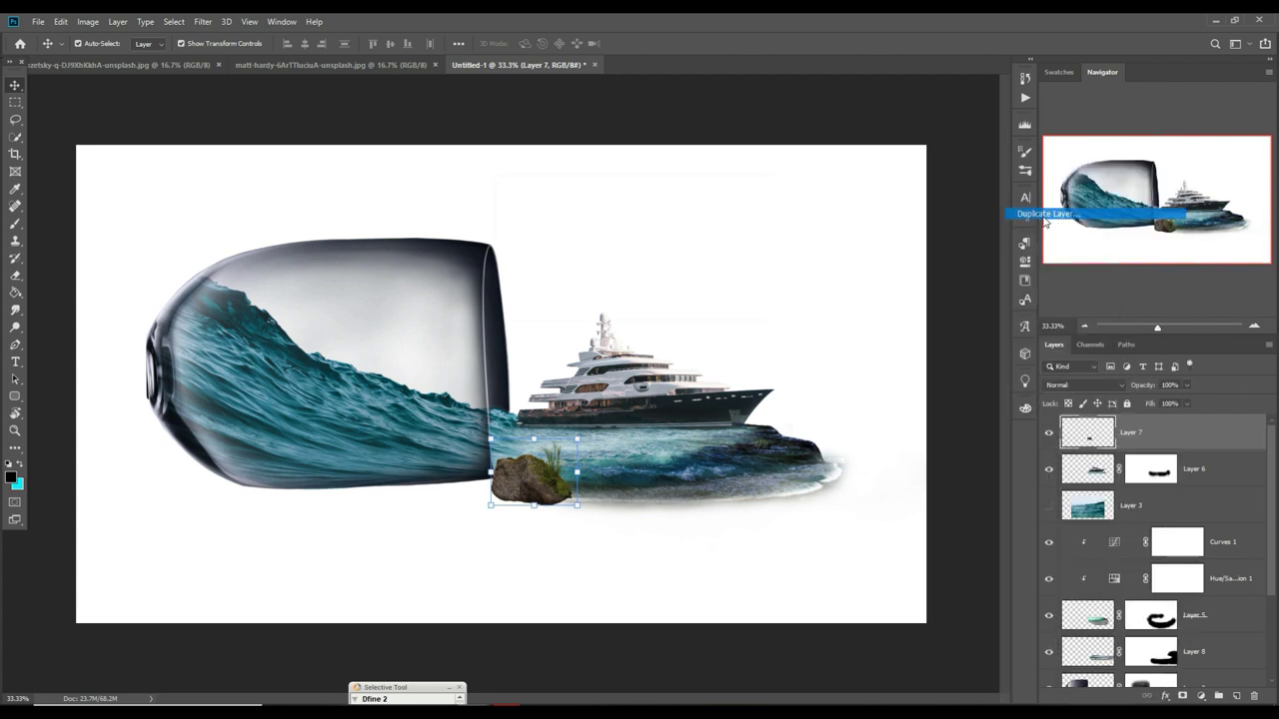
pyautogui.click(748, 210)
pyautogui.hotkey('ctrl', 't')
pyautogui.moveTo(577, 439)
pyautogui.mouseDown()
pyautogui.moveTo(477, 488)
pyautogui.moveTo(497, 466)
pyautogui.moveTo(484, 493)
pyautogui.moveTo(487, 479)
pyautogui.moveTo(506, 497)
pyautogui.mouseUp()
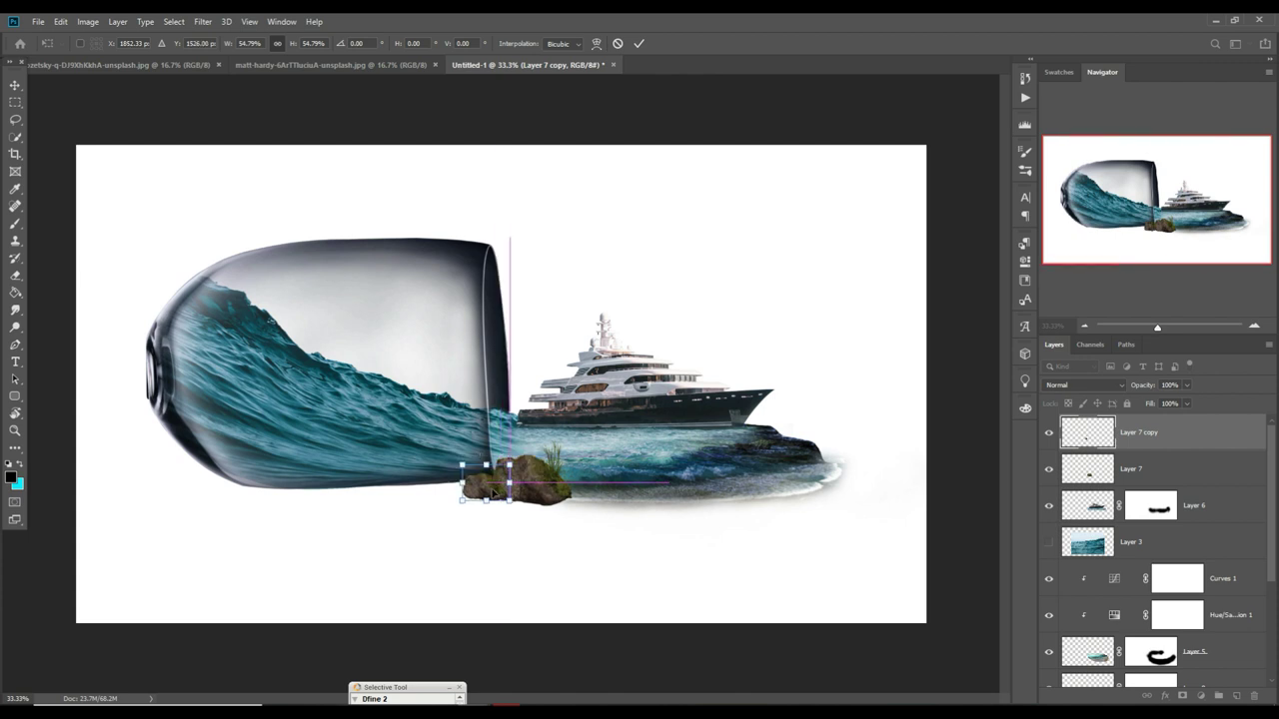
pyautogui.click(639, 44)
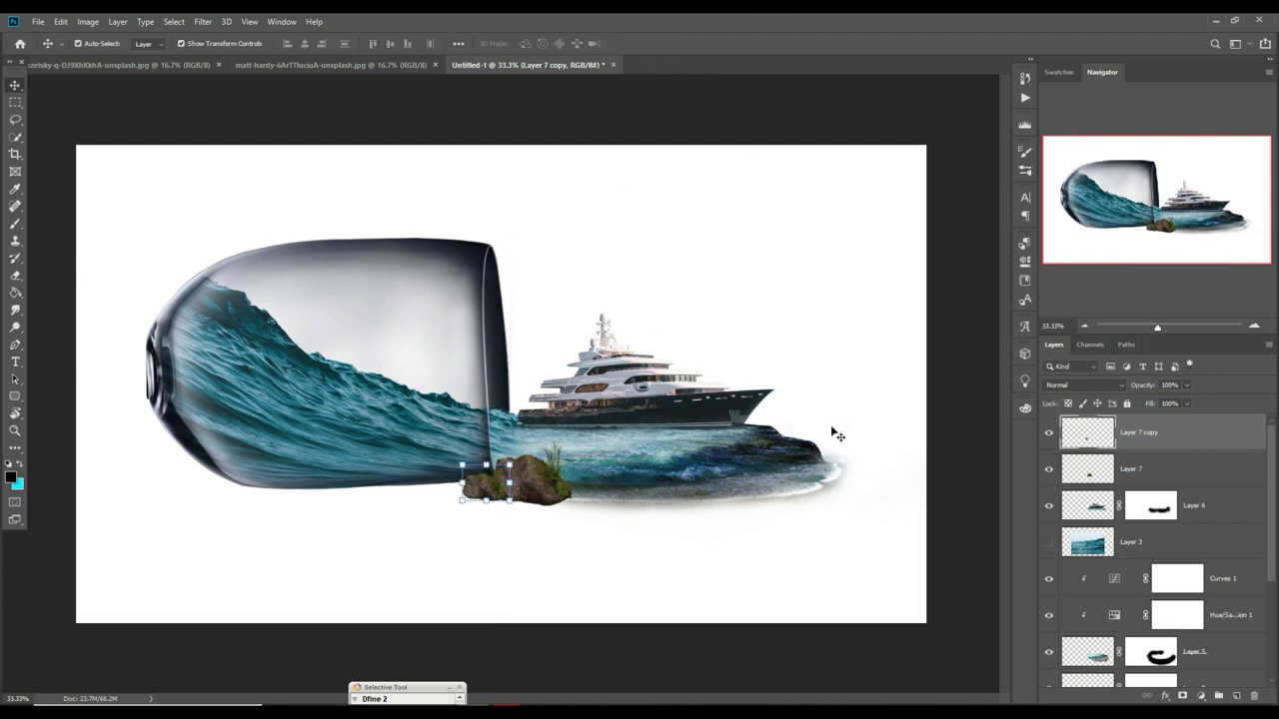
# - Create an empty Layer 9 above Layer 1
pyautogui.scroll(-3, 1216, 589)
pyautogui.scroll(-2, 1215, 587)
pyautogui.click(1174, 632)
pyautogui.click(1237, 695)
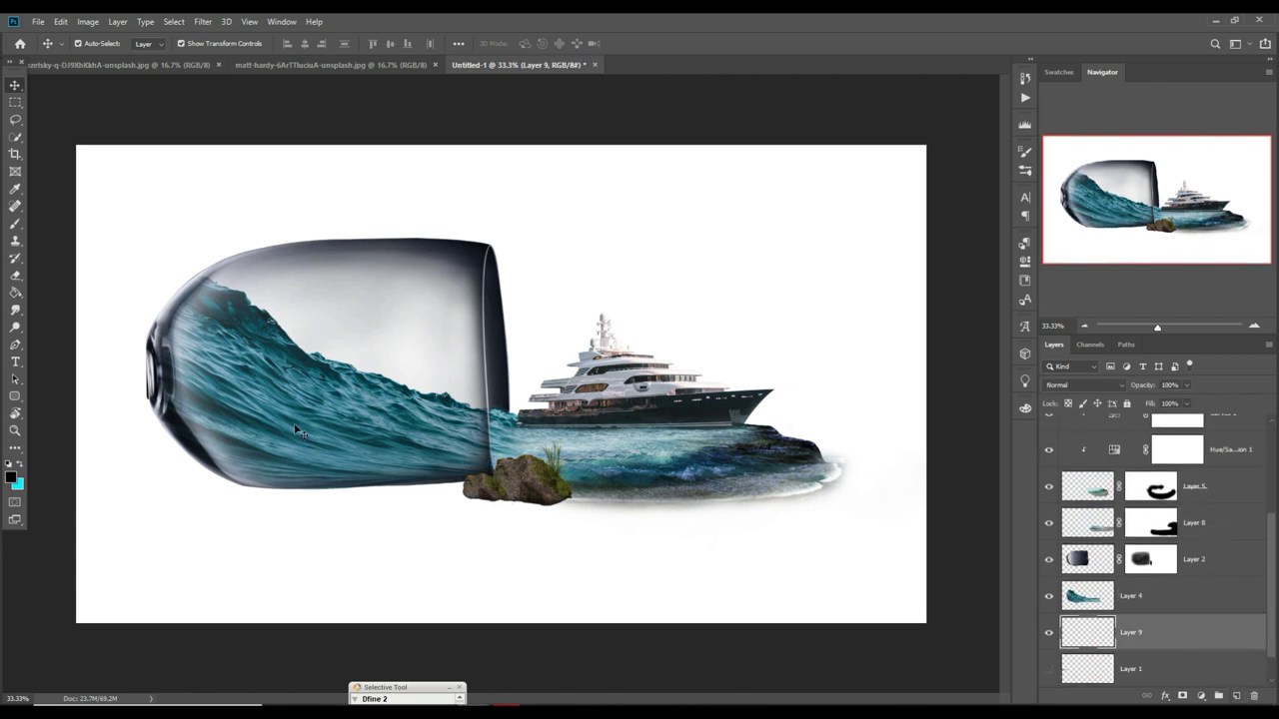
# - Paint a soft dark shadow under the glass and rock with a large brush on Layer 9
pyautogui.click(15, 223)
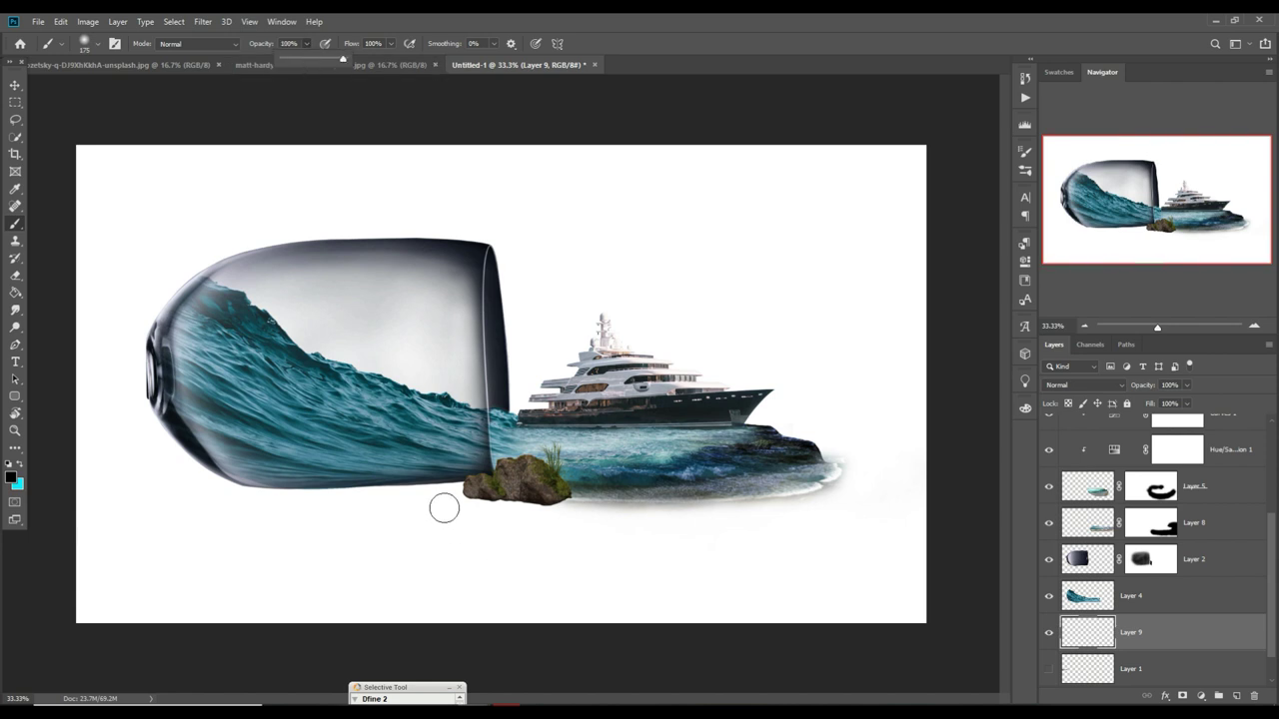
pyautogui.press(']')
pyautogui.press(']')
pyautogui.press(']')
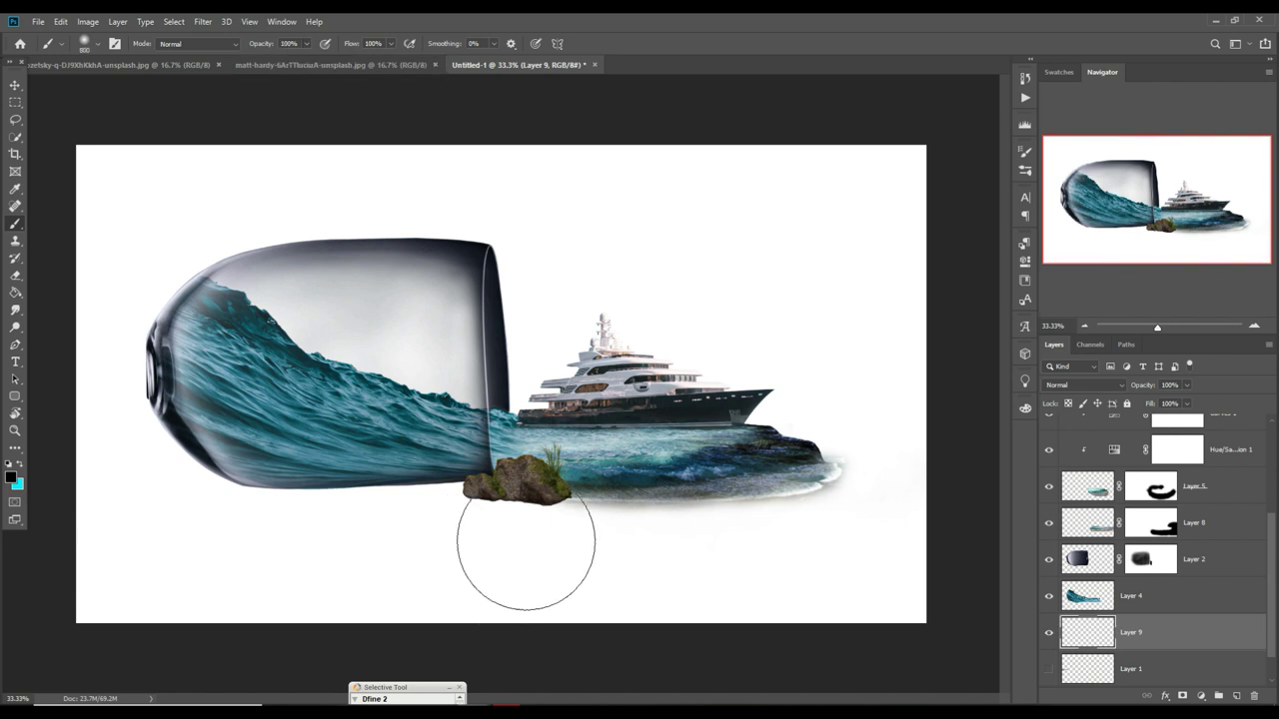
pyautogui.moveTo(440, 530); pyautogui.dragTo(521, 529)
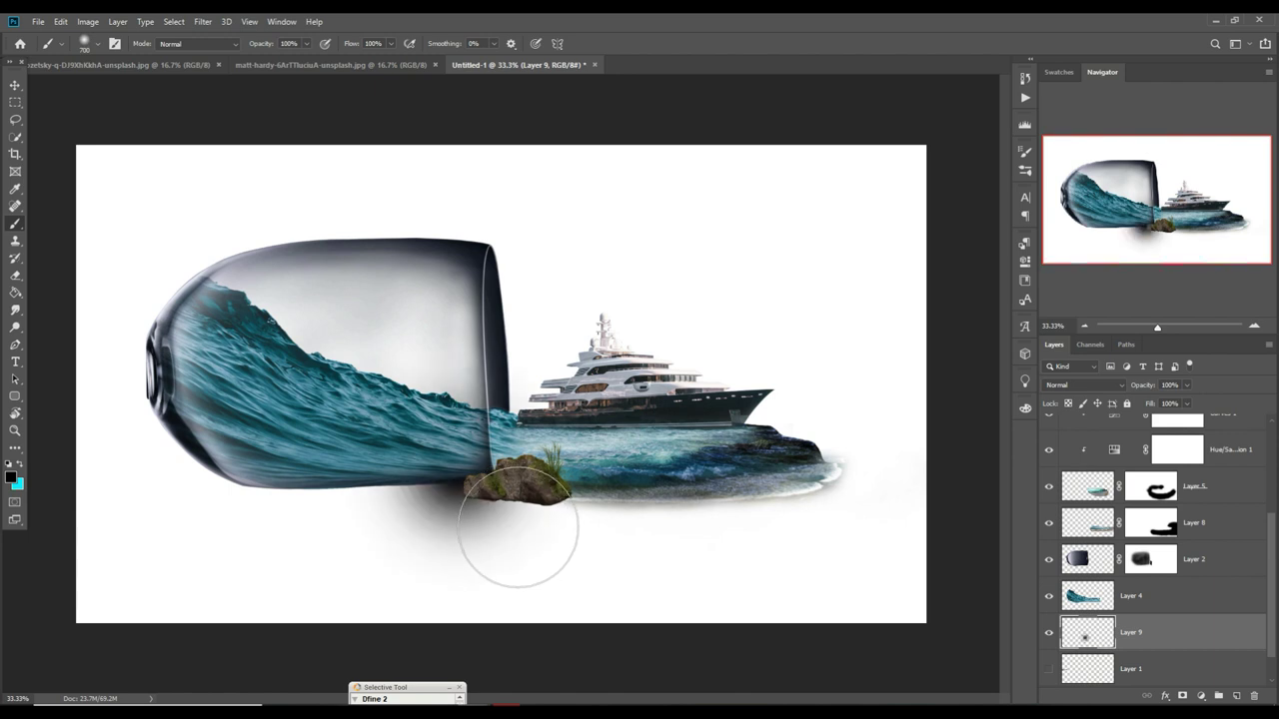
# - Stretch the shadow to 327.93% width and 37.89% height, positioned beneath the glass and shoreline
pyautogui.click(15, 85)
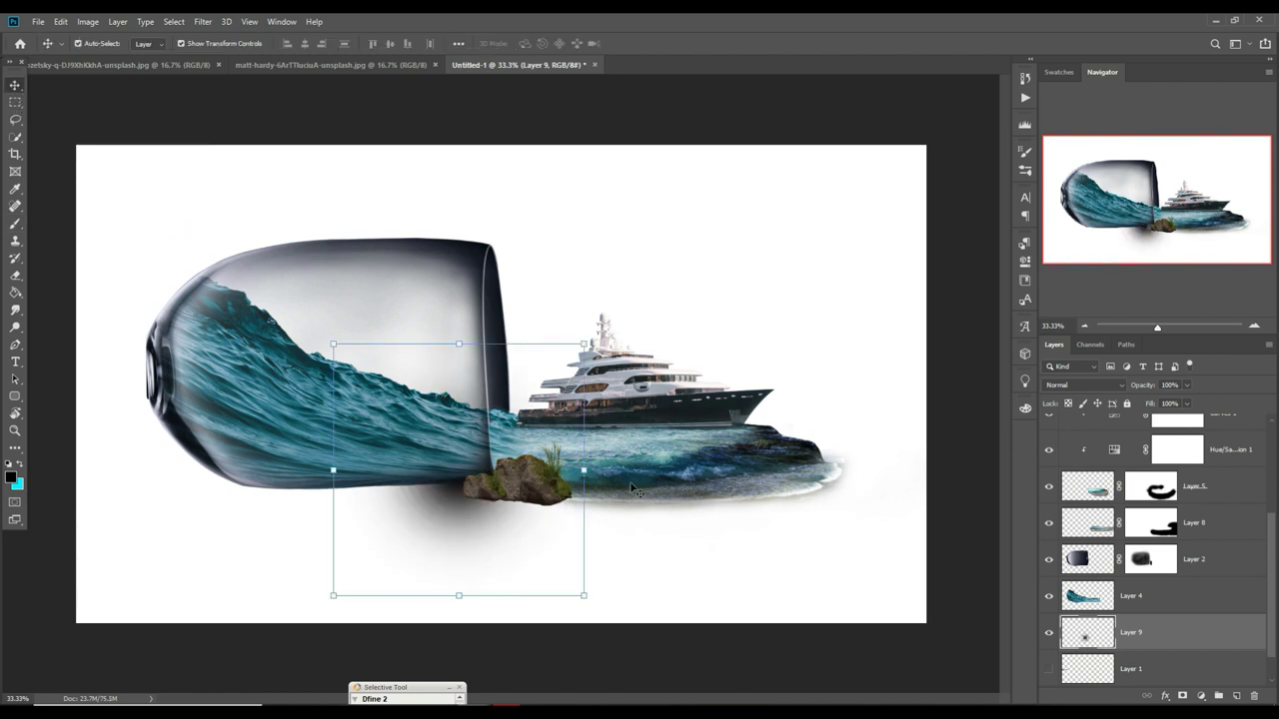
pyautogui.moveTo(585, 470); pyautogui.dragTo(926, 470)
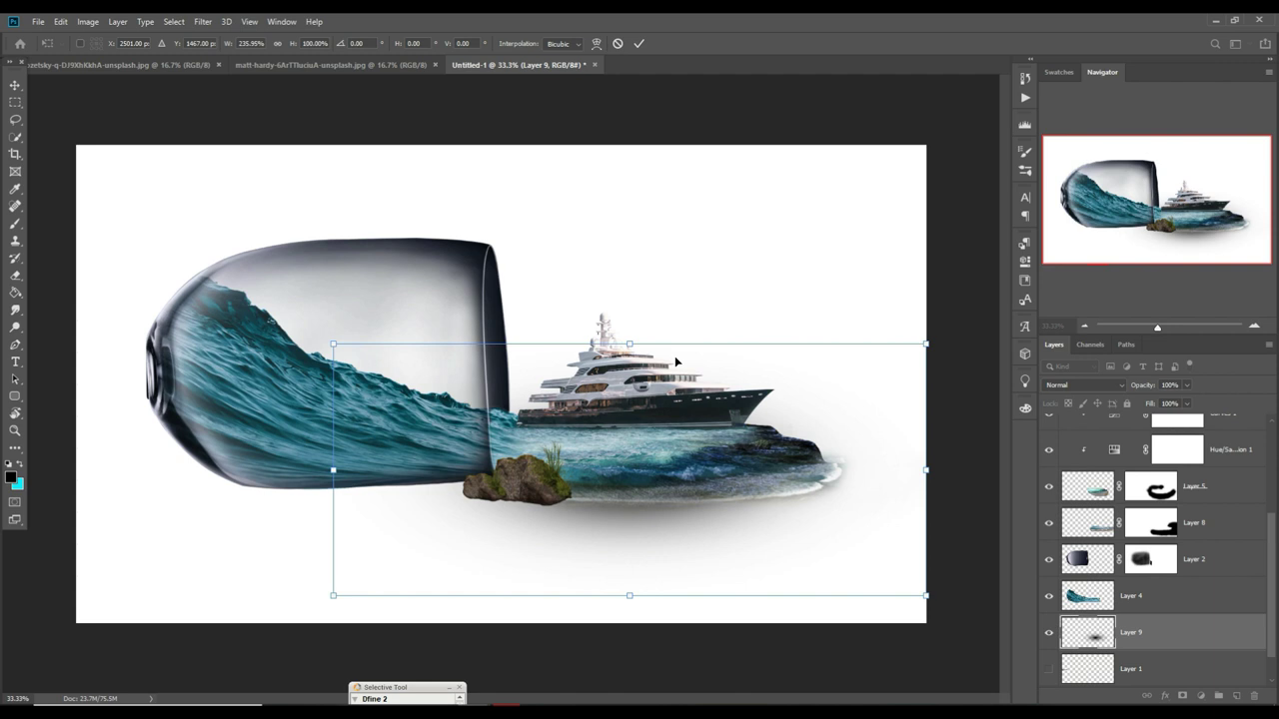
pyautogui.moveTo(639, 344); pyautogui.dragTo(638, 520)
pyautogui.moveTo(535, 542); pyautogui.dragTo(340, 468)
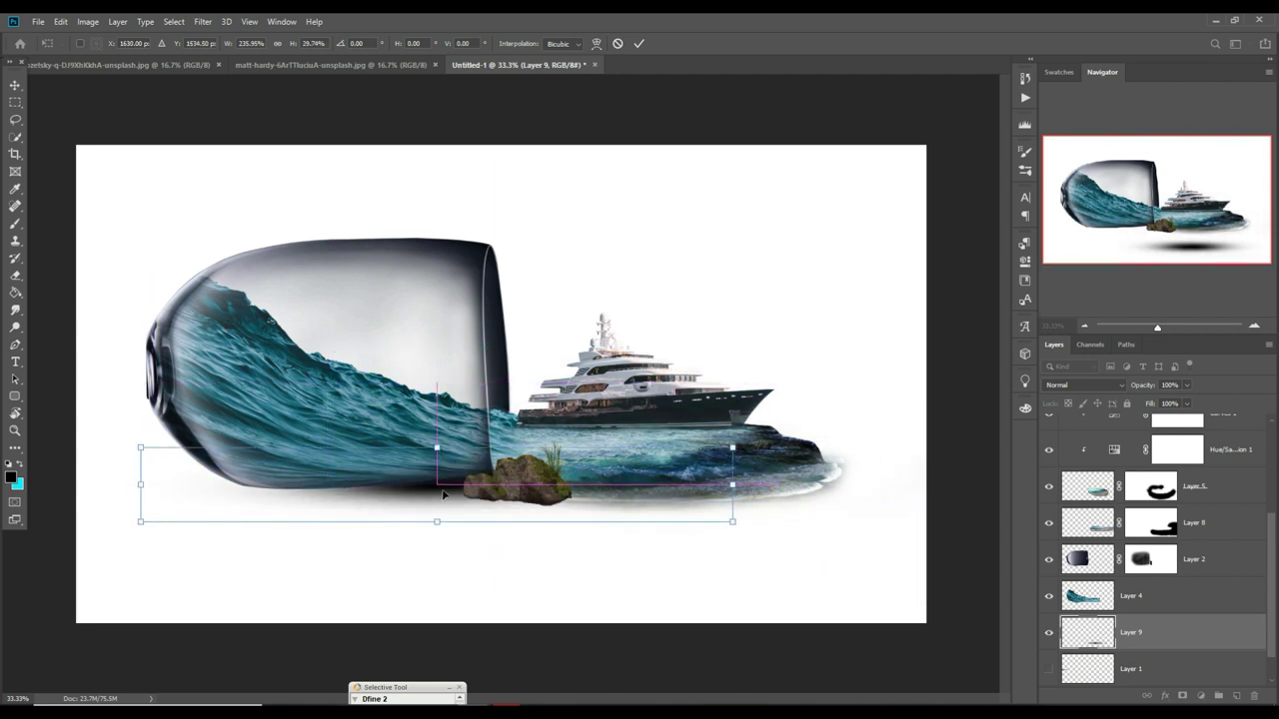
pyautogui.moveTo(145, 493); pyautogui.dragTo(50, 493)
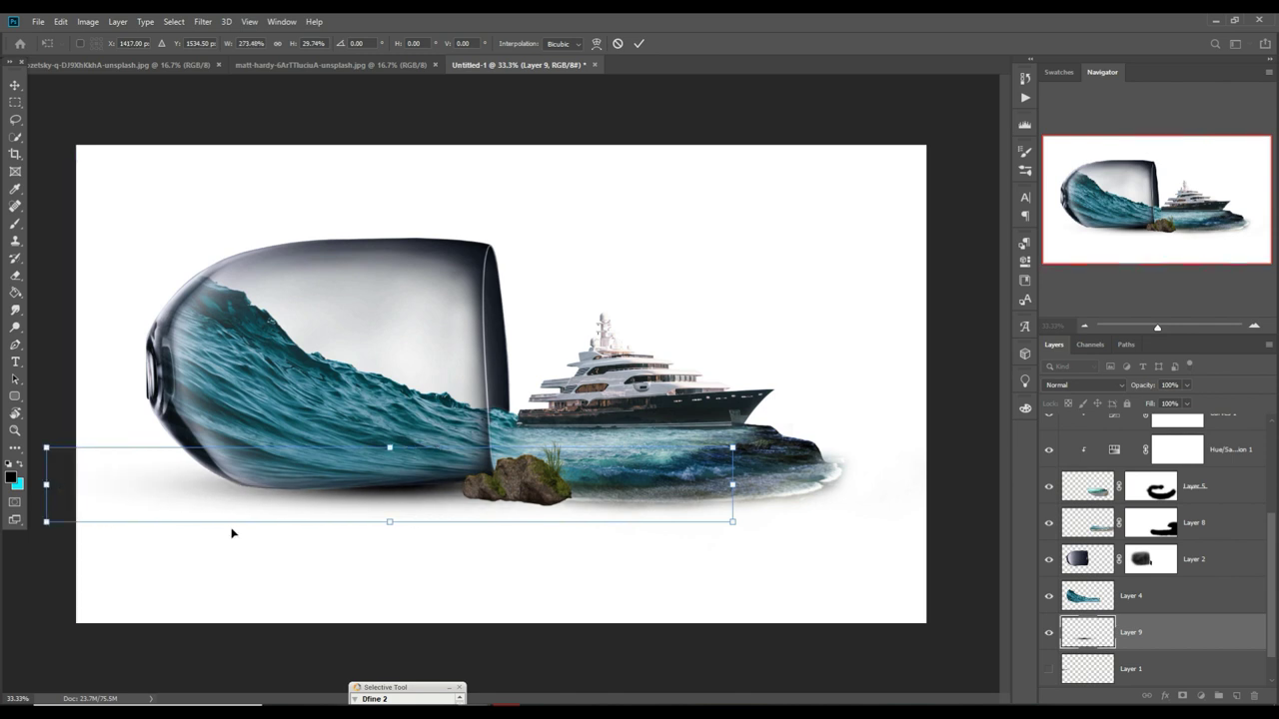
pyautogui.moveTo(741, 494); pyautogui.dragTo(870, 494)
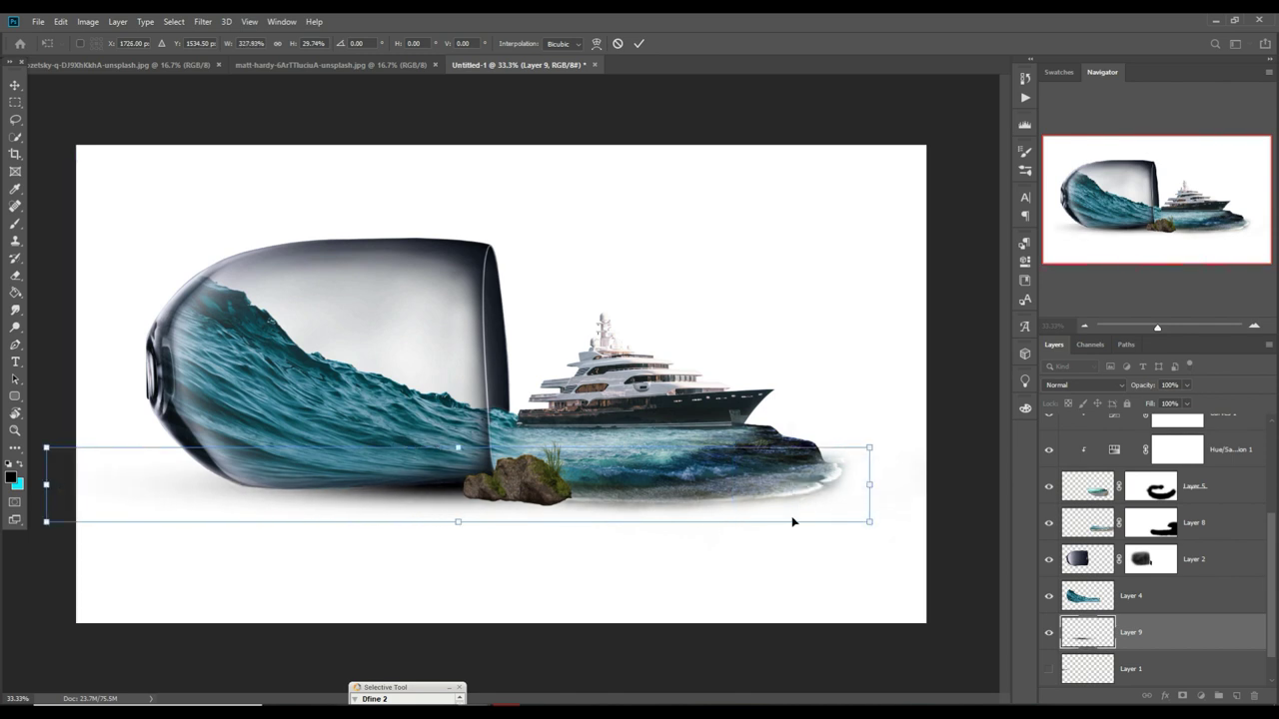
pyautogui.moveTo(502, 517); pyautogui.dragTo(443, 560)
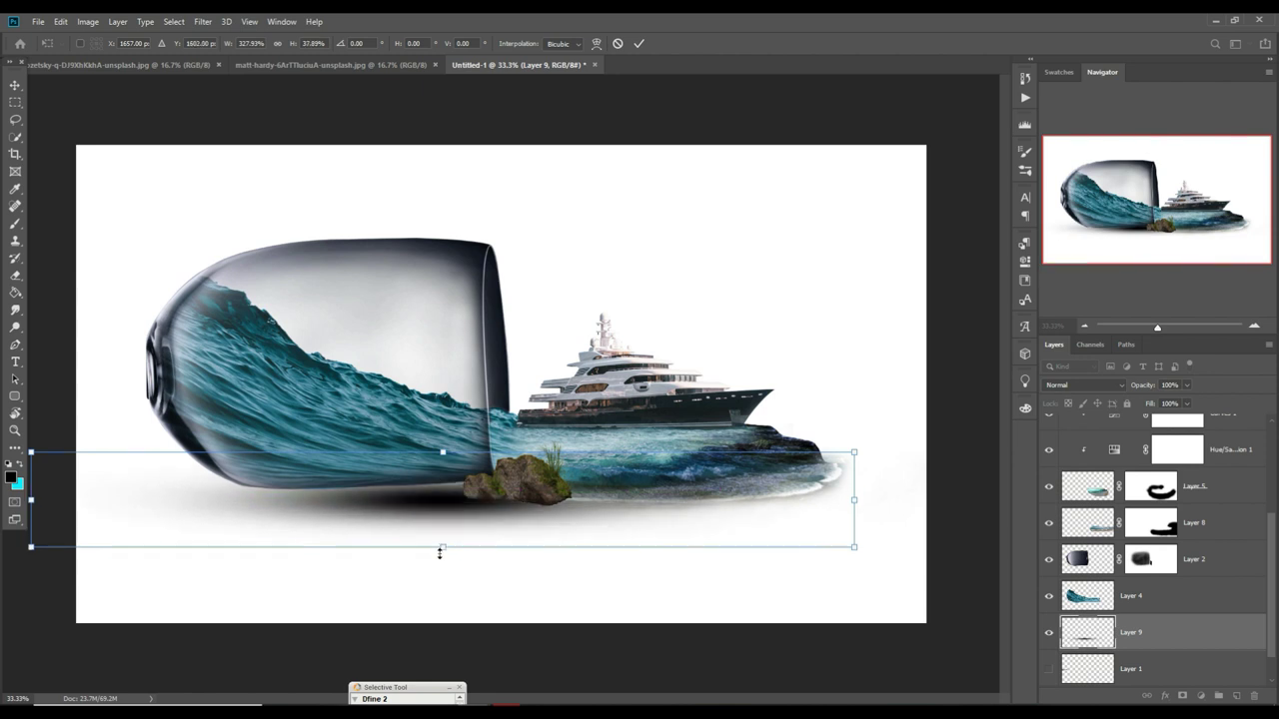
pyautogui.moveTo(446, 501); pyautogui.dragTo(431, 490)
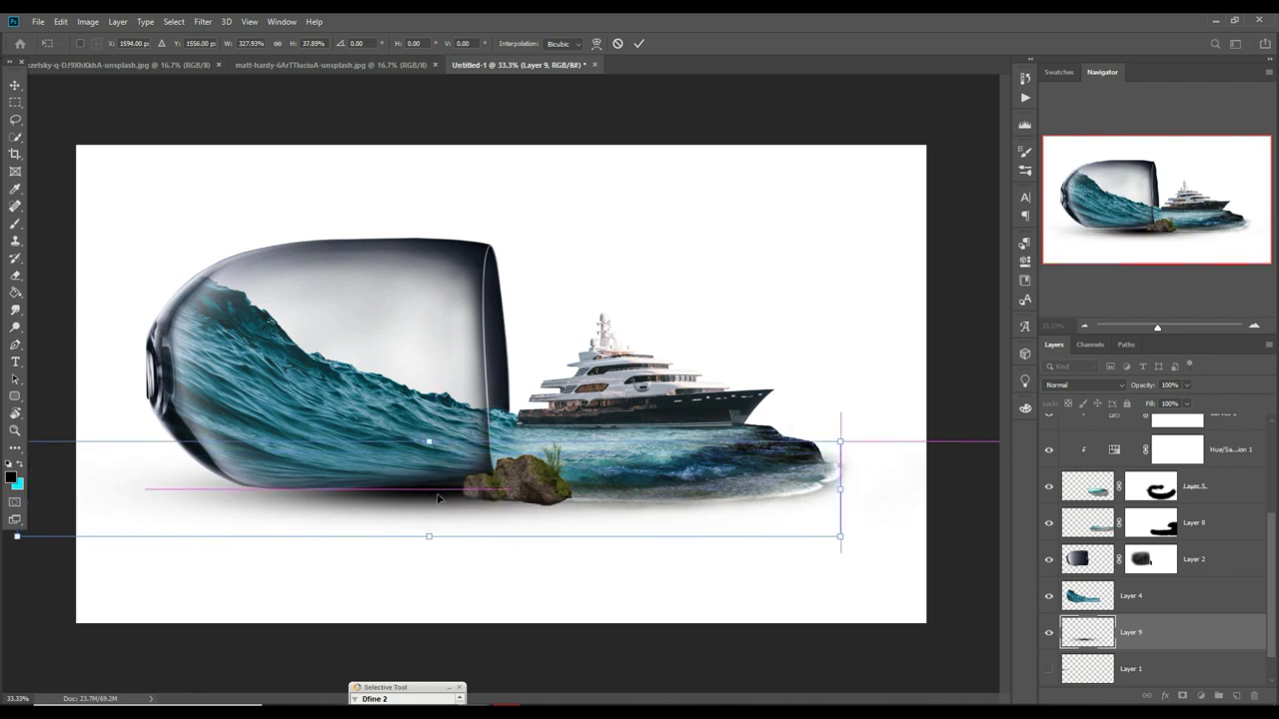
pyautogui.click(638, 43)
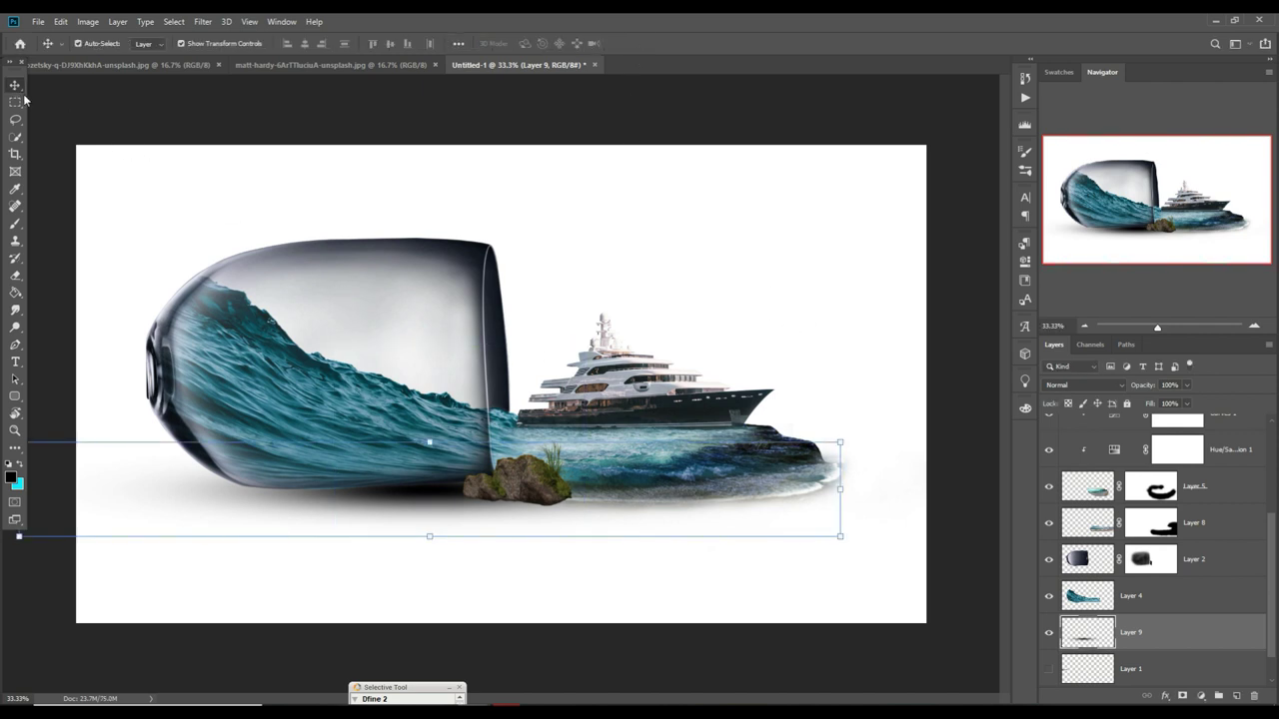
pyautogui.rightClick(1182, 639)
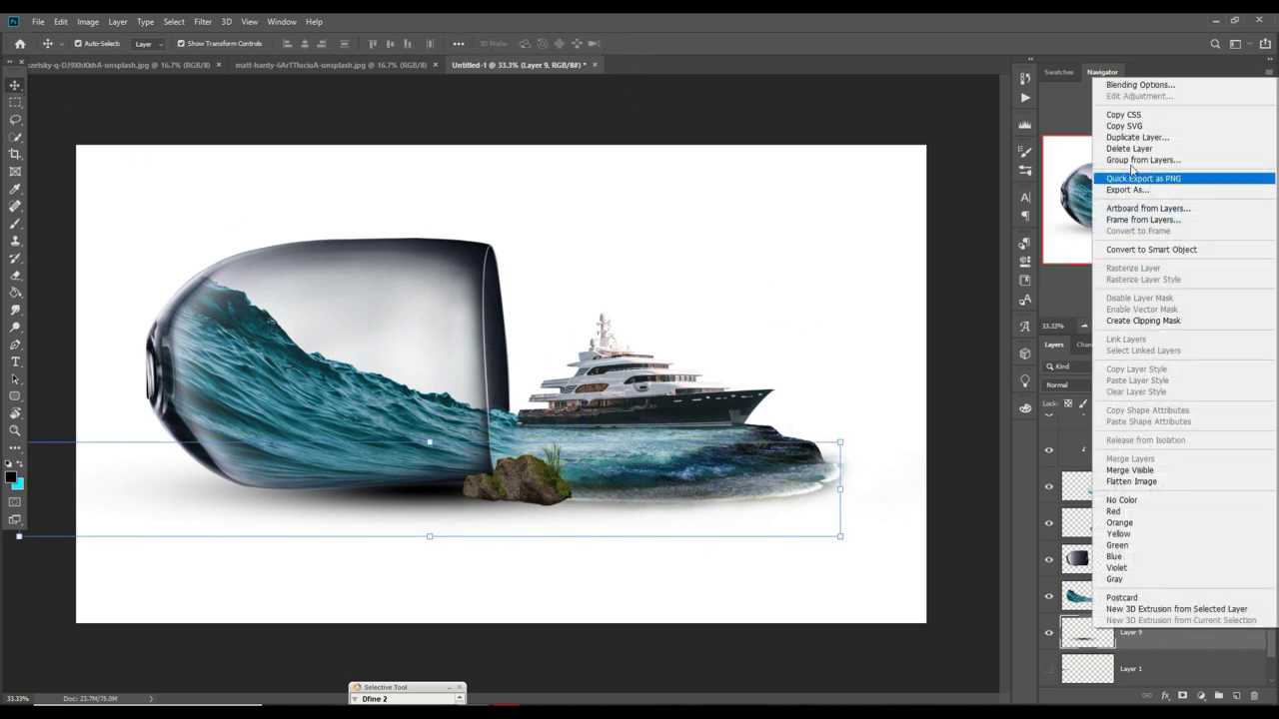
# - Duplicate the shadow, shrink the copy slightly and shift it left beneath the glass
pyautogui.click(1129, 148)
pyautogui.click(749, 209)
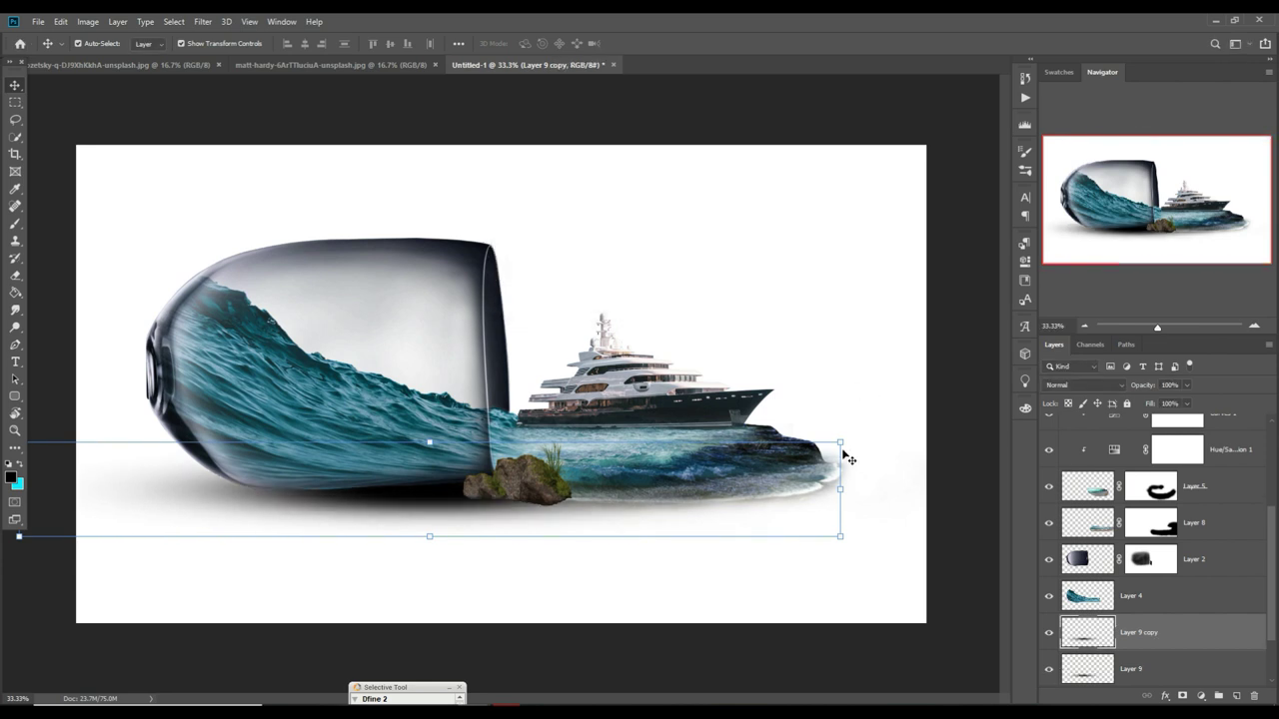
pyautogui.moveTo(840, 442)
pyautogui.mouseDown()
pyautogui.moveTo(786, 468)
pyautogui.moveTo(604, 489)
pyautogui.mouseUp()
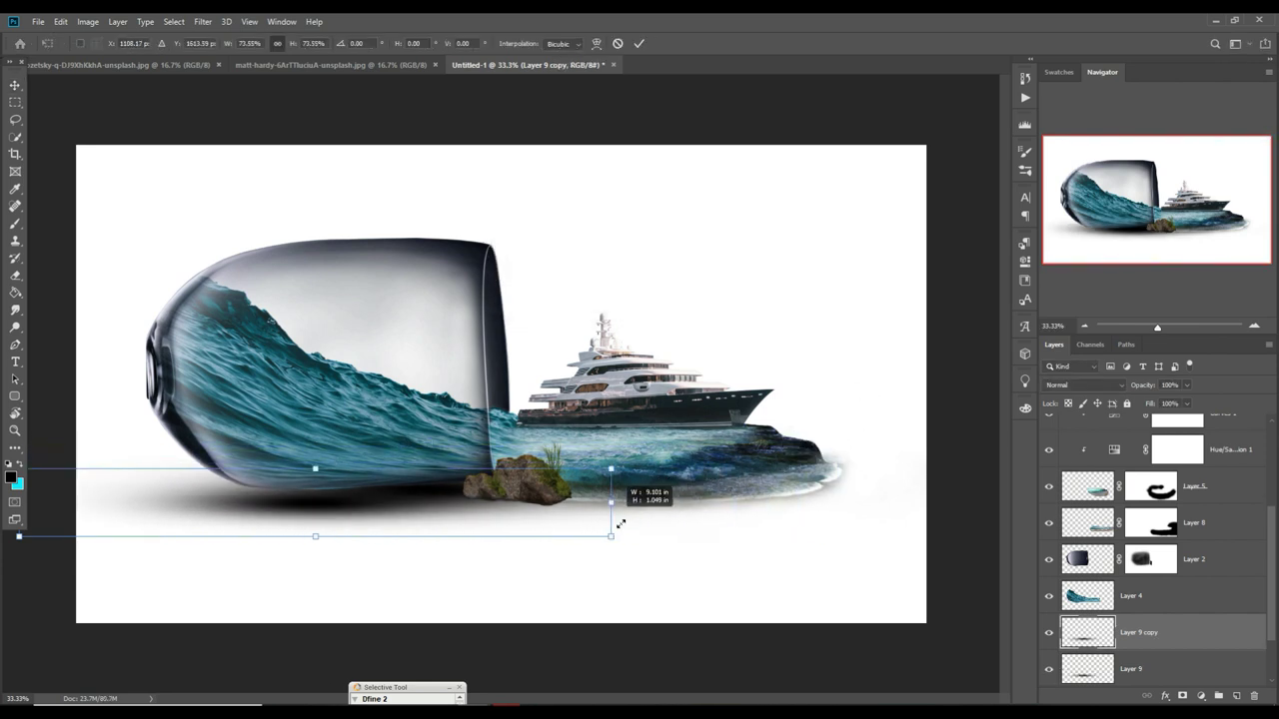
pyautogui.moveTo(319, 516); pyautogui.dragTo(281, 504)
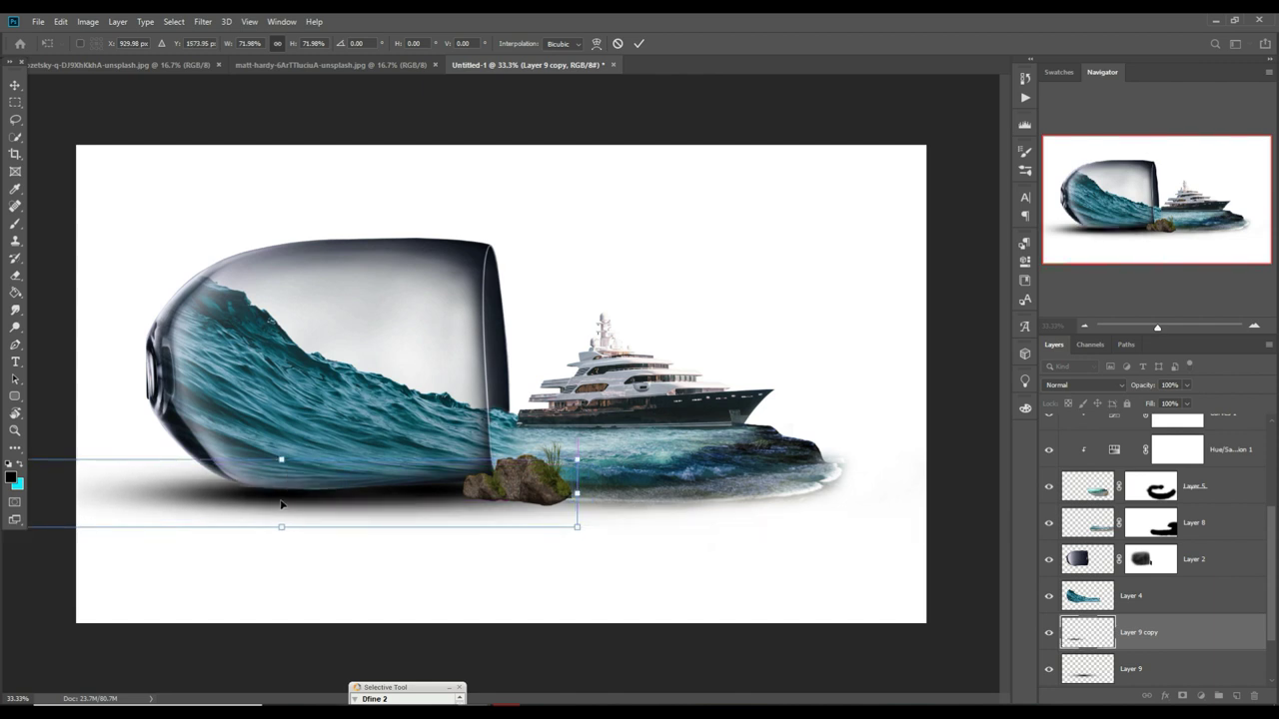
pyautogui.press('Return')
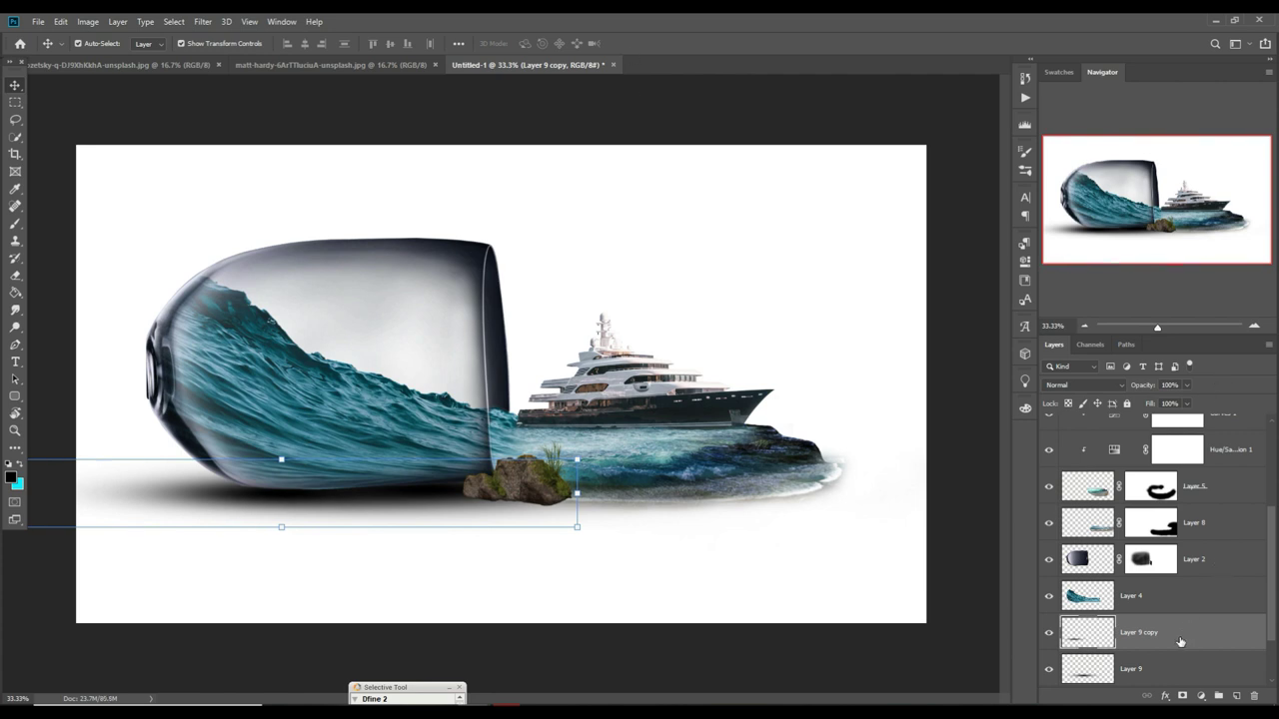
# - Make a second shadow copy, shrink it slightly and move it under the spilled sea
pyautogui.rightClick(1180, 642)
pyautogui.click(1149, 152)
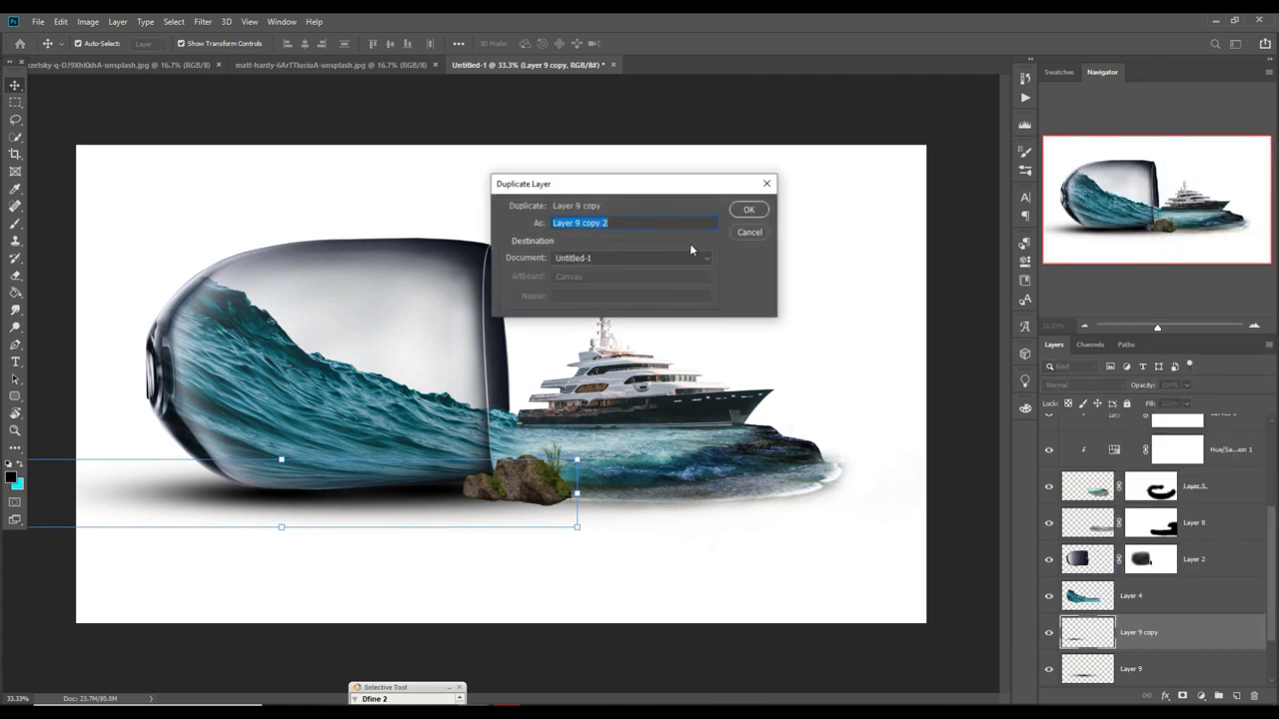
pyautogui.click(748, 209)
pyautogui.moveTo(580, 459); pyautogui.dragTo(563, 460)
pyautogui.moveTo(420, 519); pyautogui.dragTo(682, 498)
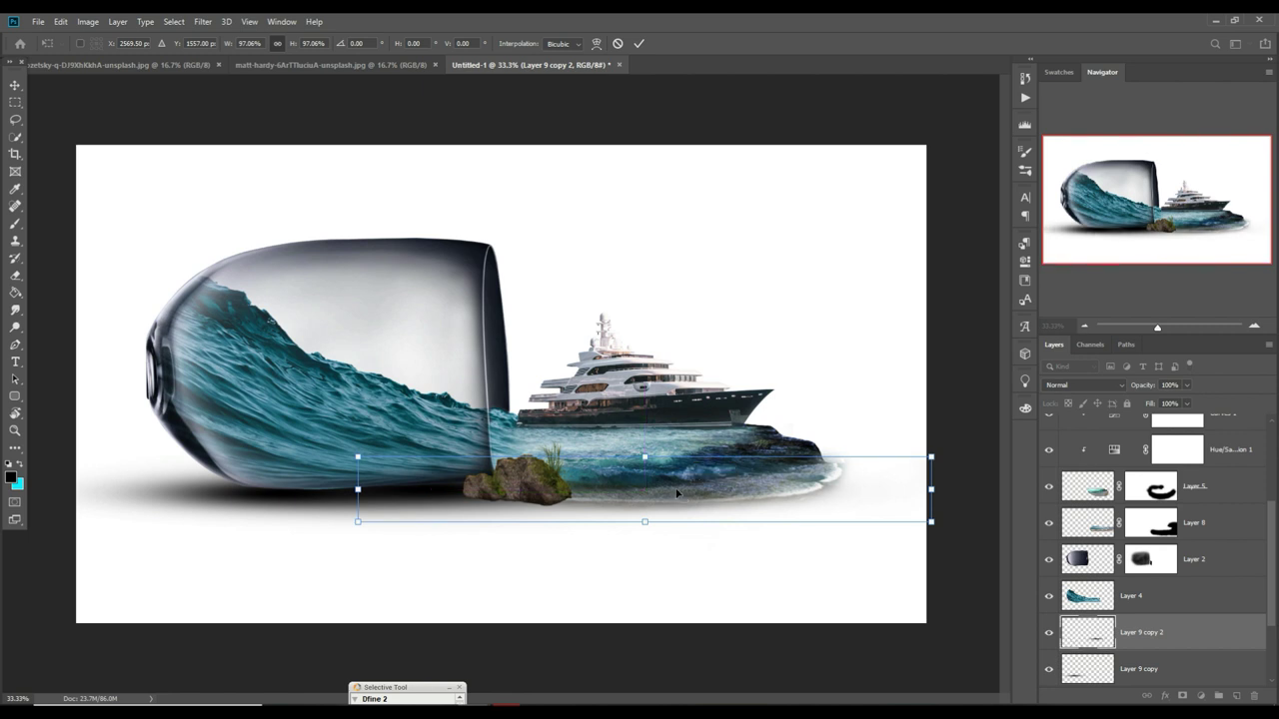
pyautogui.click(638, 44)
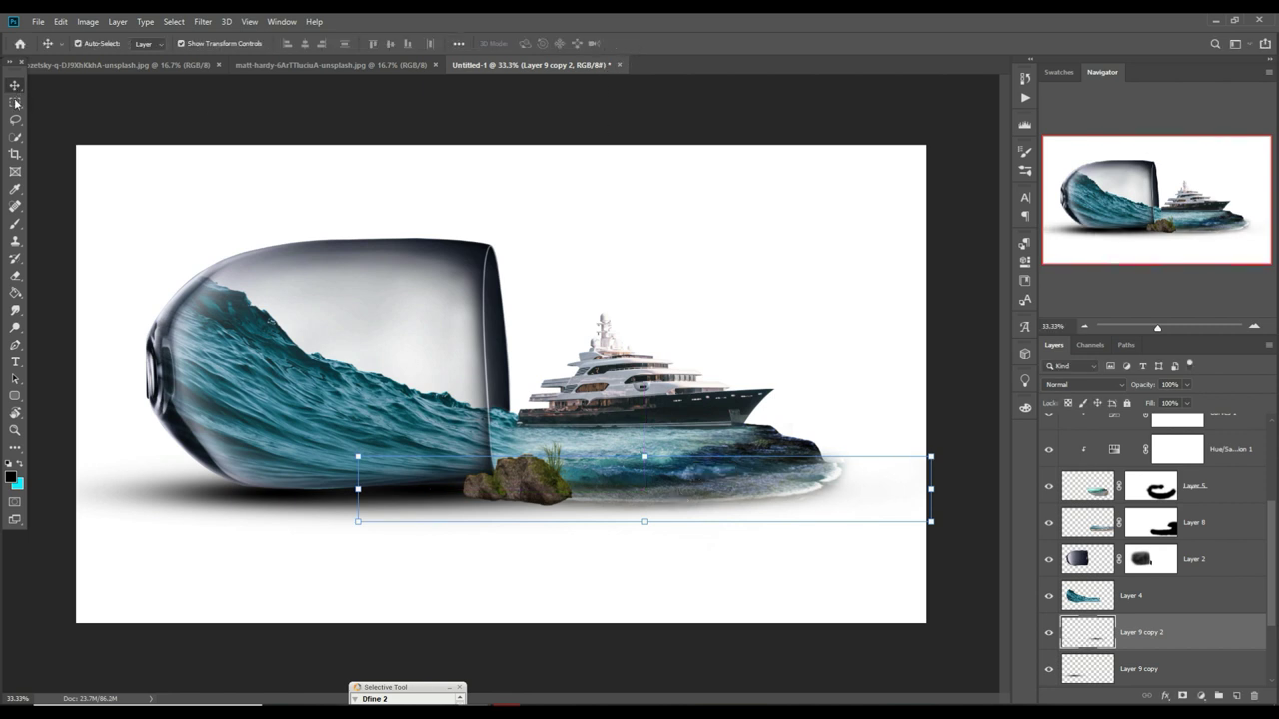
# - Make a third shadow copy scaled to about 81.26% and placed under the rocks
pyautogui.click(729, 699)
pyautogui.scroll(-2, 1184, 599)
pyautogui.rightClick(1184, 603)
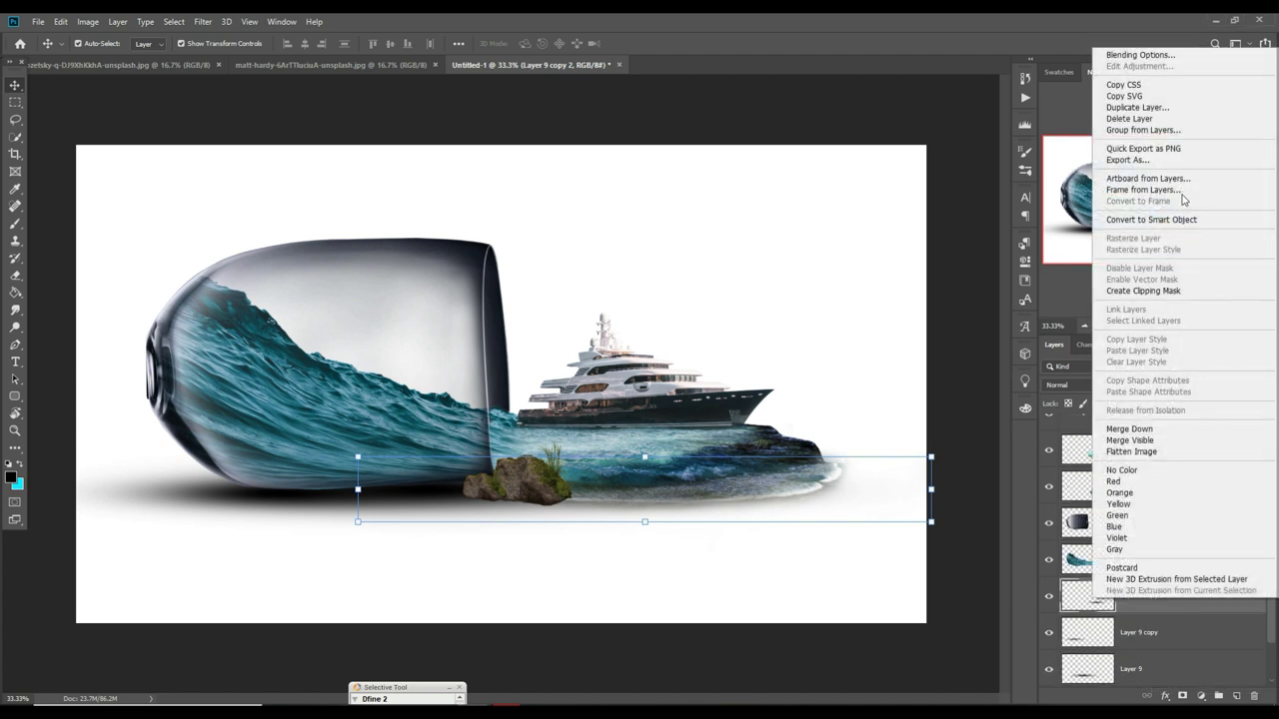
pyautogui.click(1137, 107)
pyautogui.click(749, 210)
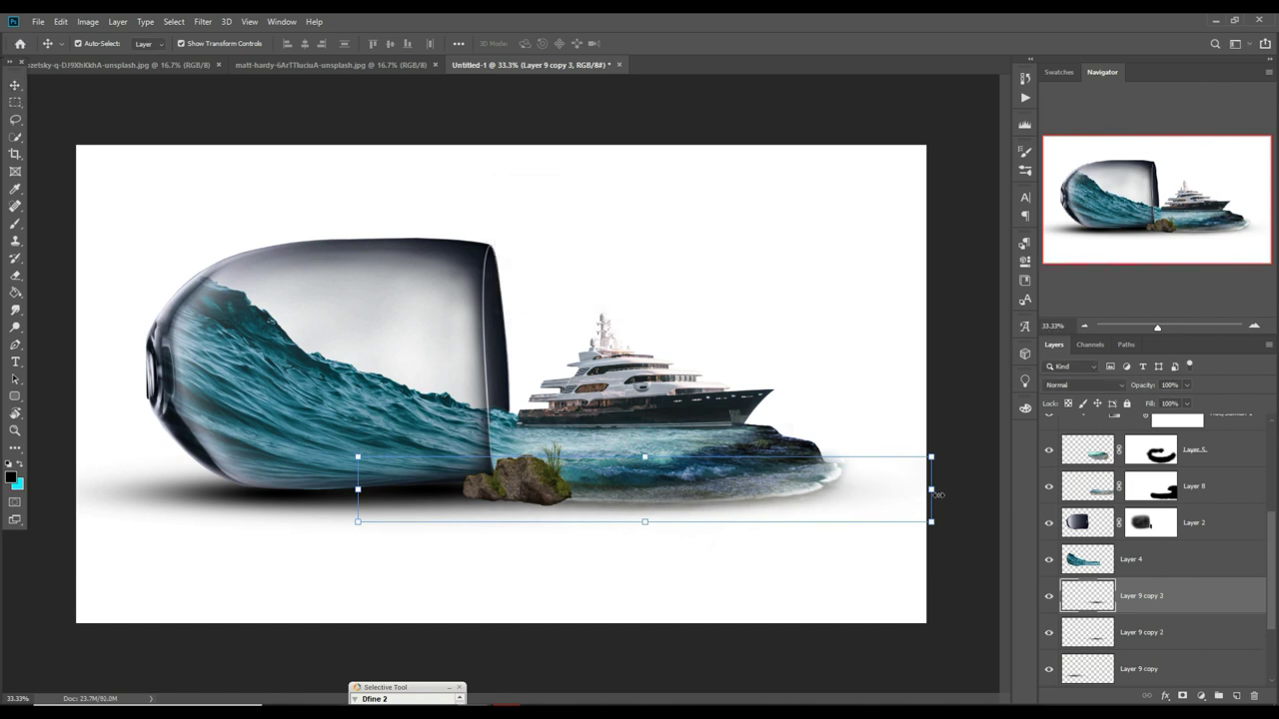
pyautogui.moveTo(943, 496); pyautogui.dragTo(835, 496)
pyautogui.moveTo(732, 502)
pyautogui.mouseDown()
pyautogui.moveTo(700, 524)
pyautogui.moveTo(671, 511)
pyautogui.mouseUp()
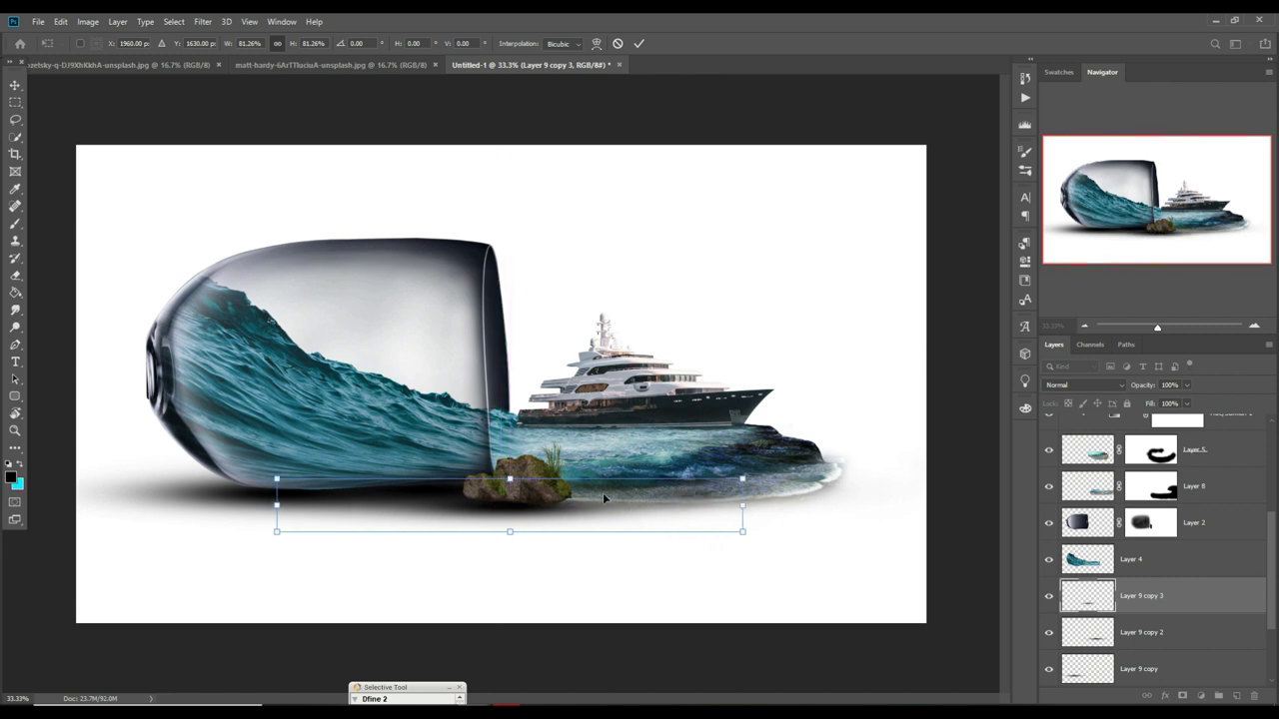
pyautogui.click(639, 44)
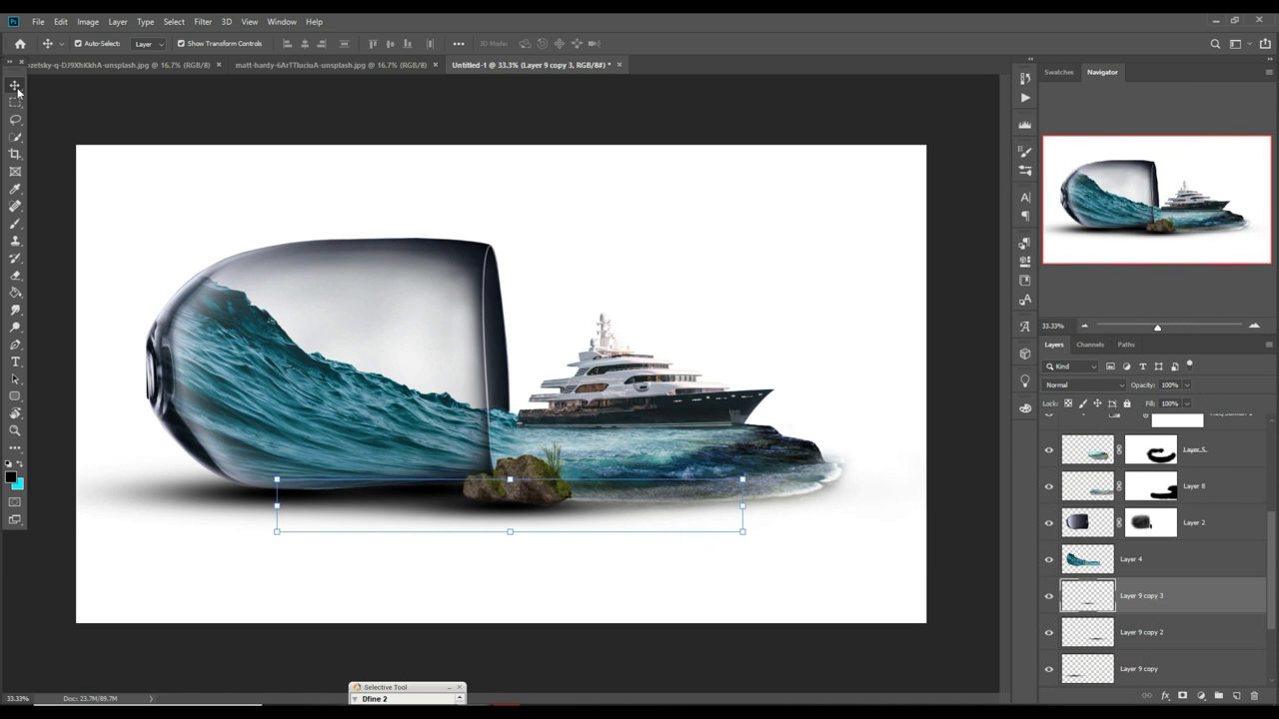
pyautogui.scroll(-3, 1204, 613)
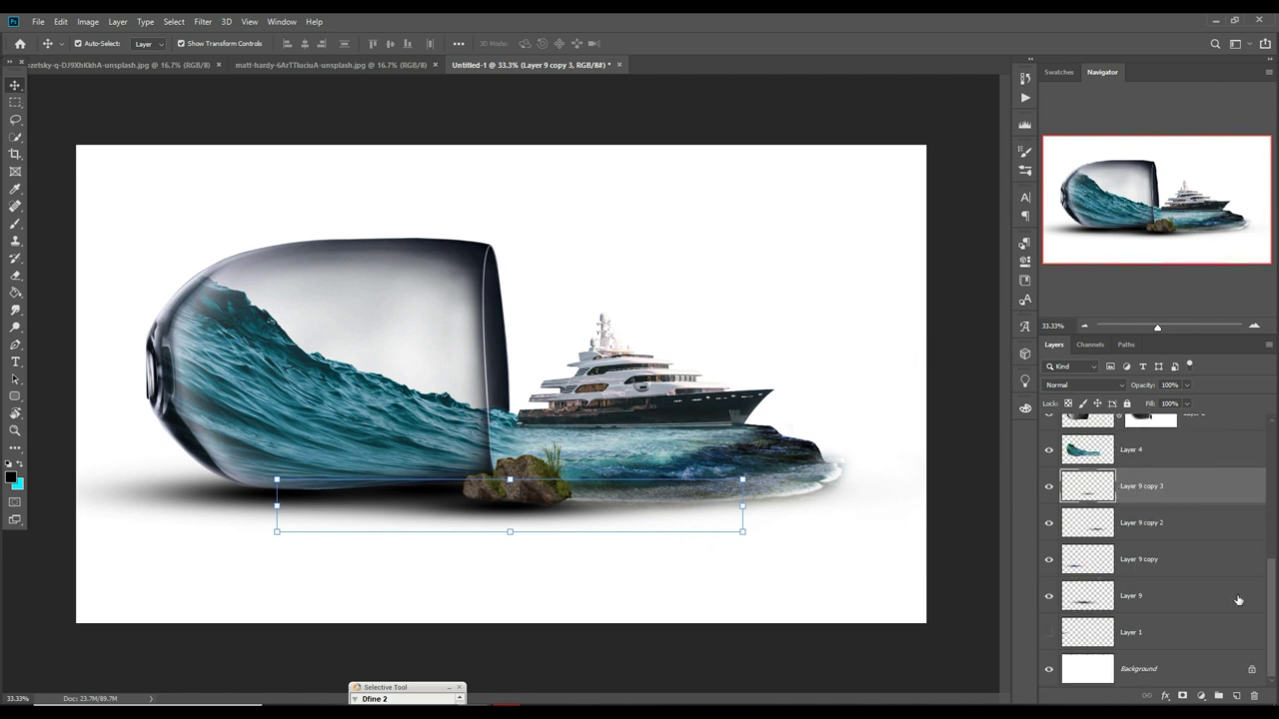
pyautogui.click(1157, 669)
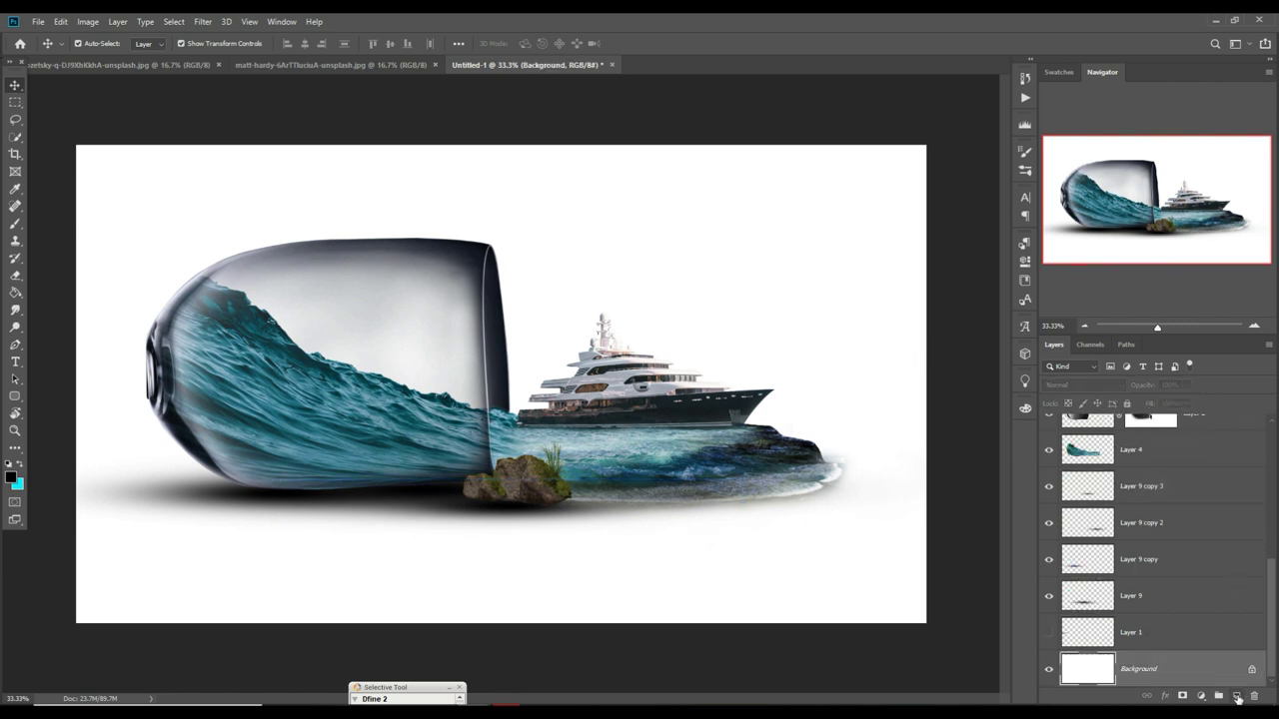
# - Add a Gradient fill layer using the Blue preset with its end stop set to navy 0d2534
pyautogui.click(1200, 696)
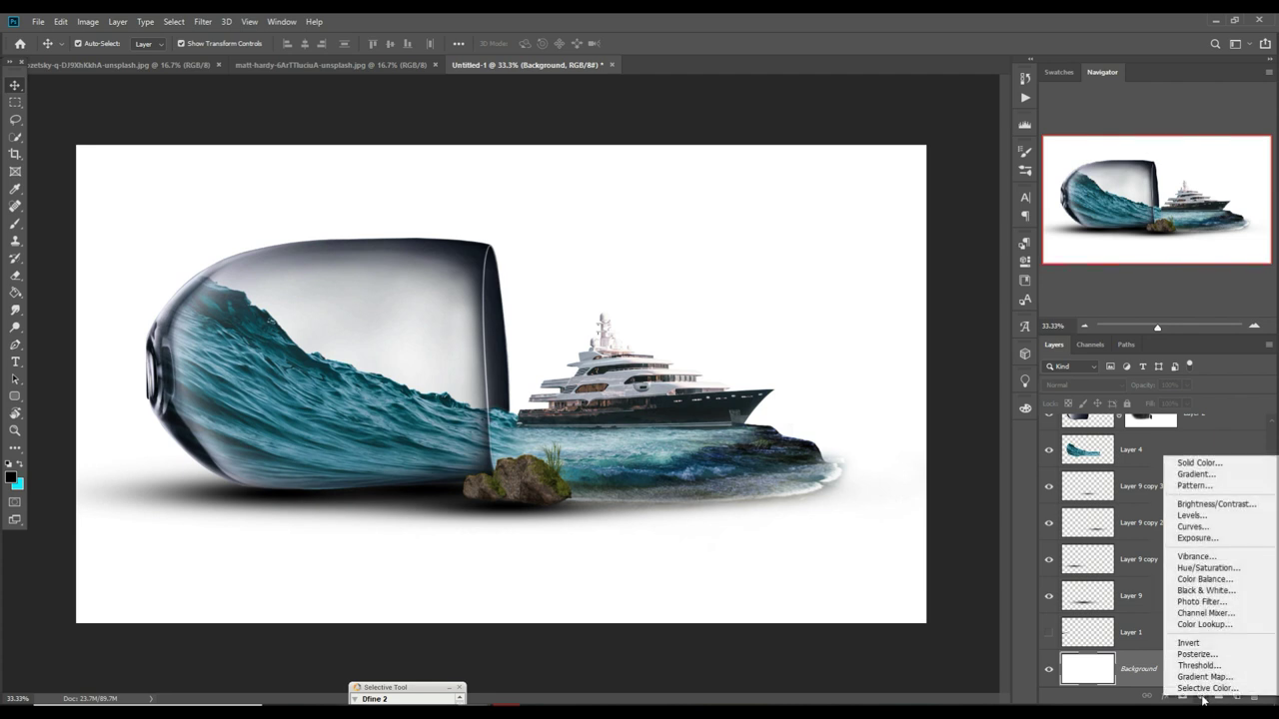
pyautogui.click(1189, 473)
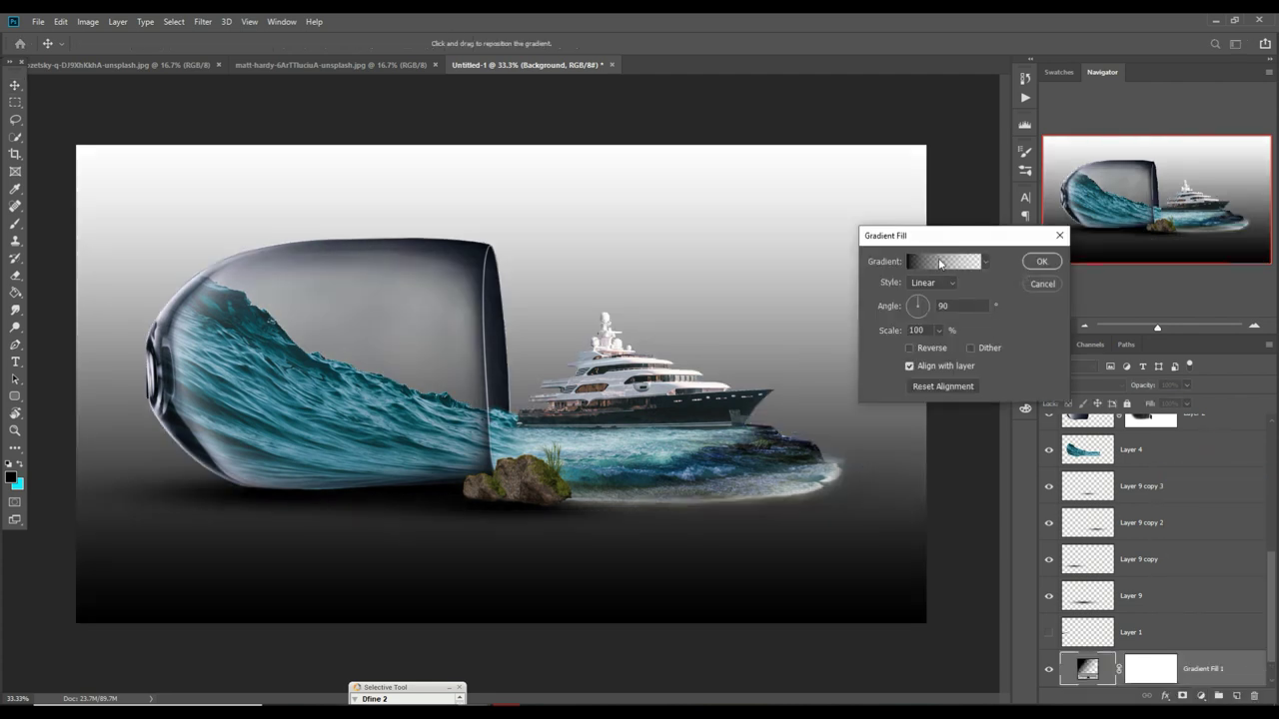
pyautogui.click(939, 262)
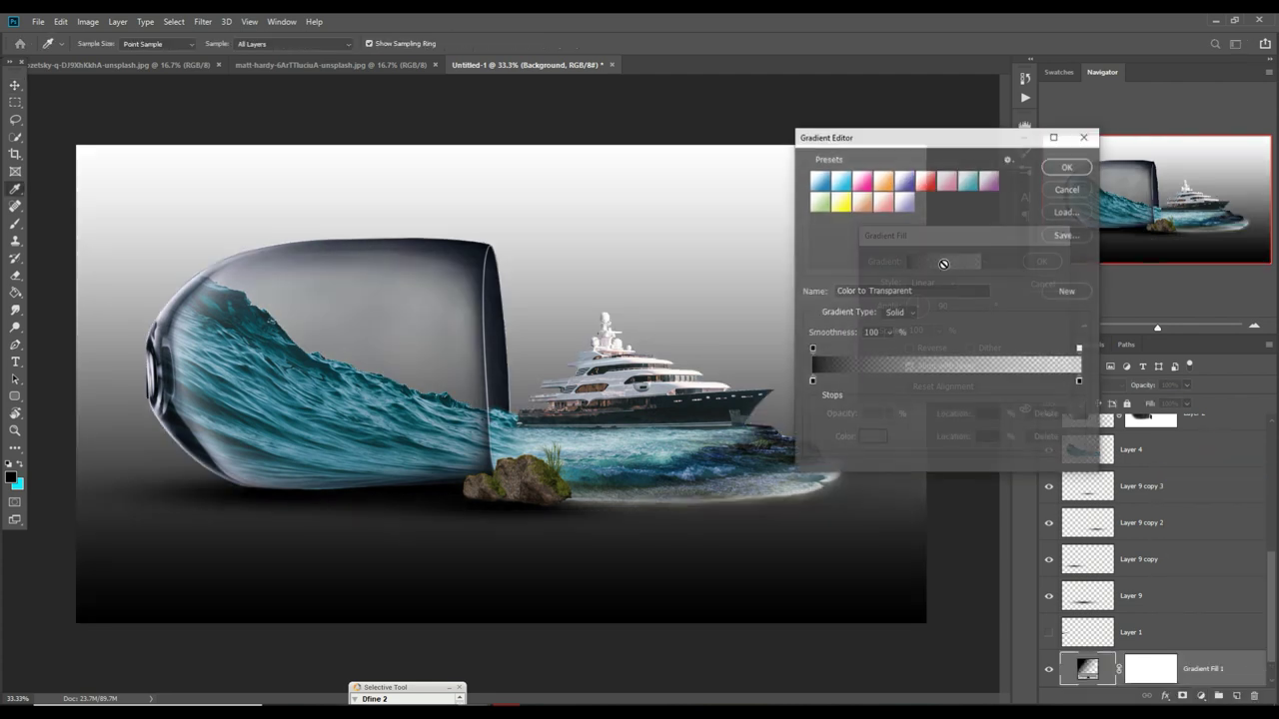
pyautogui.click(828, 186)
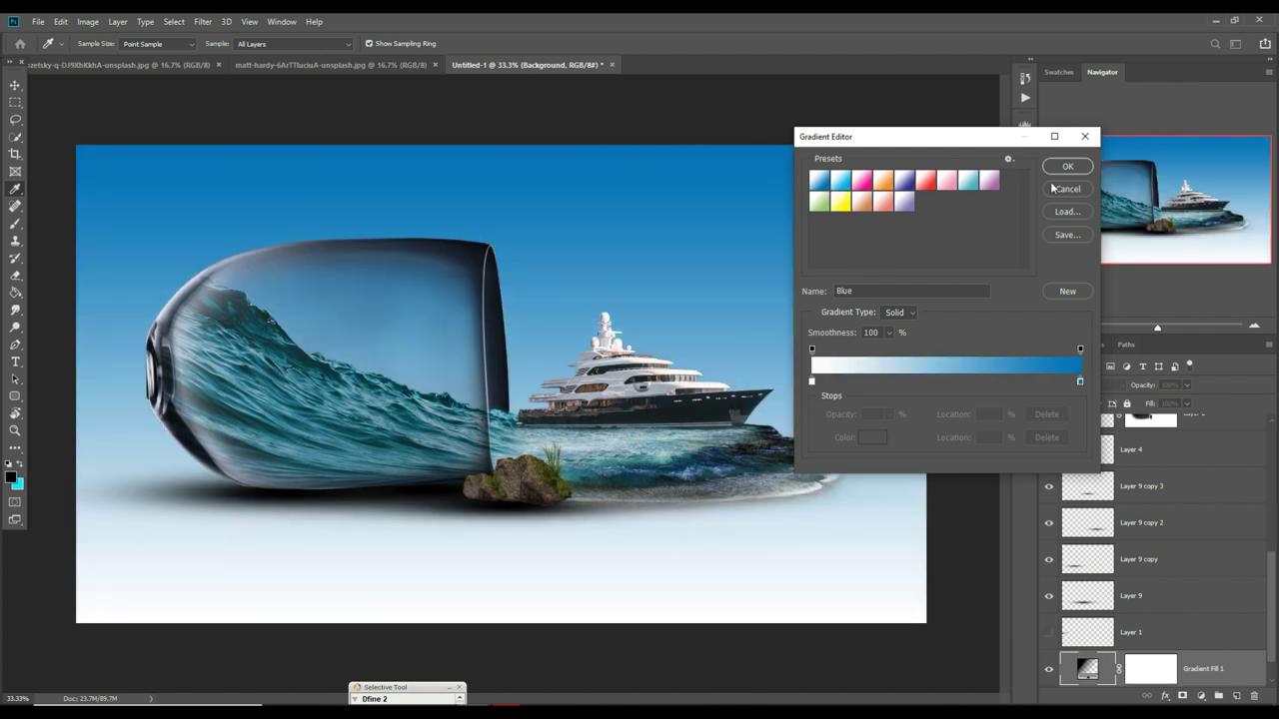
pyautogui.click(1079, 381)
pyautogui.click(872, 438)
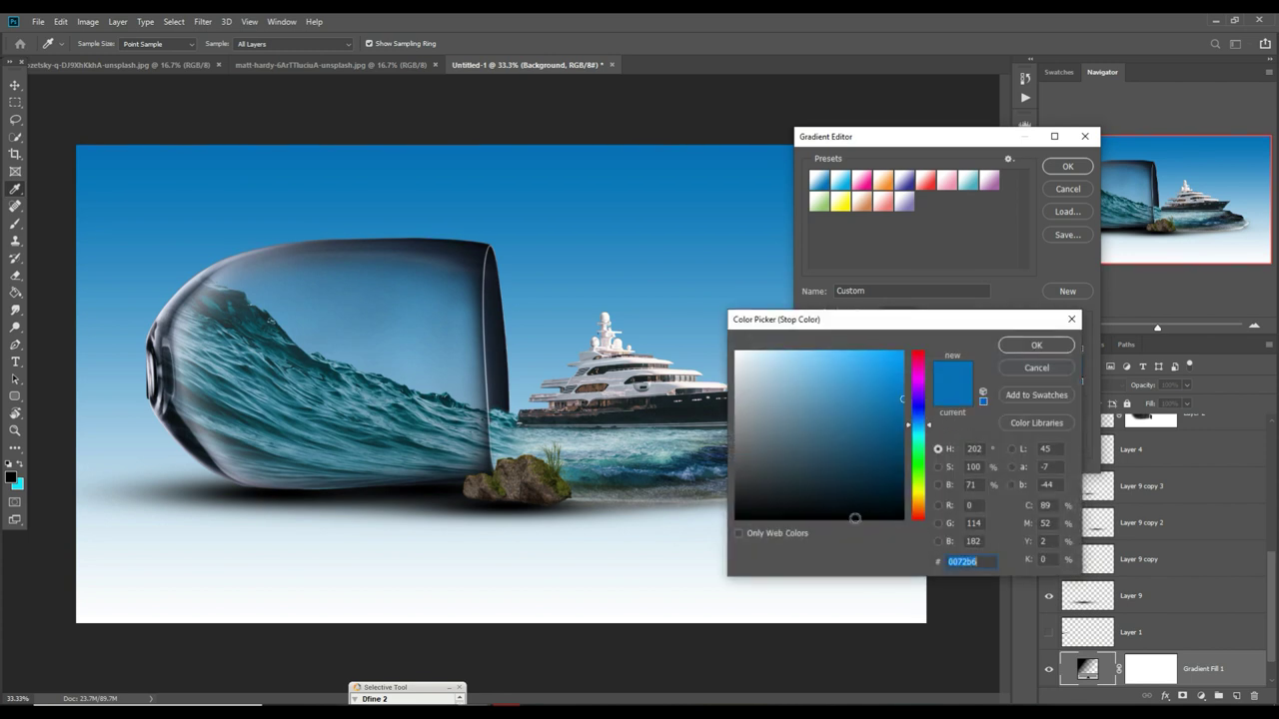
pyautogui.click(862, 475)
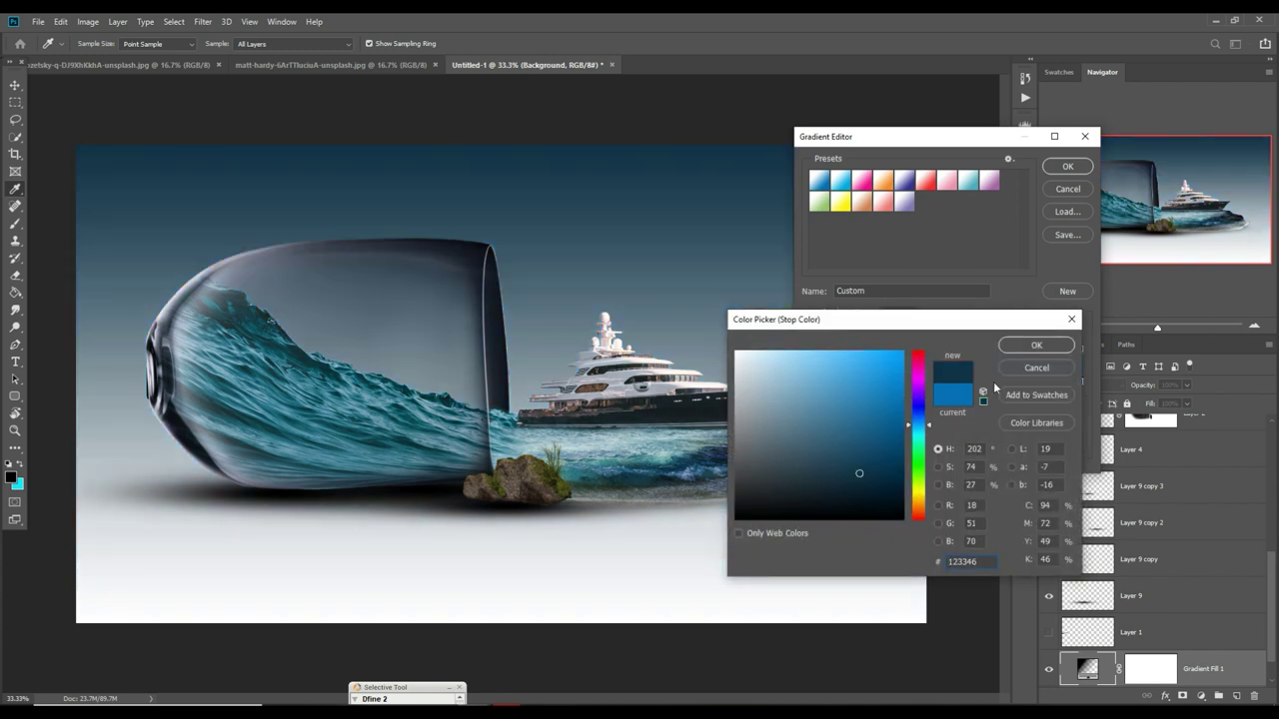
pyautogui.click(861, 486)
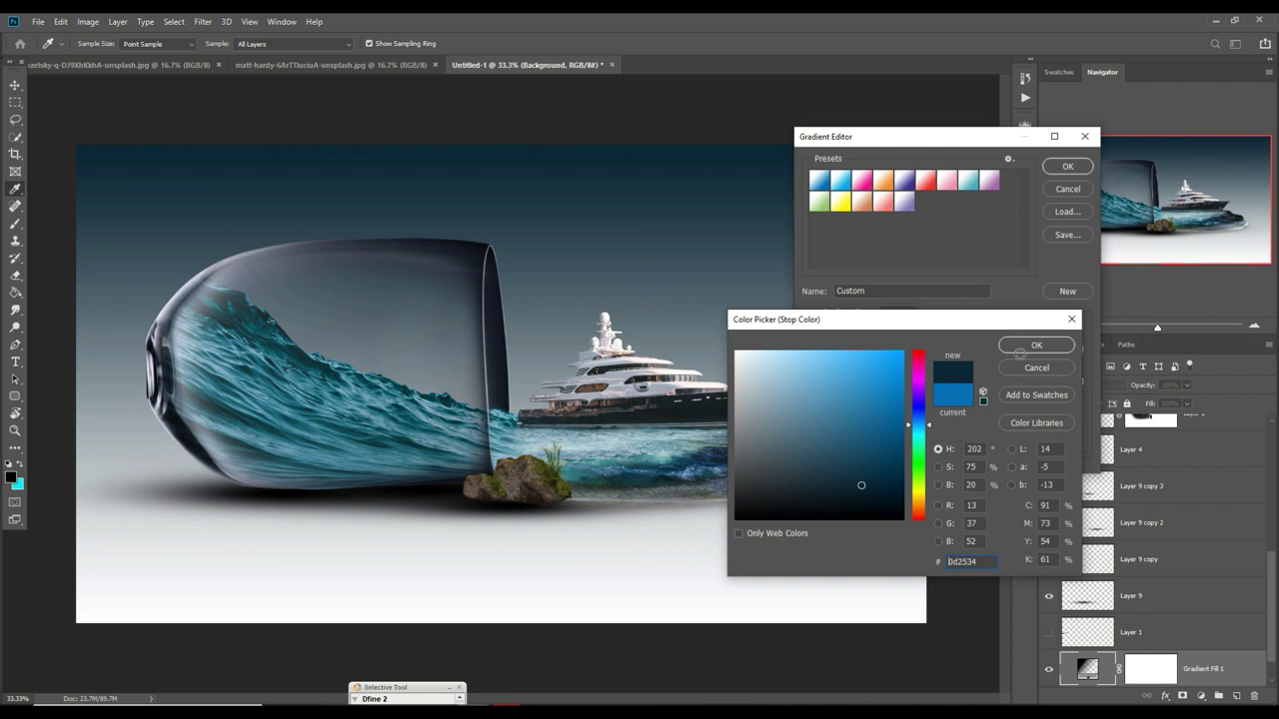
pyautogui.click(1019, 351)
pyautogui.click(1061, 170)
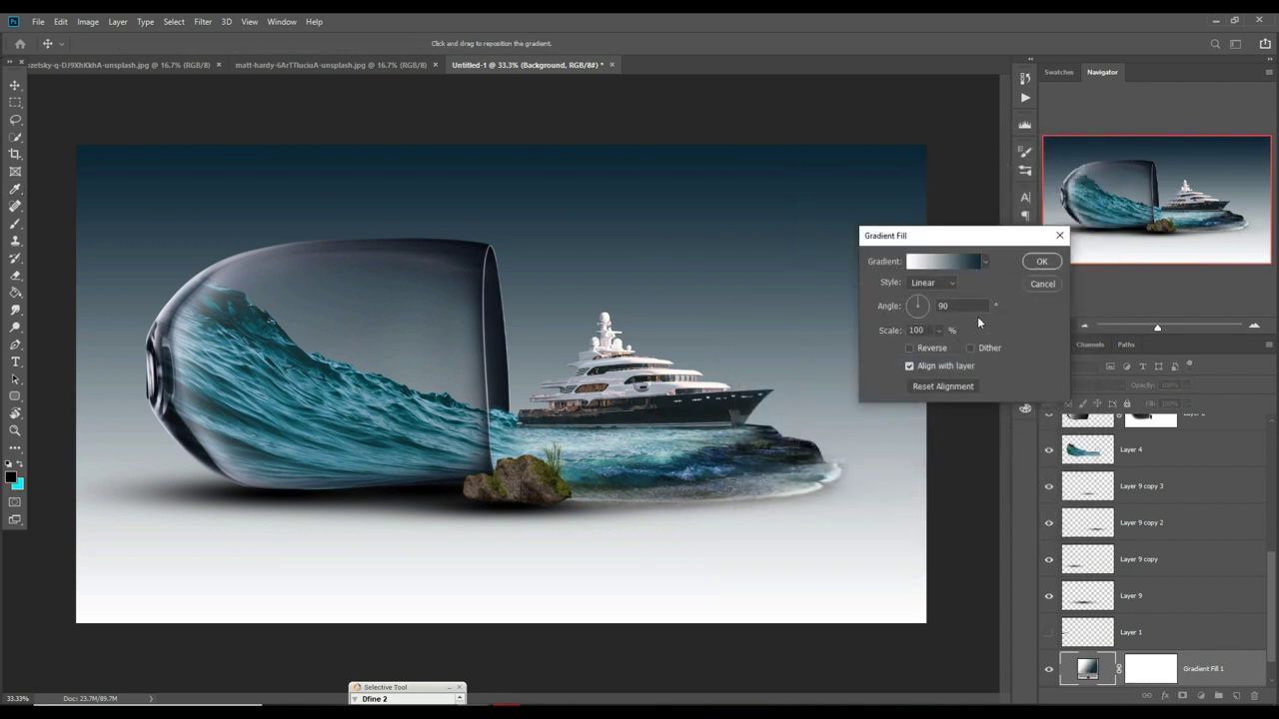
# - Make the gradient Radial at 221% scale and apply it
pyautogui.click(942, 284)
pyautogui.click(929, 308)
pyautogui.click(938, 331)
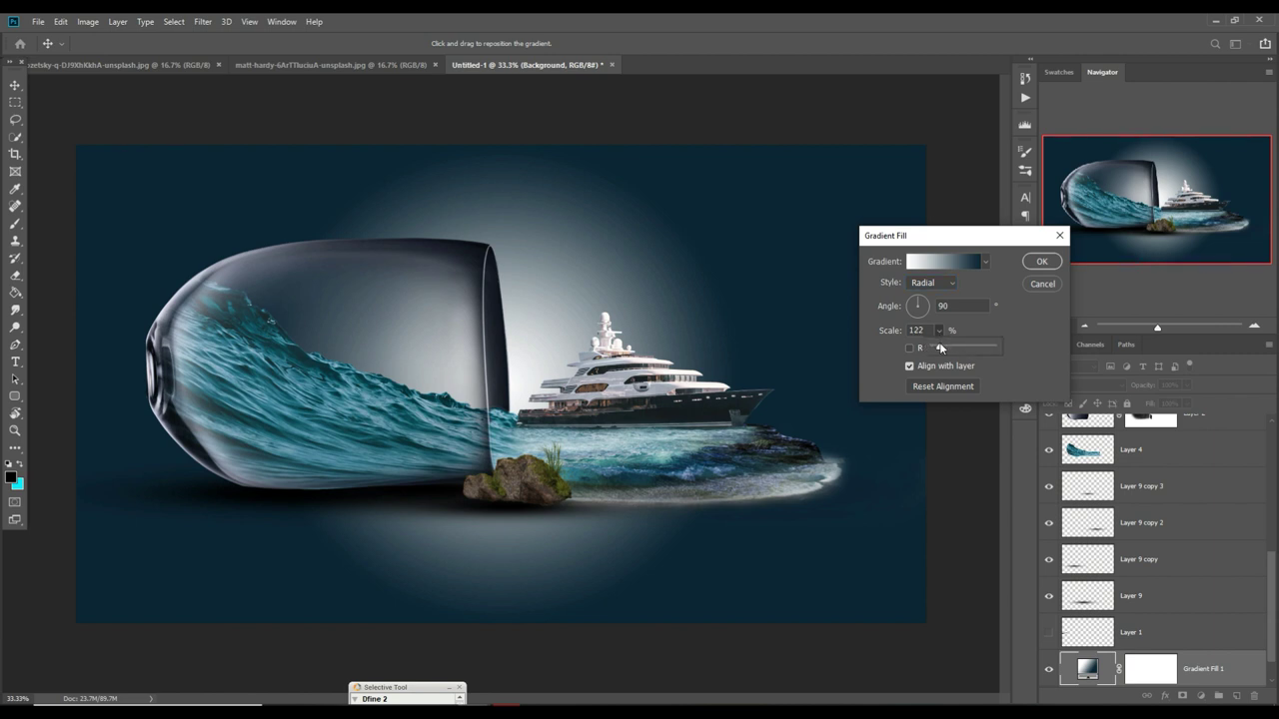
pyautogui.moveTo(940, 348); pyautogui.dragTo(948, 347)
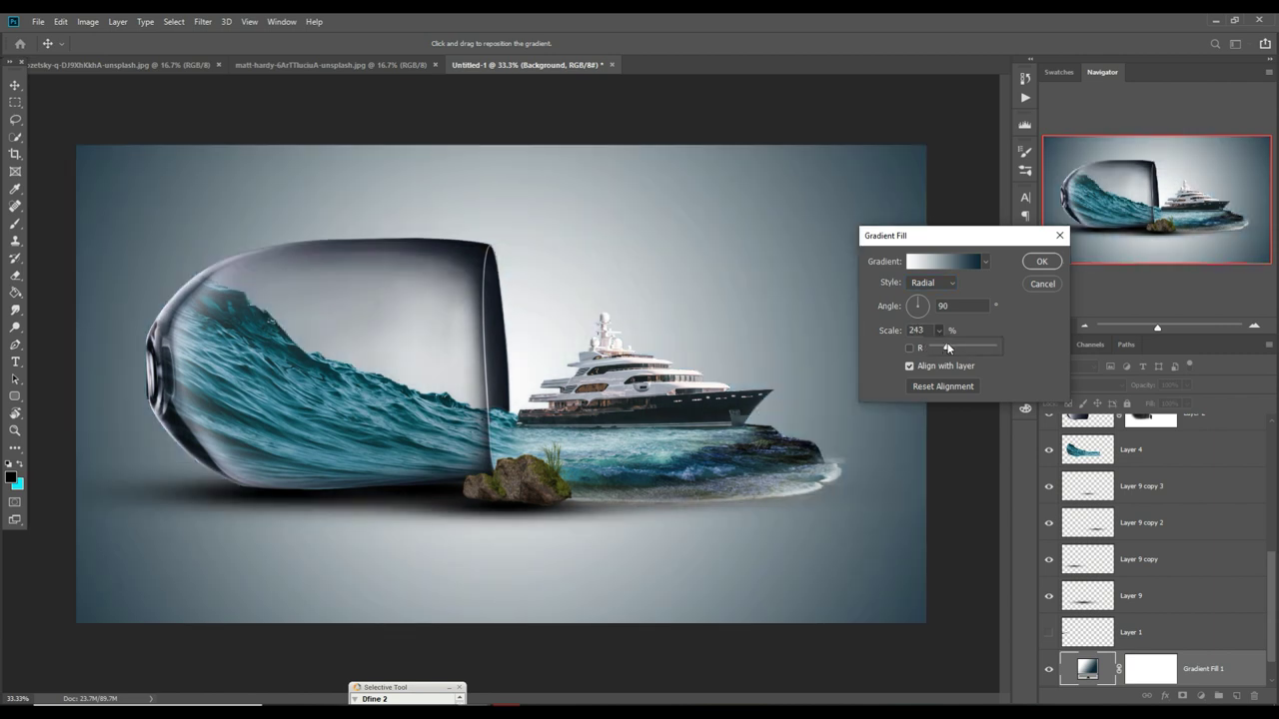
pyautogui.moveTo(948, 347); pyautogui.dragTo(946, 348)
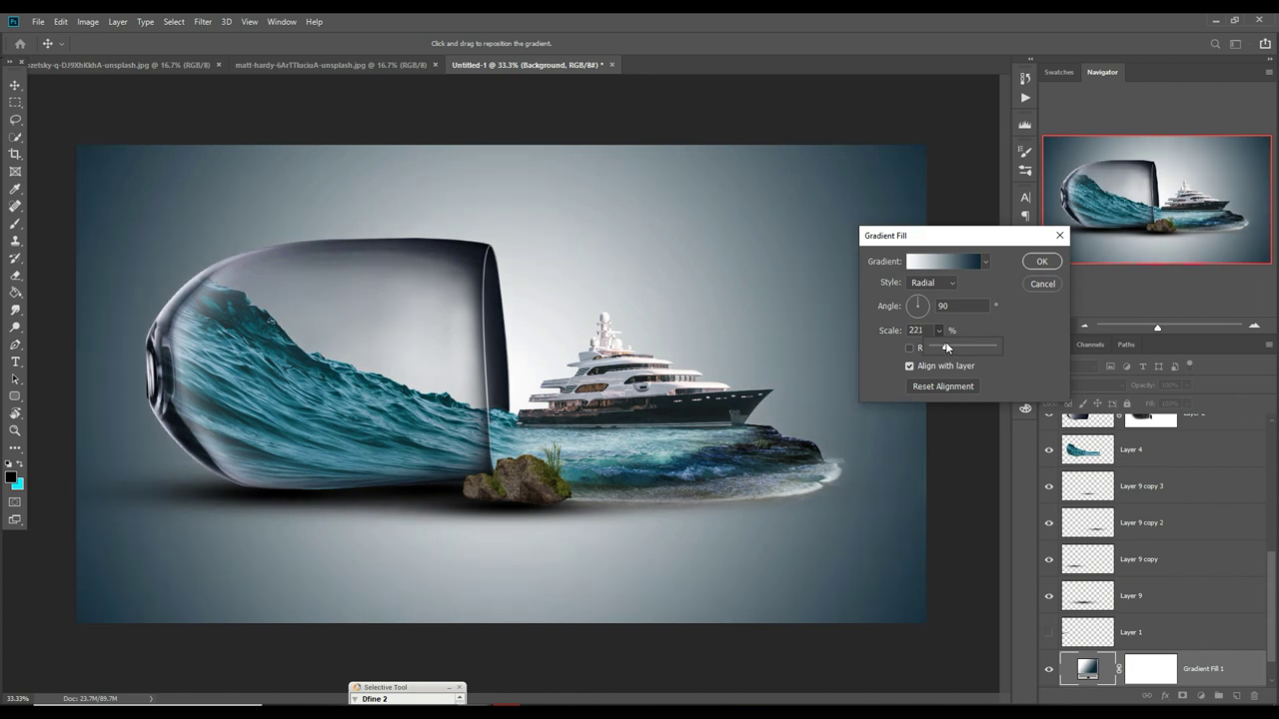
pyautogui.click(1041, 261)
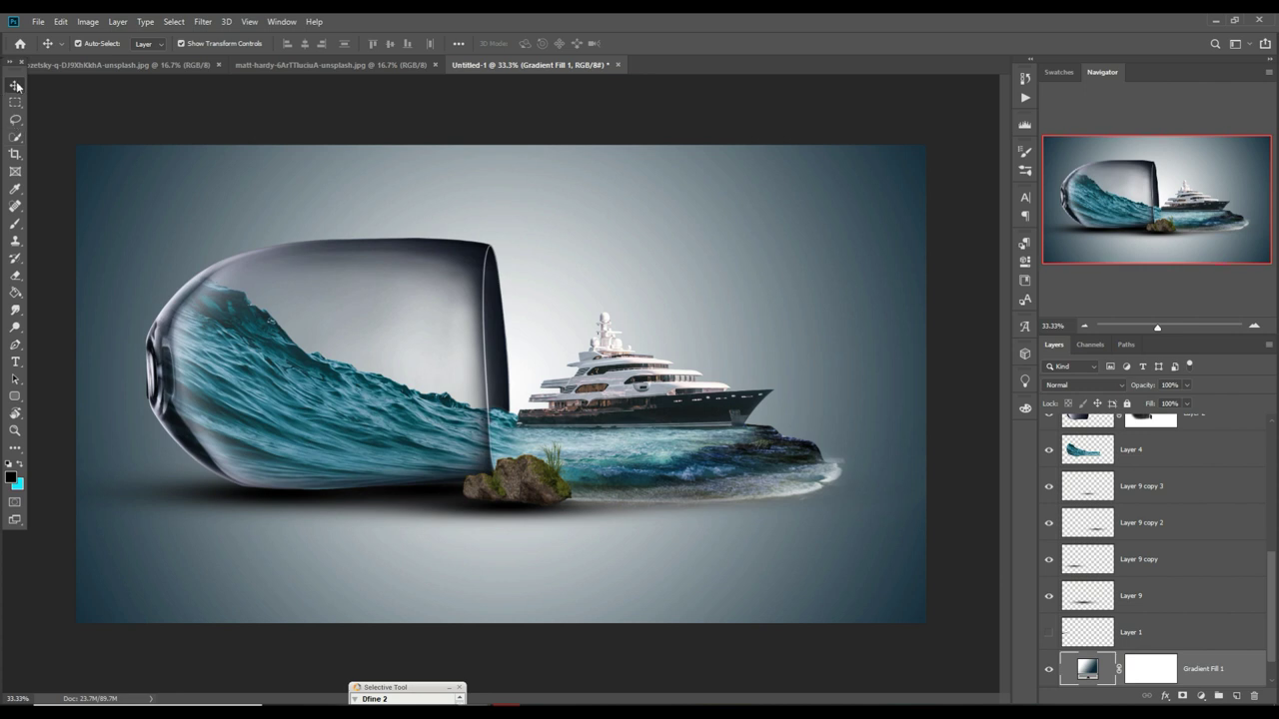
# - Bring the boulders image into the composite as Layer 10 above the rock copy
pyautogui.scroll(5, 1197, 613)
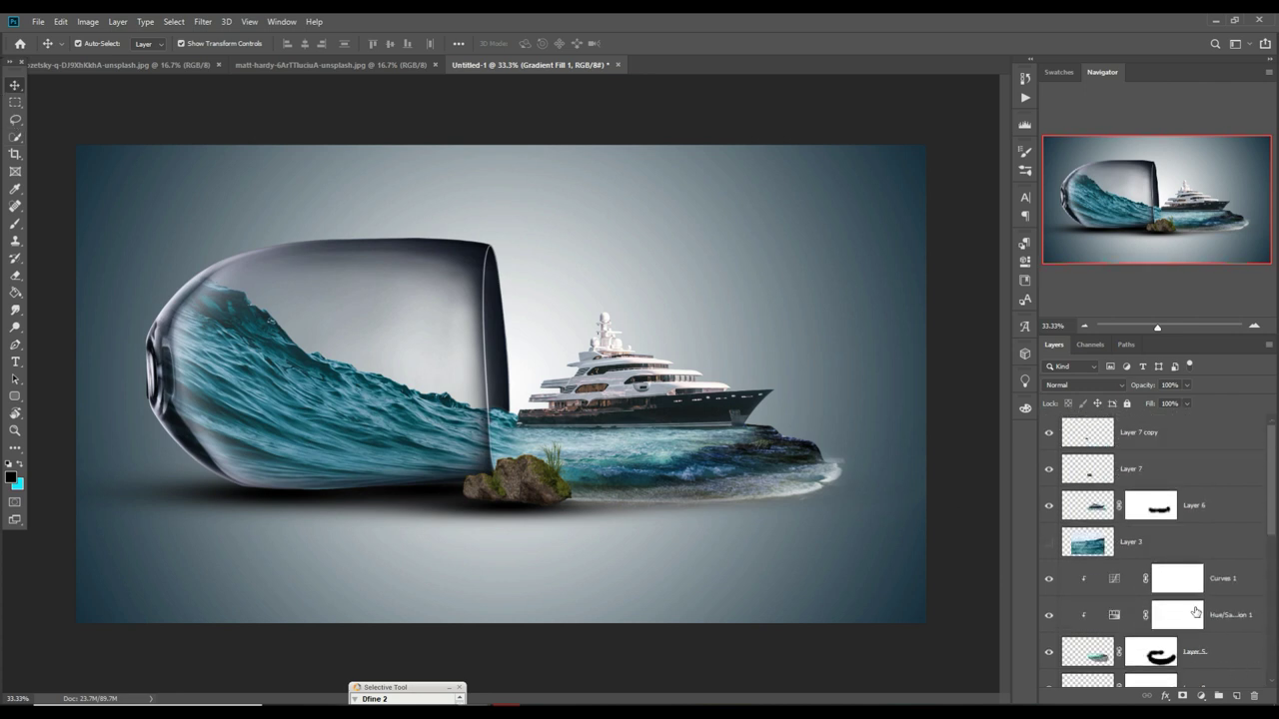
pyautogui.click(1167, 433)
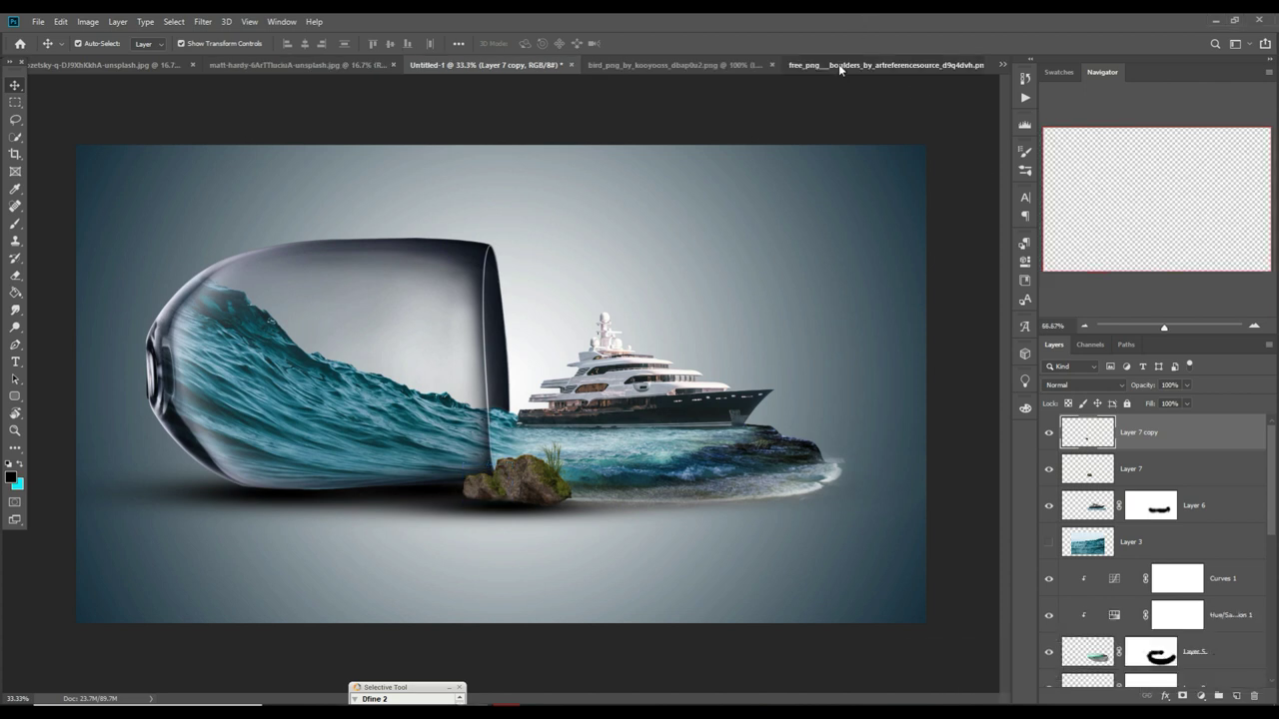
pyautogui.click(838, 64)
pyautogui.moveTo(812, 69); pyautogui.dragTo(812, 108)
pyautogui.moveTo(829, 281); pyautogui.dragTo(649, 397)
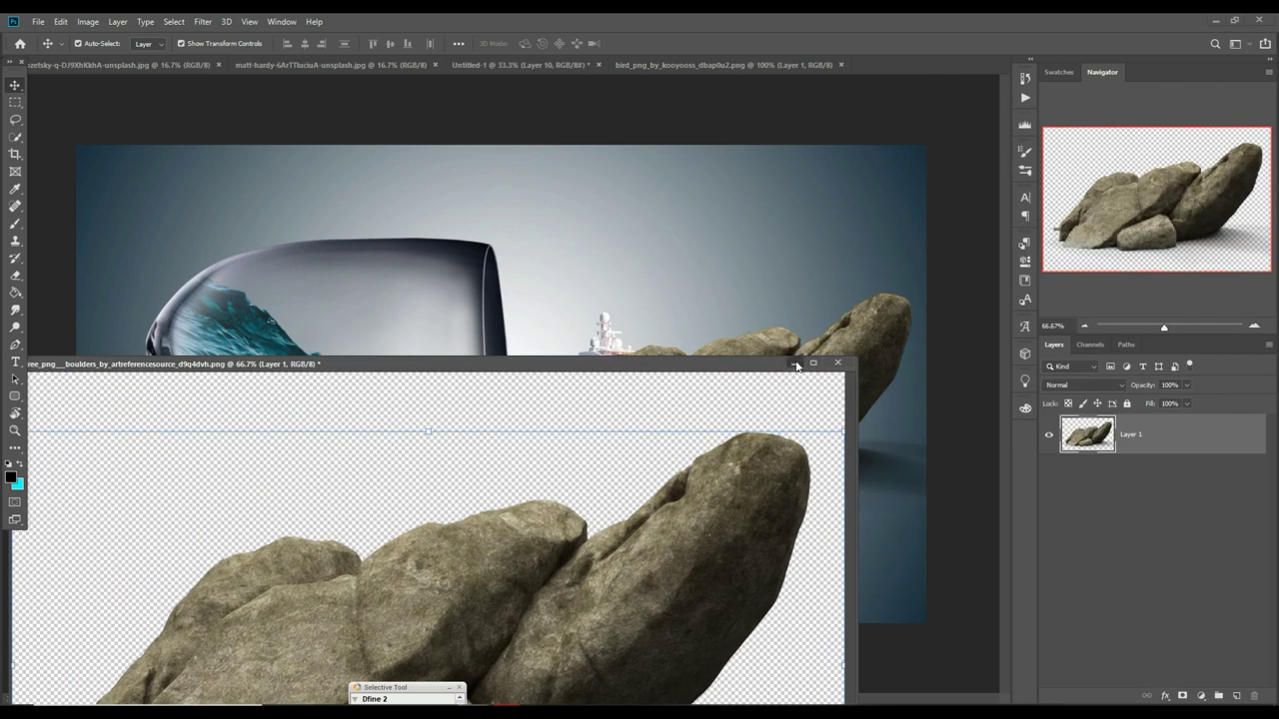
pyautogui.click(796, 365)
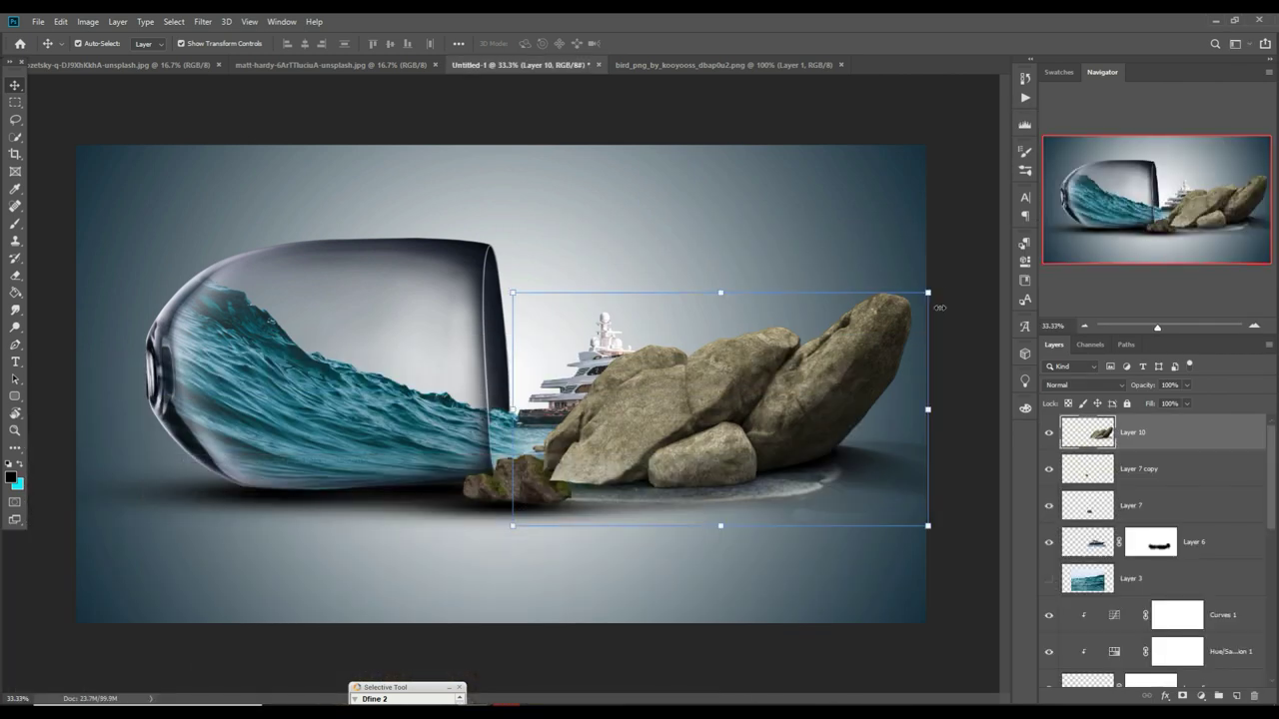
# - Scale the boulders to about 36.38% and set them beside the small rocks below the yacht
pyautogui.moveTo(938, 300); pyautogui.dragTo(667, 446)
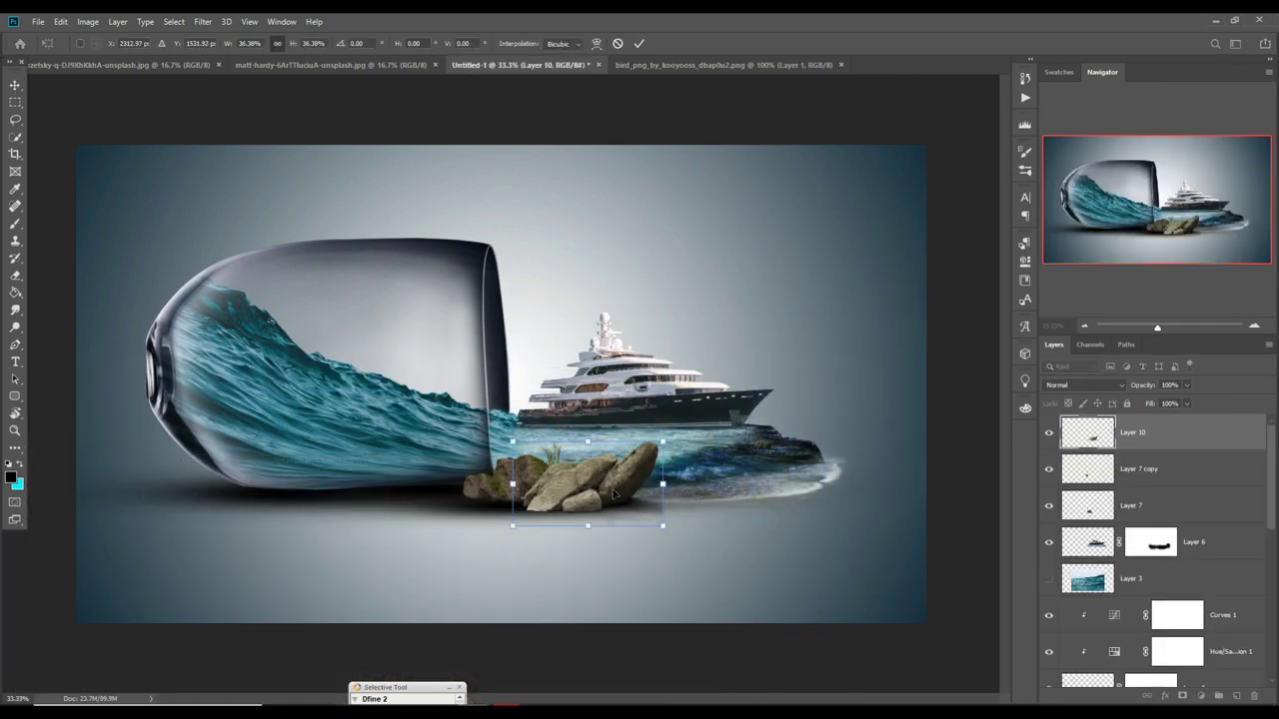
pyautogui.moveTo(601, 495); pyautogui.dragTo(620, 505)
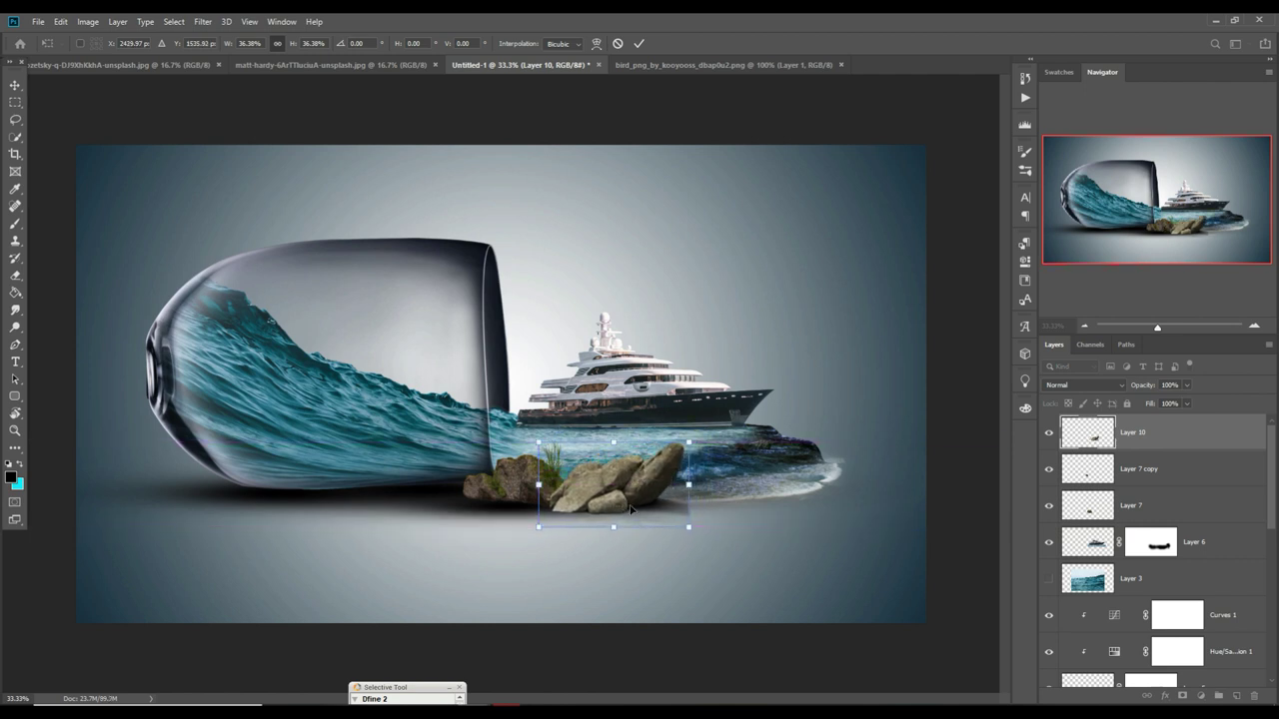
pyautogui.moveTo(632, 498); pyautogui.dragTo(625, 499)
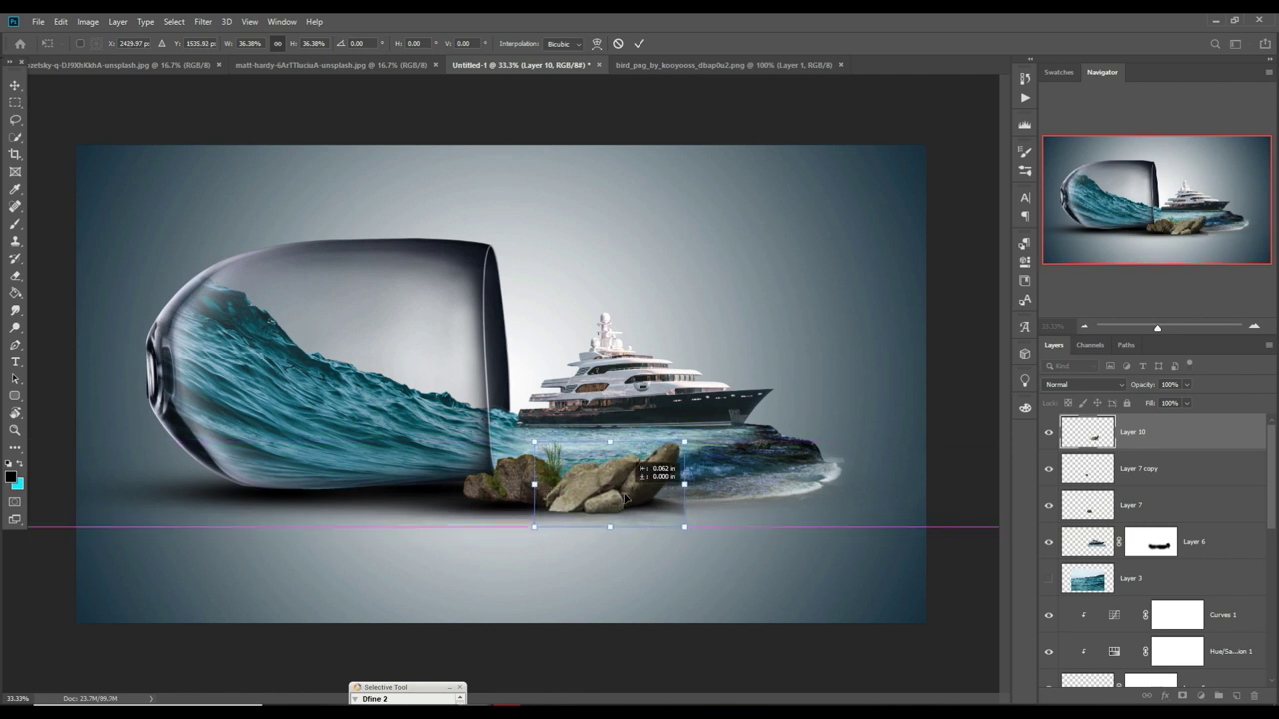
pyautogui.click(639, 46)
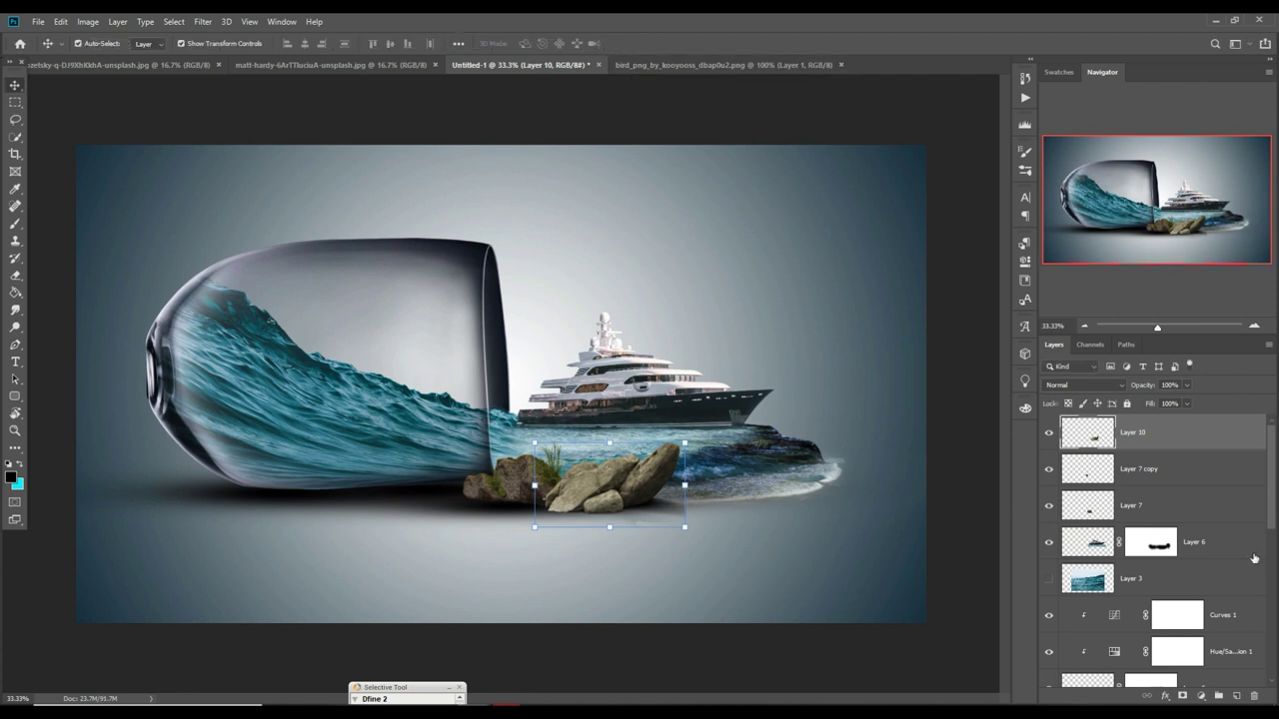
# - Create a new layer clipped to the boulders and paint a short shading stroke on it
pyautogui.click(1236, 696)
pyautogui.rightClick(1189, 437)
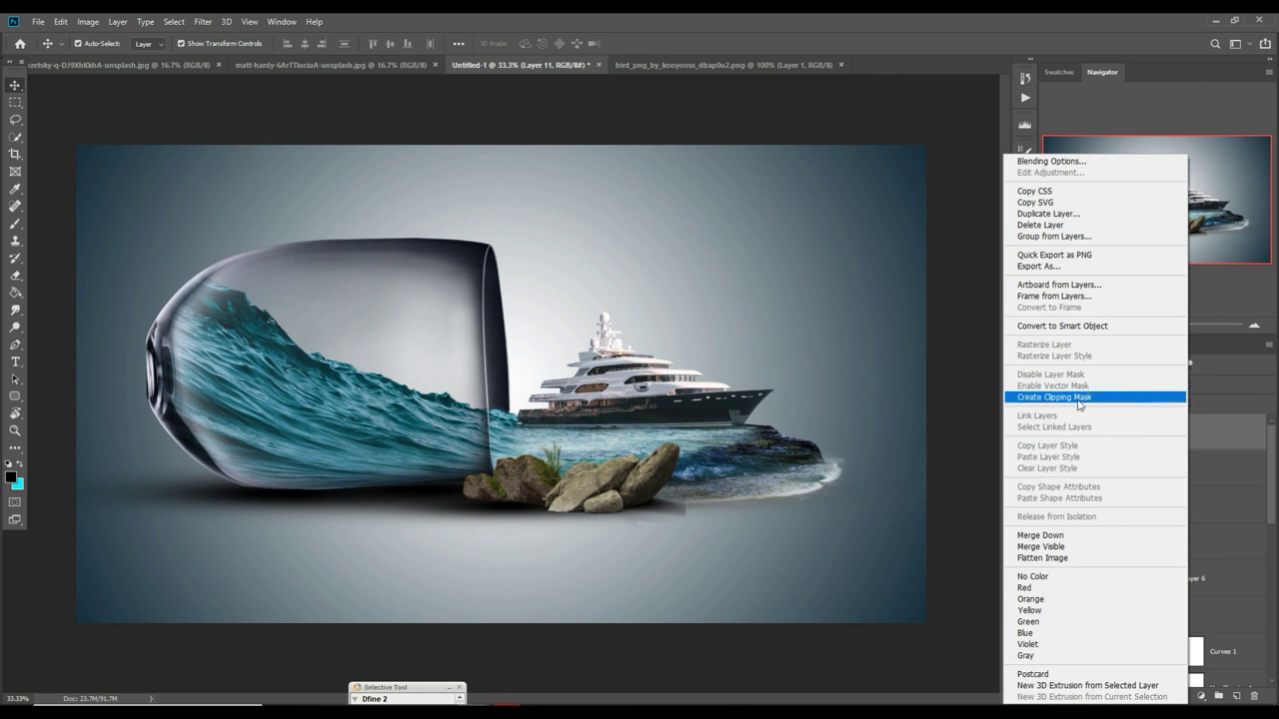
pyautogui.click(1079, 398)
pyautogui.press('b')
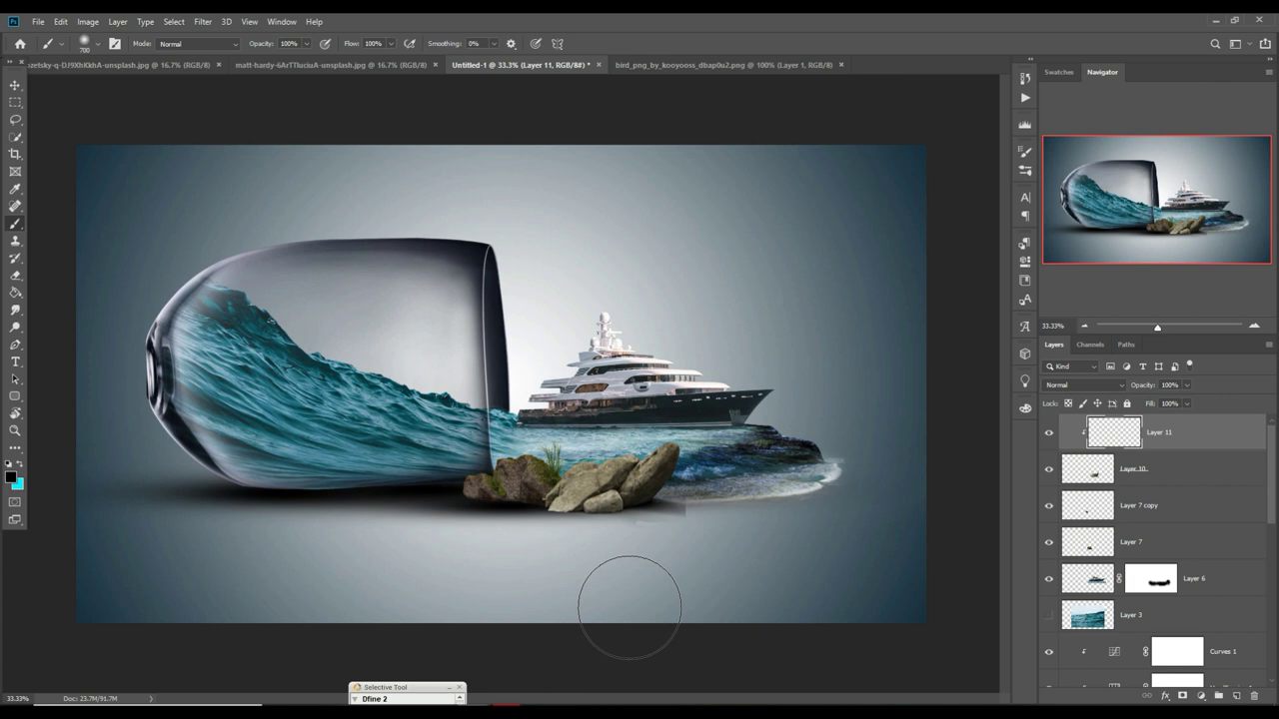
pyautogui.press('[')
pyautogui.press('[')
pyautogui.press('[')
pyautogui.moveTo(600, 568); pyautogui.dragTo(587, 574)
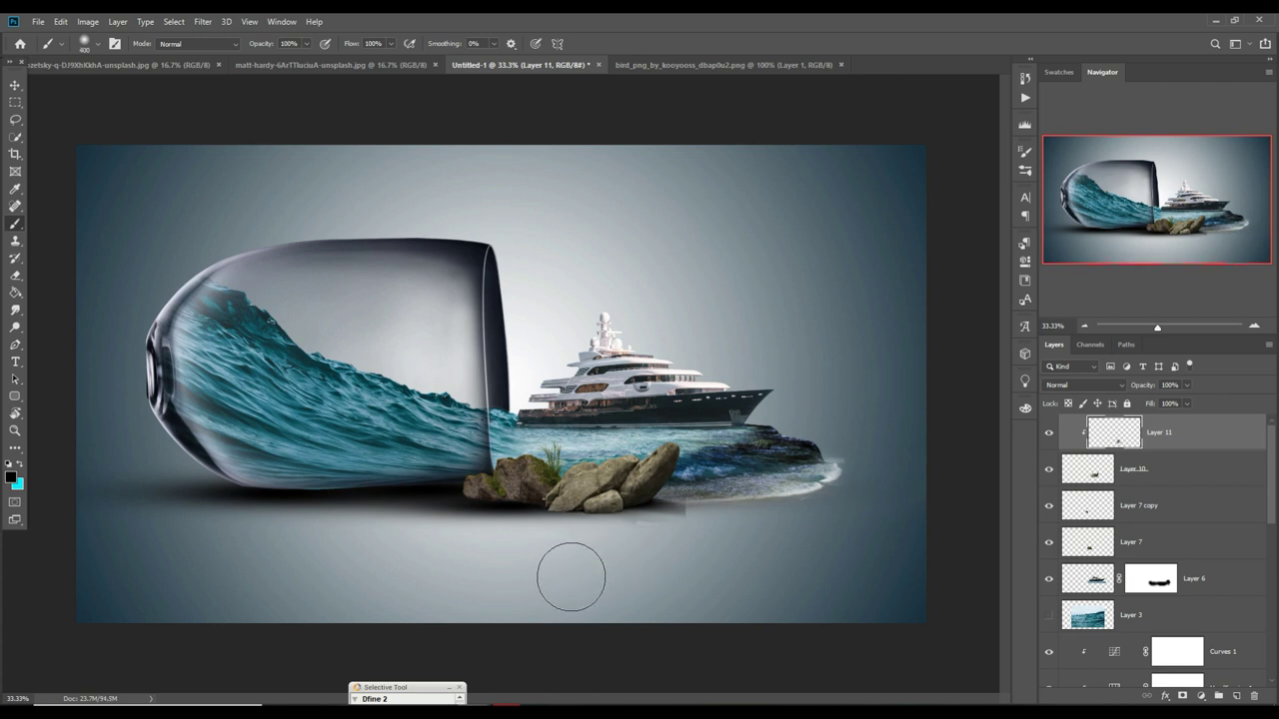
pyautogui.press('[')
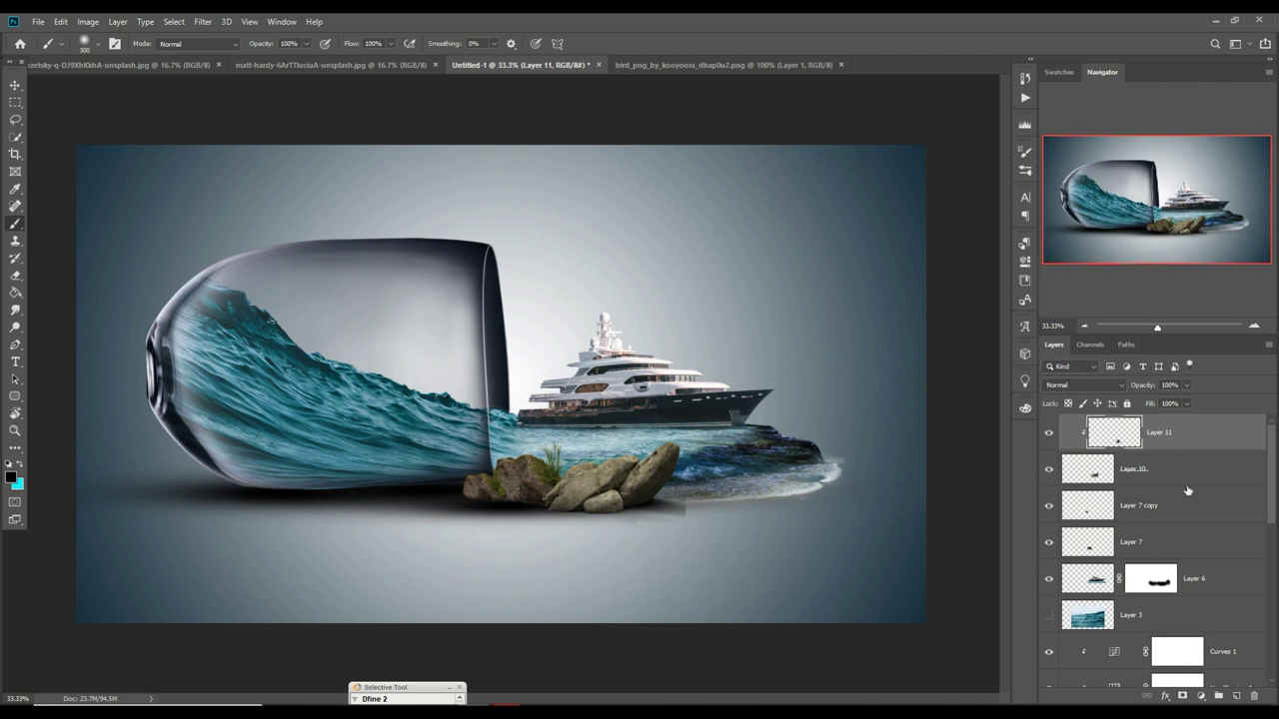
# - Add a layer mask to the boulders Layer 10
pyautogui.click(1127, 466)
pyautogui.click(1198, 696)
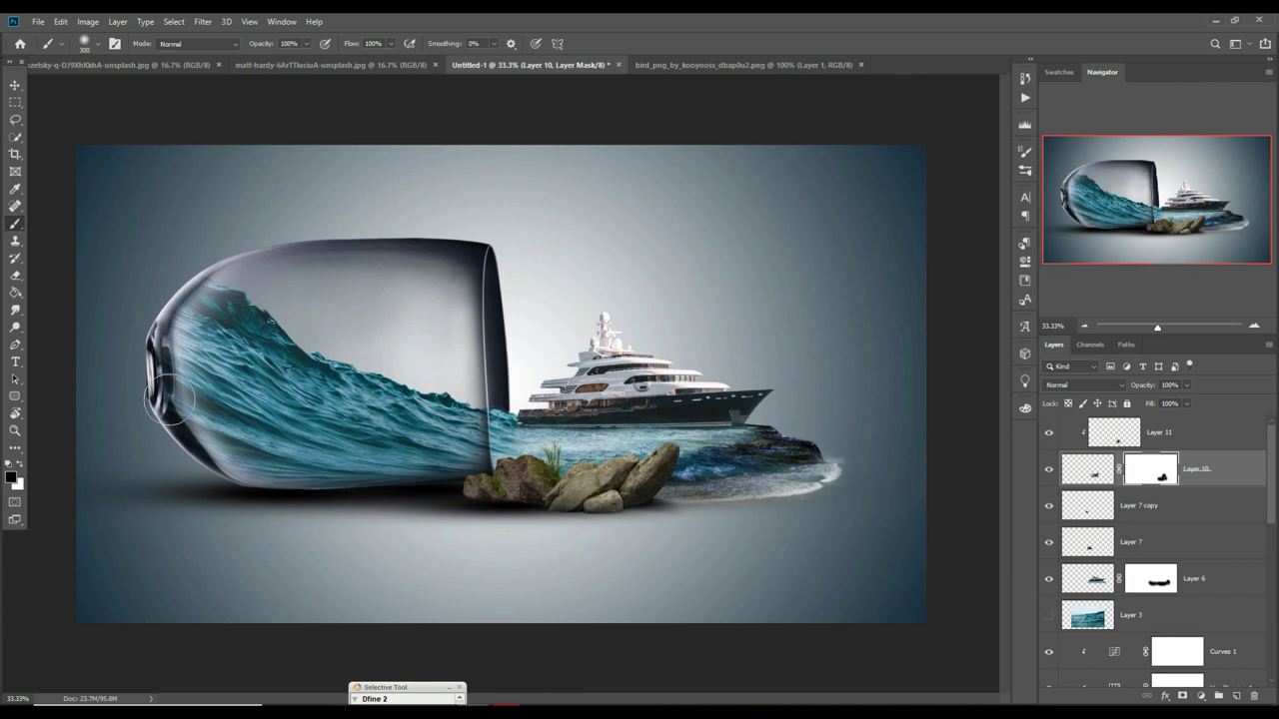
pyautogui.click(14, 86)
# - Bring the birds in as Layer 12 above Layer 11, unclipped, positioned in the sky above the yacht
pyautogui.click(744, 64)
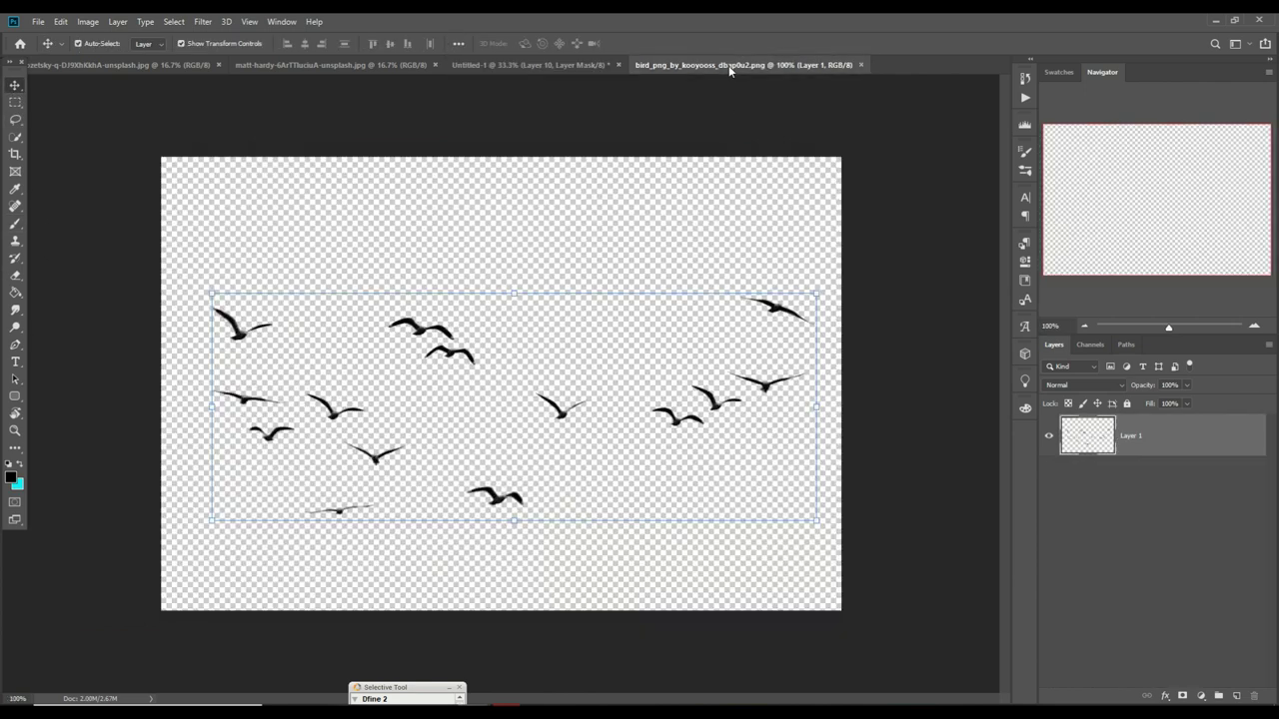
pyautogui.moveTo(744, 64); pyautogui.dragTo(739, 124)
pyautogui.moveTo(707, 299); pyautogui.dragTo(585, 206)
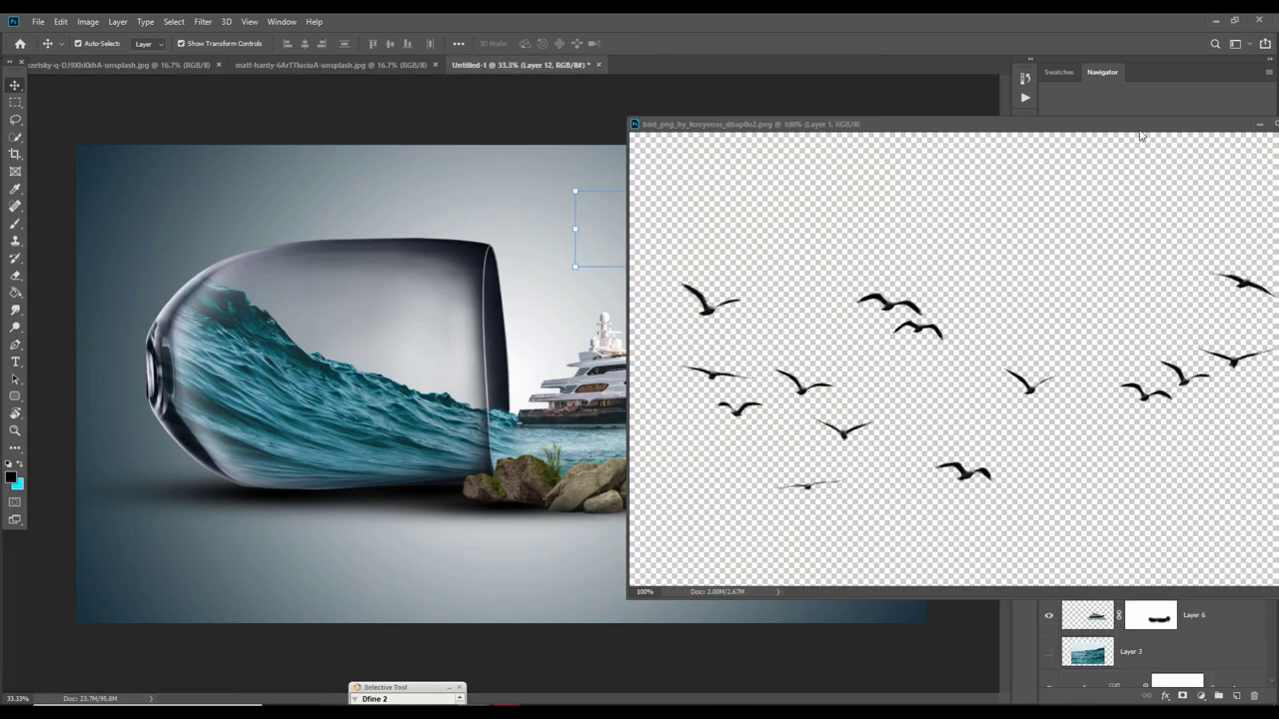
pyautogui.click(1261, 124)
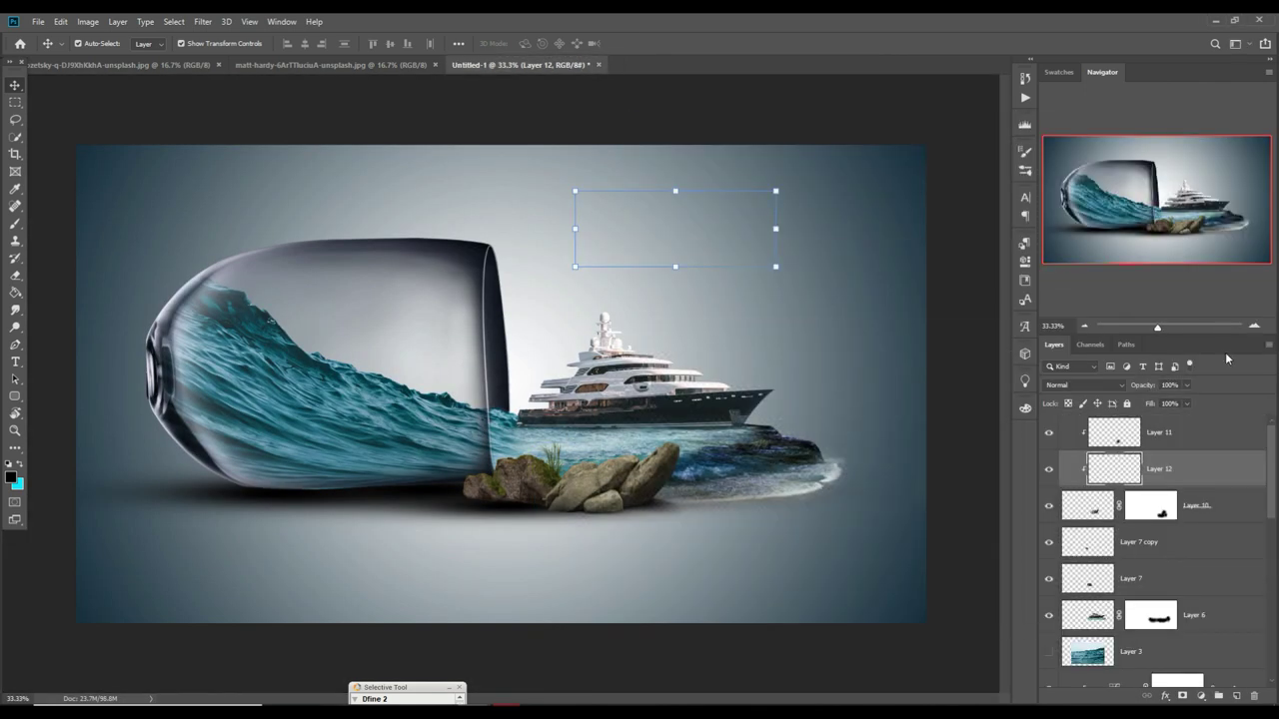
pyautogui.moveTo(1196, 471); pyautogui.dragTo(1196, 432)
pyautogui.rightClick(1192, 438)
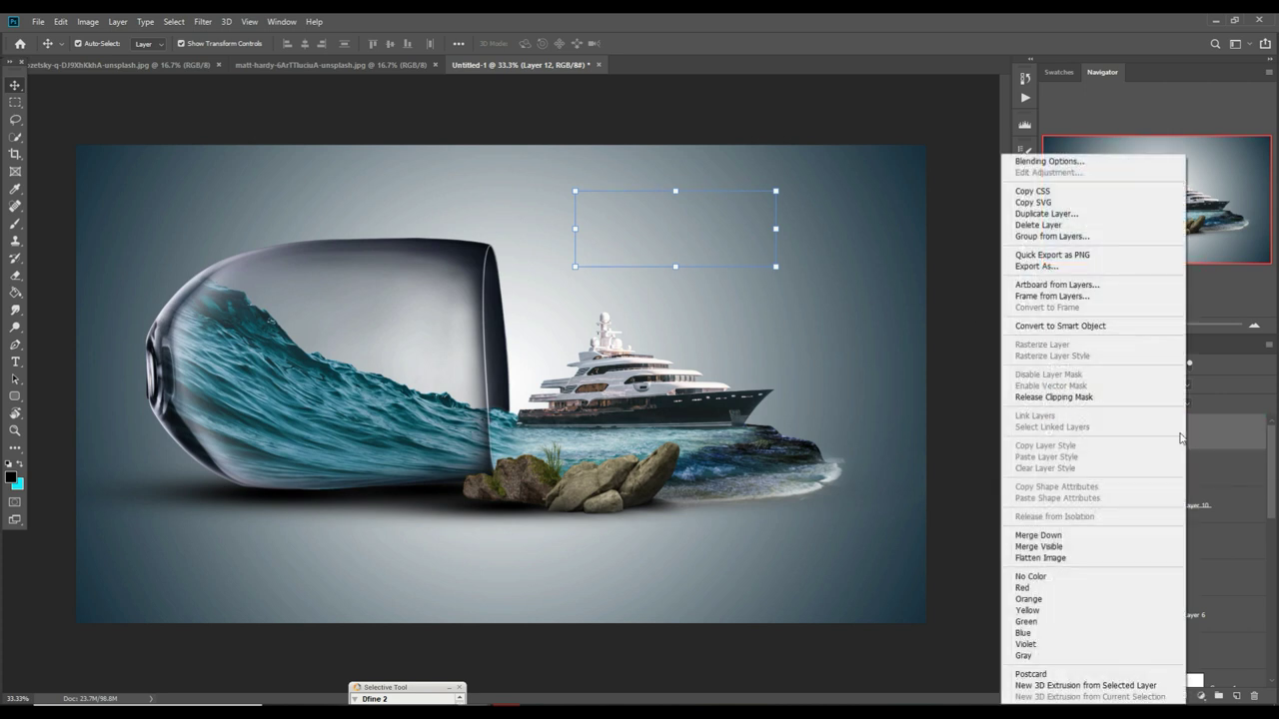
pyautogui.click(1099, 393)
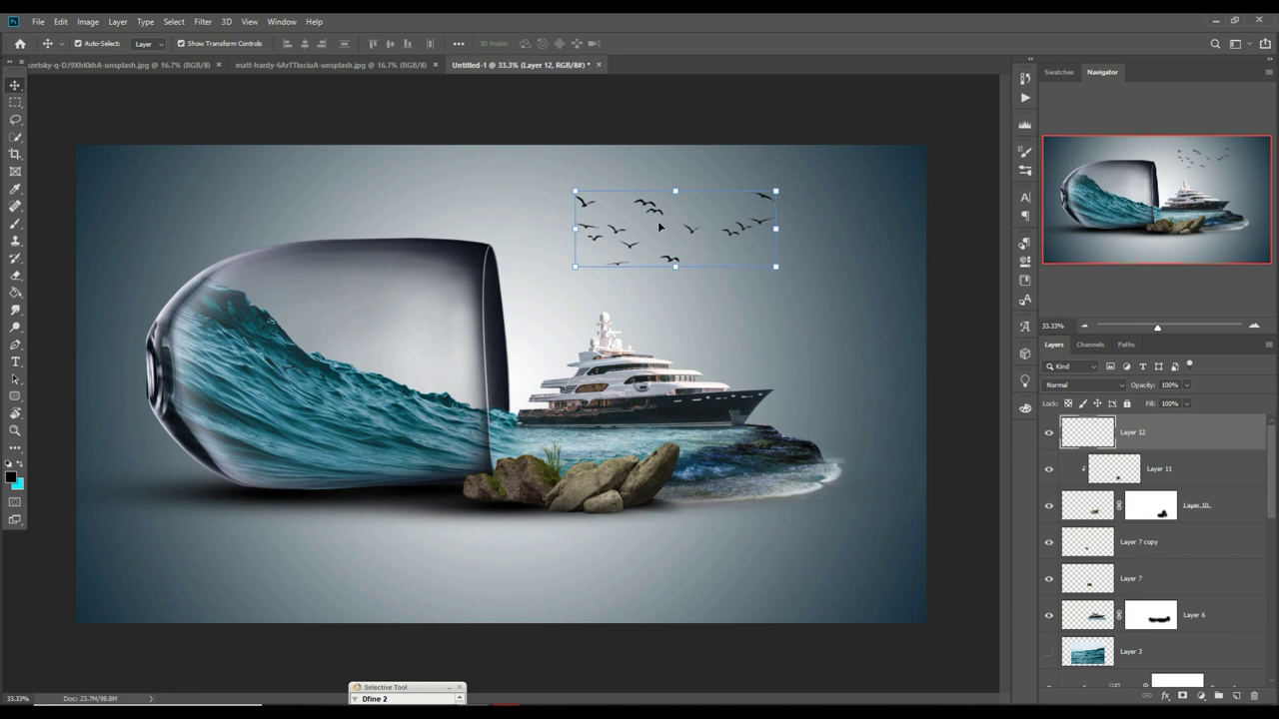
pyautogui.hotkey('ctrl', 'h')
pyautogui.moveTo(649, 215); pyautogui.dragTo(609, 225)
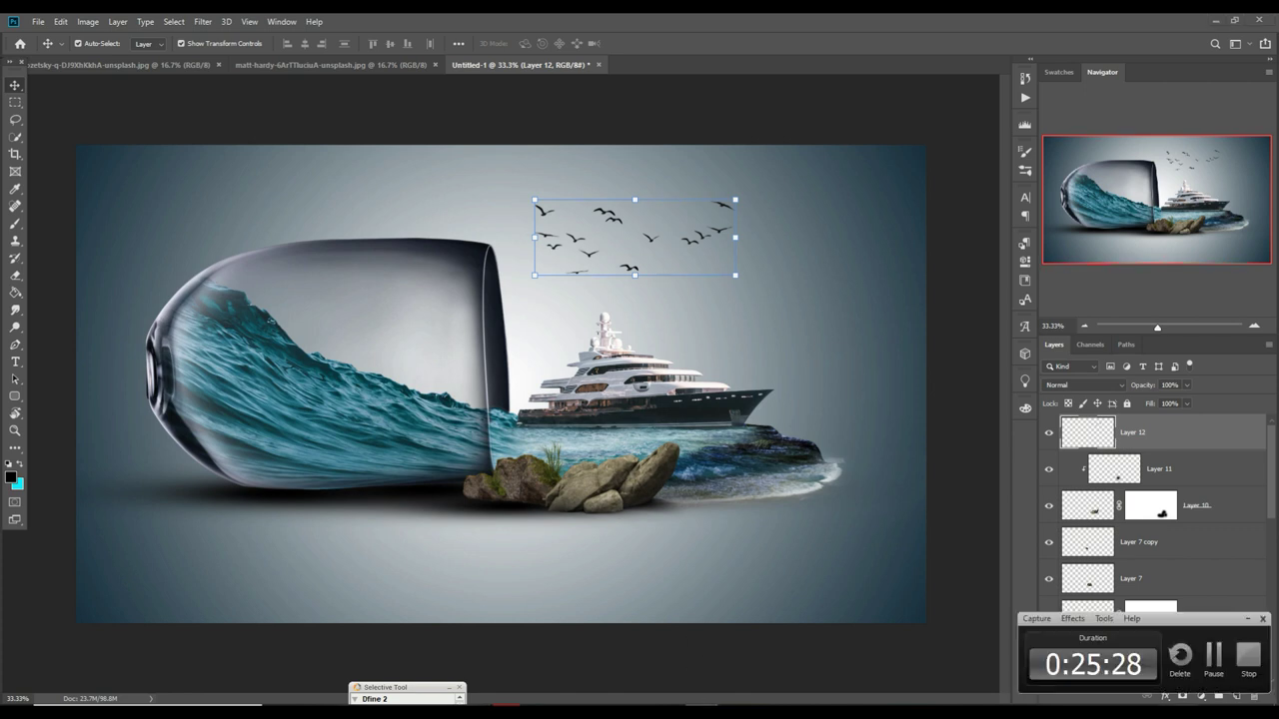
# - Stamp all visible layers into a new merged layer and convert it to a smart object
pyautogui.press('b')
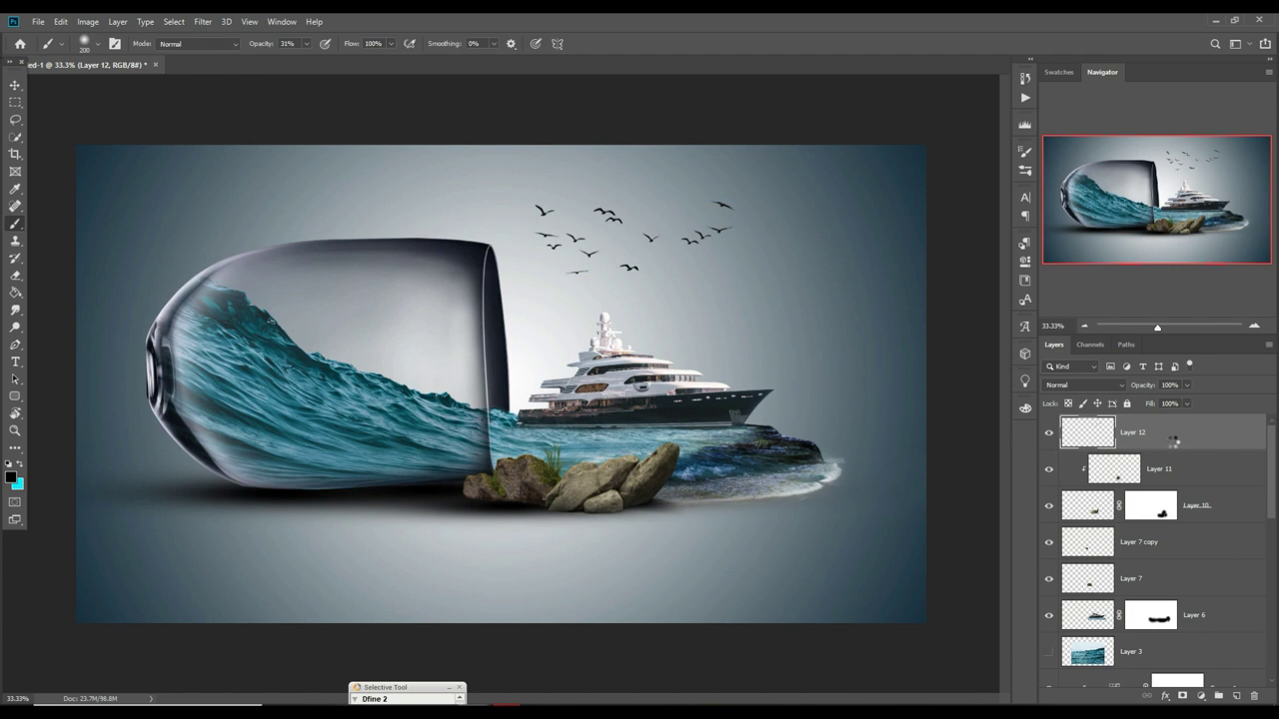
pyautogui.hotkey('ctrl', 'shift', 'alt', 'e')
pyautogui.rightClick(1165, 435)
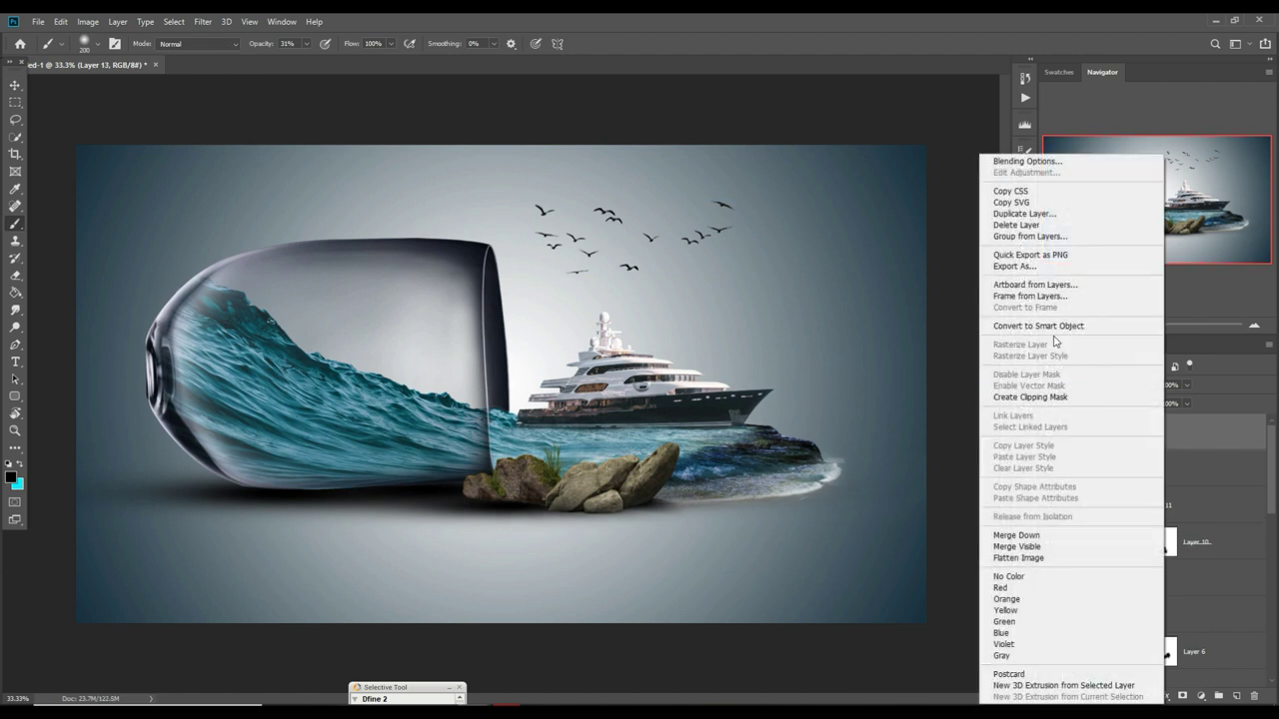
pyautogui.click(1057, 328)
pyautogui.click(210, 22)
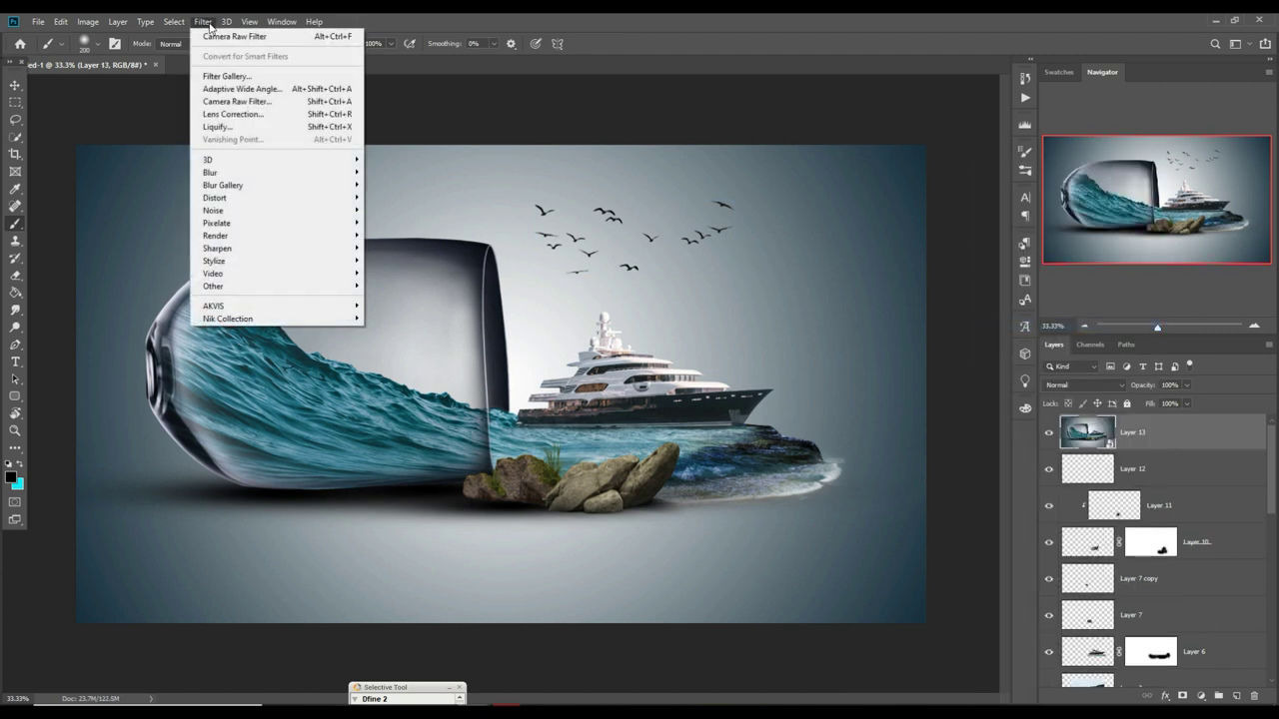
pyautogui.click(220, 100)
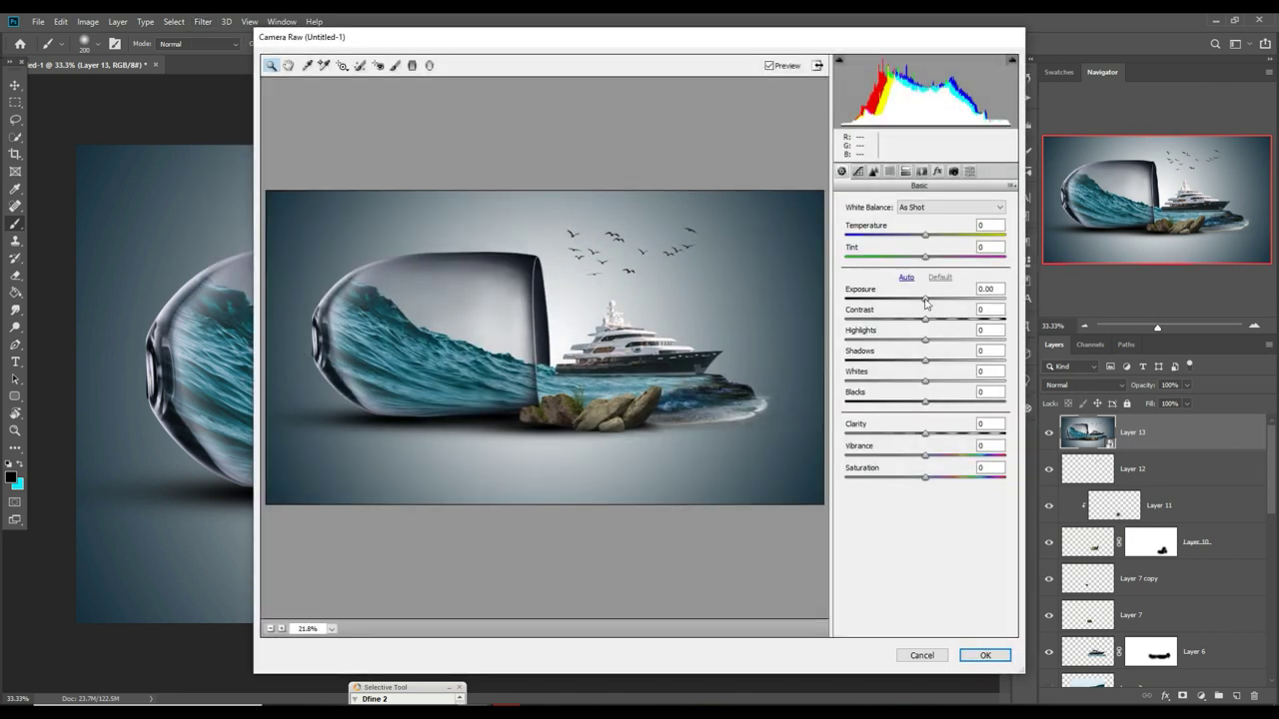
# - In Camera Raw, set Contrast +10, Highlights +6, Saturation +8, add sharpening and lift the tone curve
pyautogui.moveTo(925, 319); pyautogui.dragTo(933, 320)
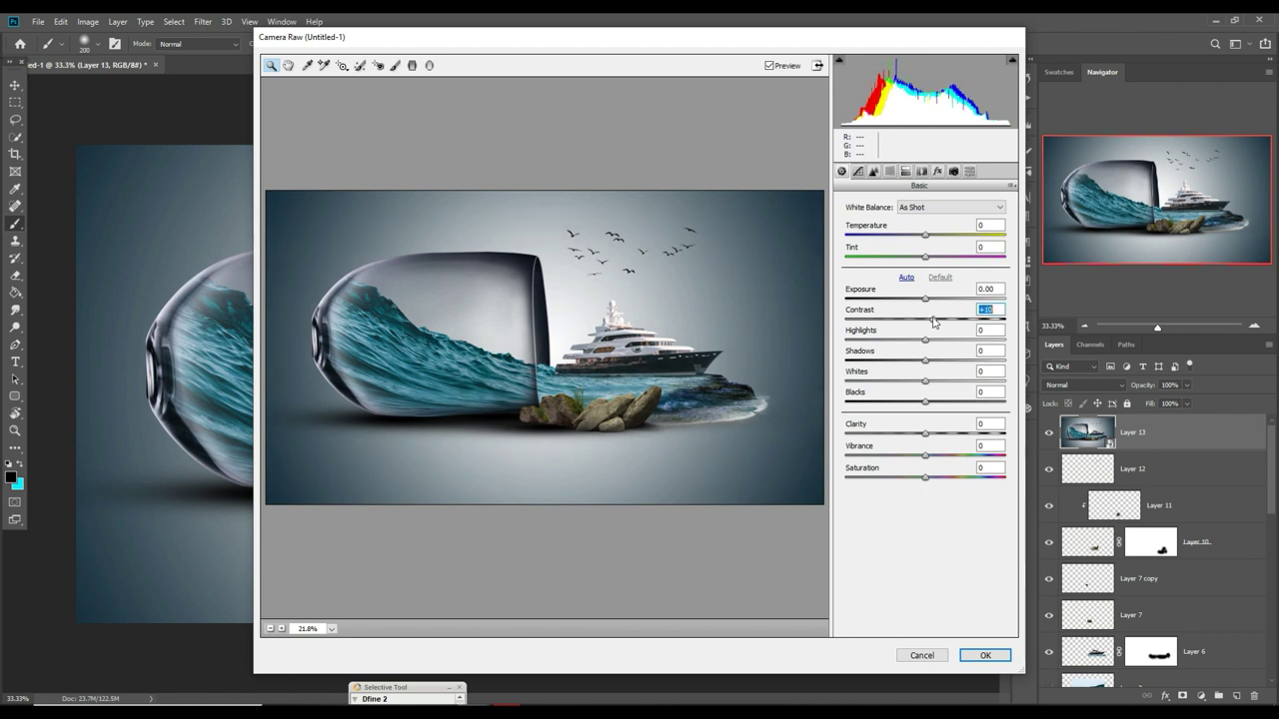
pyautogui.press('Tab')
pyautogui.moveTo(929, 341)
pyautogui.mouseDown()
pyautogui.moveTo(921, 366)
pyautogui.moveTo(933, 382)
pyautogui.moveTo(915, 406)
pyautogui.mouseUp()
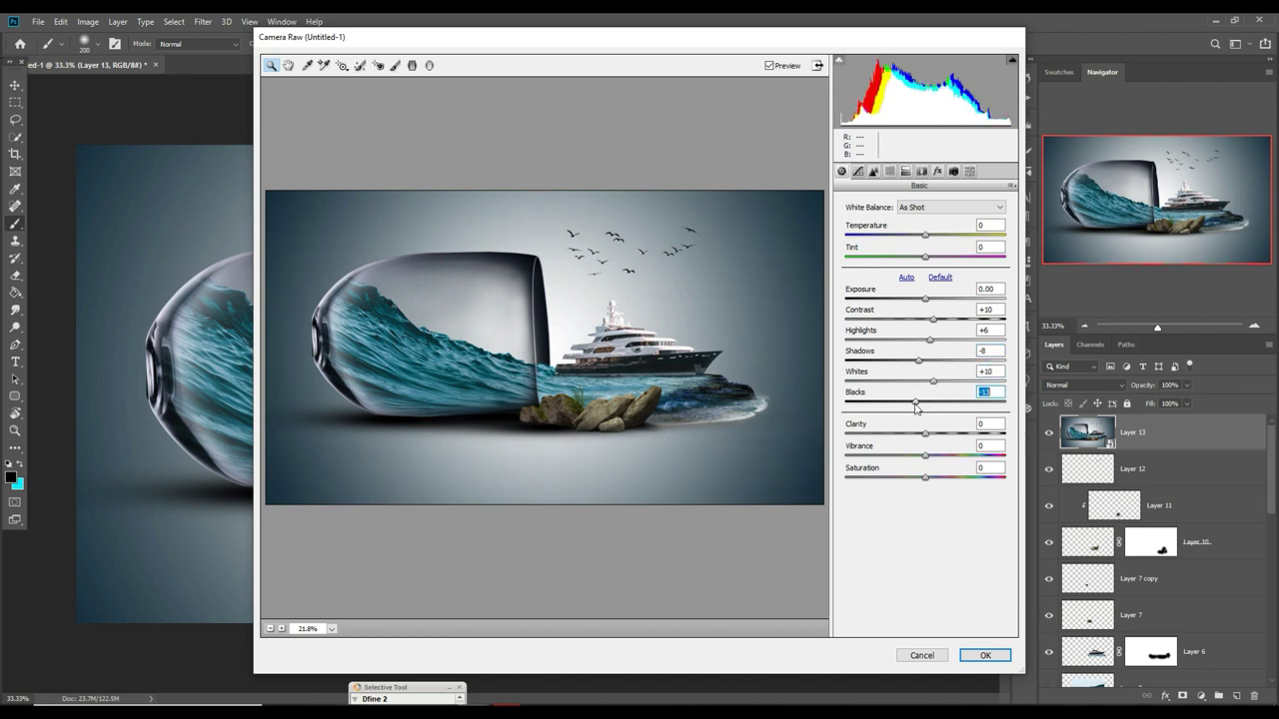
pyautogui.moveTo(927, 484); pyautogui.dragTo(931, 483)
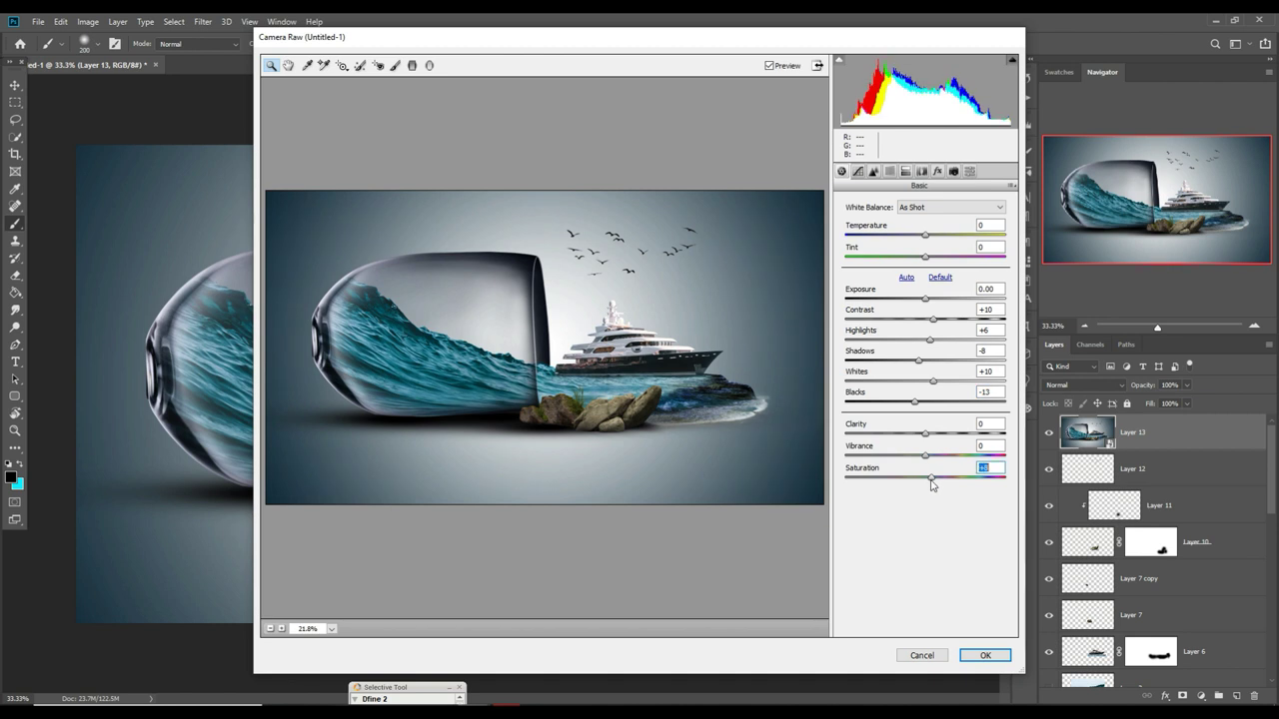
pyautogui.click(874, 170)
pyautogui.moveTo(848, 225); pyautogui.dragTo(923, 227)
pyautogui.click(857, 171)
pyautogui.moveTo(925, 412); pyautogui.dragTo(917, 480)
# - Shift Aquas hue to +30 and Blues to -31, apply the grade, and stamp another merged layer
pyautogui.click(889, 171)
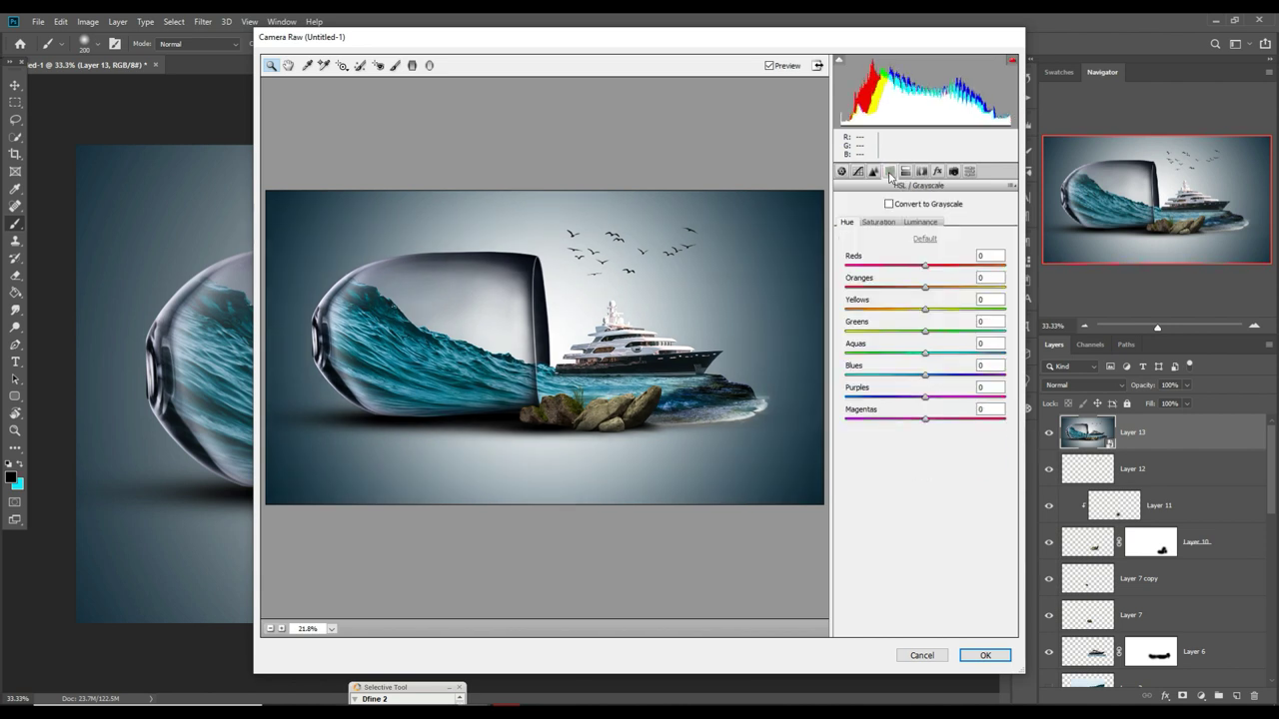
pyautogui.moveTo(926, 355)
pyautogui.mouseDown()
pyautogui.moveTo(949, 356)
pyautogui.moveTo(901, 386)
pyautogui.moveTo(955, 357)
pyautogui.mouseUp()
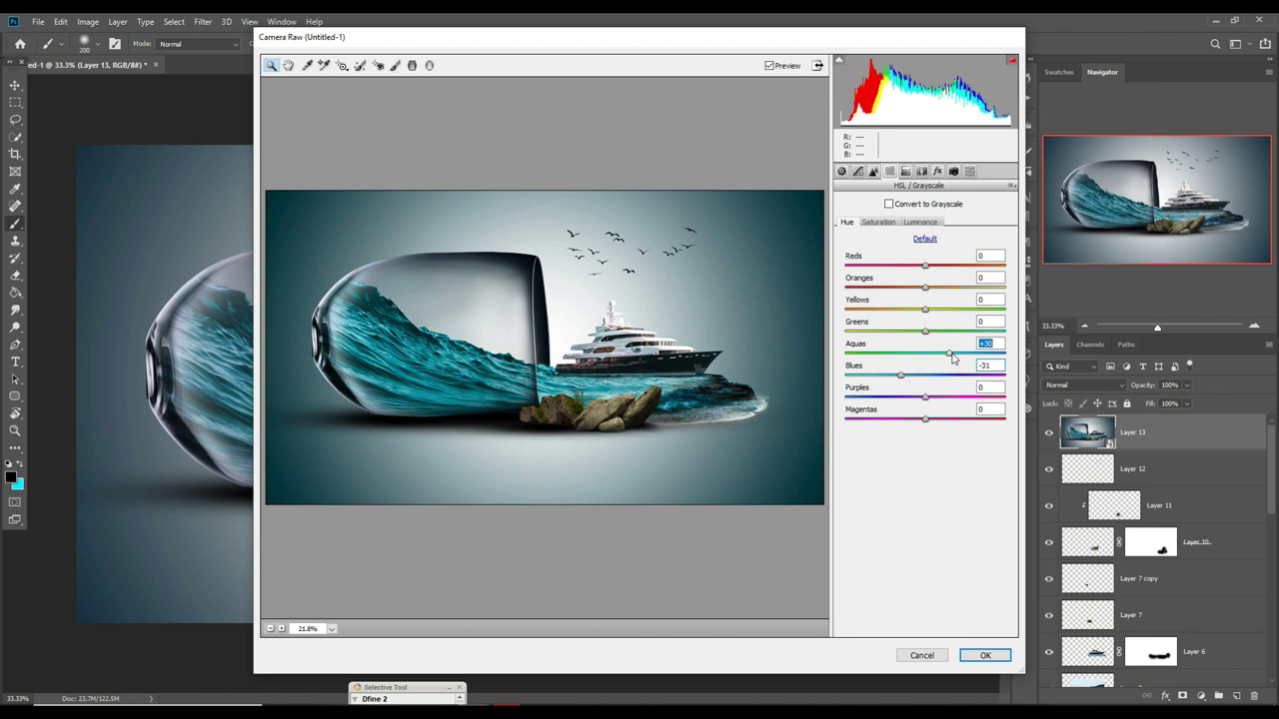
pyautogui.click(987, 655)
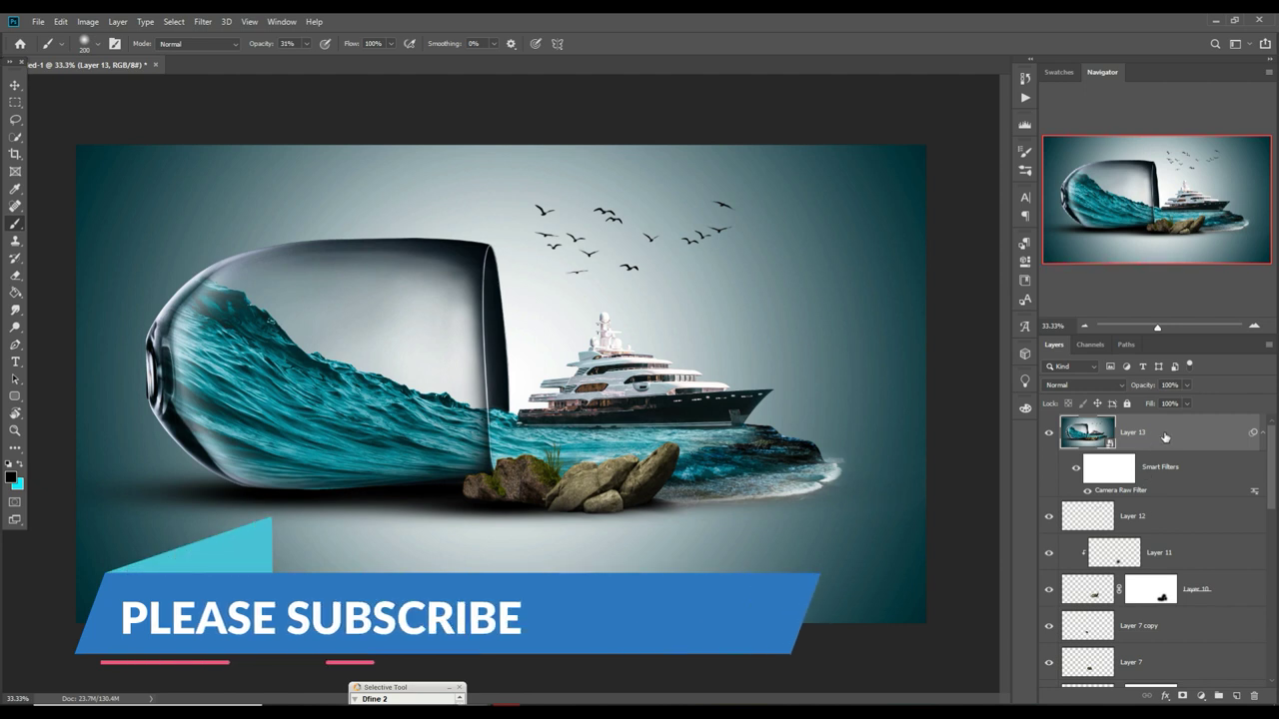
pyautogui.hotkey('ctrl', 'alt', 'shift', 'e')
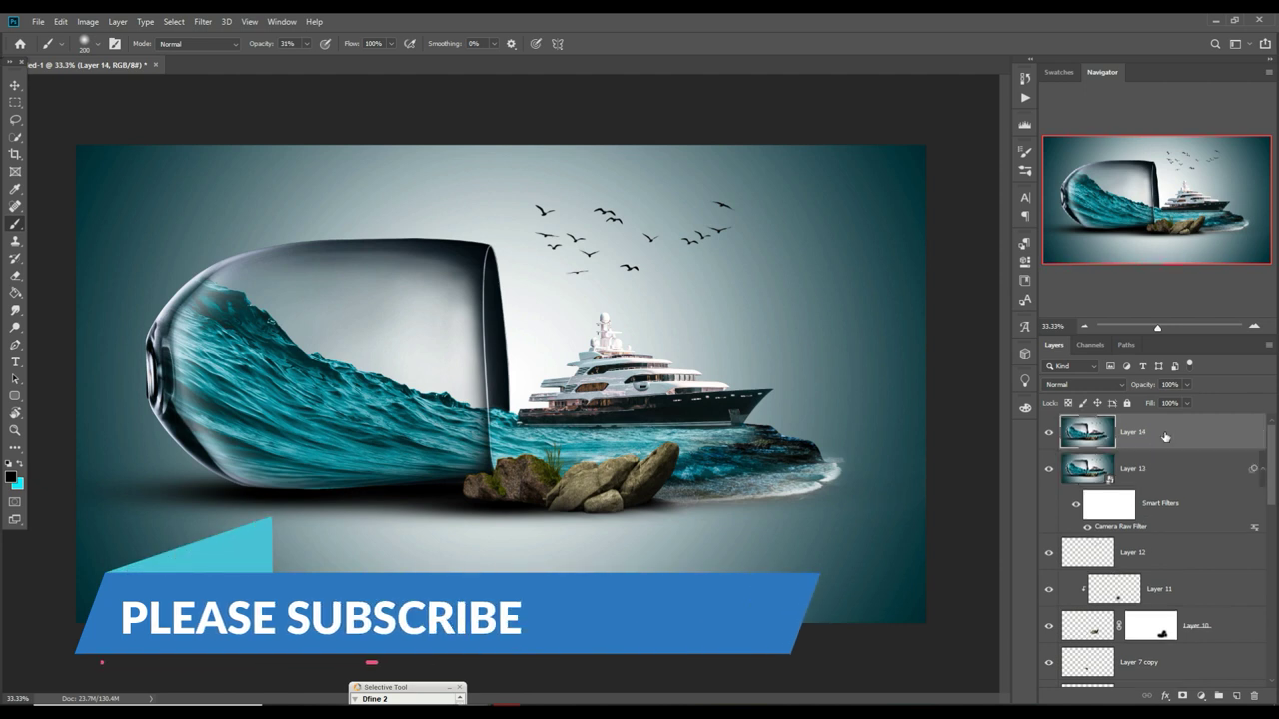